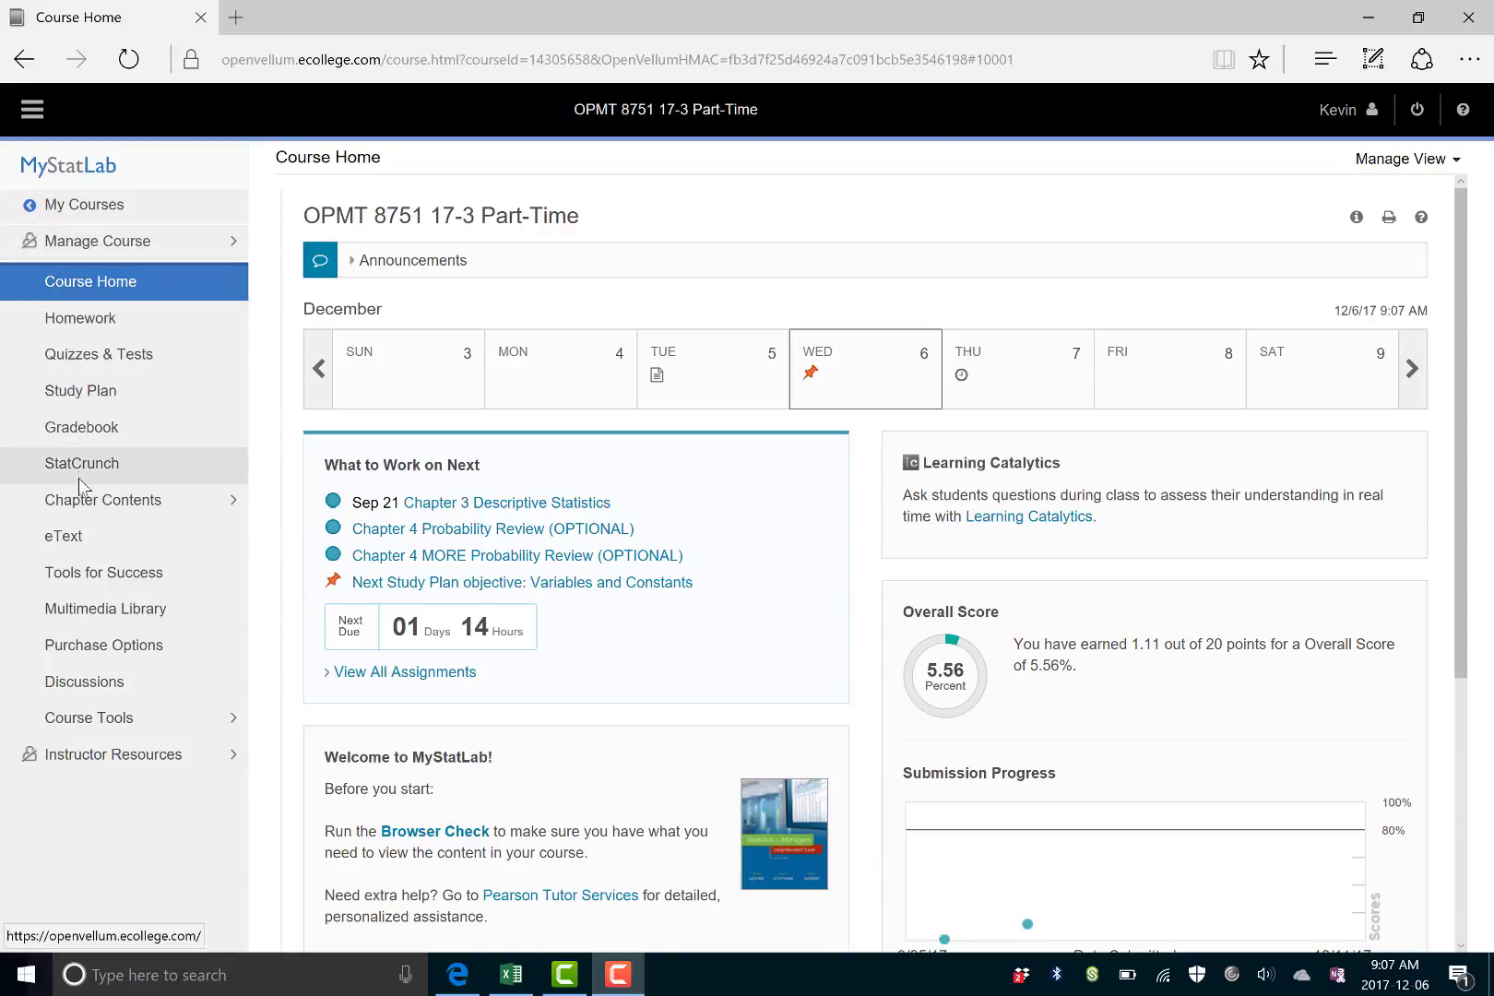
- Launch StatCrunch from the MyStatLab course sidebar to get a blank Untitled data table
{"action": "left_click", "coordinate": [82, 464]}
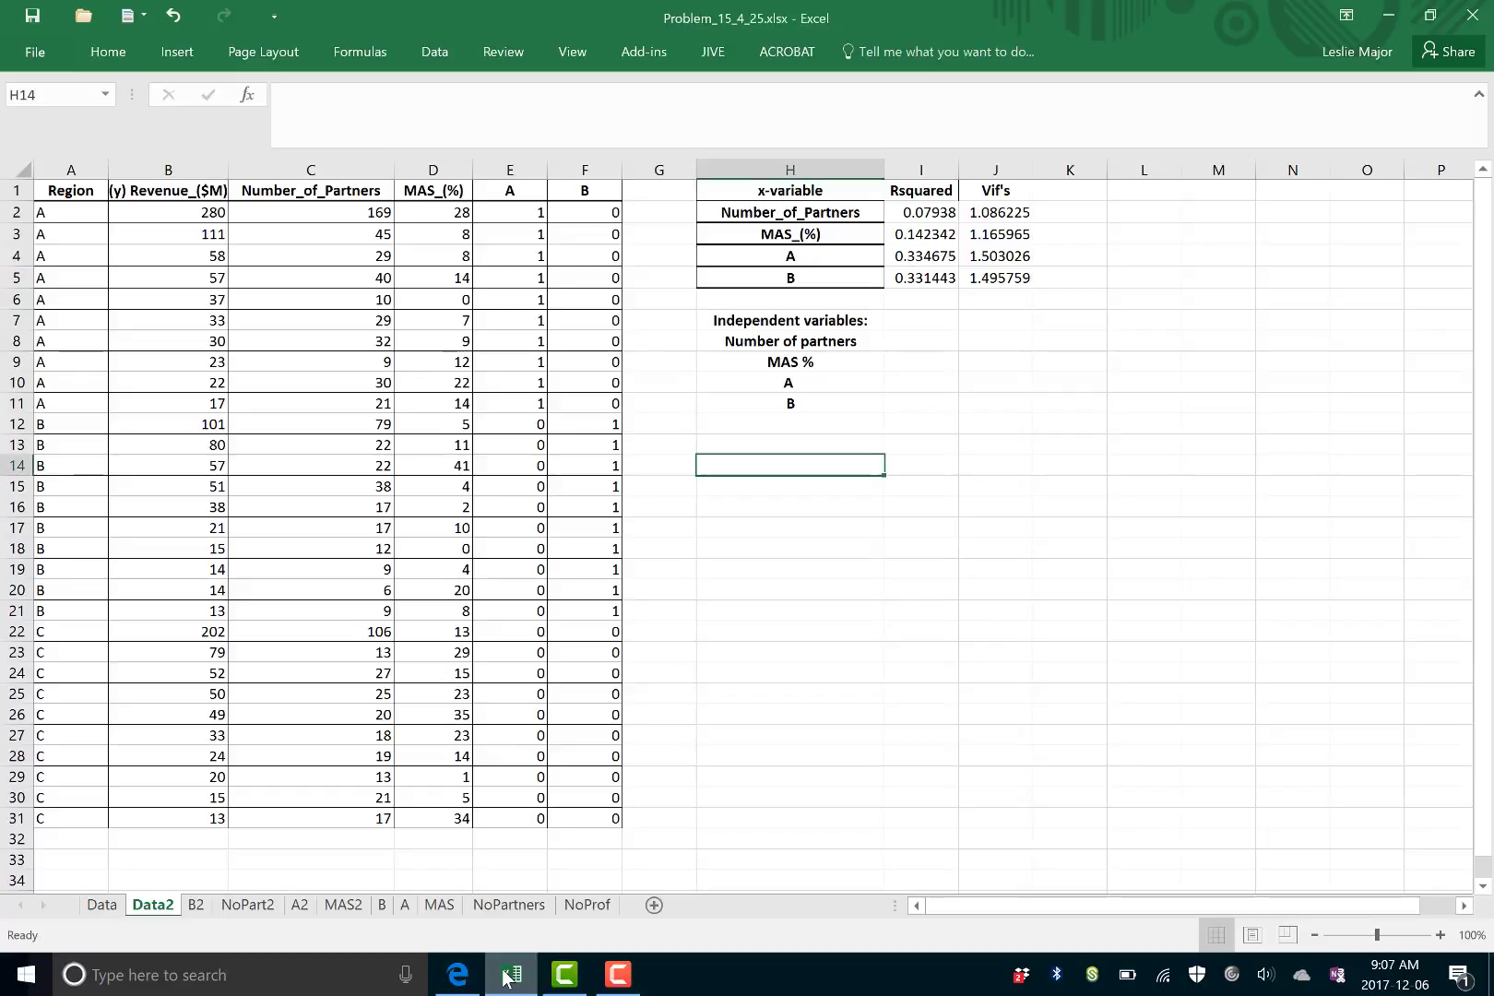
- Copy the Revenue column B1:B31 from Excel into StatCrunch's var1 column
{"action": "left_click", "coordinate": [510, 974]}
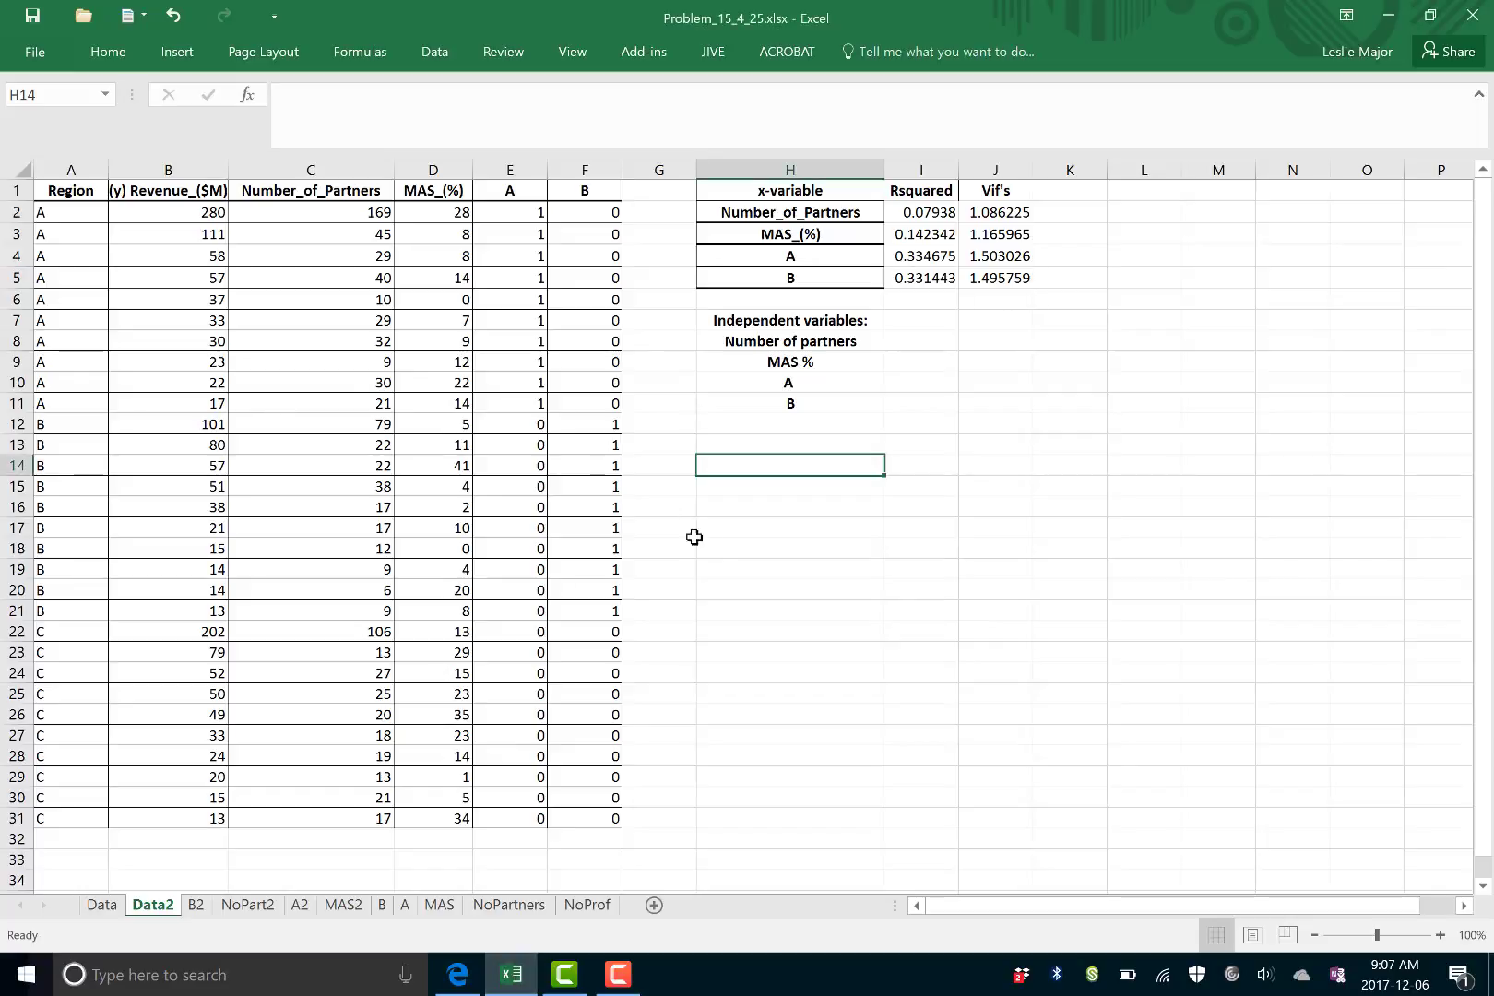
{"action": "key", "text": "Down"}
{"action": "key", "text": "Down"}
{"action": "key", "text": "Down"}
{"action": "key", "text": "Down"}
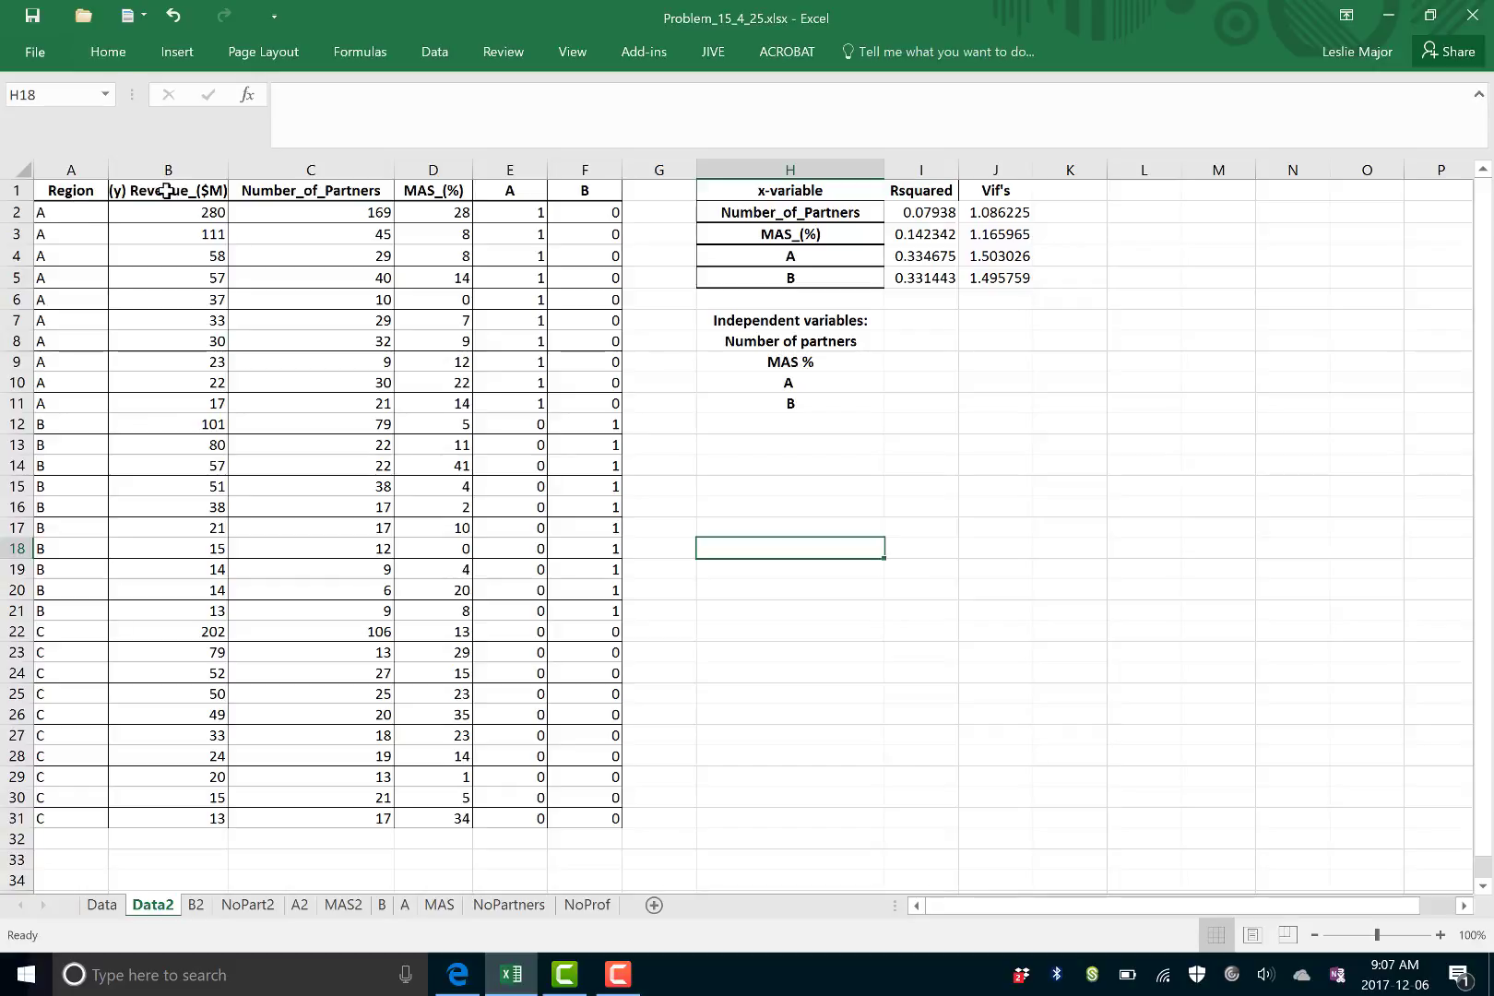
{"action": "left_click_drag", "start_coordinate": [166, 190], "coordinate": [197, 817]}
{"action": "key", "text": "ctrl+c"}
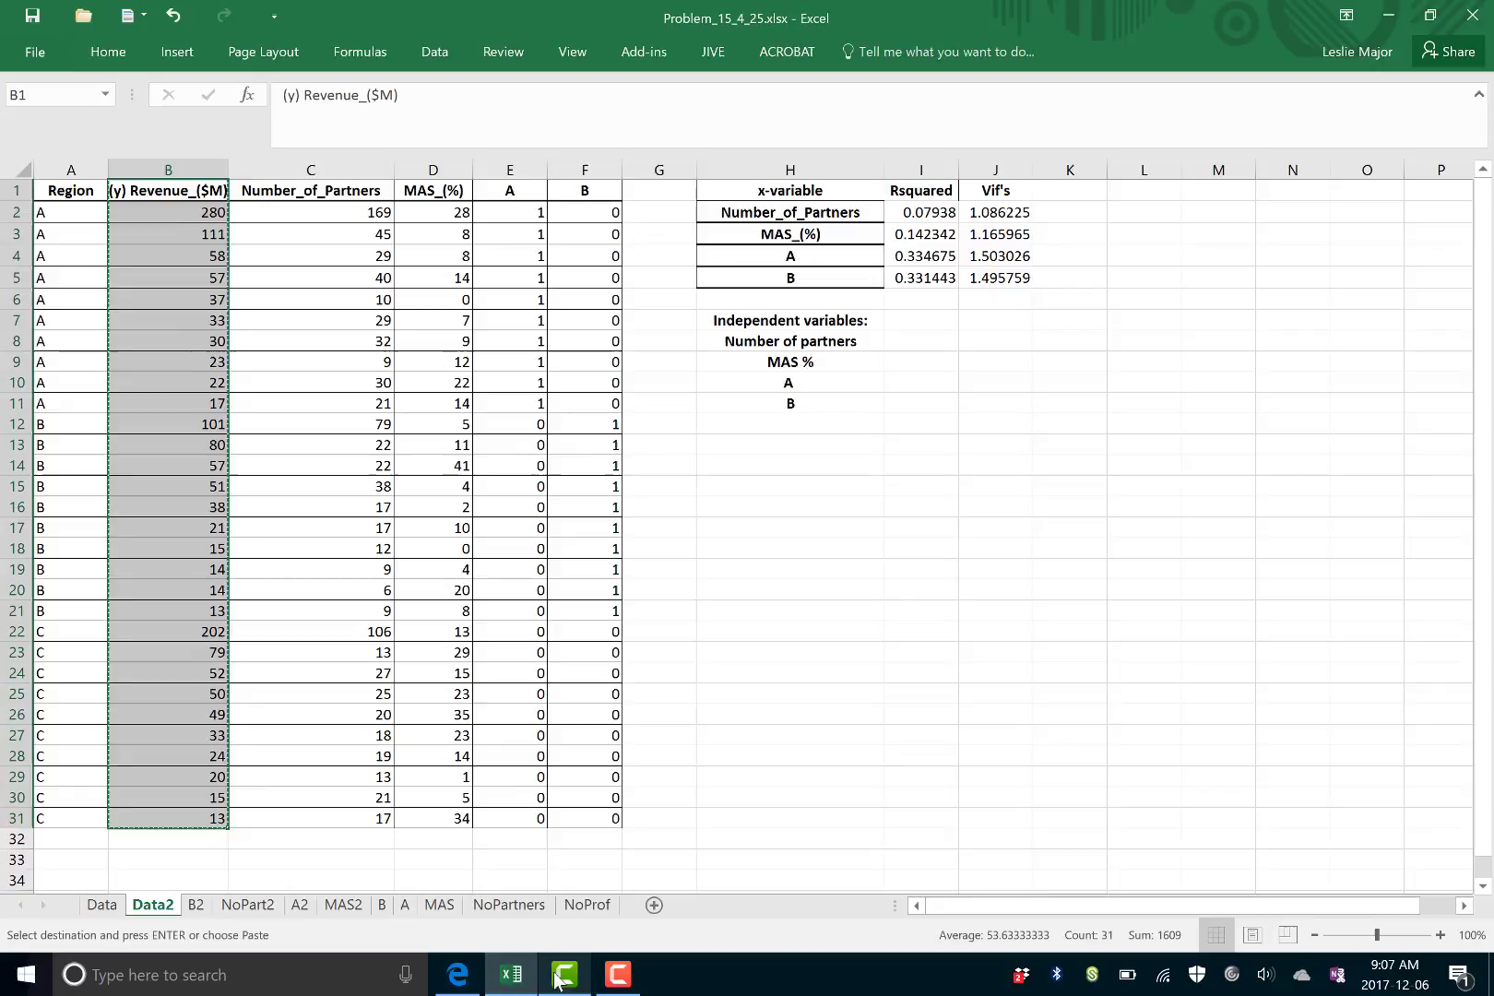
{"action": "left_click", "coordinate": [457, 974]}
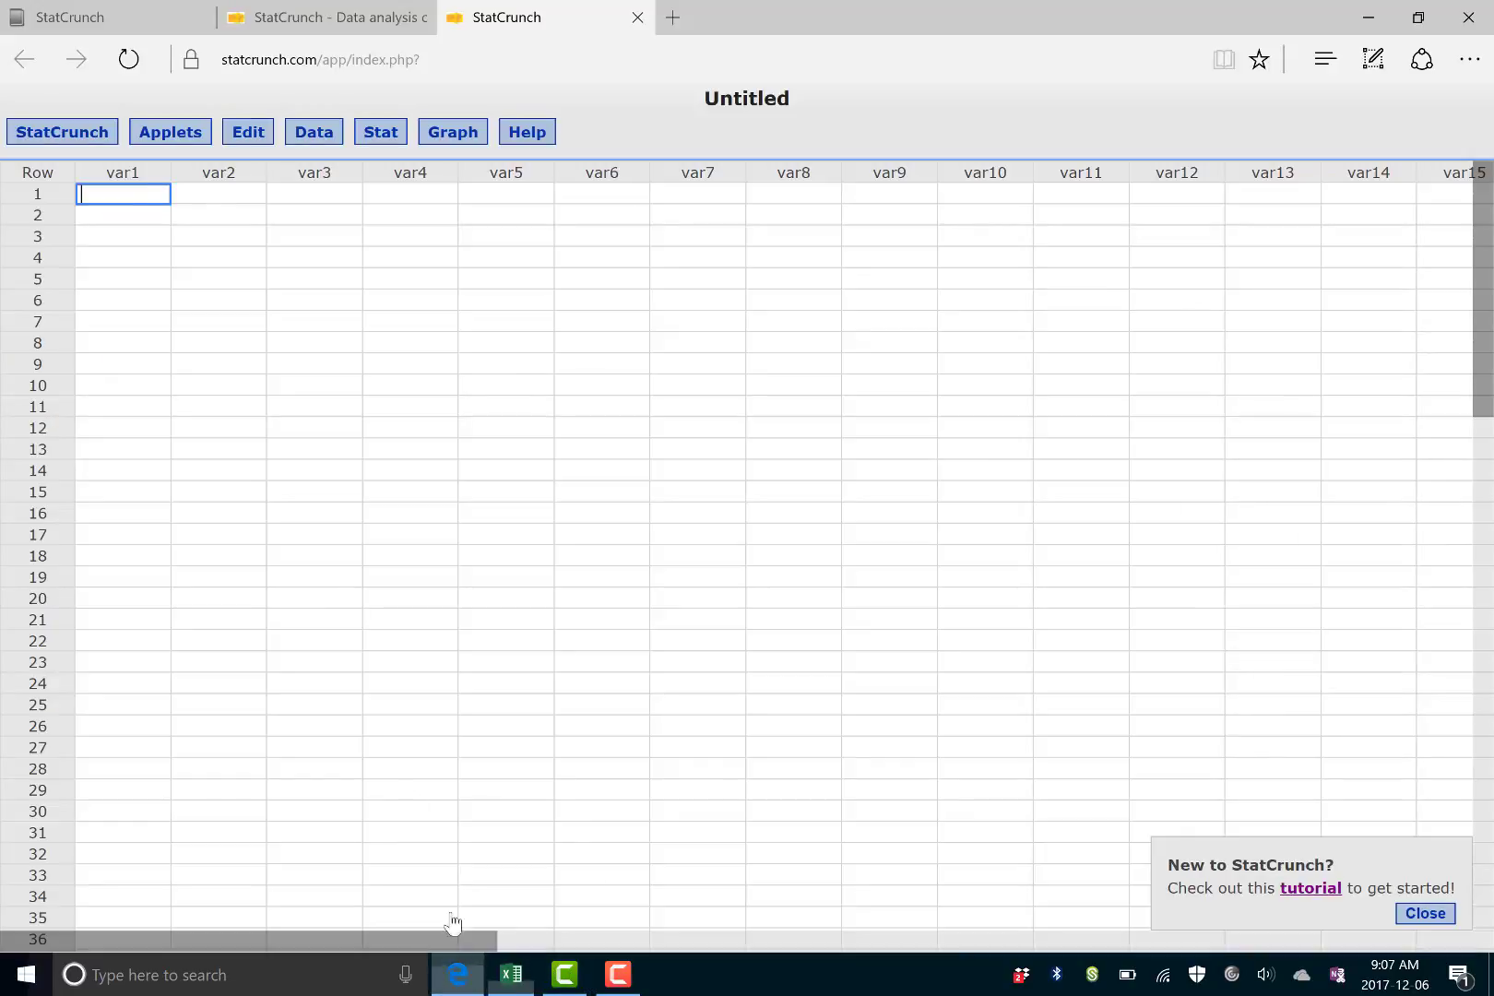
{"action": "left_click", "coordinate": [108, 174]}
{"action": "key", "text": "ctrl+v"}
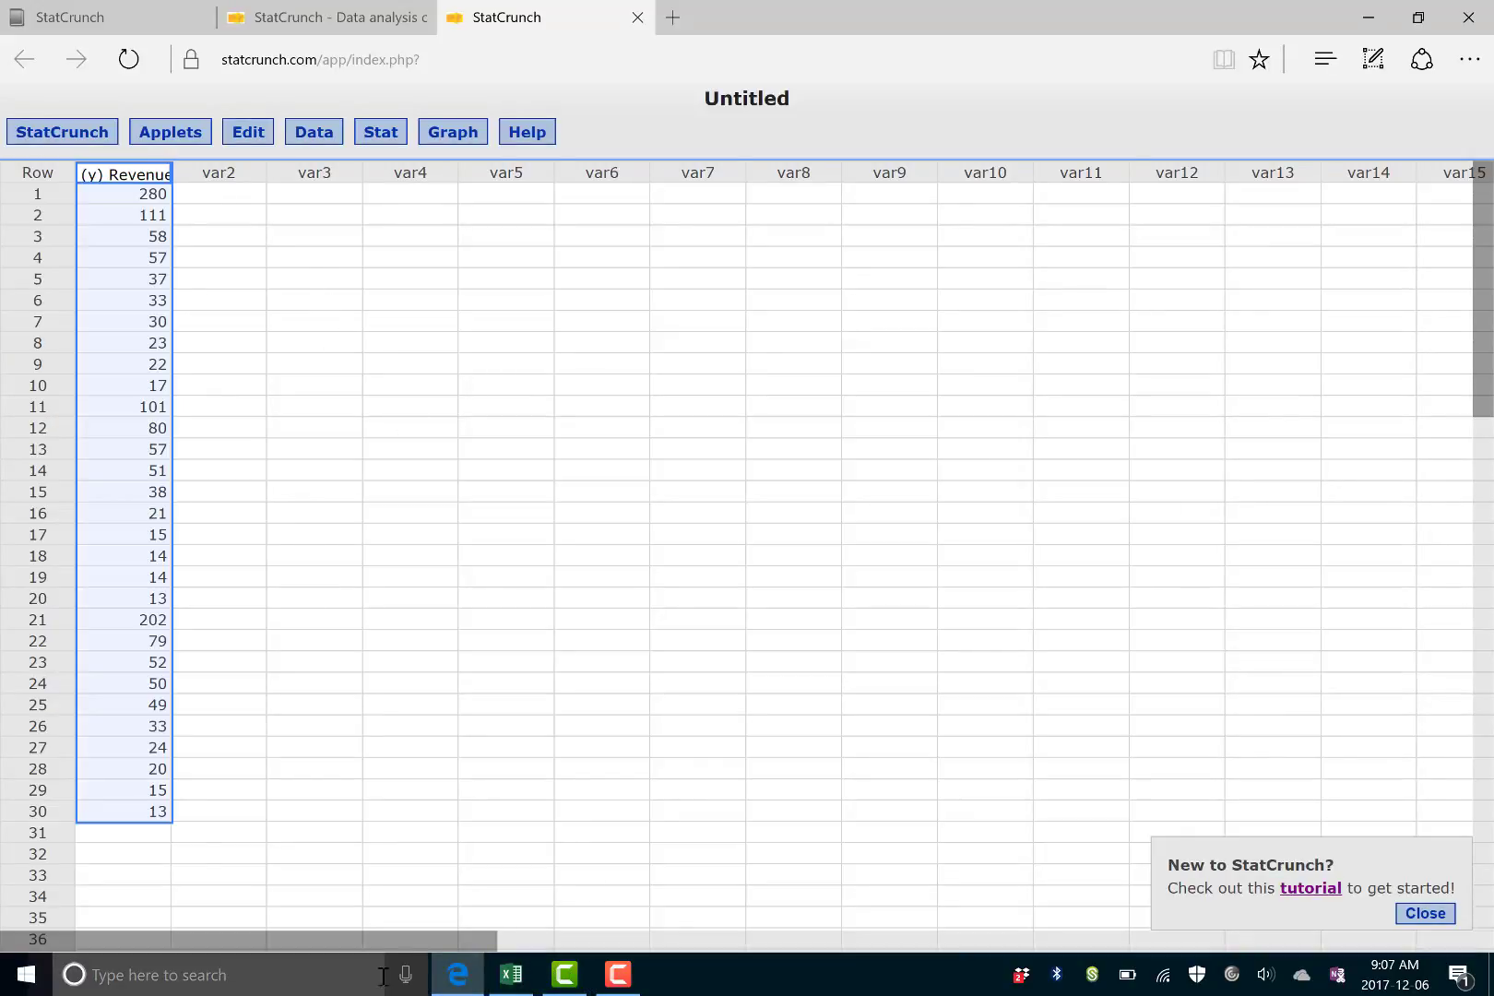
- Copy the Number_of_Partners, MAS_(%), A and B columns (C1:F31) into StatCrunch starting at var2
{"action": "left_click", "coordinate": [531, 983]}
{"action": "left_click", "coordinate": [332, 169]}
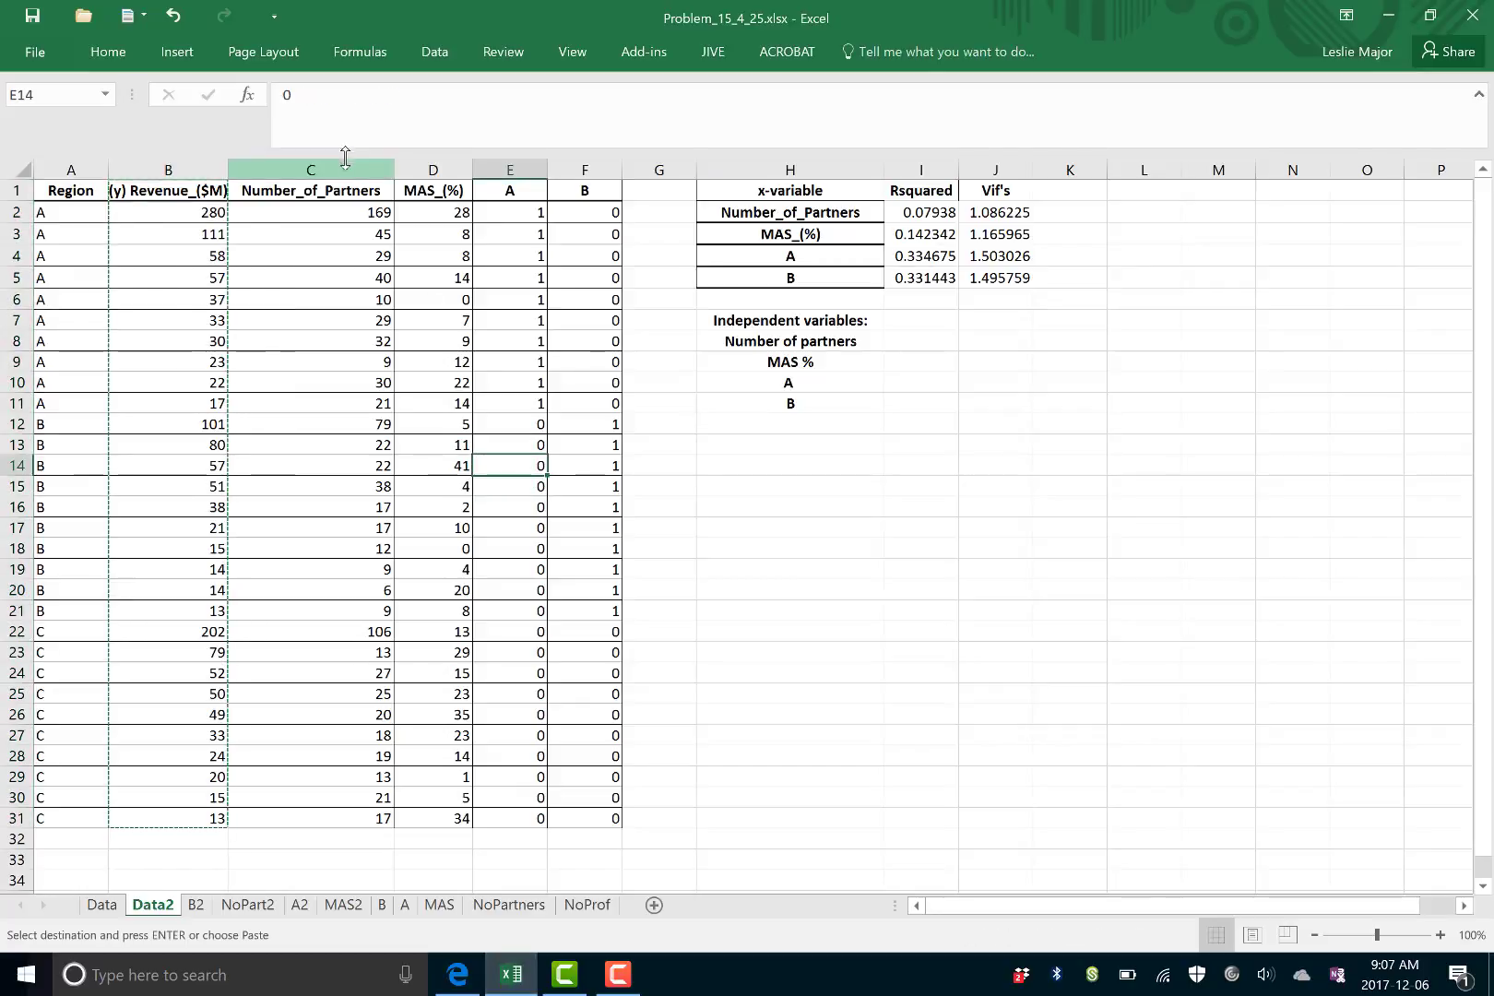
{"action": "left_click_drag", "start_coordinate": [318, 194], "coordinate": [367, 813]}
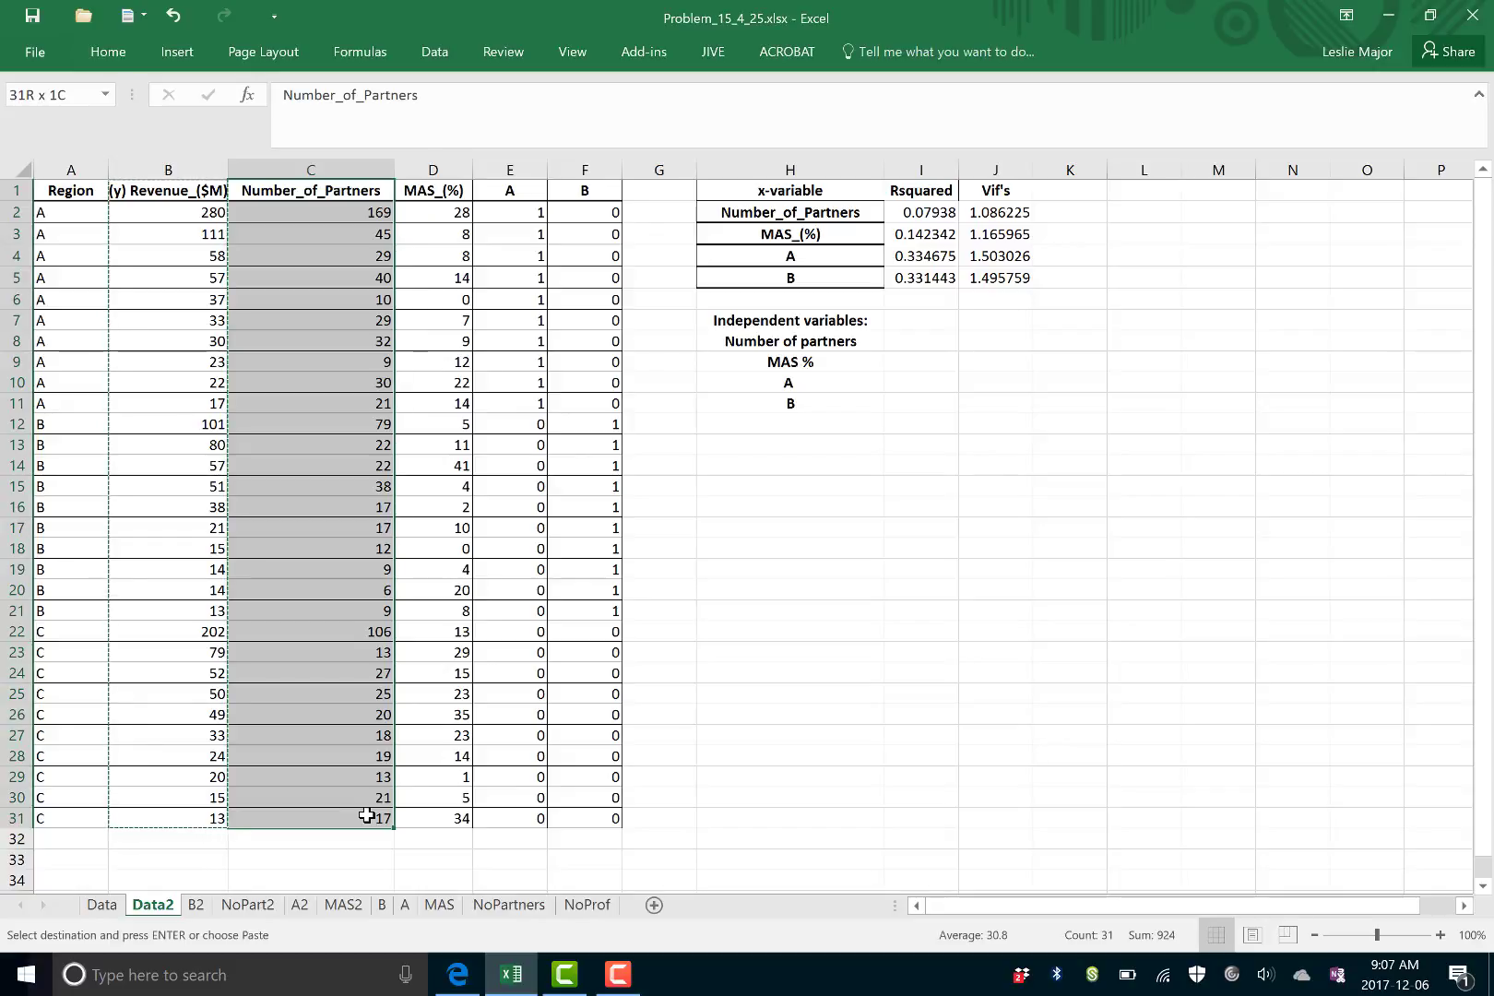
{"action": "left_click_drag", "start_coordinate": [367, 815], "coordinate": [558, 825]}
{"action": "key", "text": "ctrl+c"}
{"action": "left_click", "coordinate": [456, 974]}
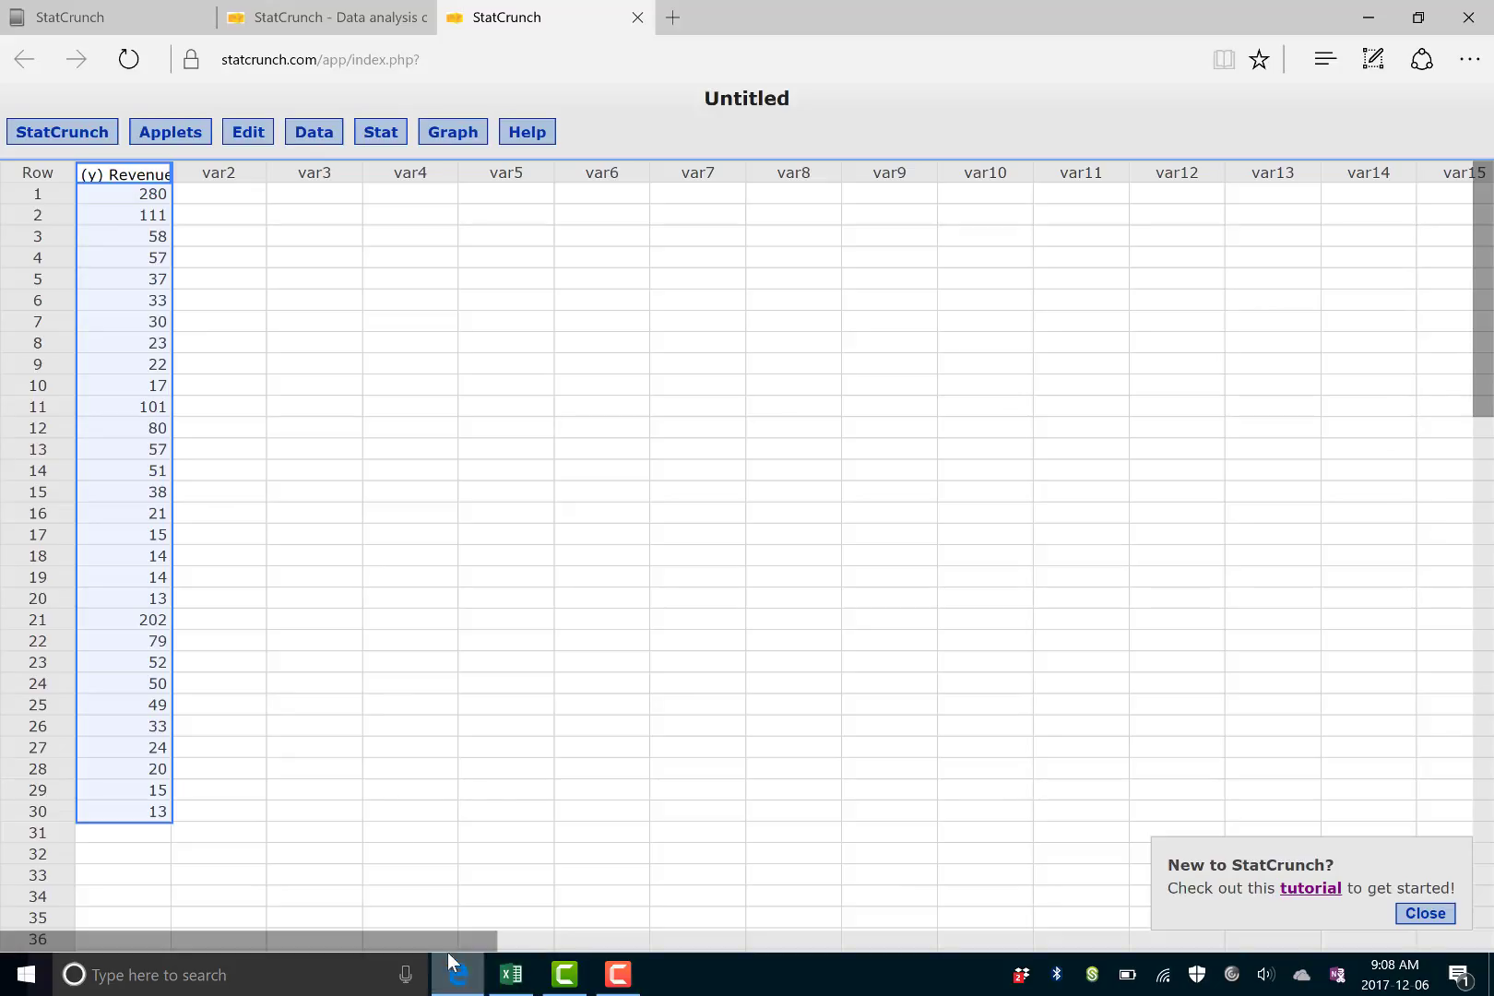
{"action": "left_click", "coordinate": [209, 175]}
{"action": "key", "text": "ctrl+v"}
{"action": "left_click", "coordinate": [793, 428]}
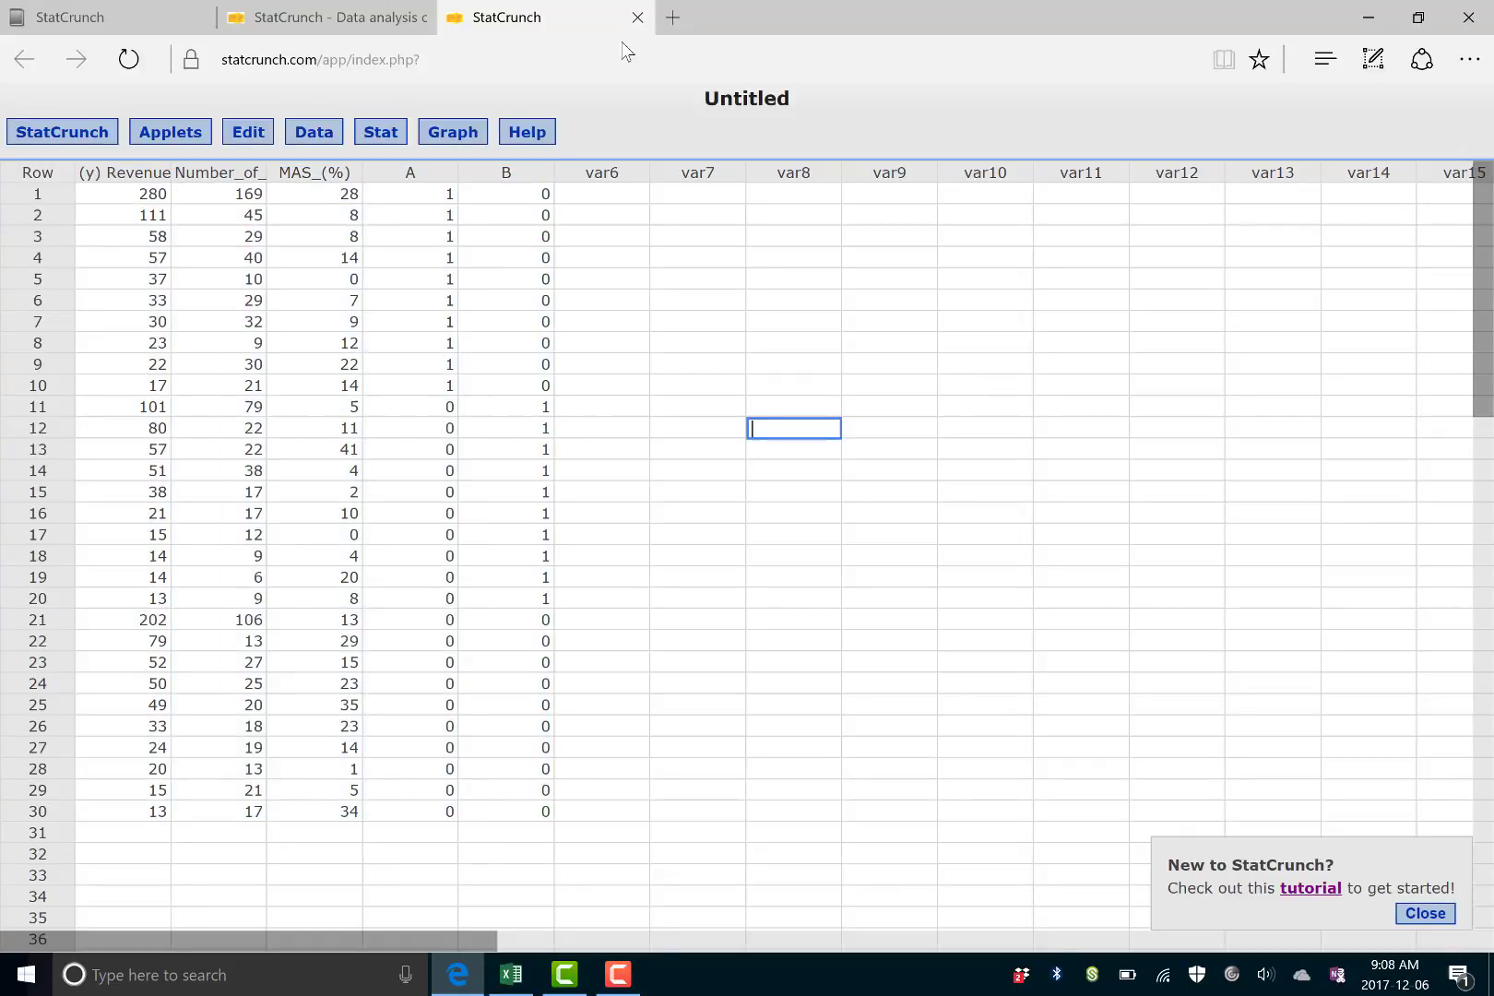
- Set up Multiple Linear regression: Y (y) Revenue_($M), X Number_of_Partners, MAS_(%), A, B, all subsets
{"action": "left_click", "coordinate": [378, 133]}
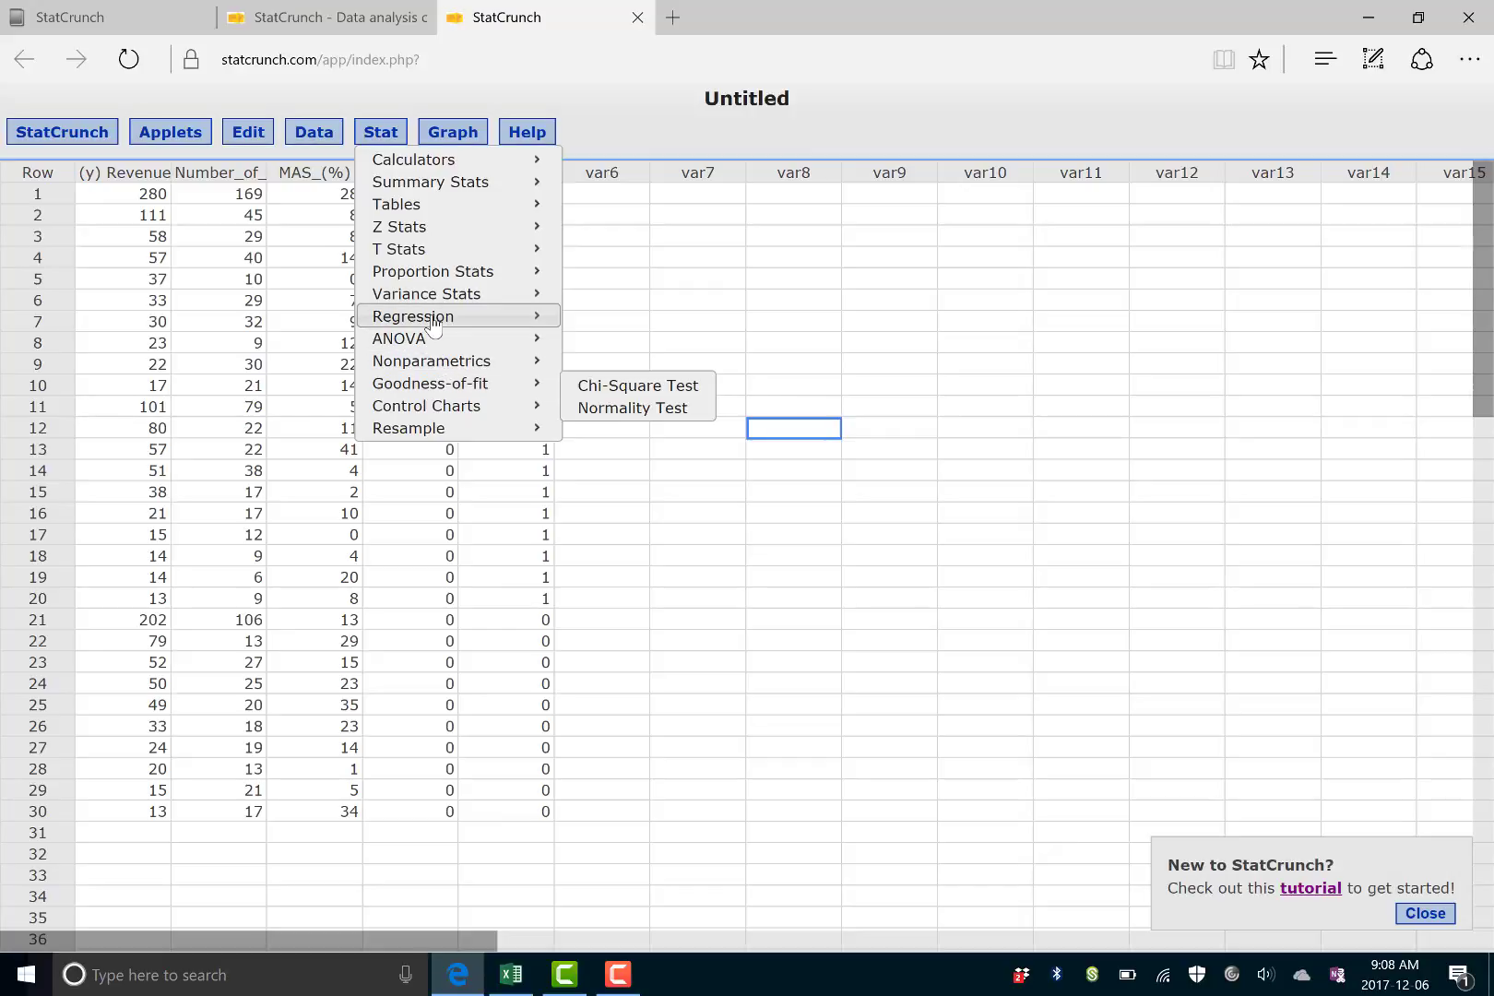
{"action": "mouse_move", "coordinate": [433, 316]}
{"action": "left_click", "coordinate": [619, 363]}
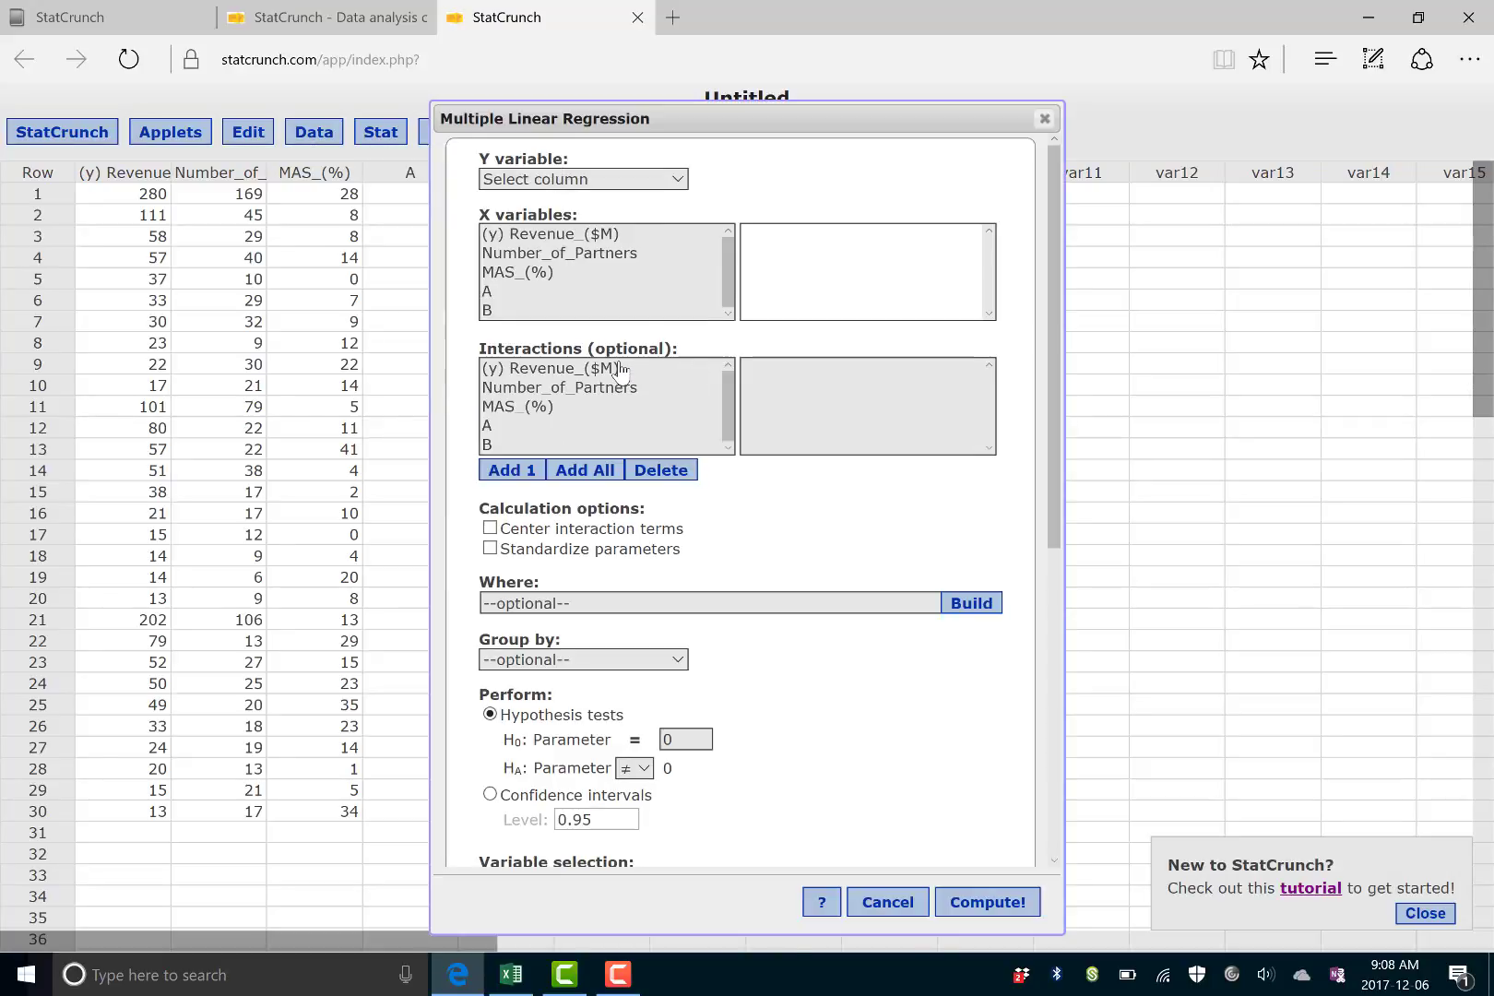
{"action": "left_click", "coordinate": [539, 236]}
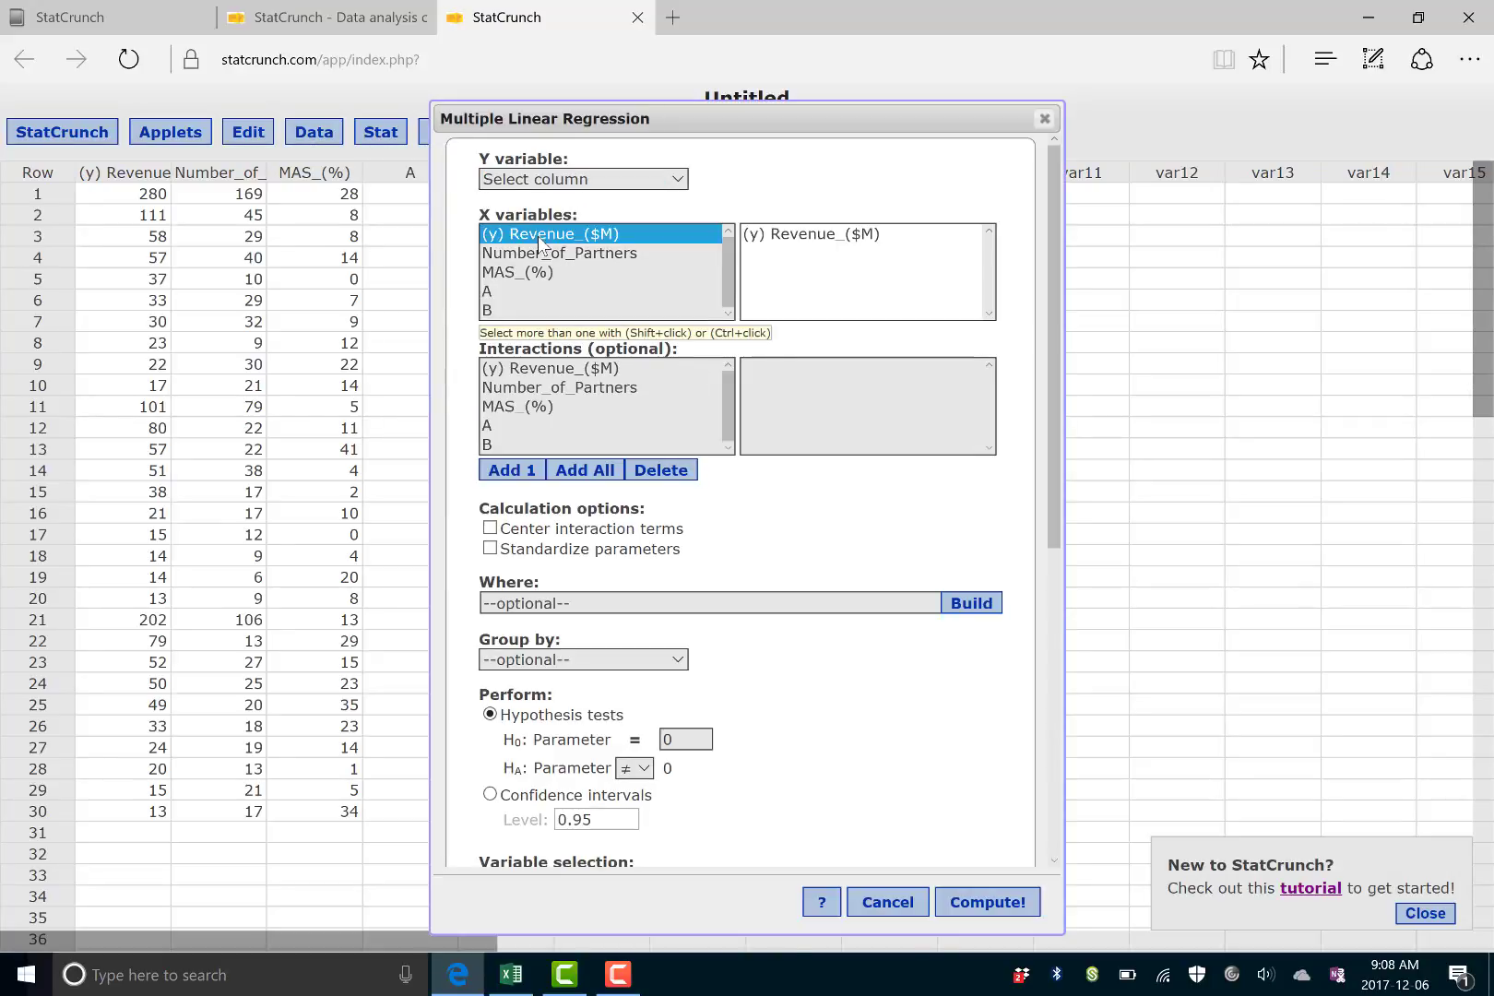
{"action": "left_click", "coordinate": [513, 189]}
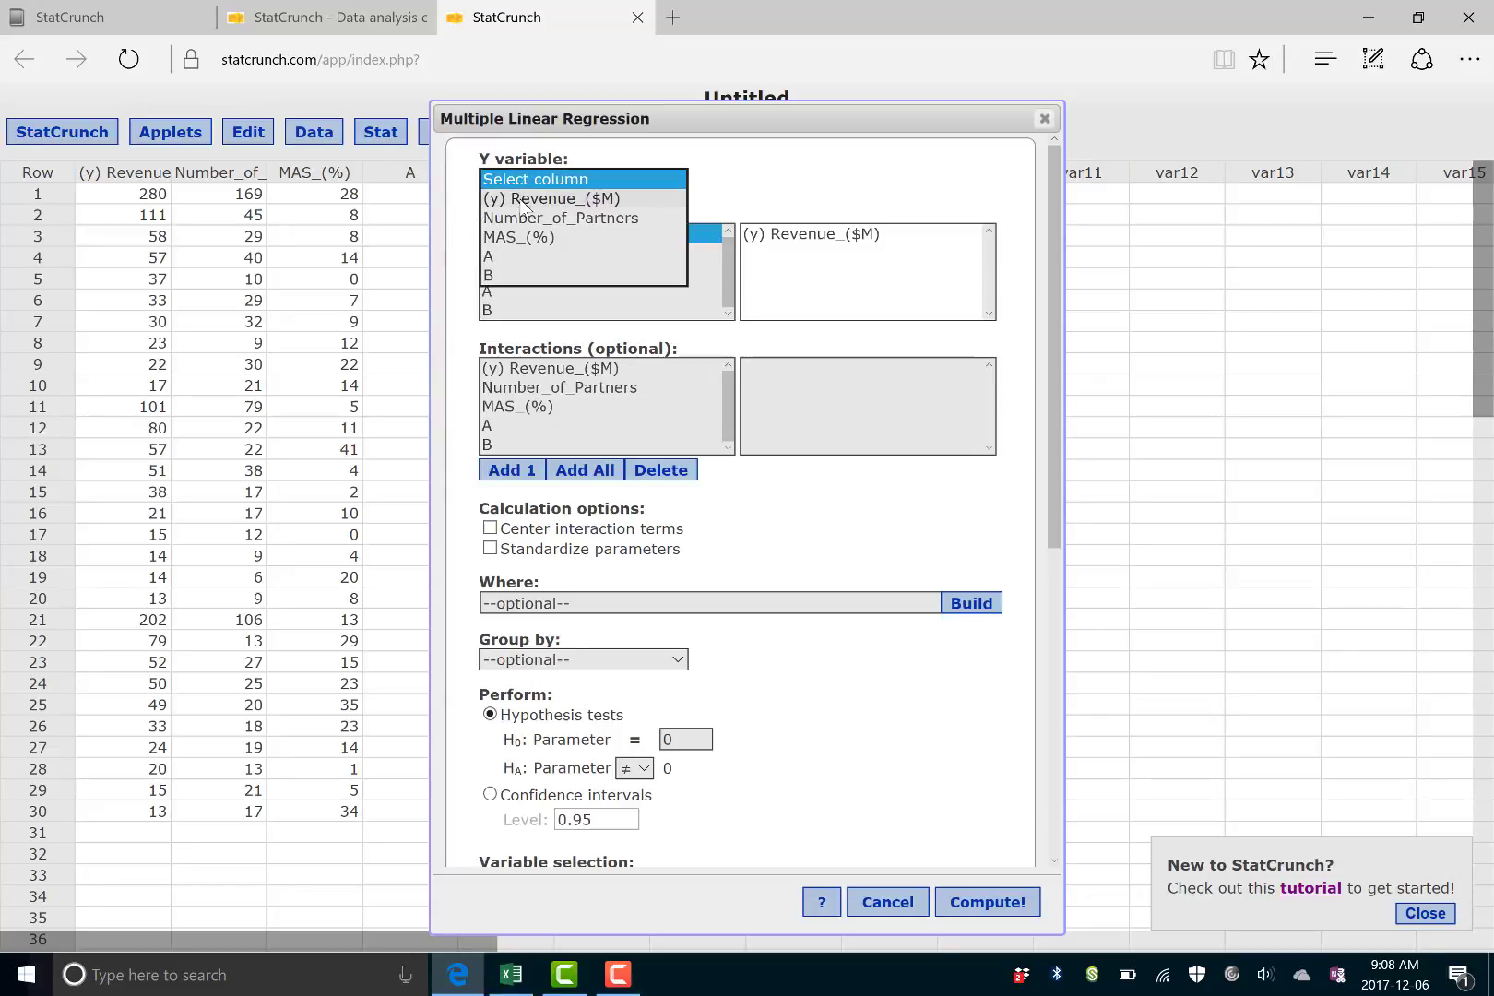
{"action": "left_click", "coordinate": [521, 210]}
{"action": "left_click", "coordinate": [519, 255]}
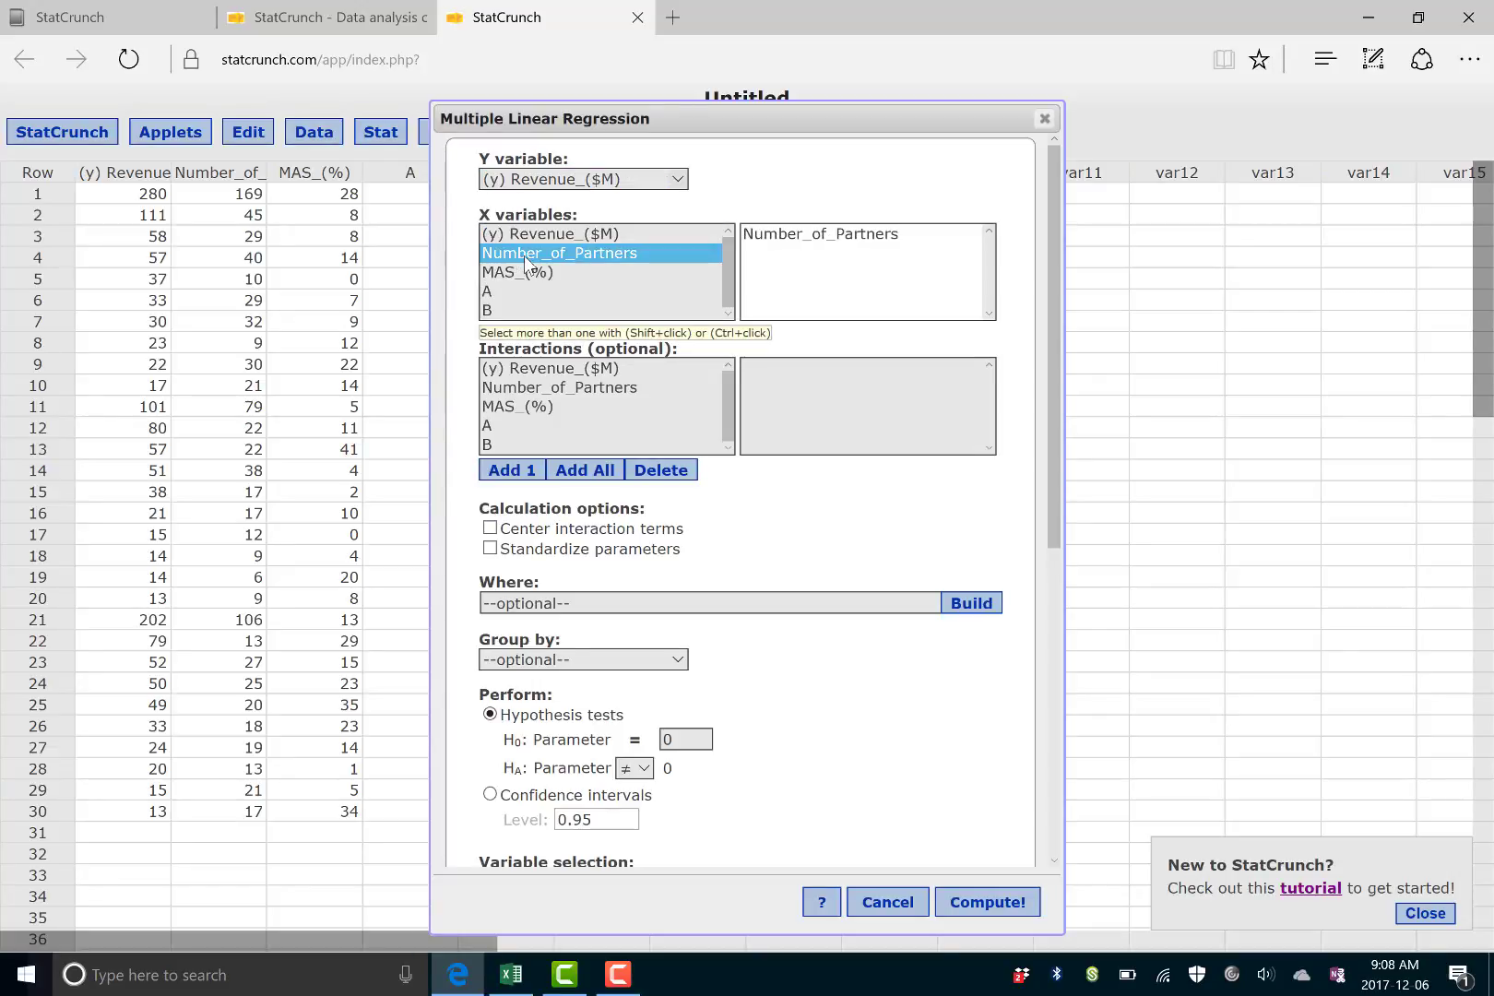
{"action": "left_click_drag", "start_coordinate": [524, 255], "coordinate": [725, 475]}
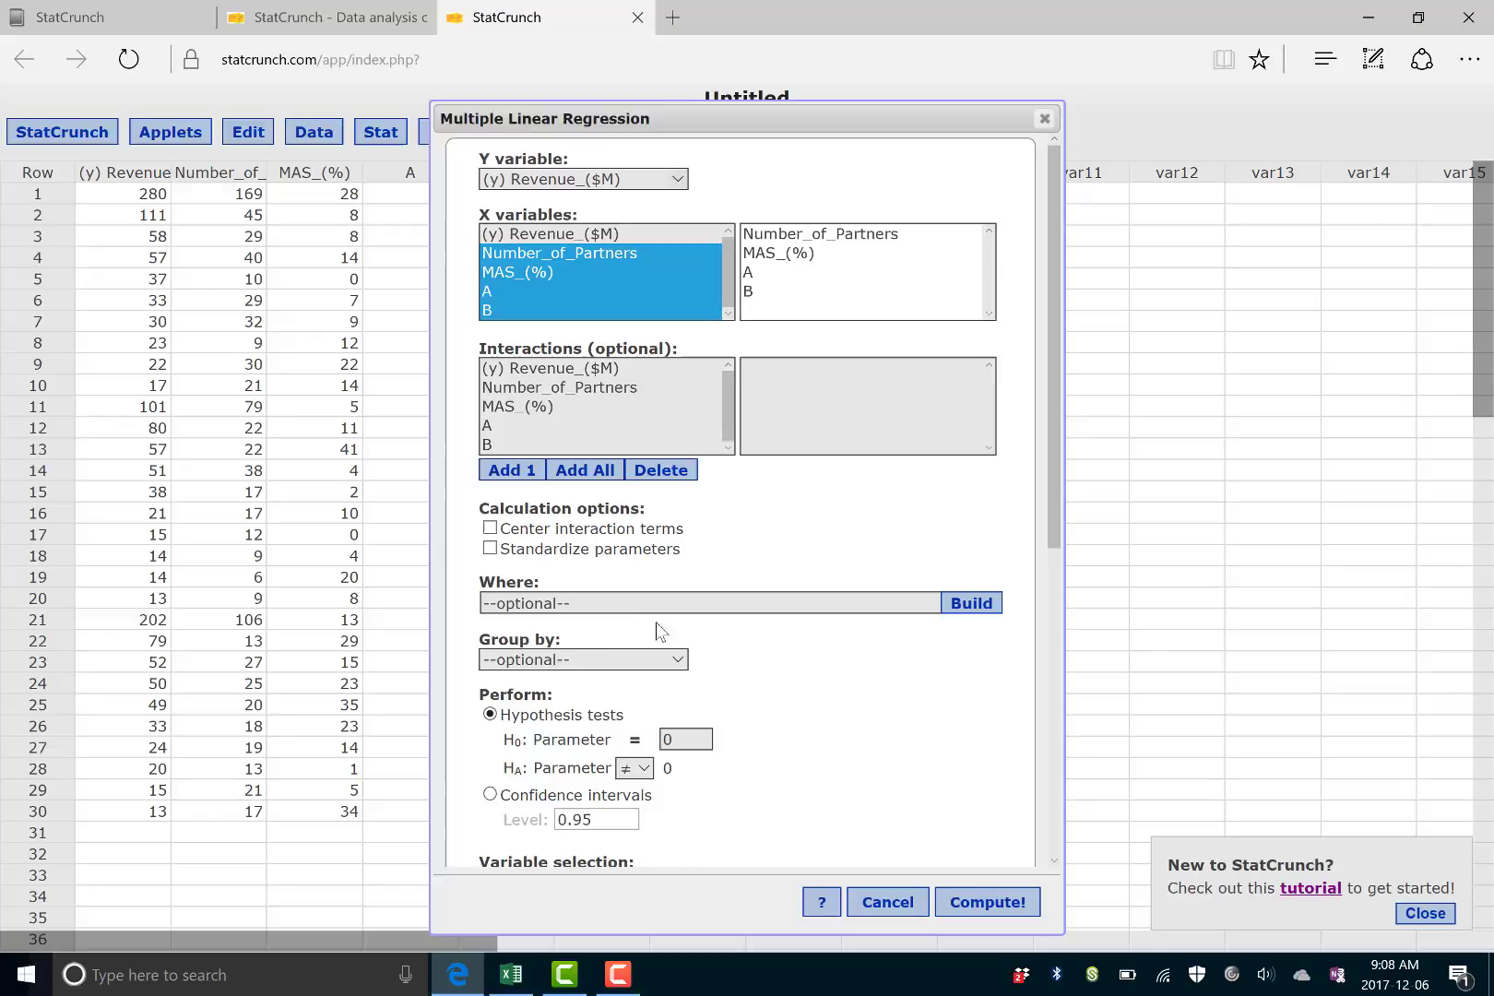
{"action": "scroll", "coordinate": [690, 553], "scroll_direction": "down", "scroll_amount": 4}
{"action": "scroll", "coordinate": [707, 634], "scroll_direction": "down", "scroll_amount": 2}
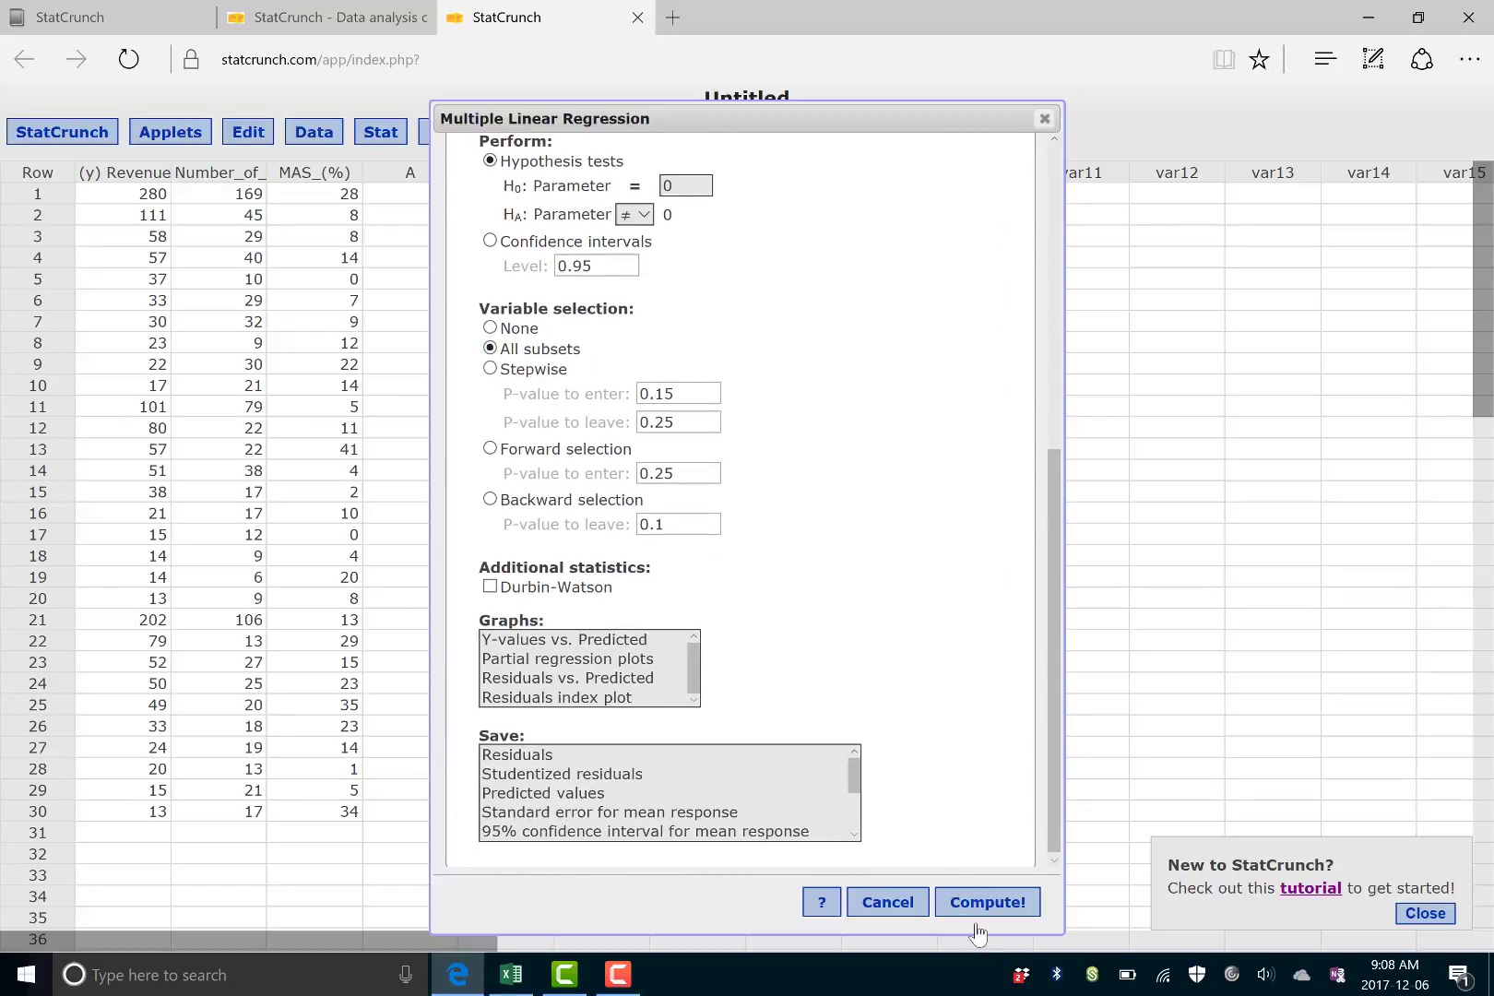
- Compute the all-subsets regression, maximize the results, select the All subsets table, and return to Excel
{"action": "left_click", "coordinate": [995, 902]}
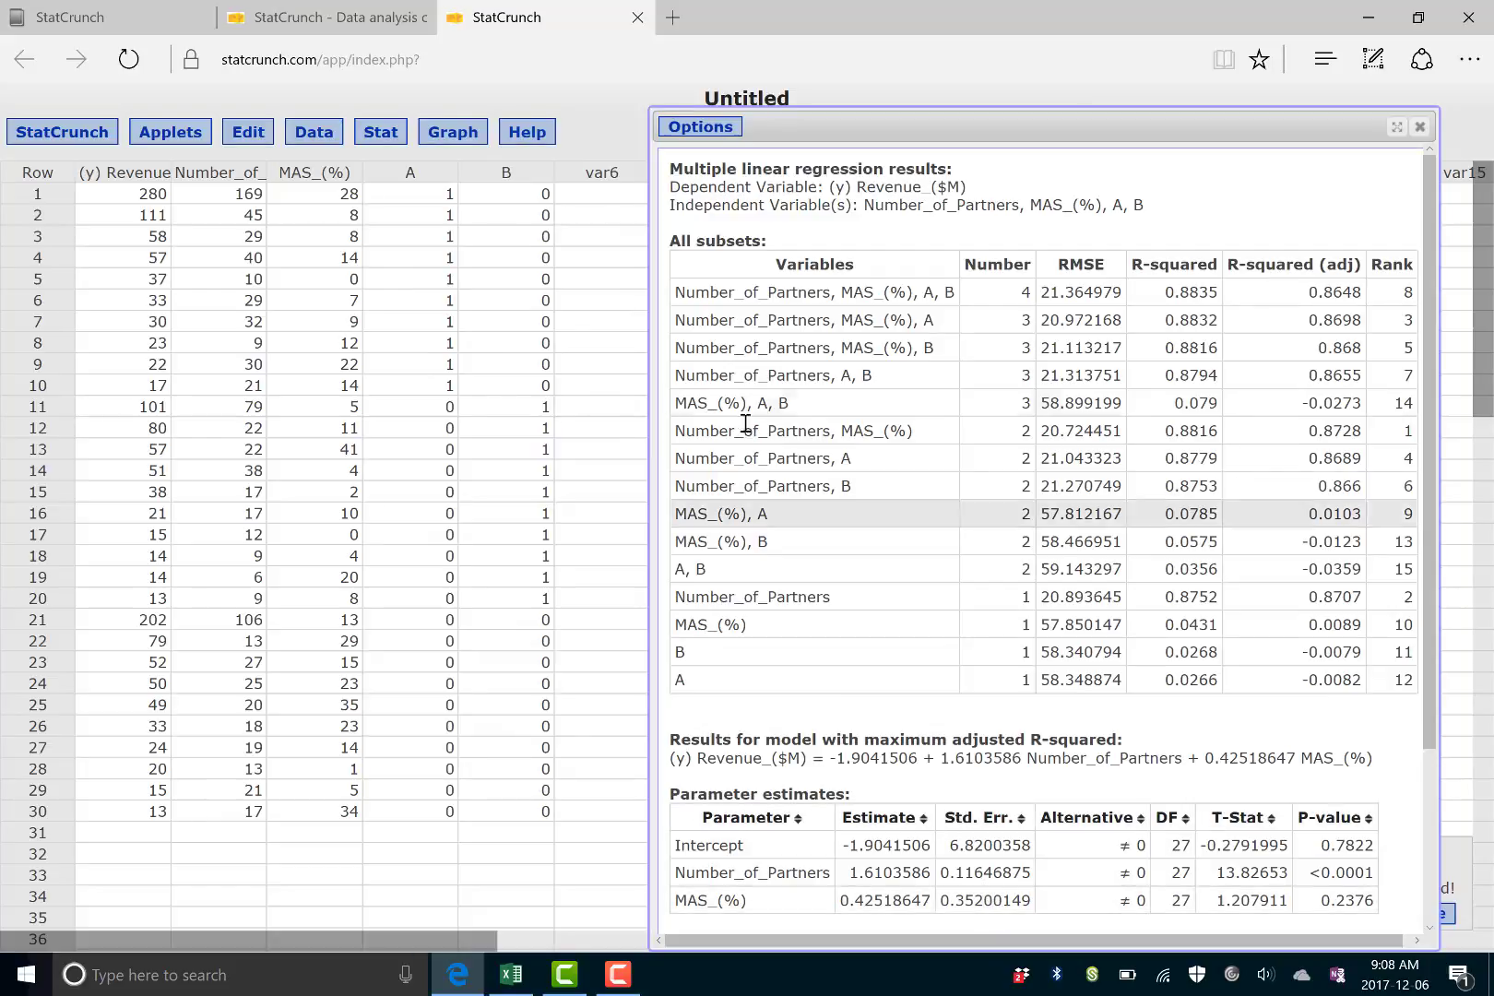
{"action": "left_click_drag", "start_coordinate": [798, 115], "coordinate": [505, 3]}
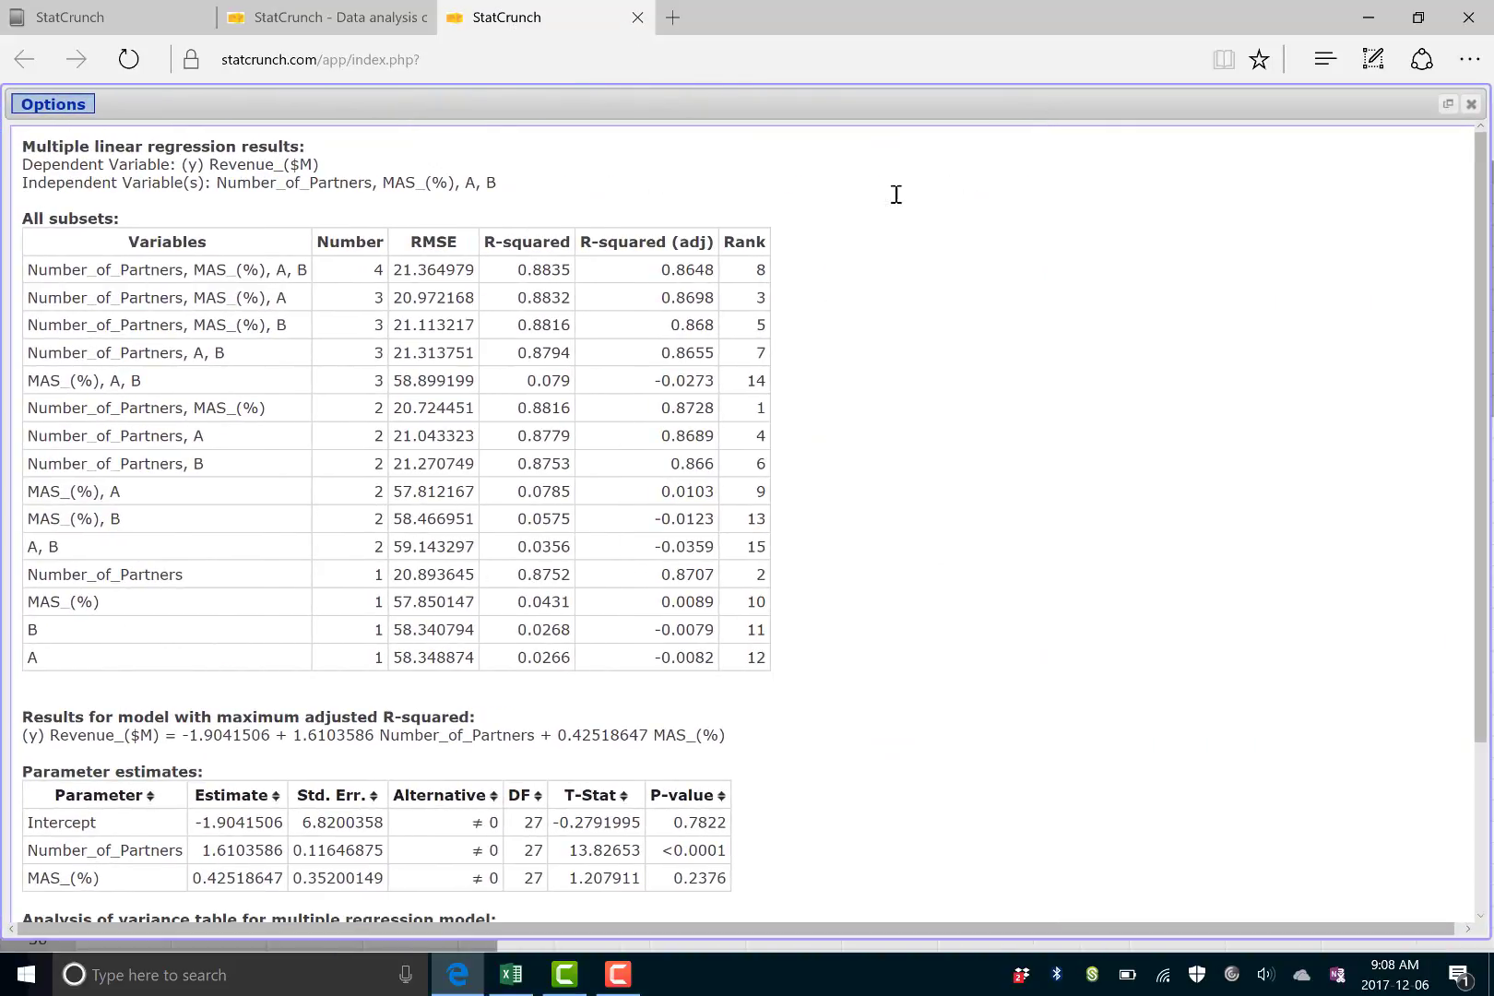
{"action": "left_click", "coordinate": [1060, 104]}
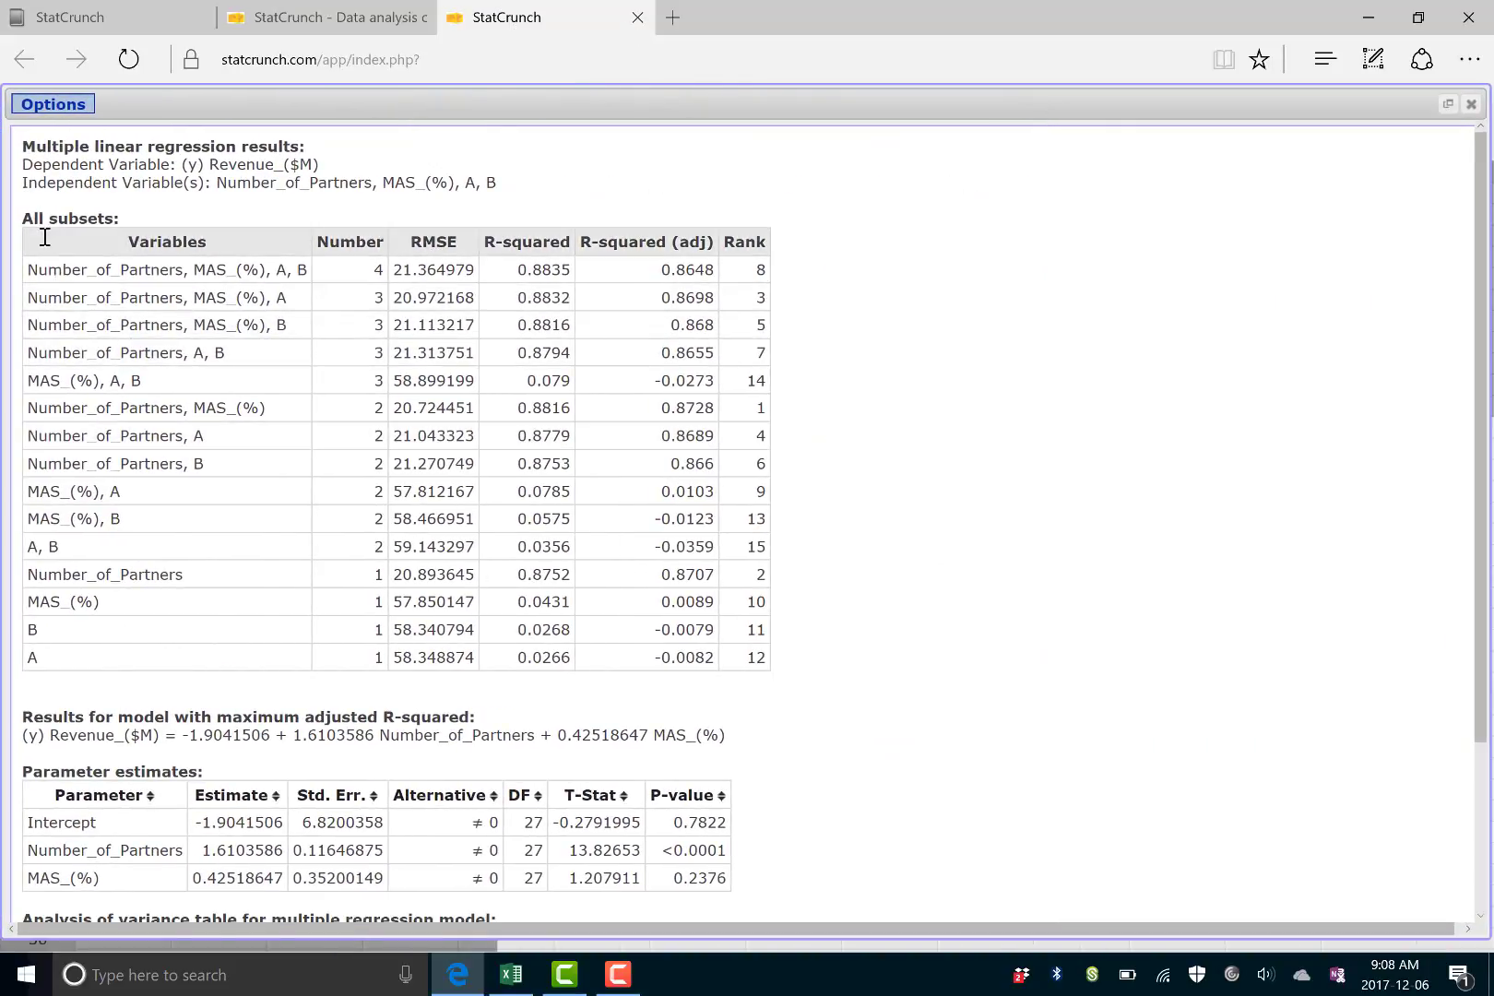
{"action": "left_click_drag", "start_coordinate": [44, 237], "coordinate": [725, 658]}
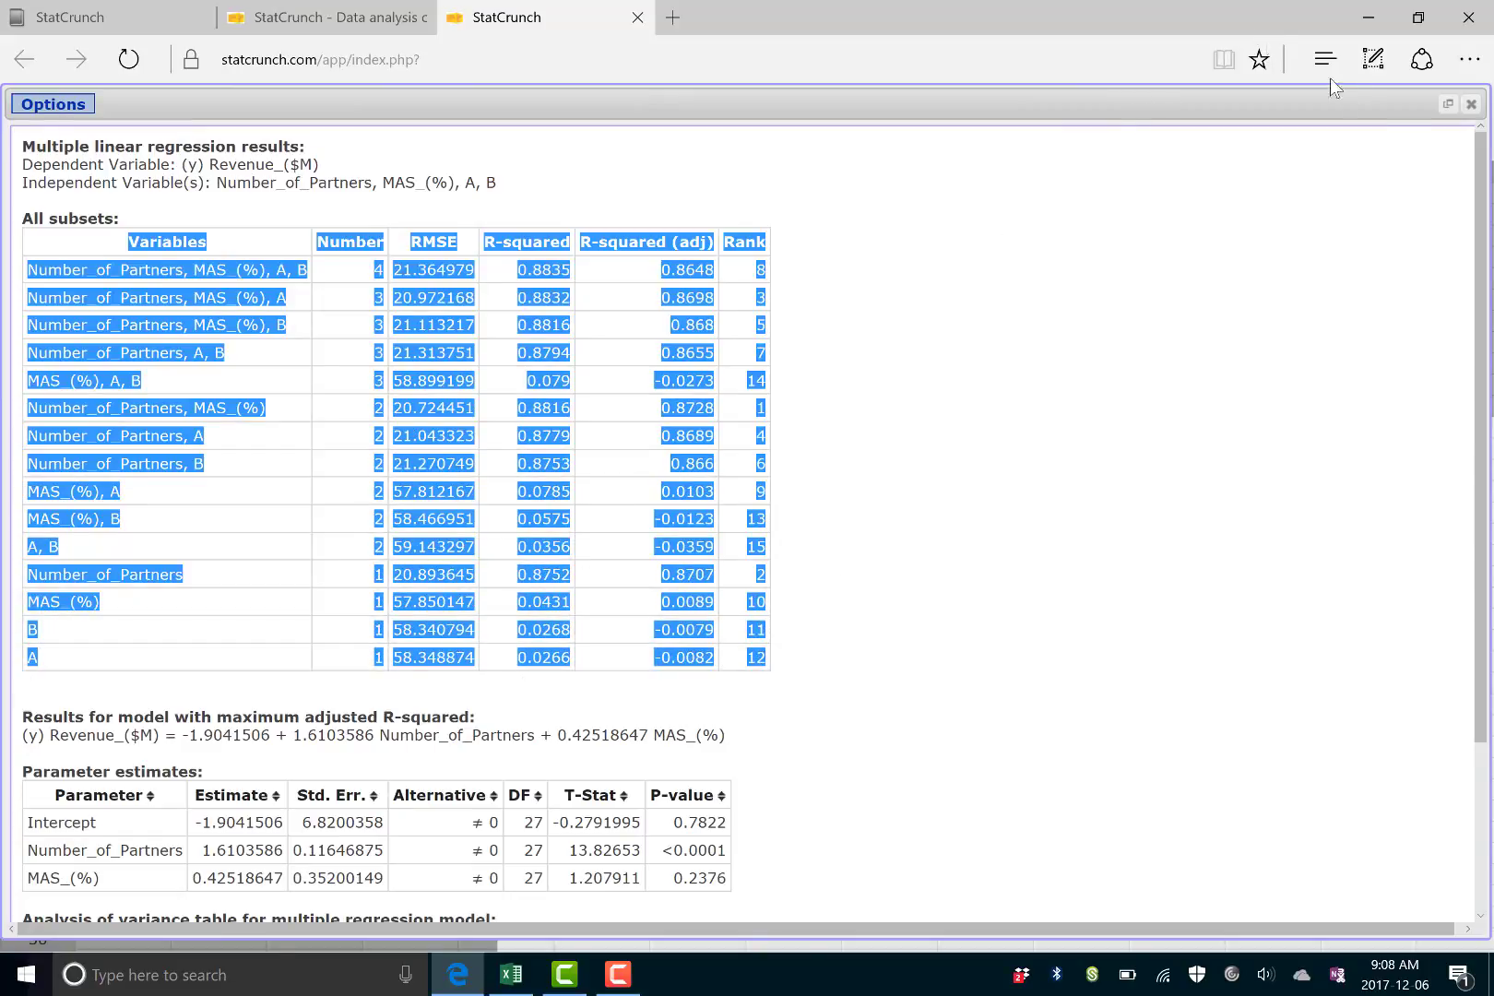
{"action": "left_click", "coordinate": [511, 974]}
{"action": "left_click", "coordinate": [829, 590]}
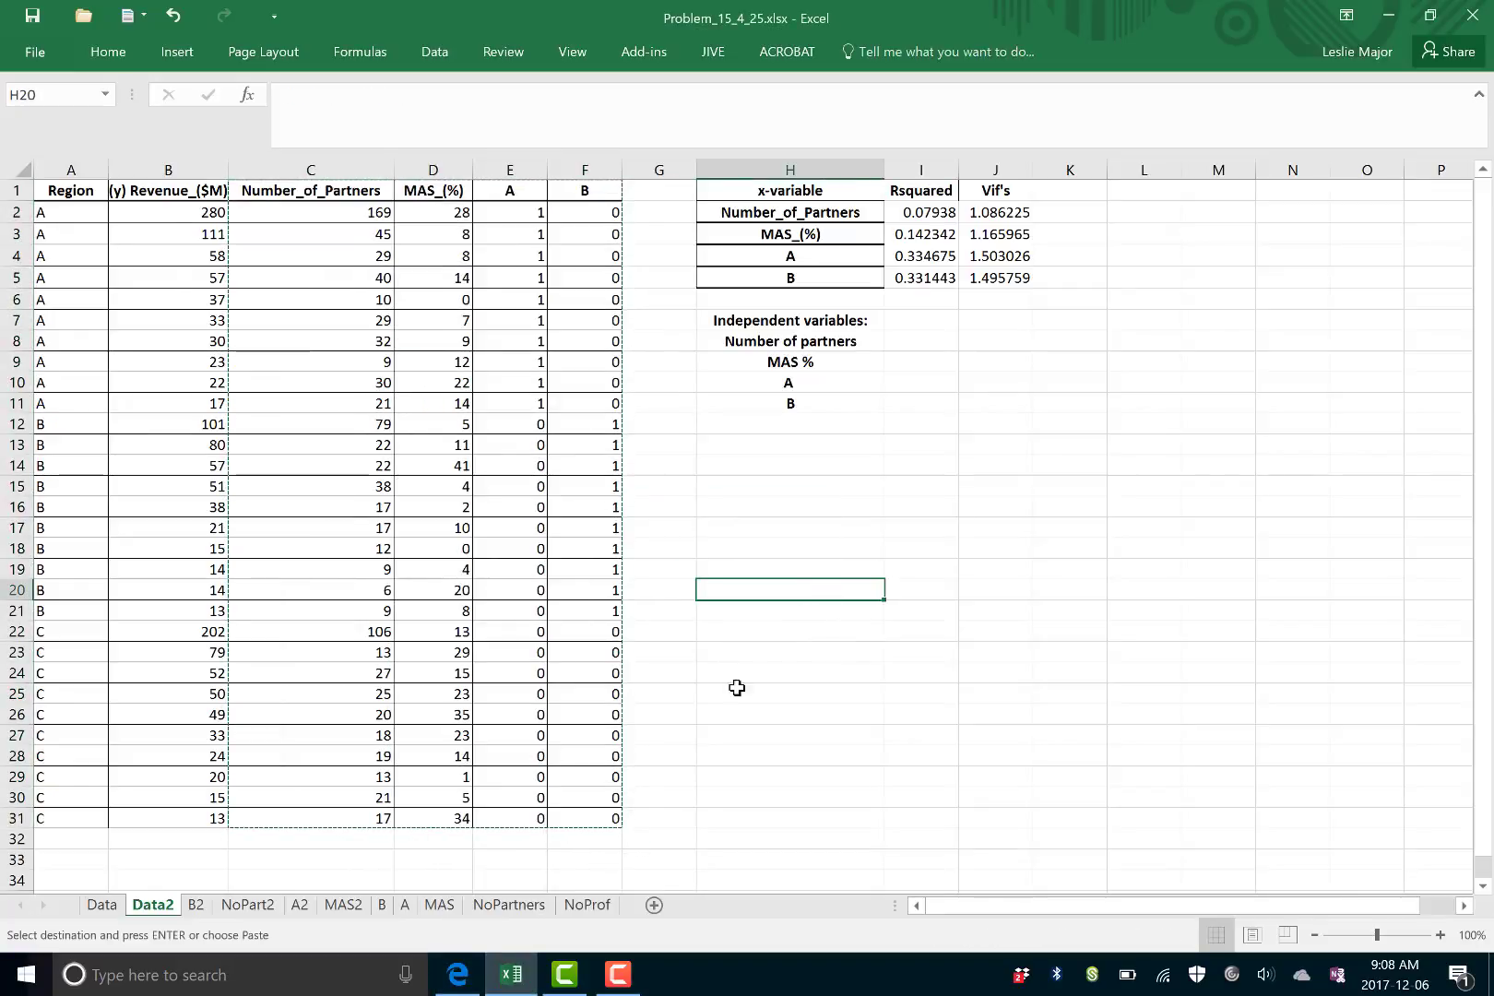
- Add a new sheet, which gets a mistaken paste, then copy the All subsets table from StatCrunch
{"action": "left_click", "coordinate": [653, 906]}
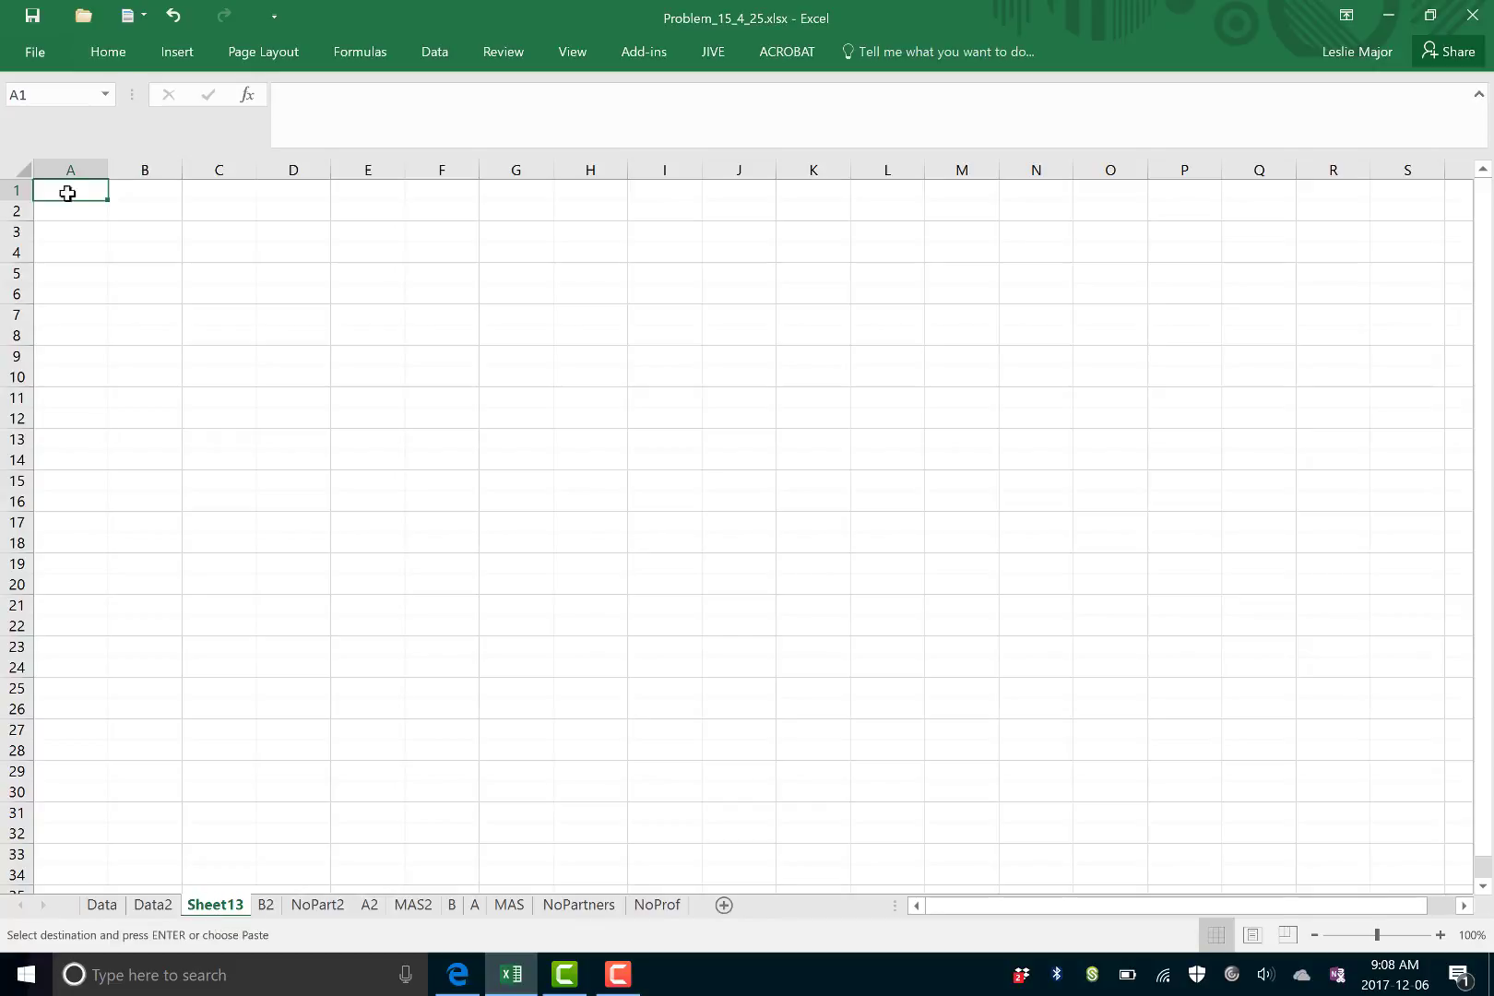
{"action": "key", "text": "ctrl+v"}
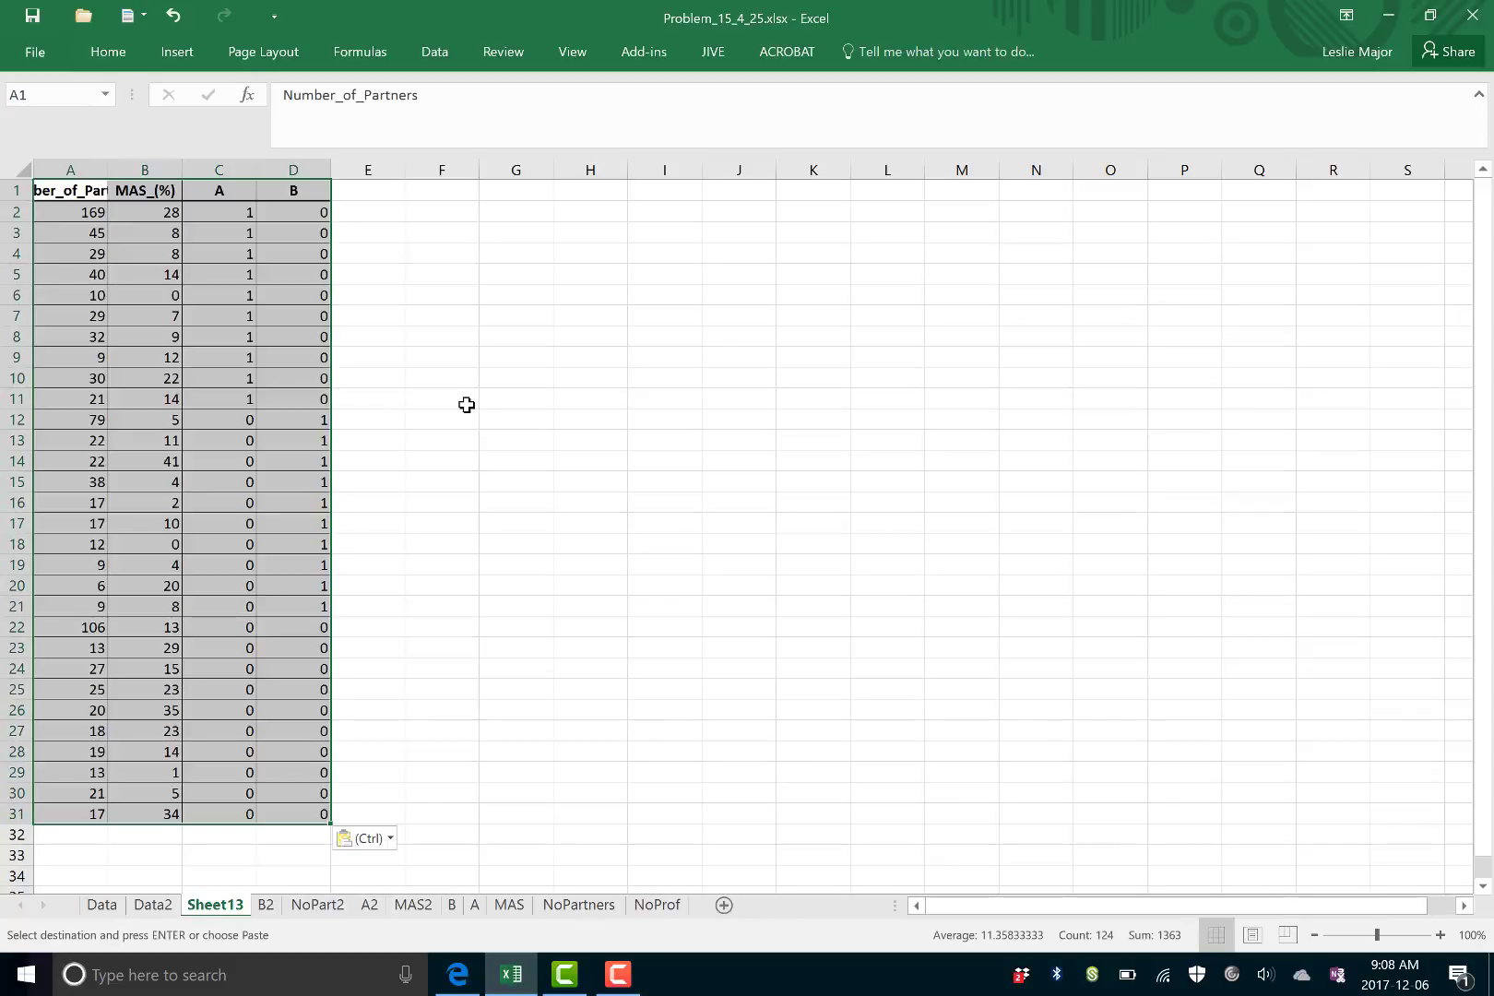
{"action": "left_click", "coordinate": [457, 975]}
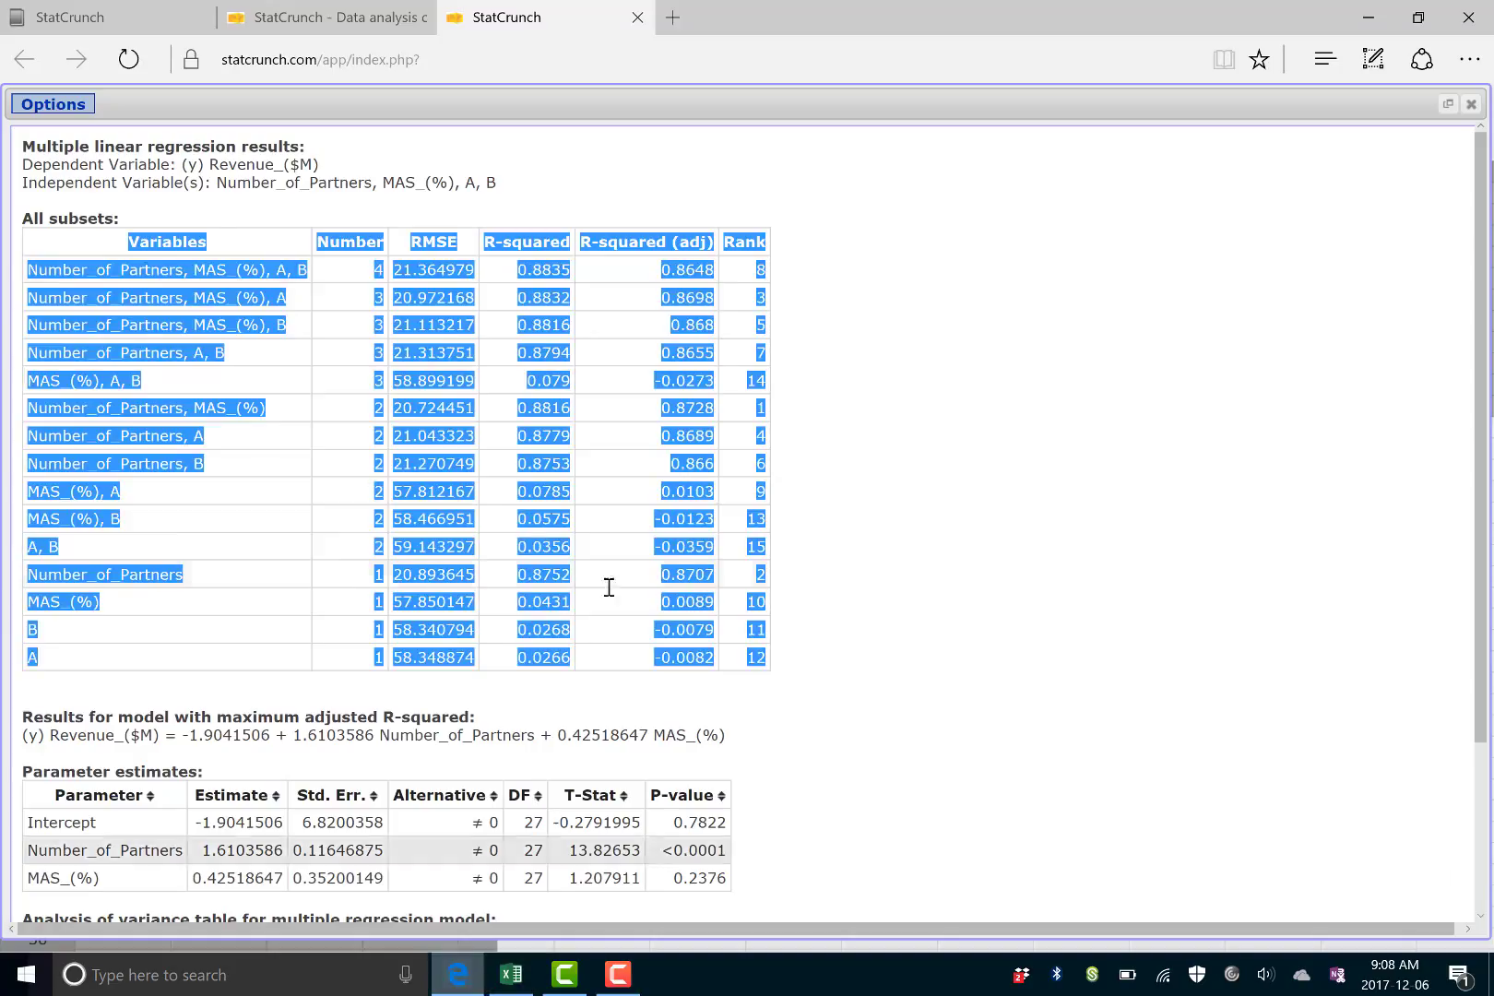
{"action": "left_click_drag", "start_coordinate": [102, 241], "coordinate": [766, 659]}
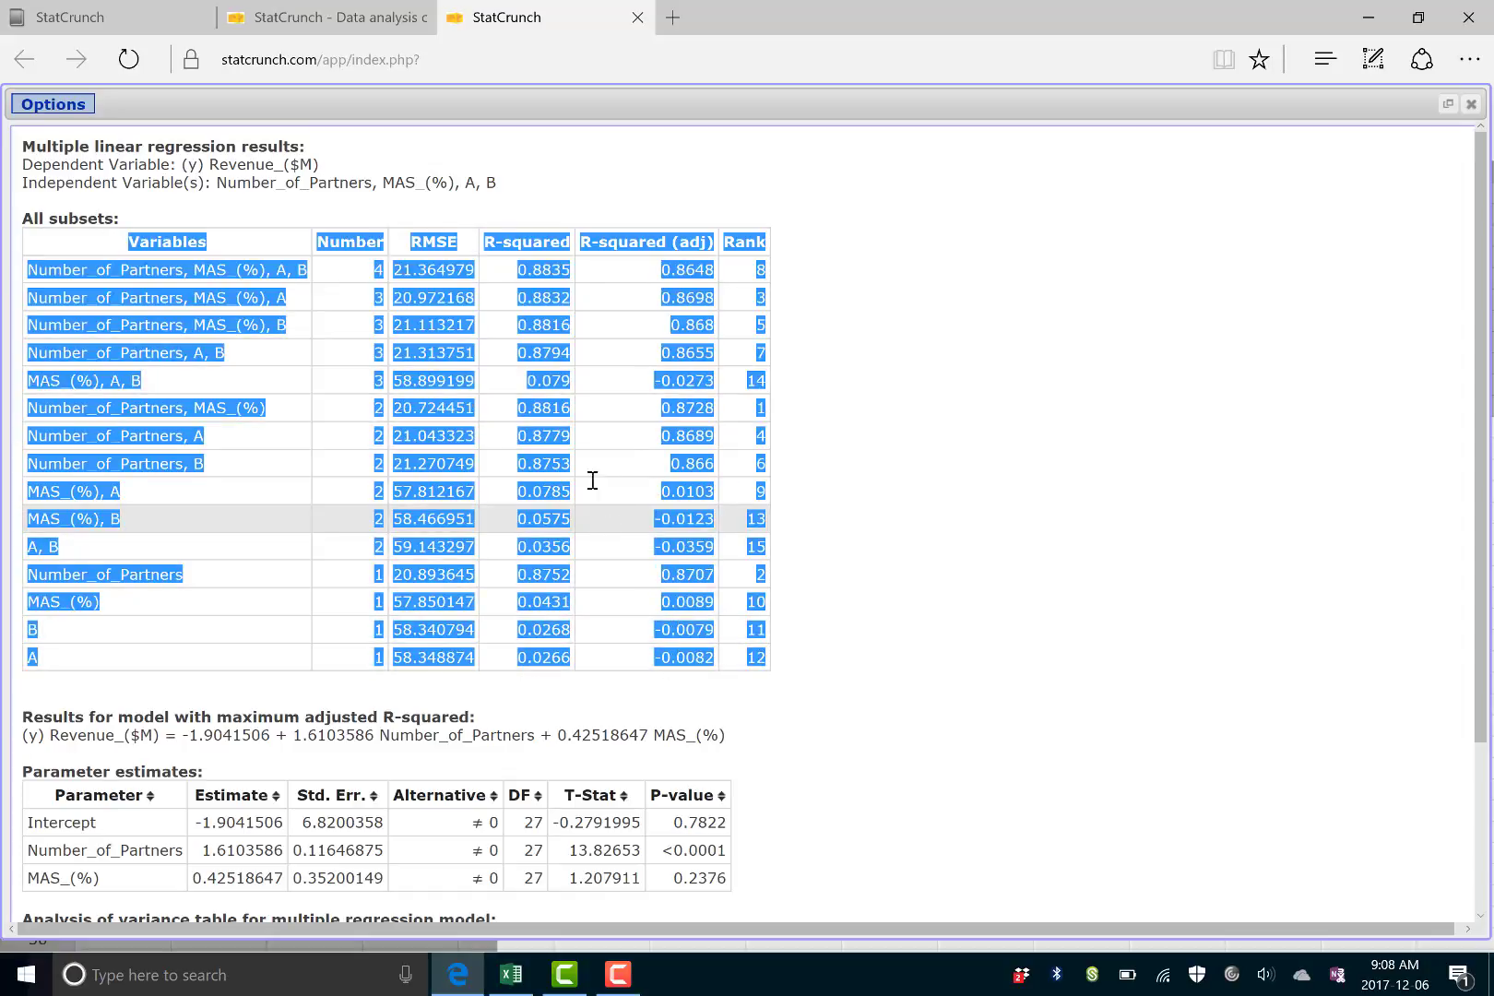
{"action": "right_click", "coordinate": [314, 436]}
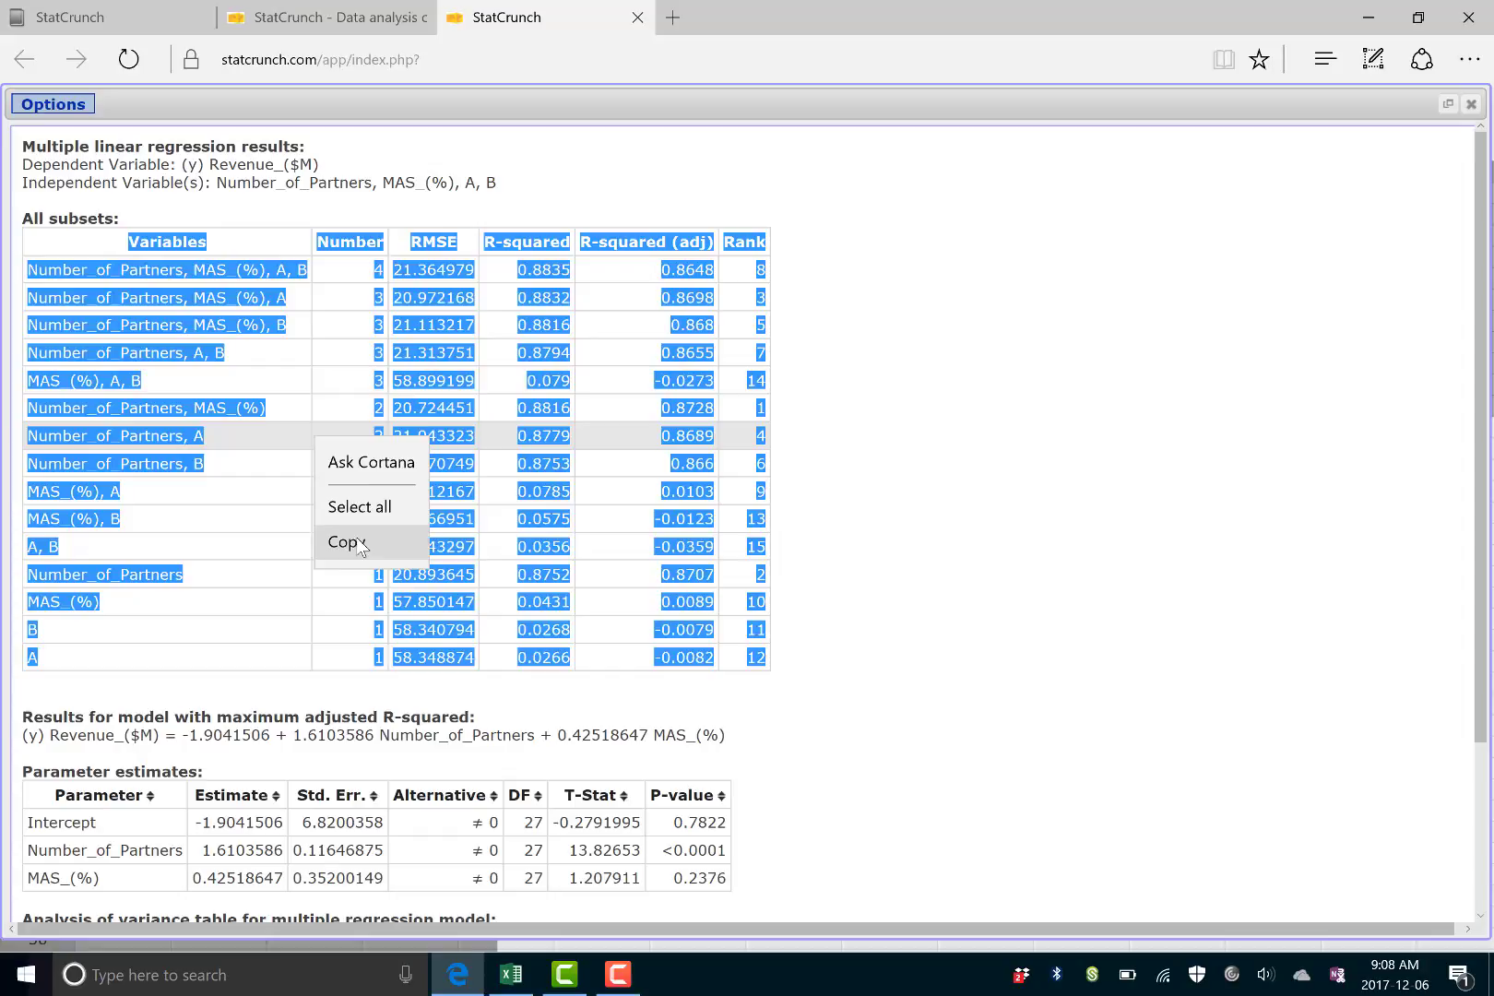
{"action": "left_click", "coordinate": [360, 544]}
- Clear the wrongly pasted predictor data from Sheet13 and select cell A1
{"action": "left_click", "coordinate": [513, 976]}
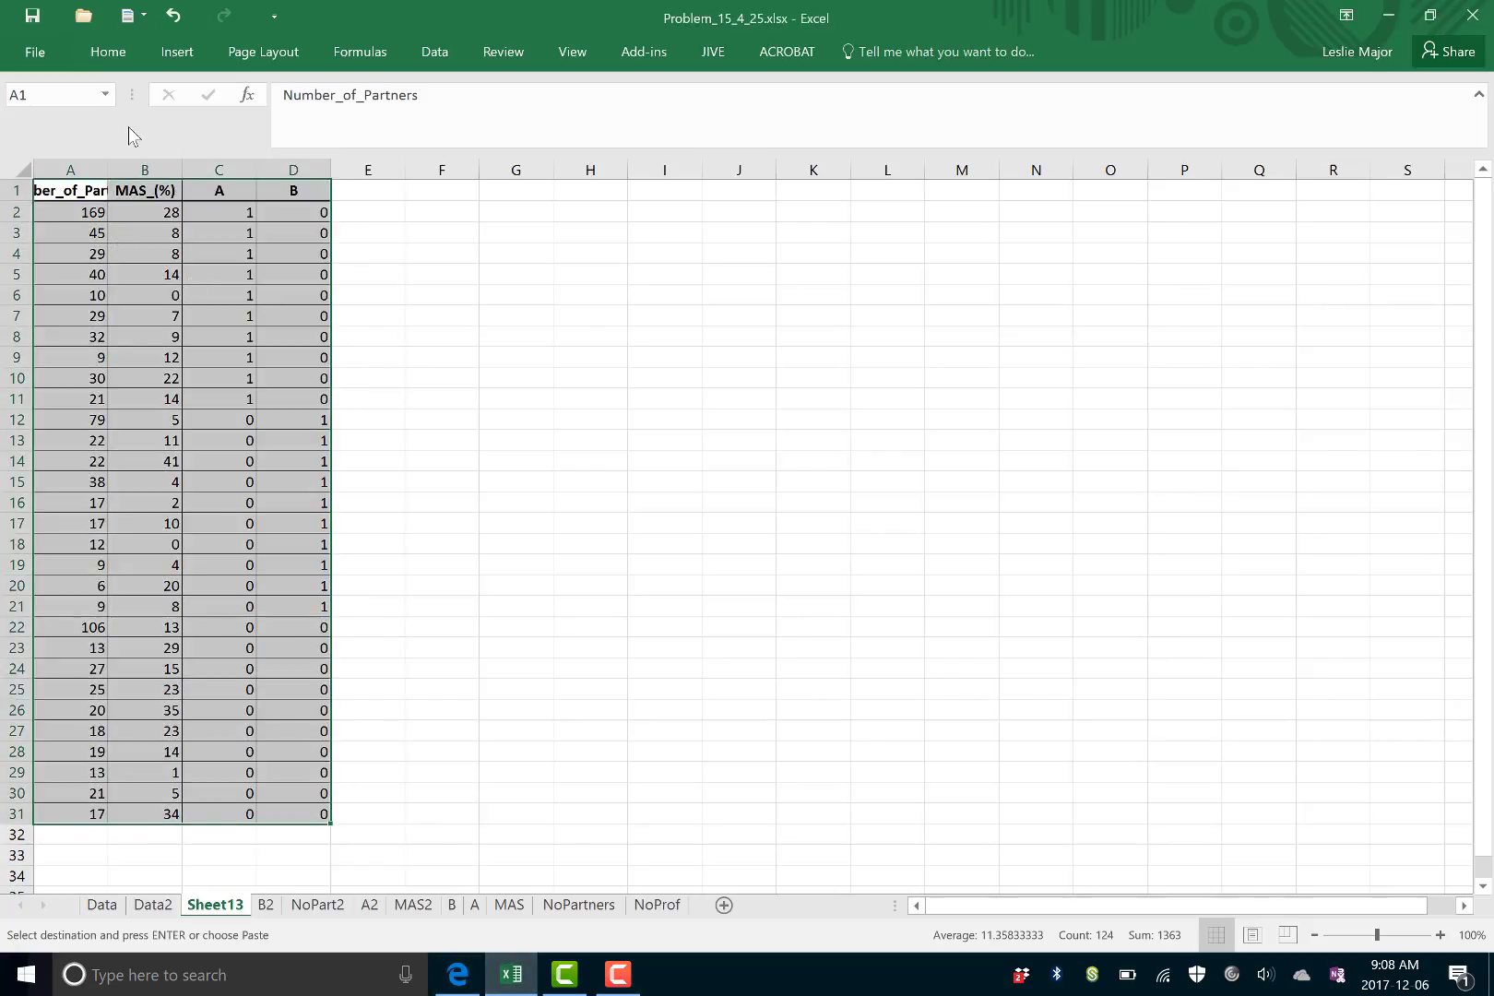
{"action": "key", "text": "Delete"}
{"action": "left_click", "coordinate": [64, 193]}
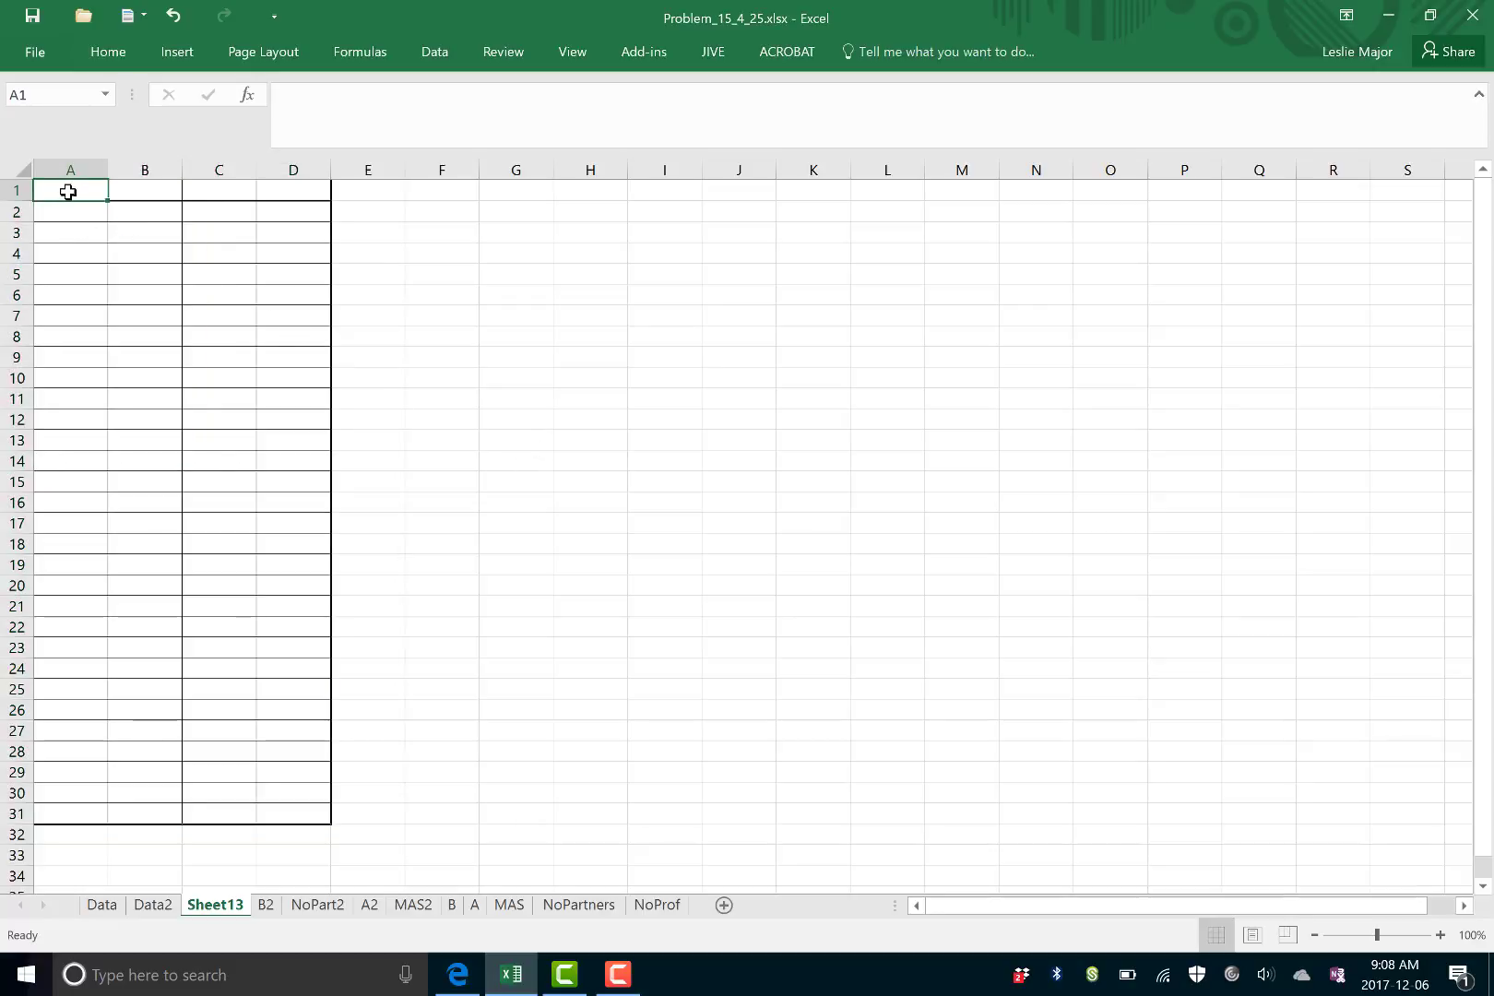
{"action": "right_click", "coordinate": [68, 192]}
{"action": "left_click", "coordinate": [508, 560]}
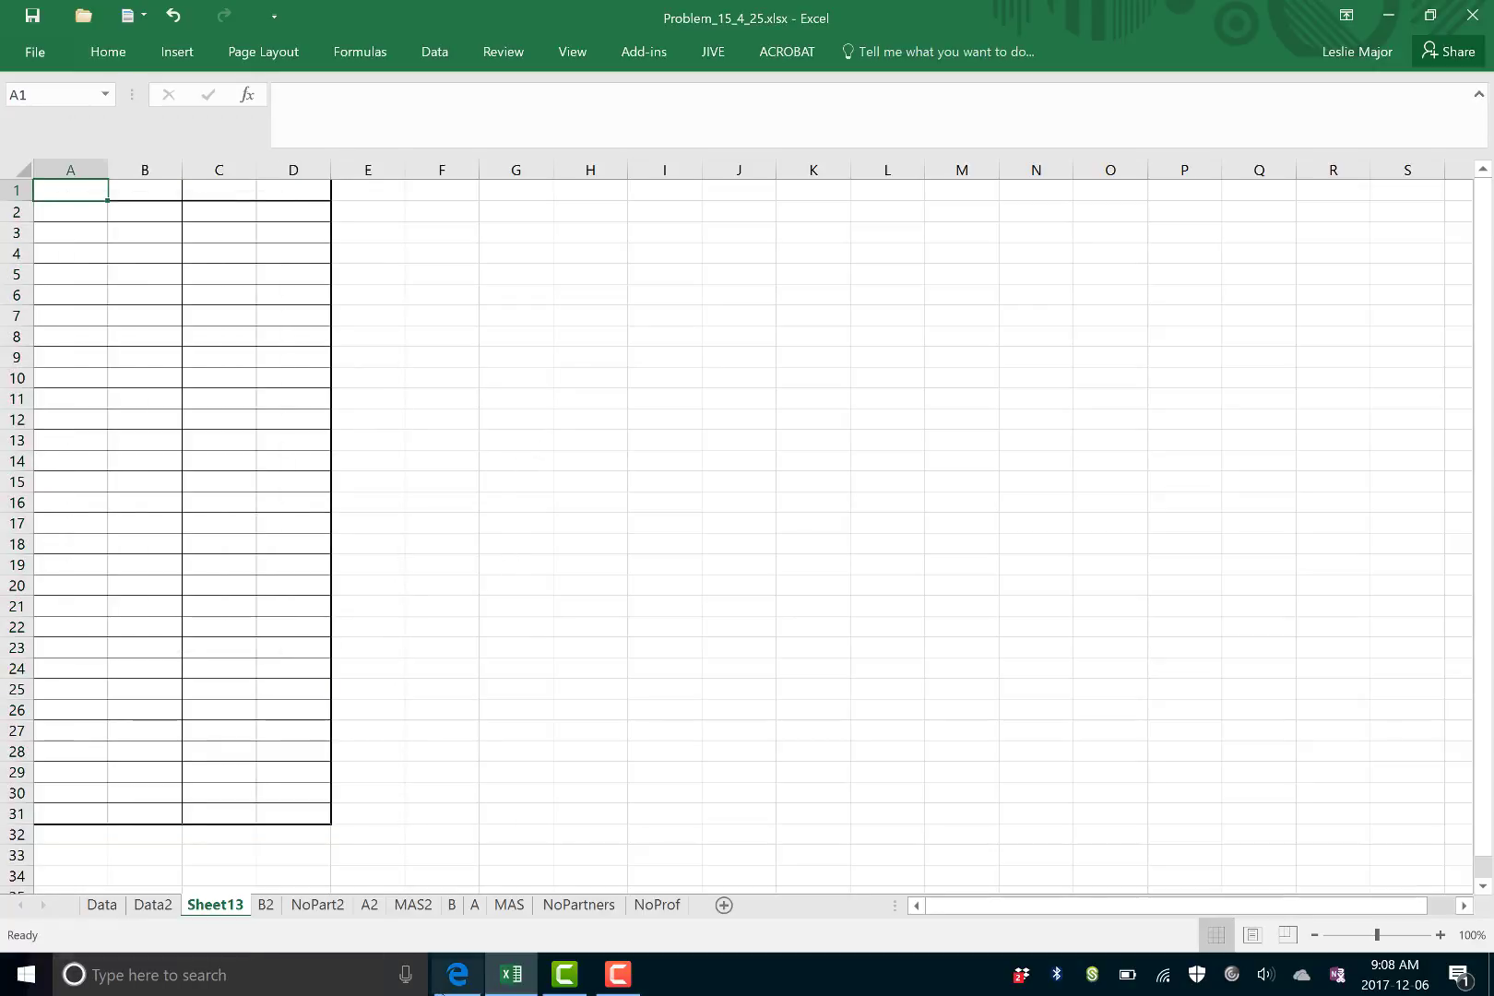
- Copy the All subsets table from StatCrunch again and bring up paste options at A1
{"action": "left_click", "coordinate": [458, 977]}
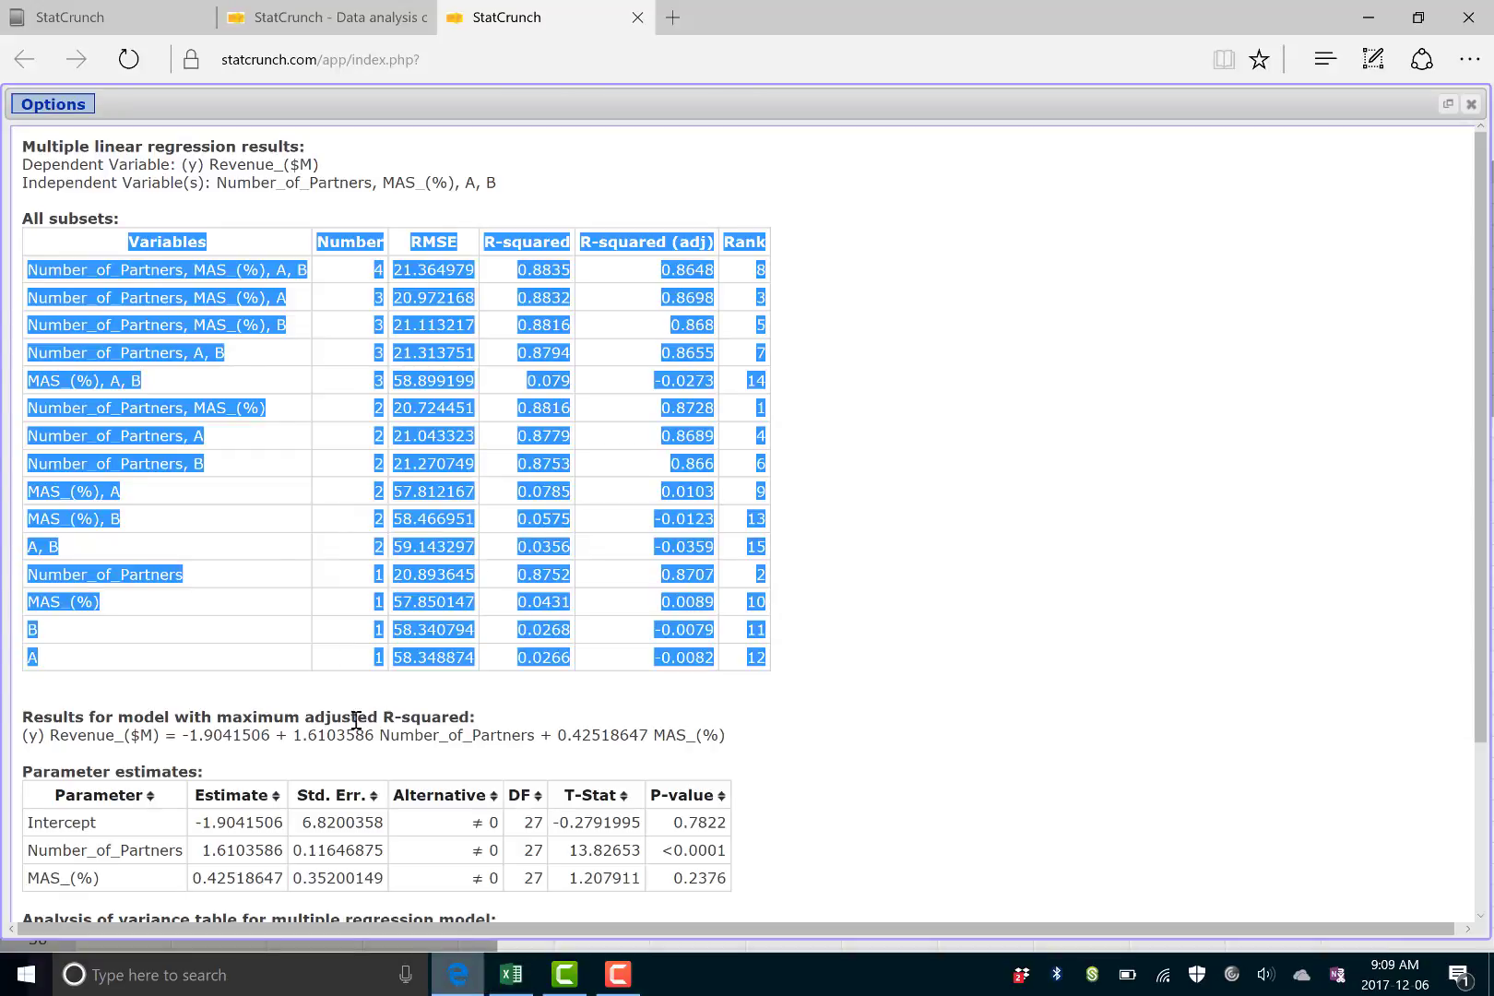
{"action": "right_click", "coordinate": [146, 249]}
{"action": "left_click", "coordinate": [175, 344]}
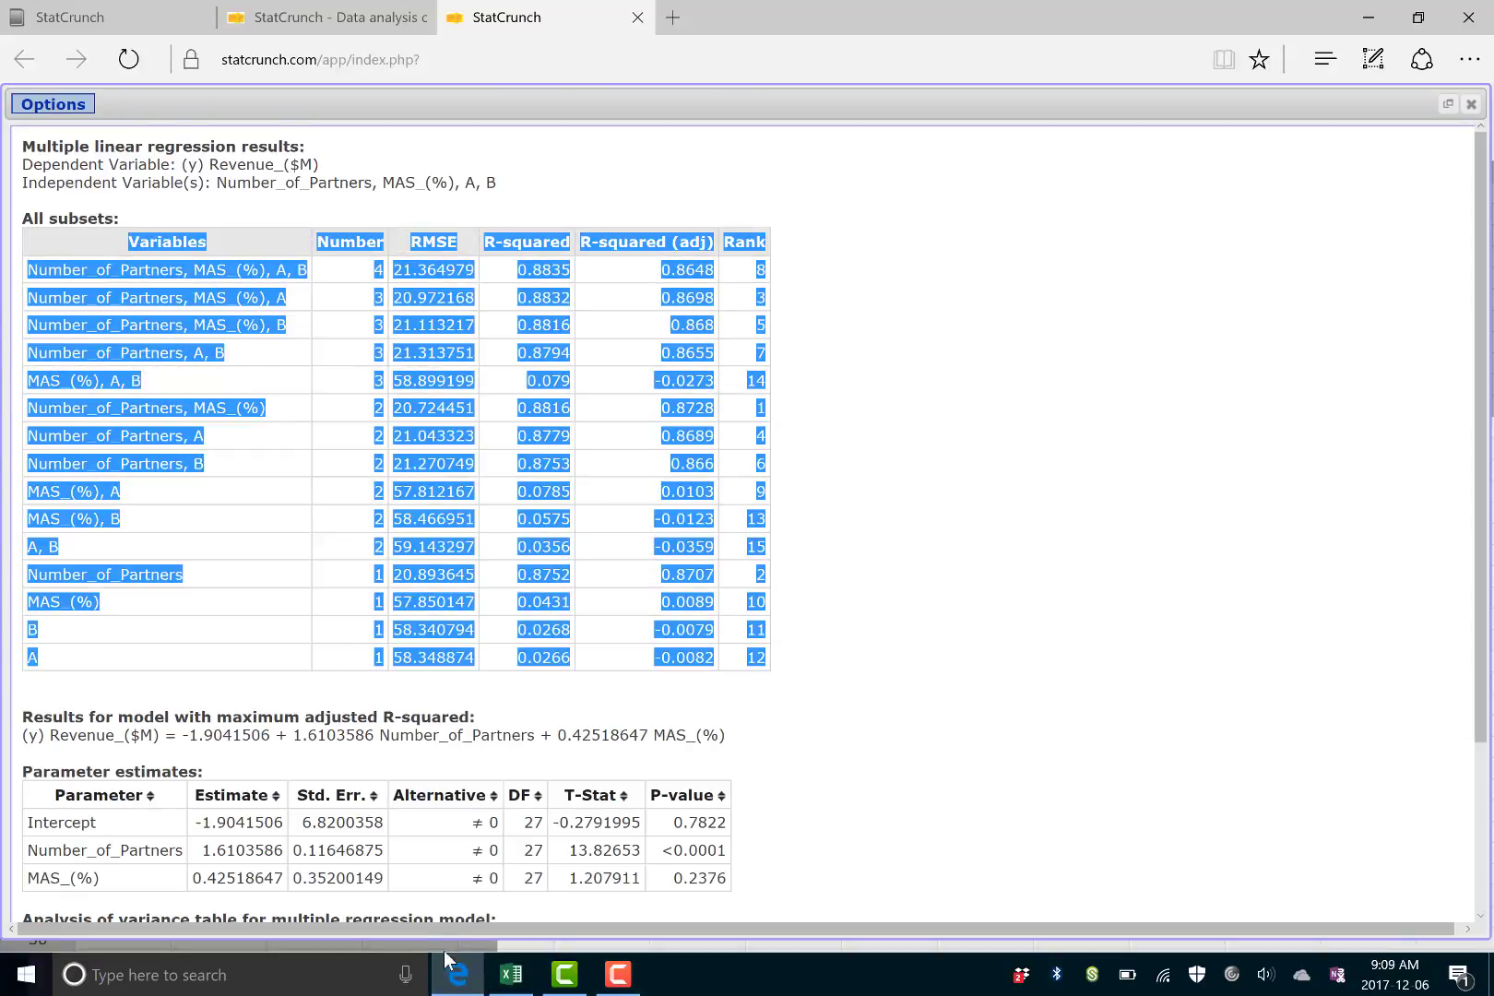
{"action": "left_click", "coordinate": [511, 974]}
{"action": "right_click", "coordinate": [63, 192]}
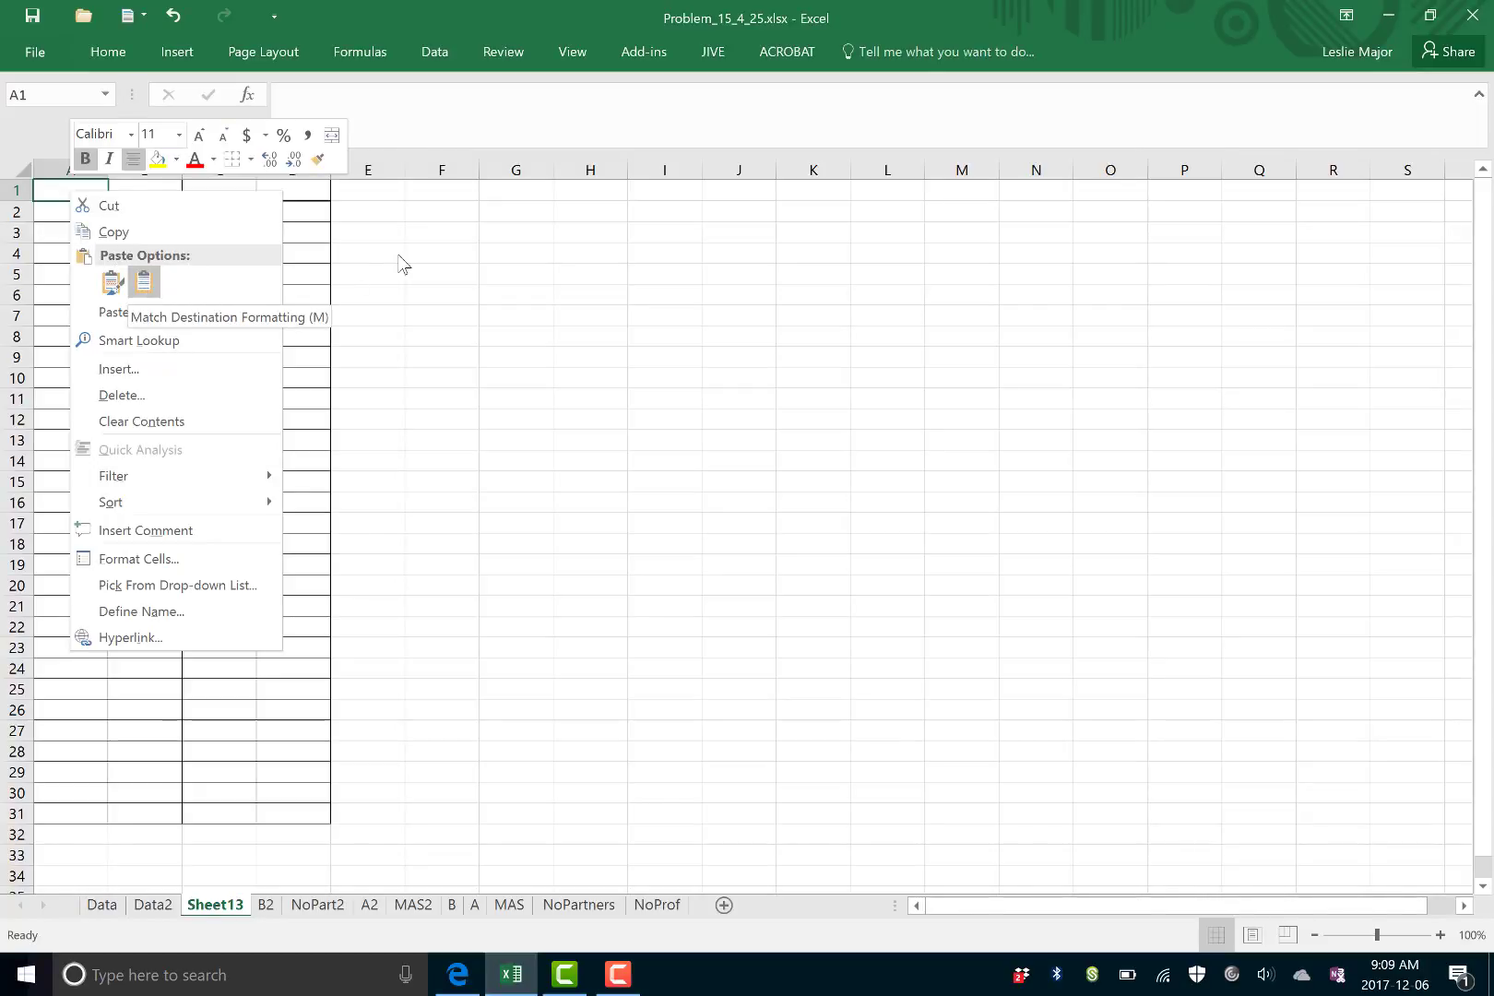
- Paste the 15-model table with Match Destination Formatting and rename the B1 header to Number (k)
{"action": "left_click", "coordinate": [145, 283]}
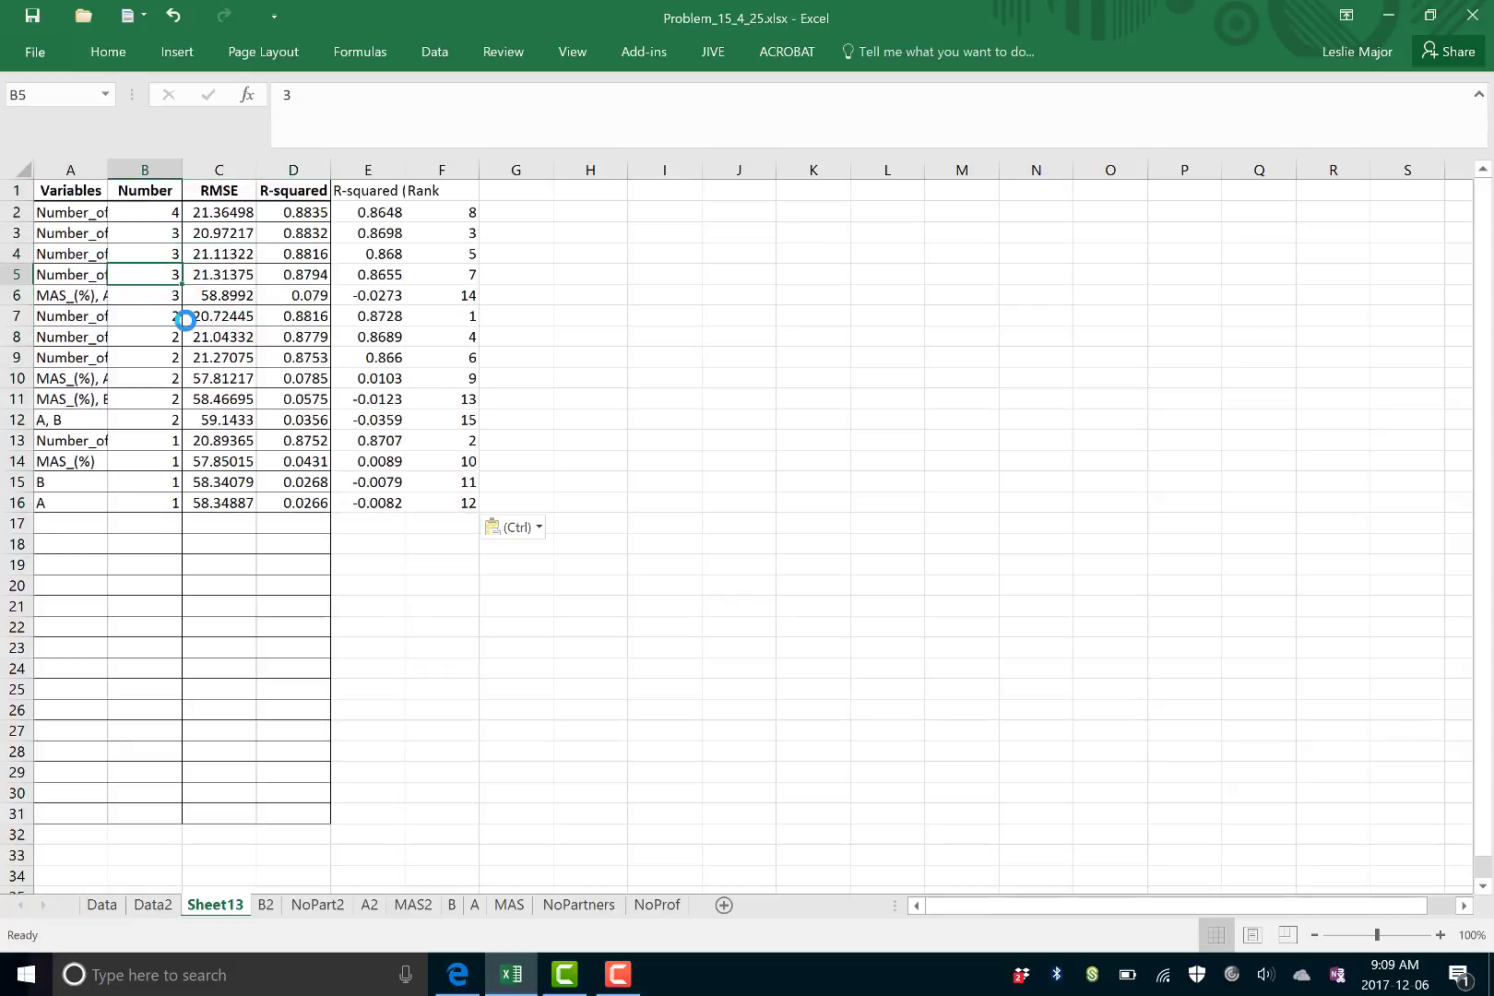
{"action": "left_click", "coordinate": [648, 375]}
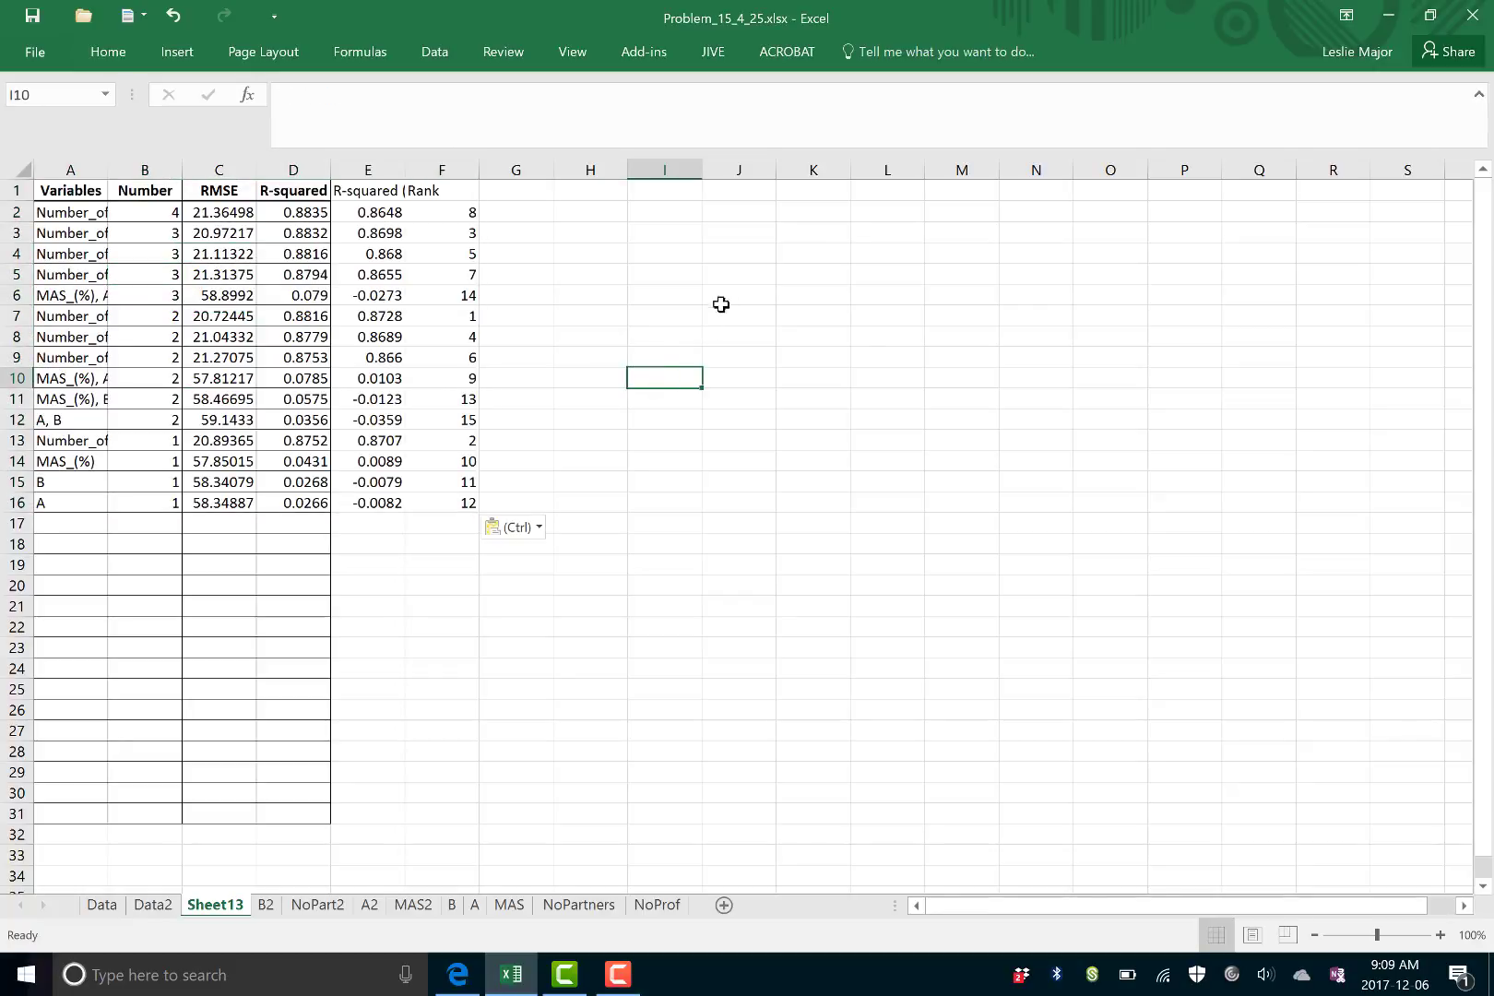
{"action": "left_click", "coordinate": [171, 190]}
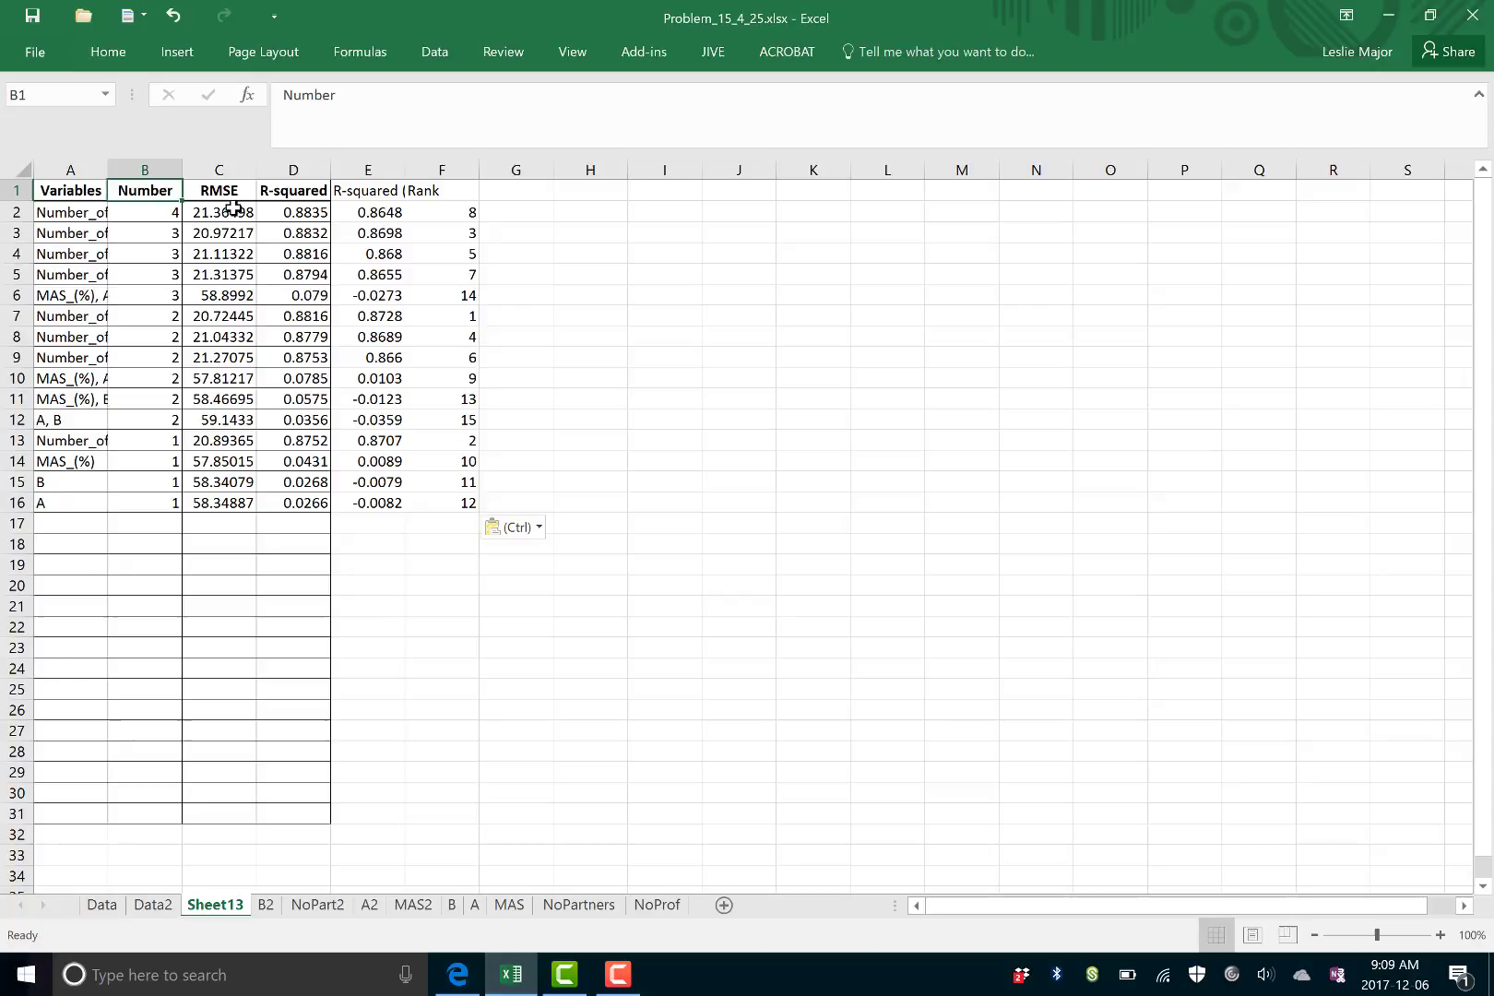
{"action": "left_click", "coordinate": [372, 105]}
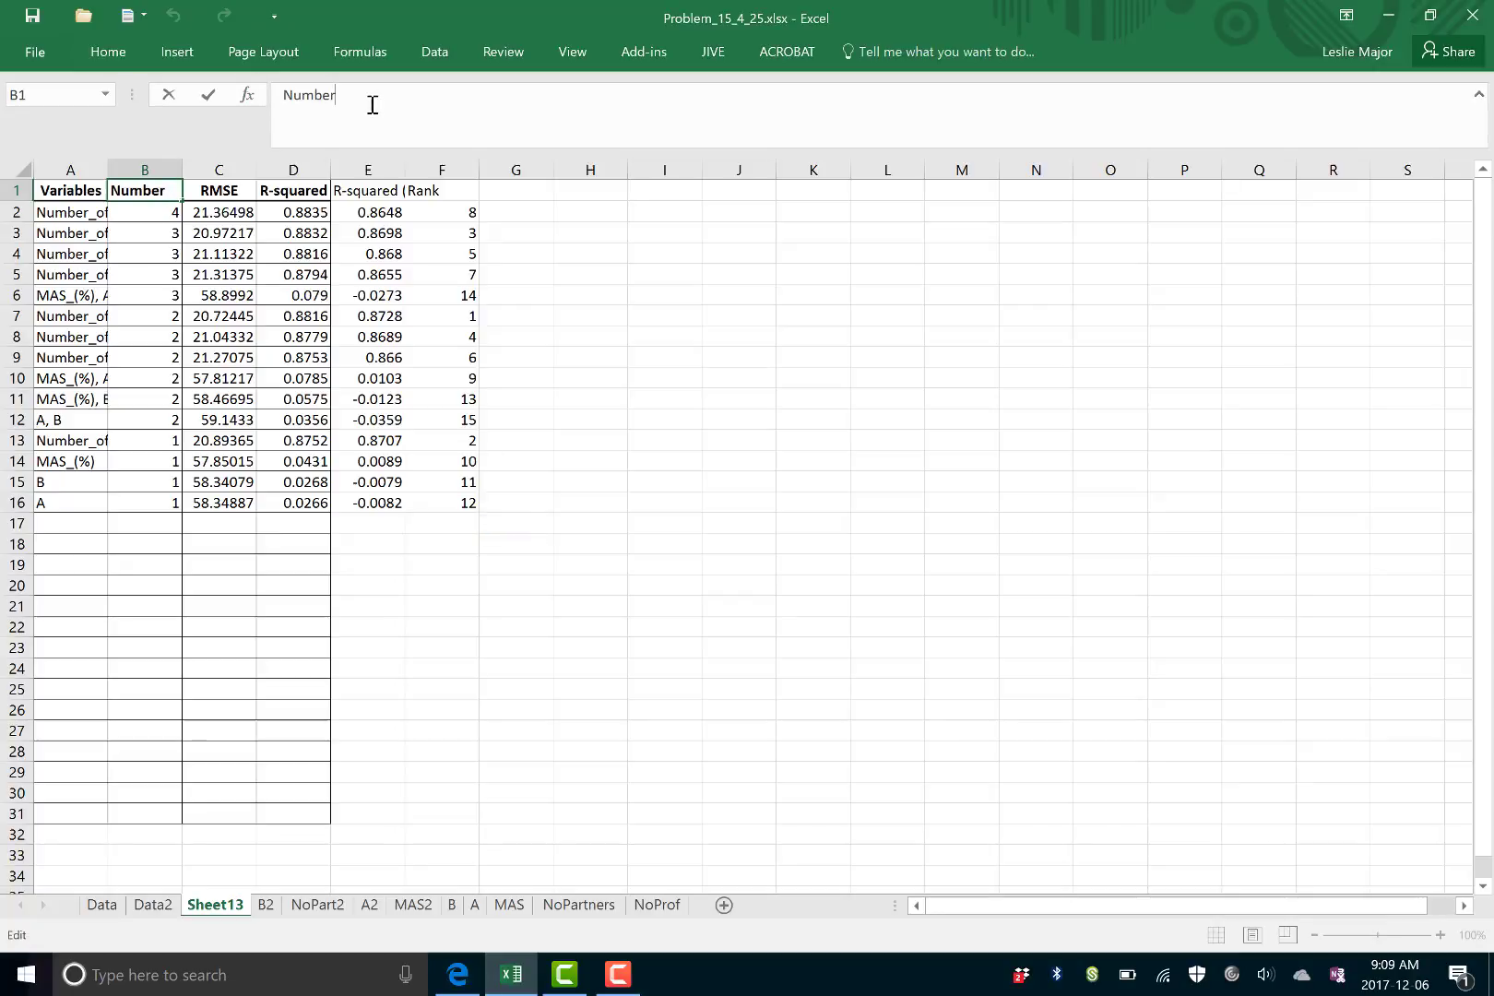
{"action": "type", "text": "(k)"}
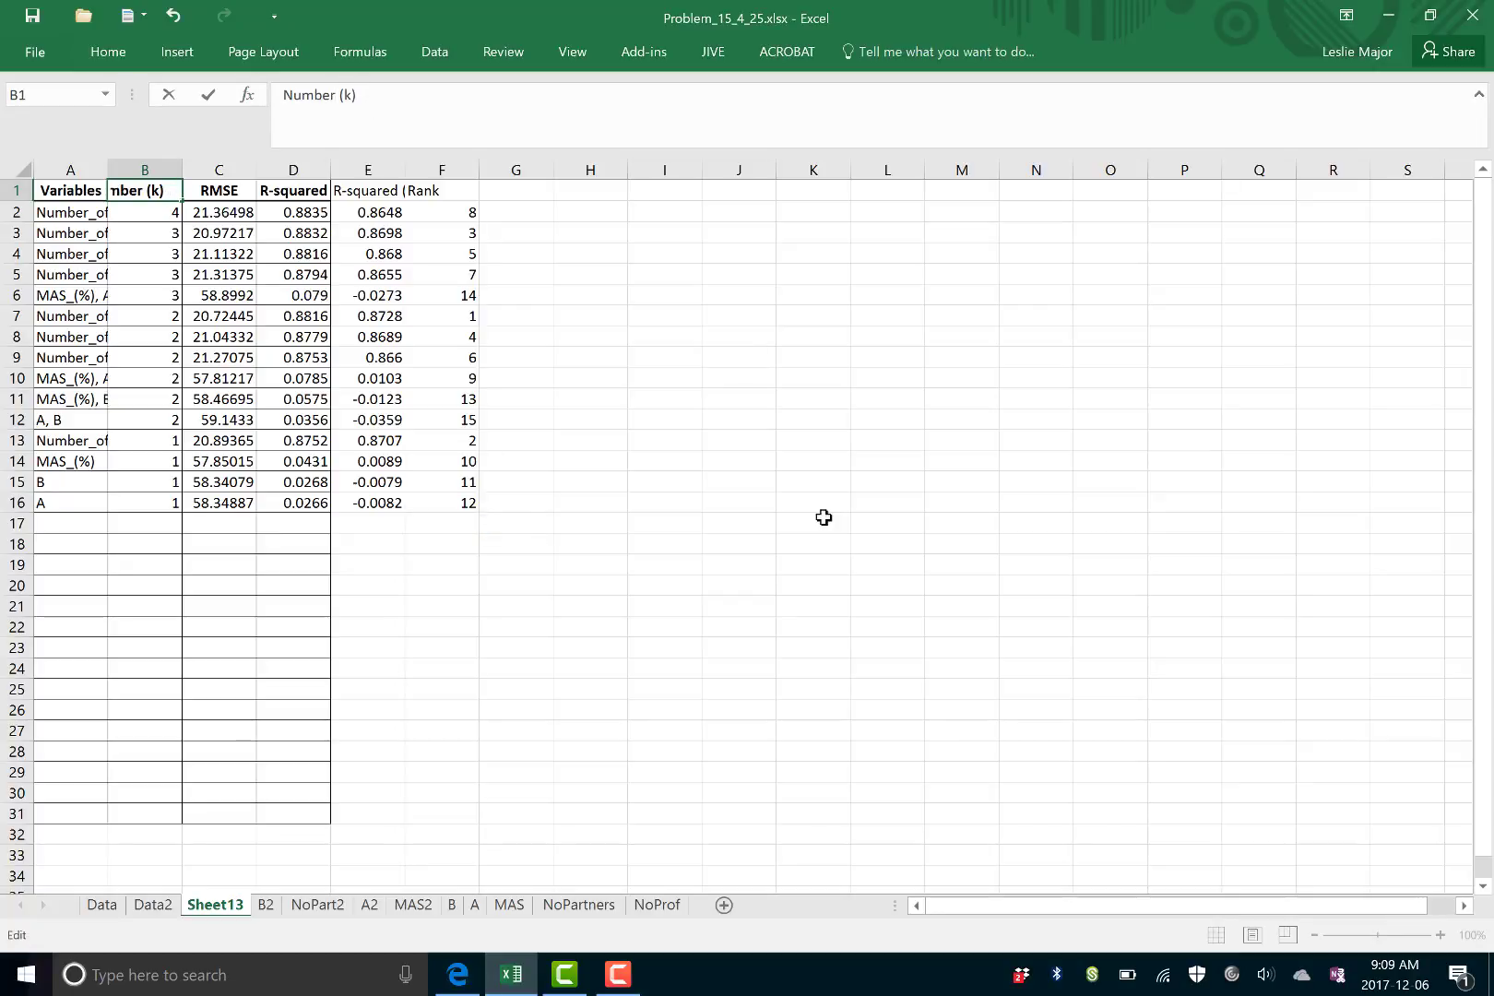
{"action": "left_click", "coordinate": [823, 518]}
{"action": "left_click", "coordinate": [149, 189]}
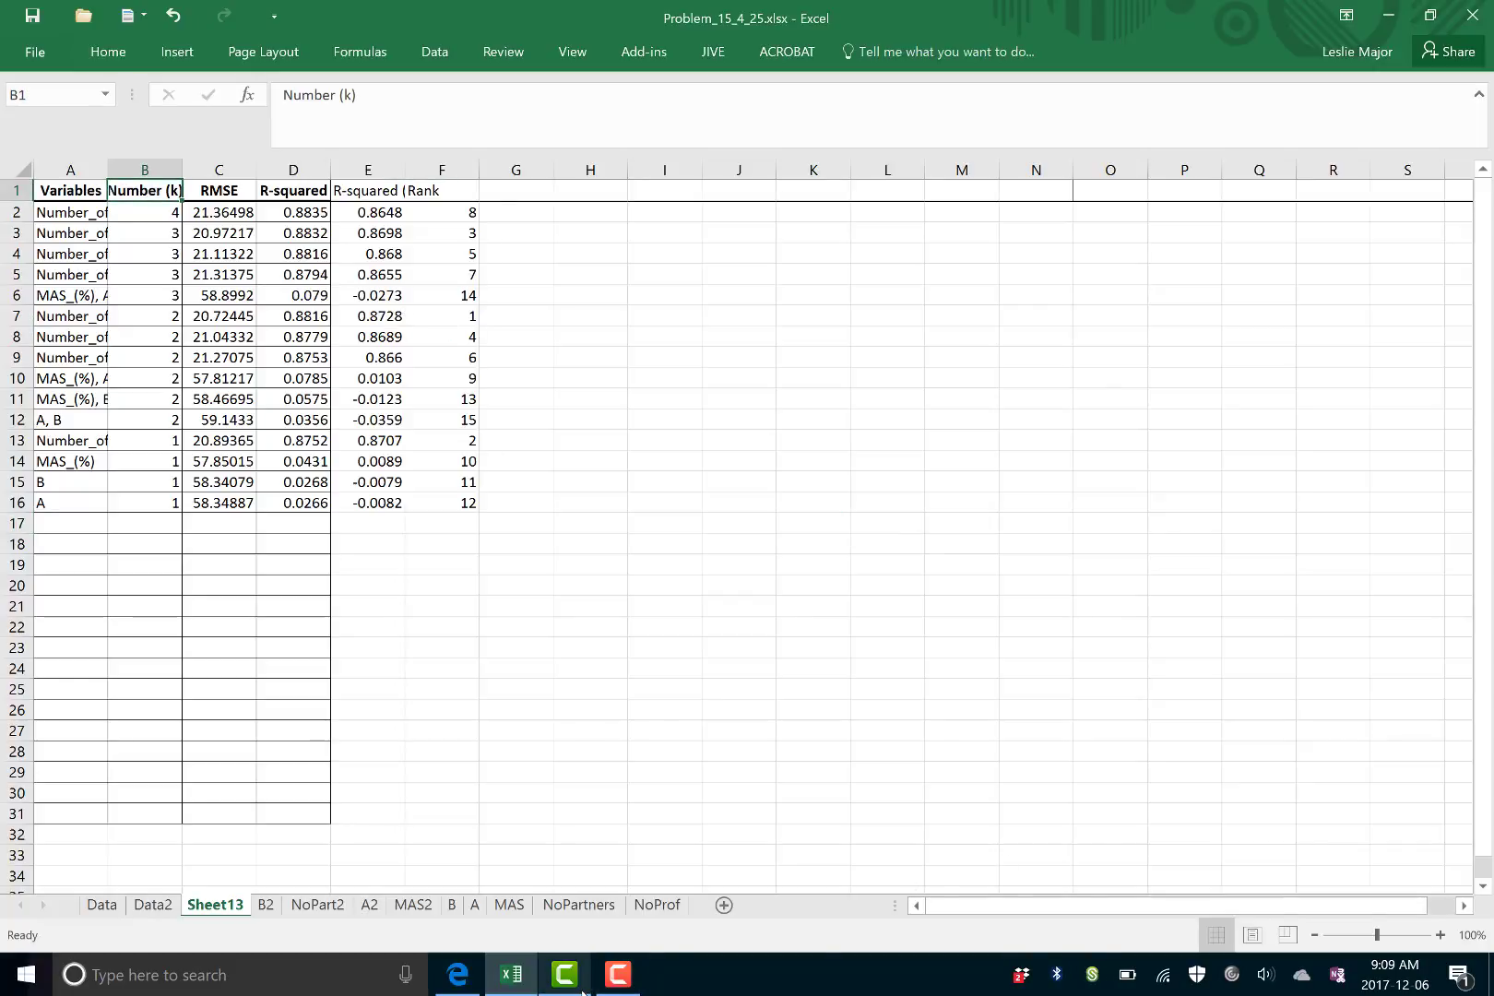
- Switch to another open window from the taskbar
{"action": "mouse_move", "coordinate": [582, 991]}
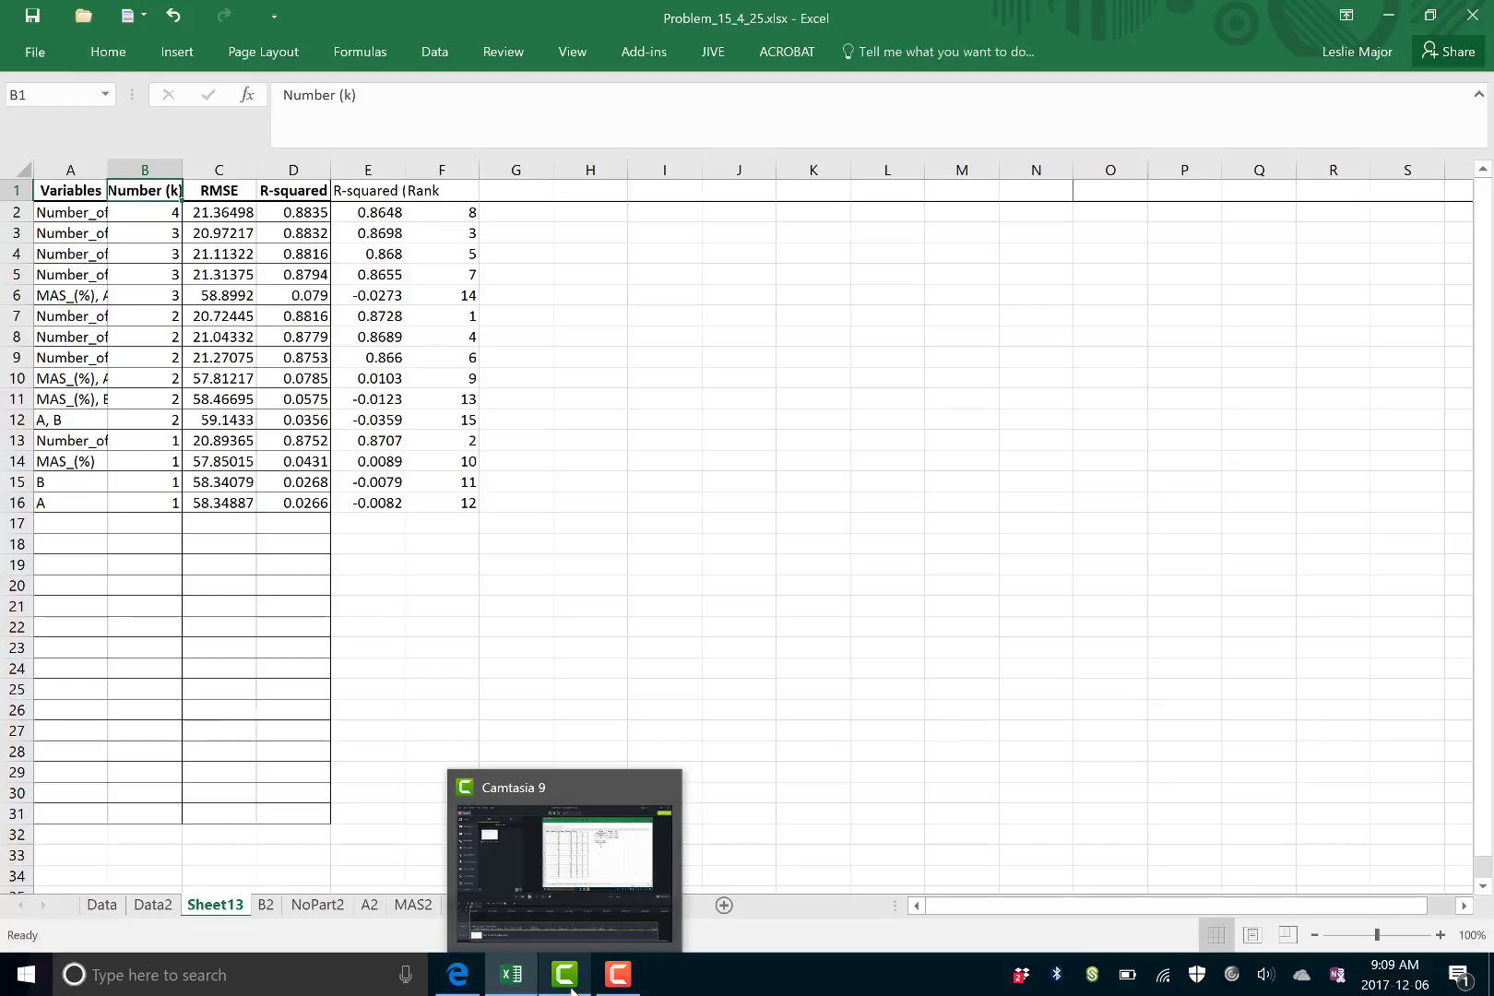
{"action": "left_click", "coordinate": [570, 988]}
{"action": "left_click", "coordinate": [565, 977]}
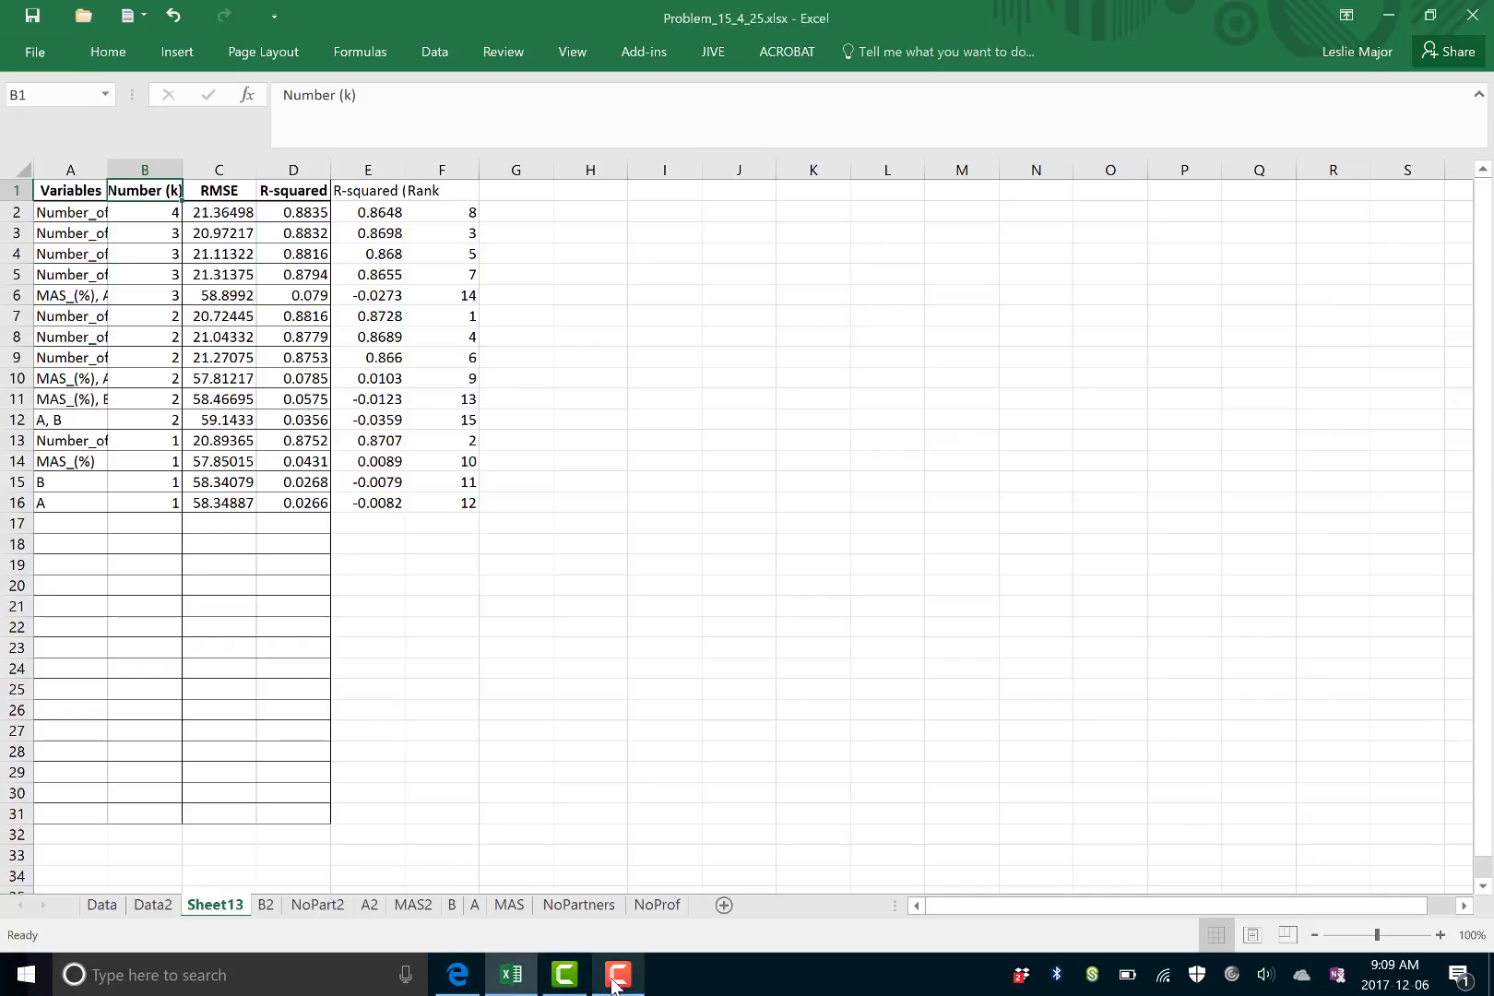
- Paste the Cp statistic formula picture beside the table and select cell A18
{"action": "left_click", "coordinate": [615, 985]}
{"action": "left_click", "coordinate": [1424, 905]}
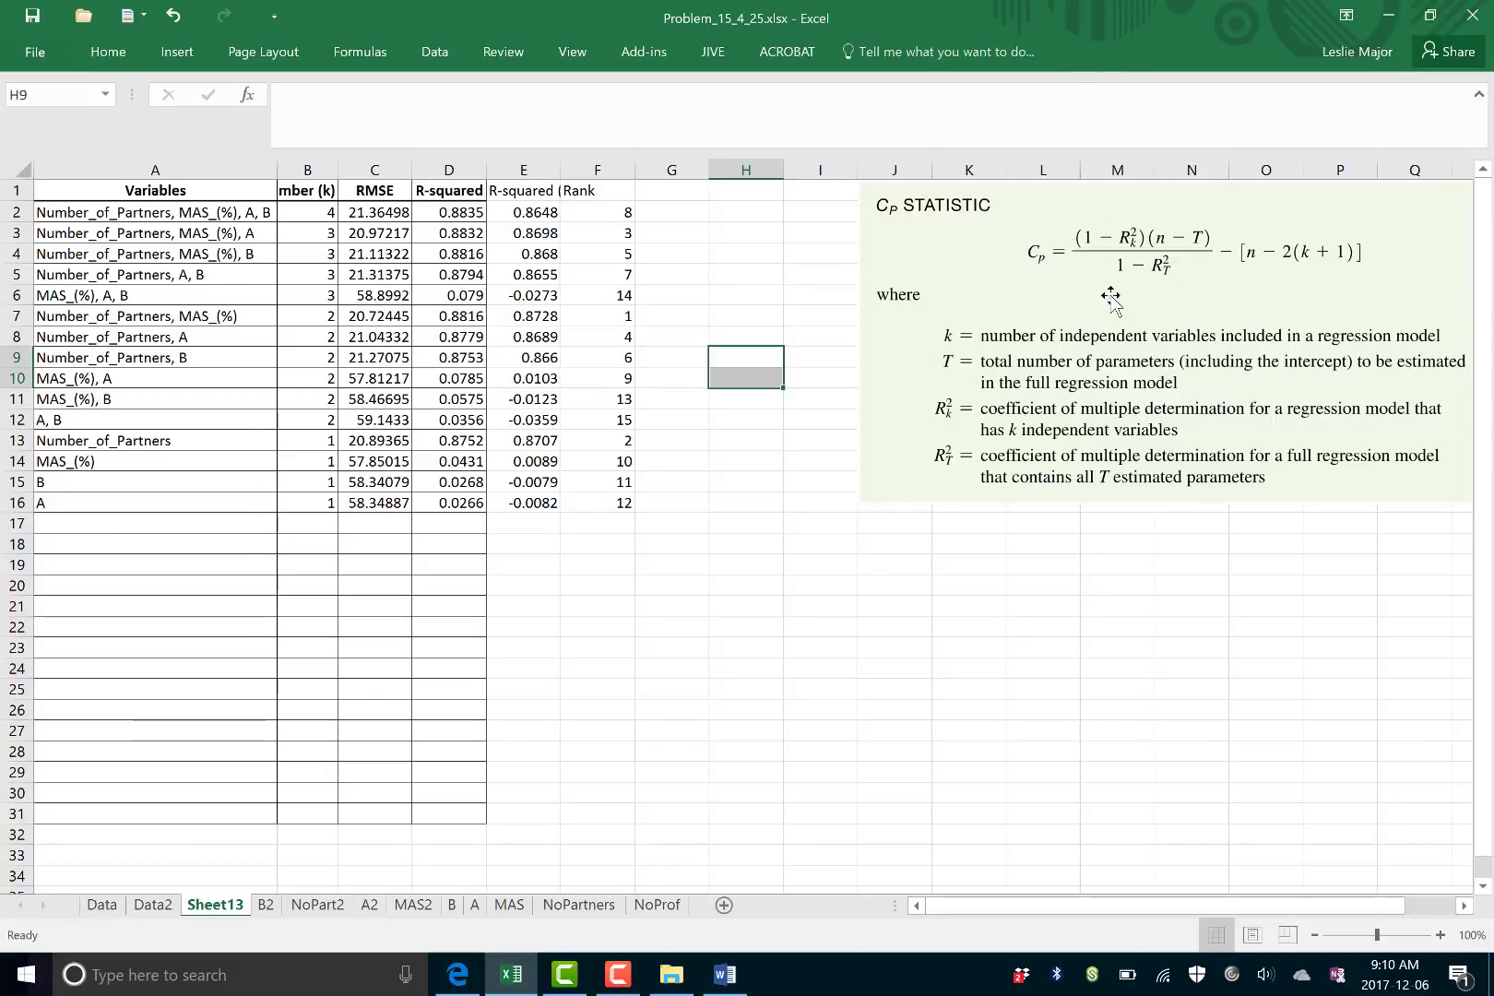
{"action": "left_click", "coordinate": [159, 550]}
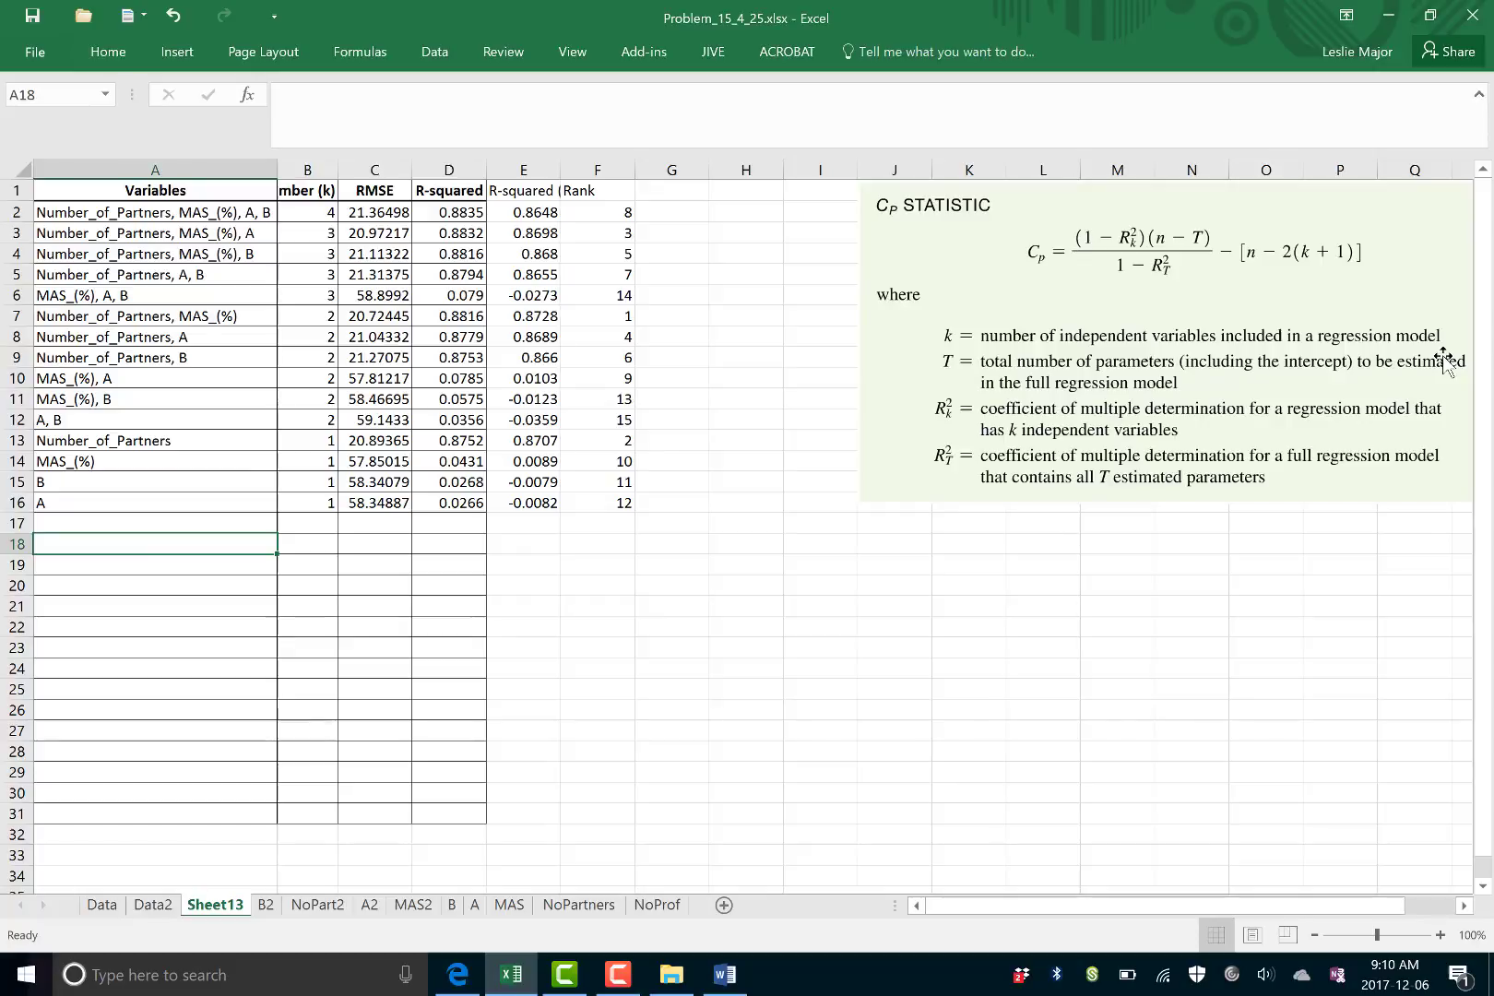
- Enter the labels n, T and Rt in A18:A20
{"action": "type", "text": "n"}
{"action": "key", "text": "Return"}
{"action": "type", "text": "T"}
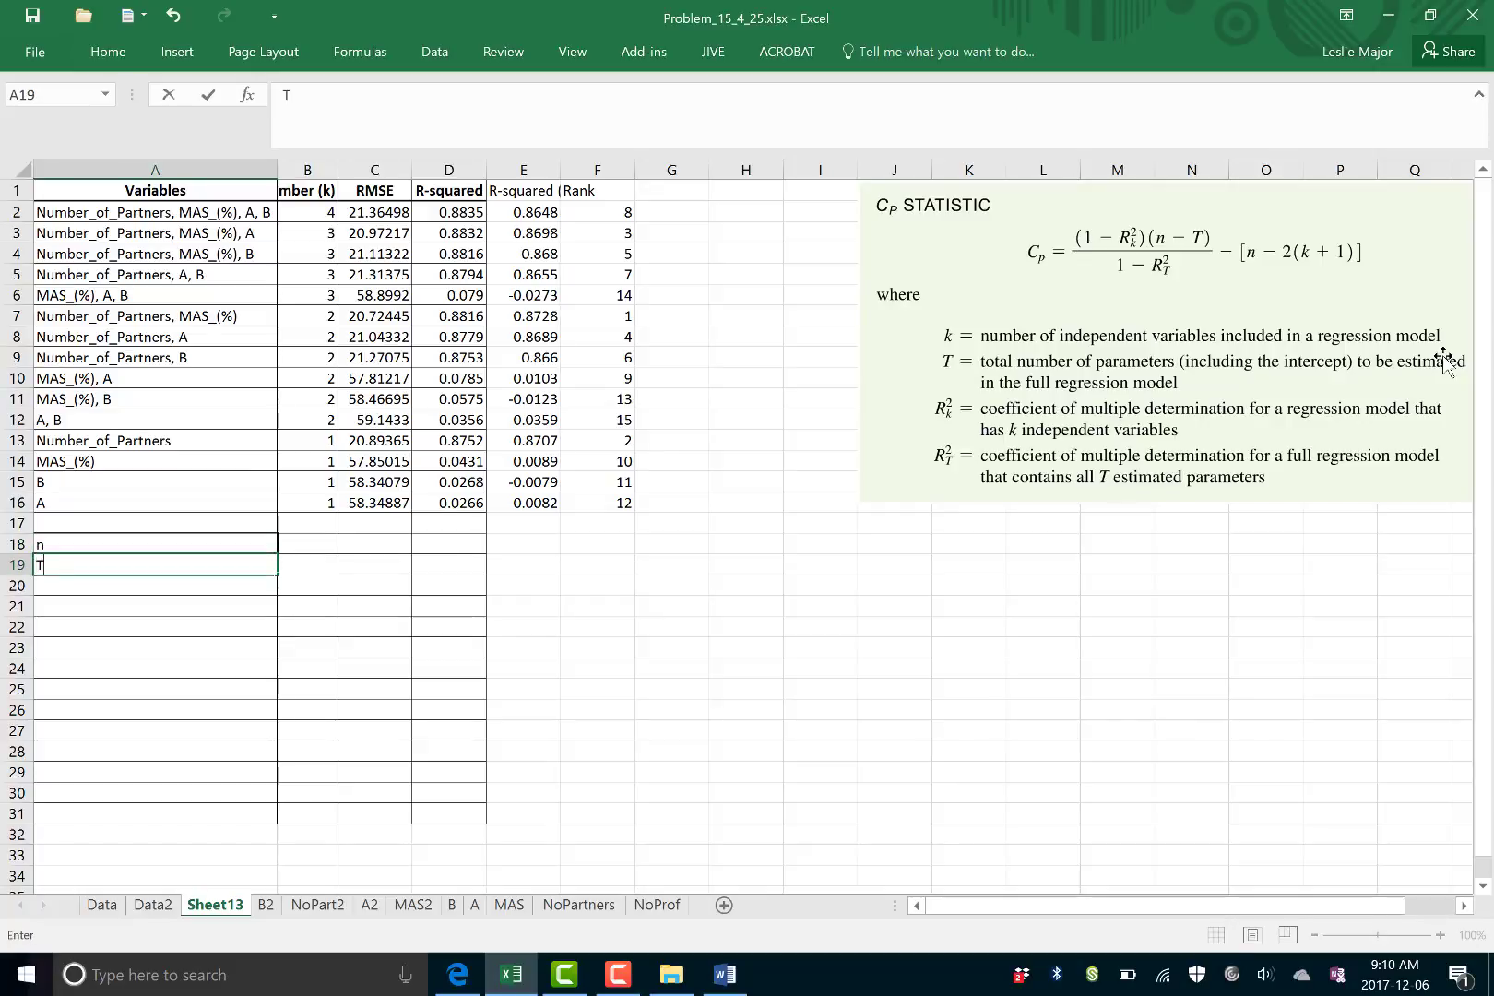
{"action": "key", "text": "Return"}
{"action": "type", "text": "Rt"}
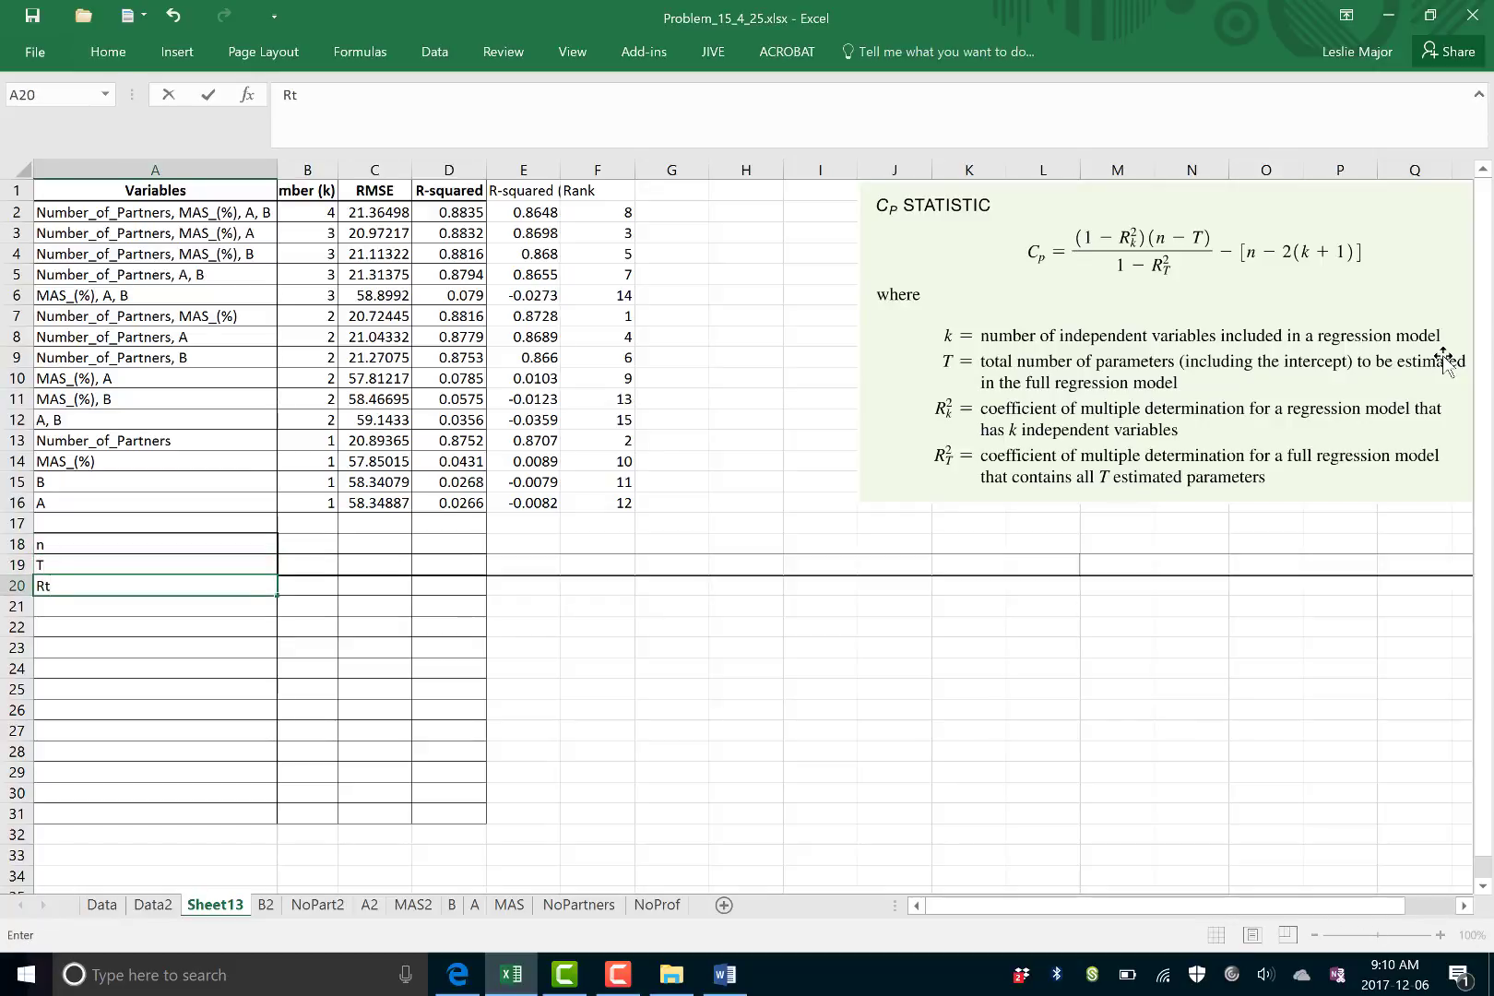
{"action": "key", "text": "Return"}
- Set Rt in B20 to =D2 (0.8835) and T in B19 to =B2+1 (5)
{"action": "left_click", "coordinate": [320, 584]}
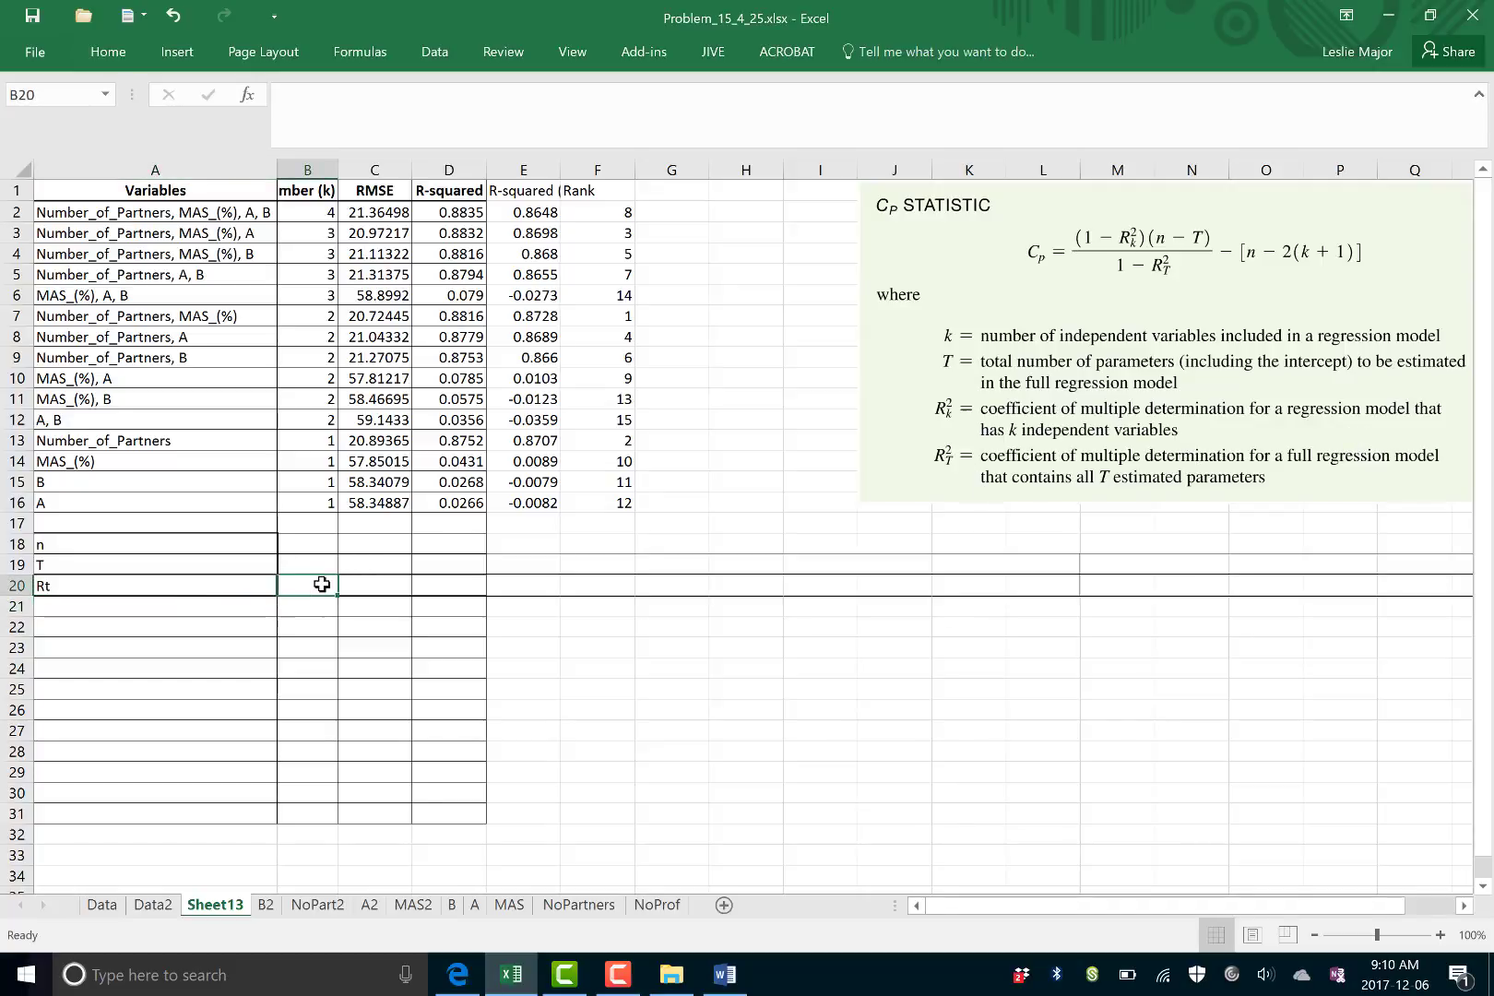
{"action": "type", "text": "="}
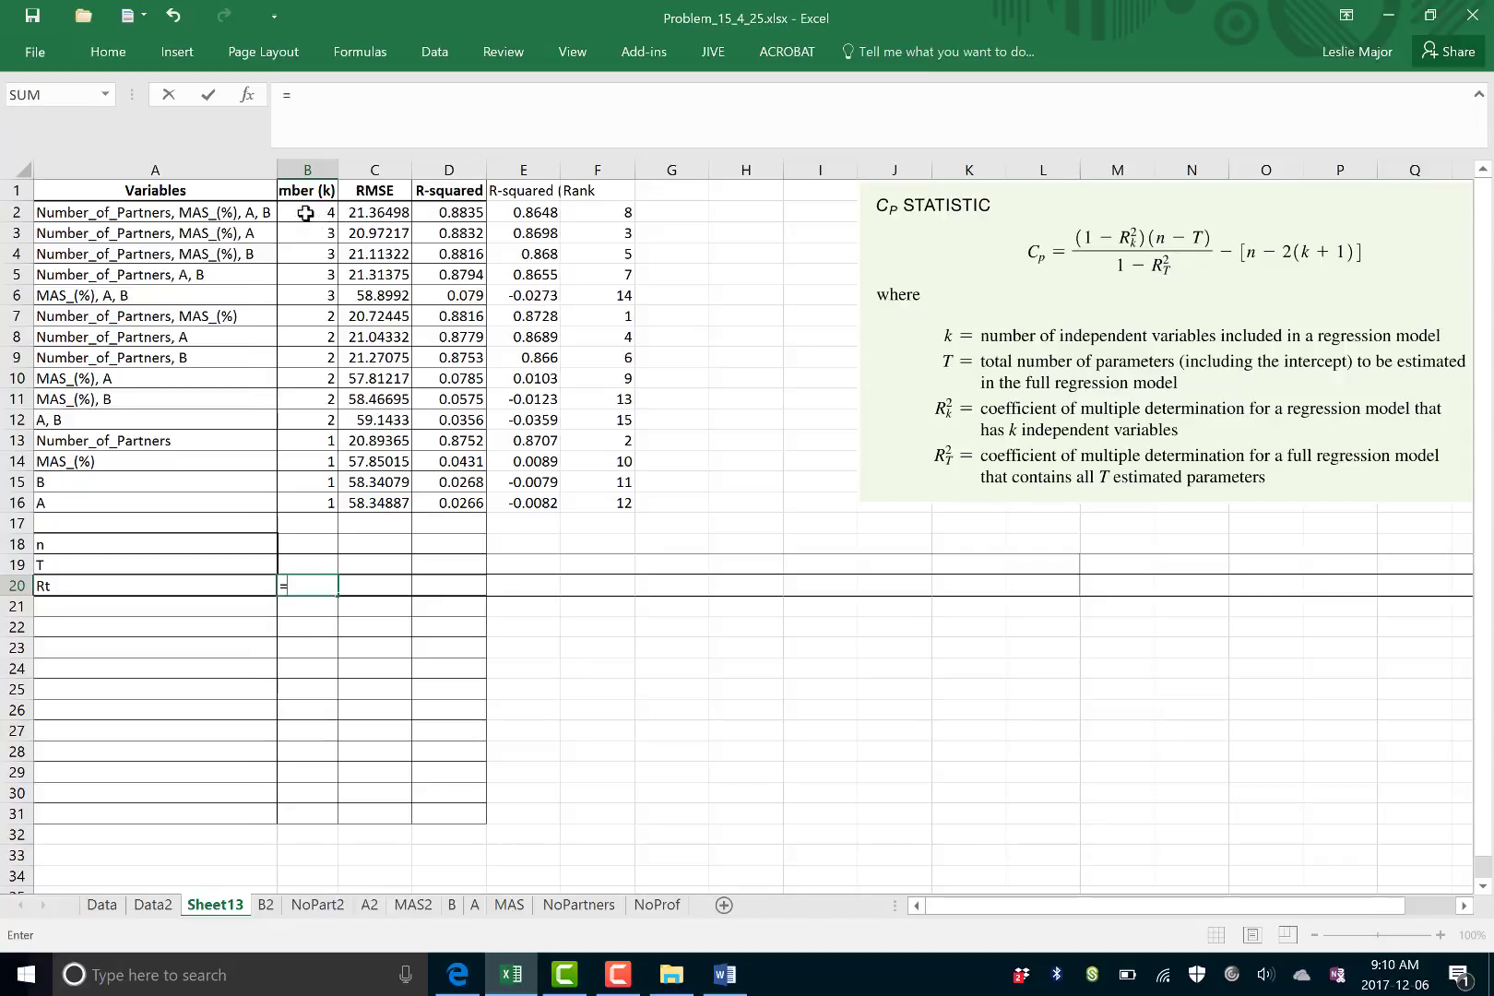
{"action": "left_click", "coordinate": [458, 210]}
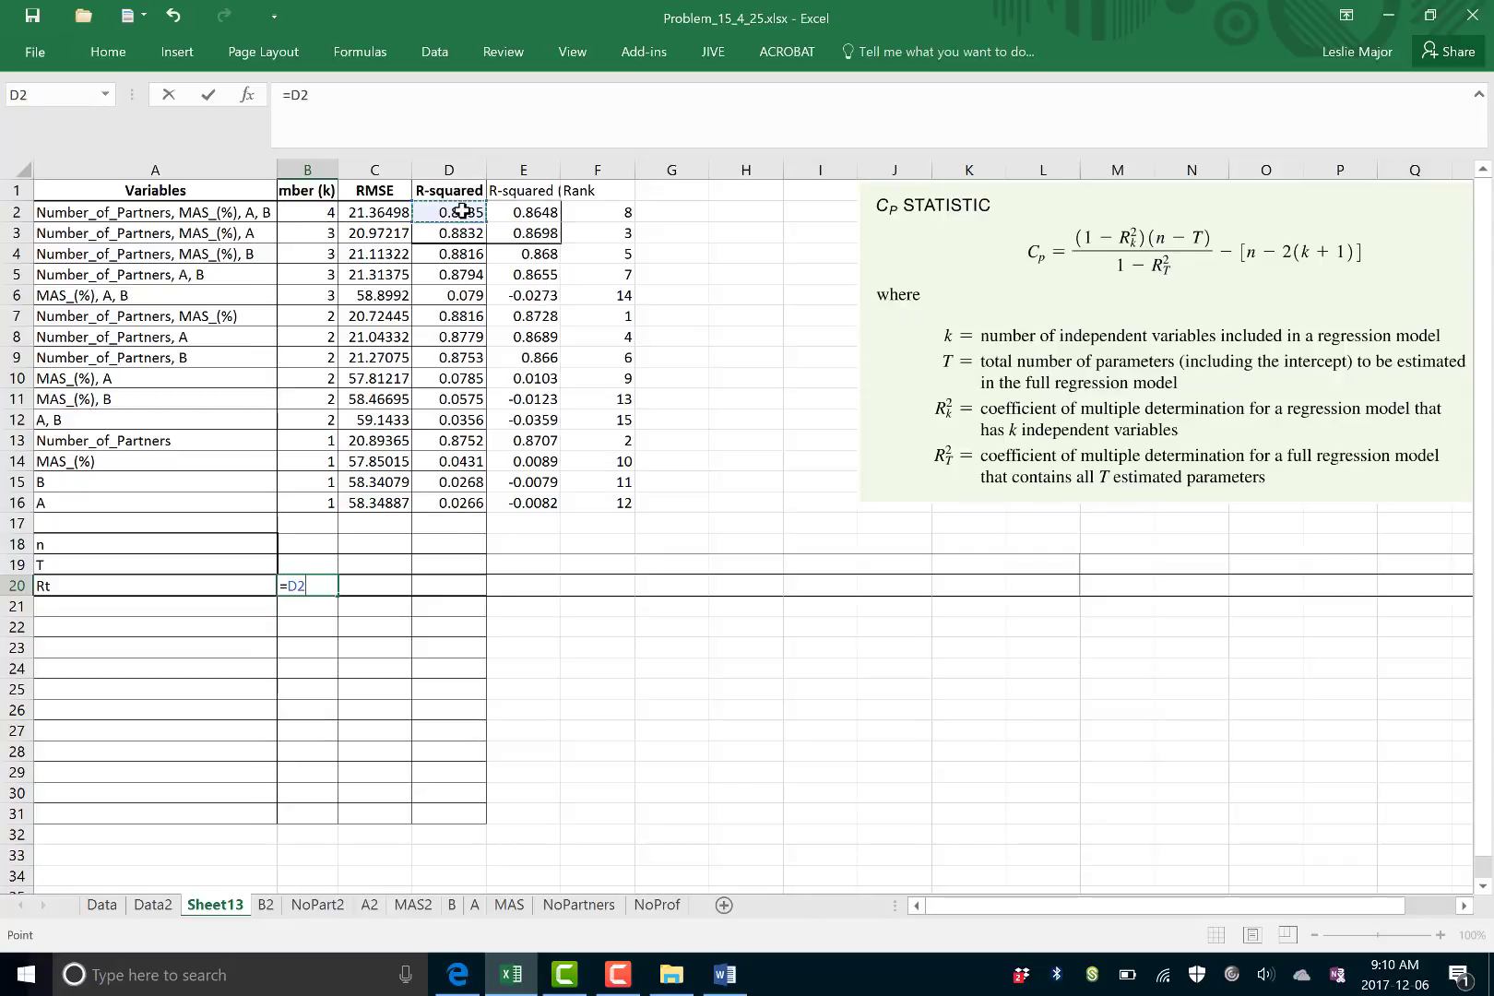
{"action": "key", "text": "Return"}
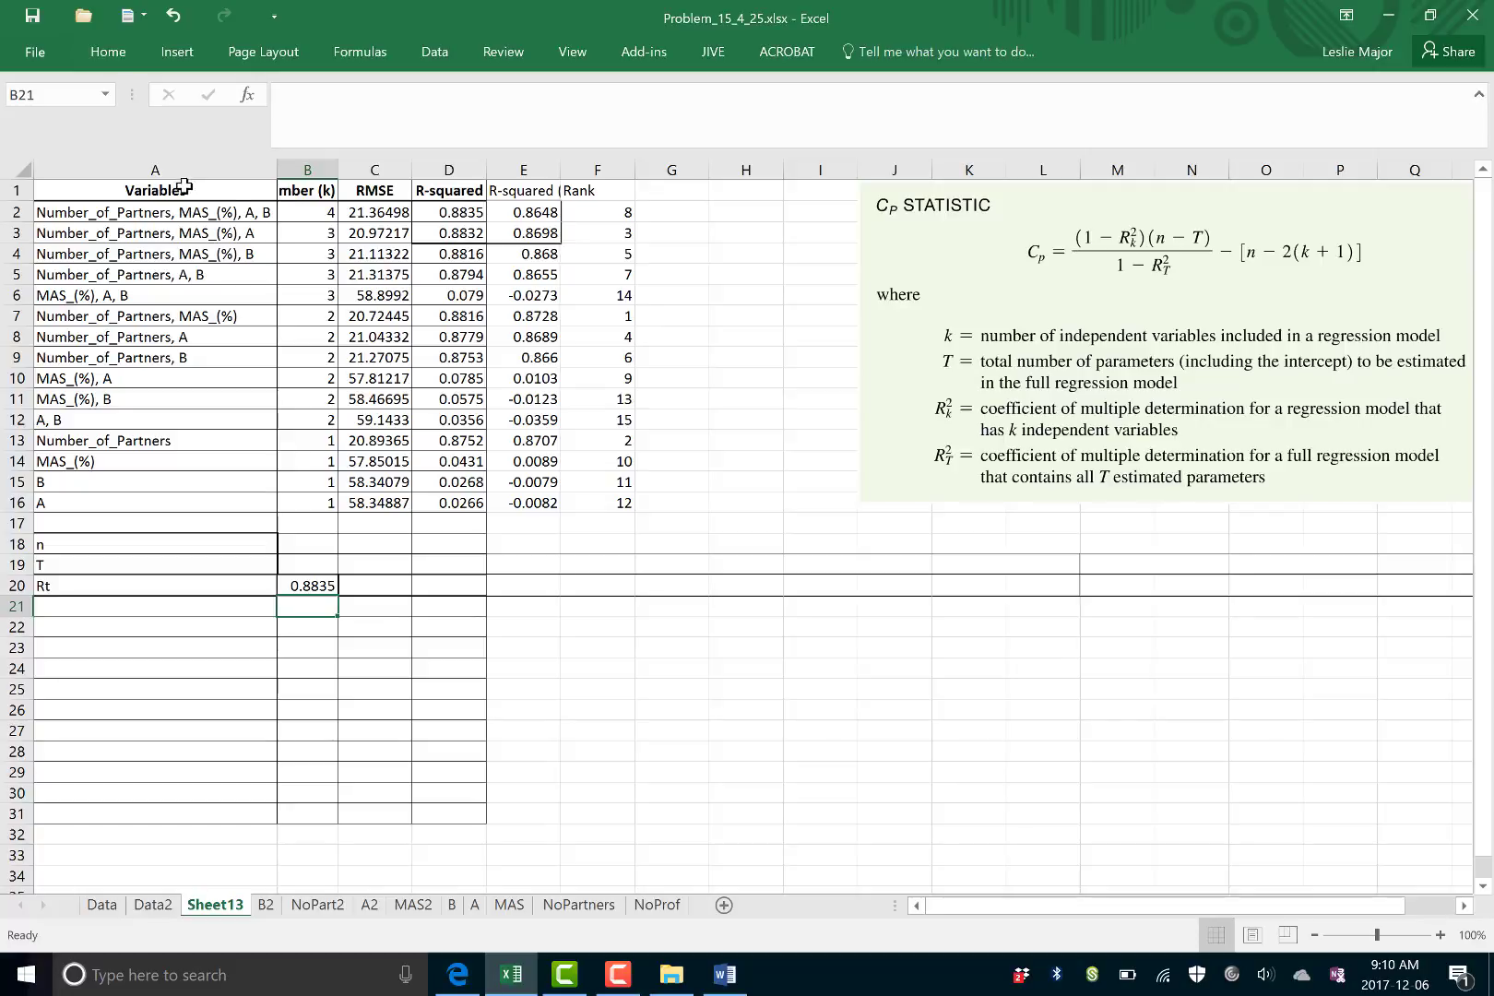
{"action": "left_click_drag", "start_coordinate": [198, 211], "coordinate": [608, 214]}
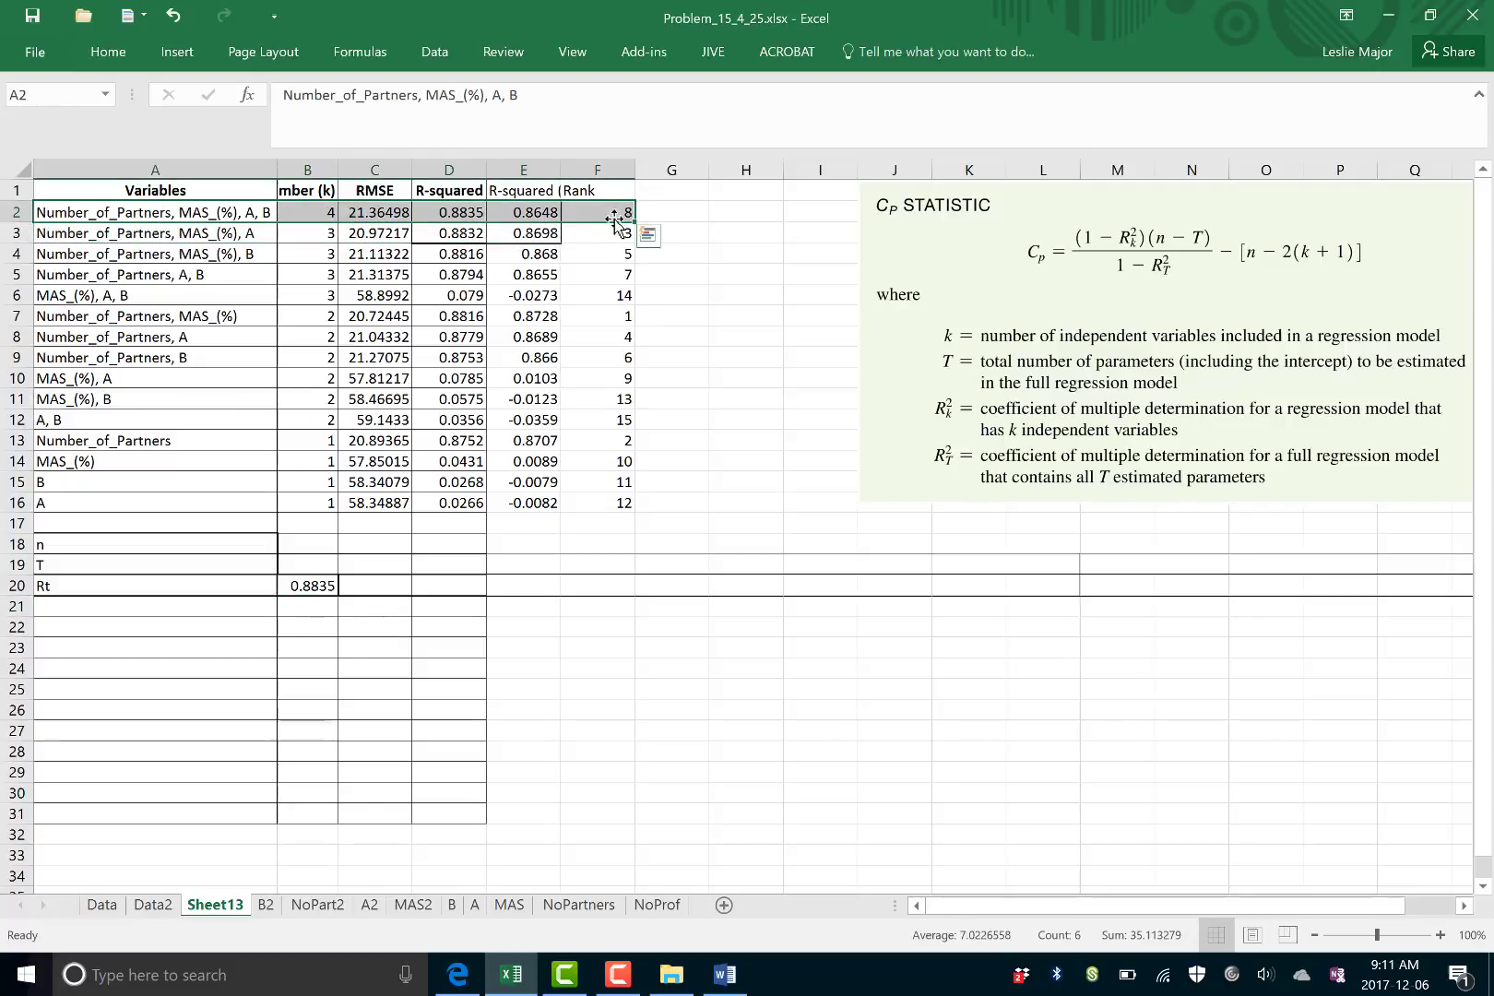
{"action": "left_click", "coordinate": [318, 562]}
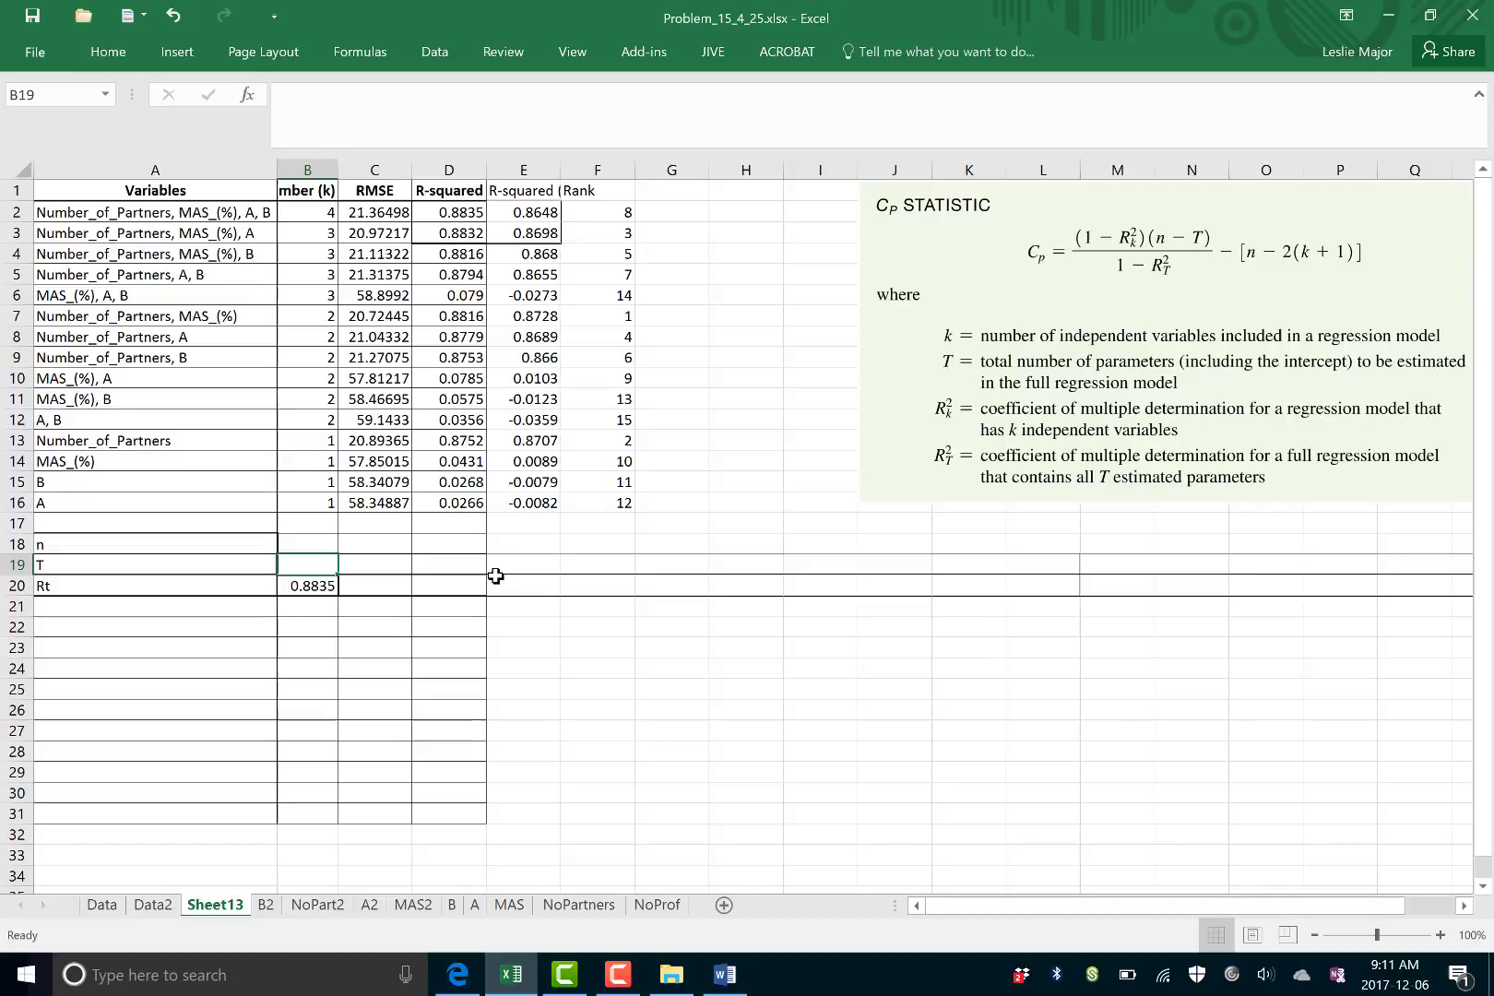
{"action": "type", "text": "="}
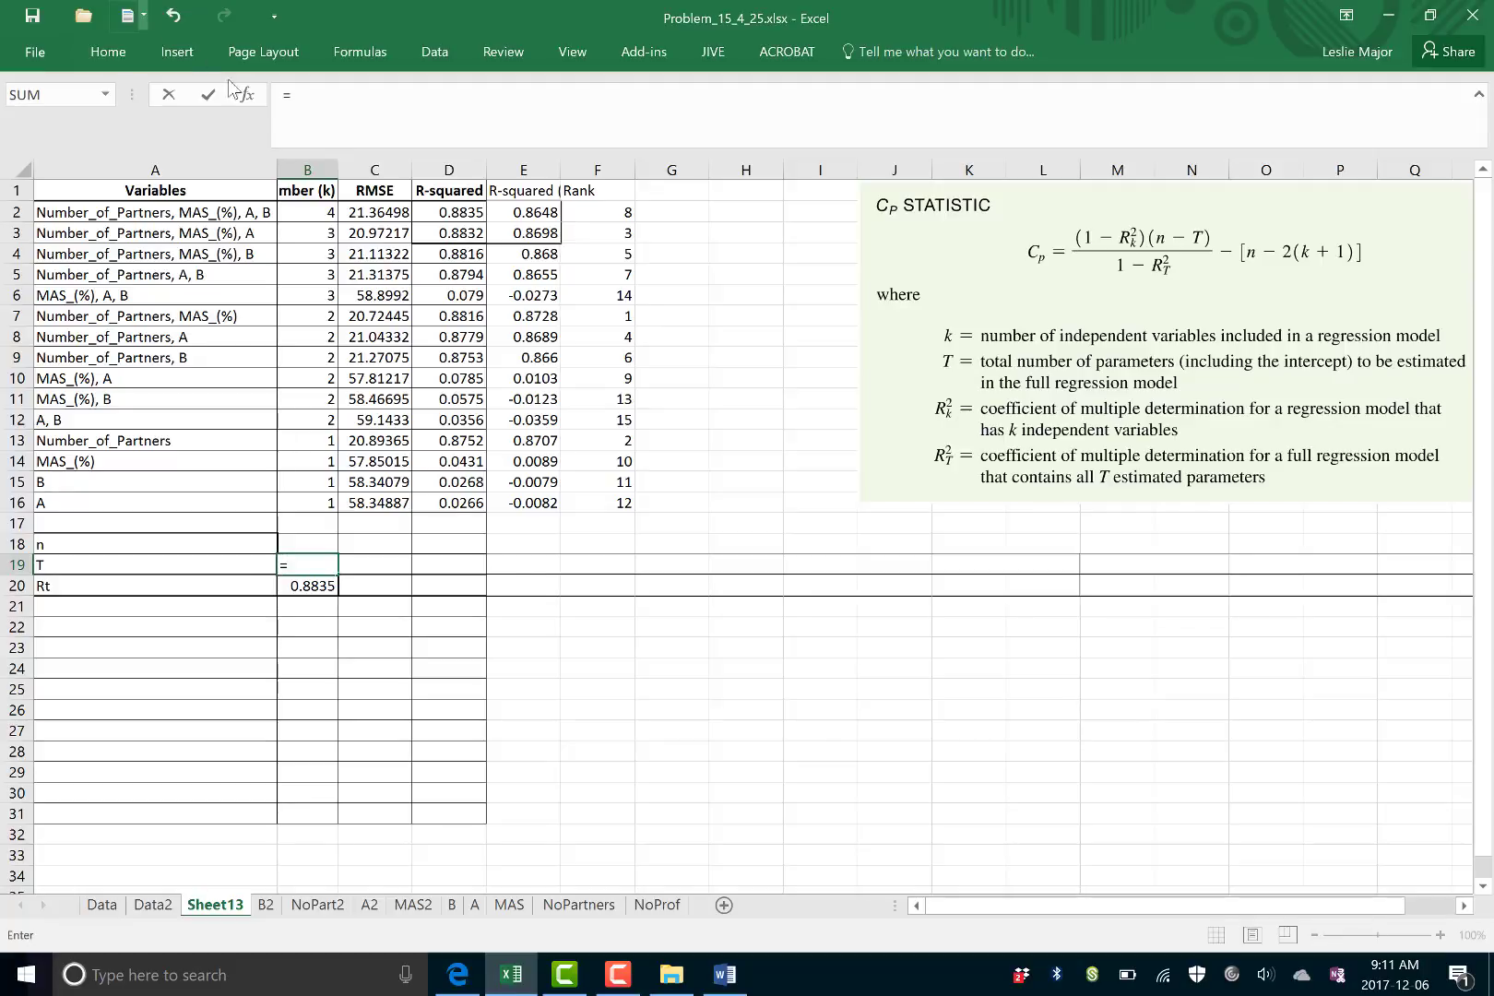
{"action": "left_click", "coordinate": [297, 211]}
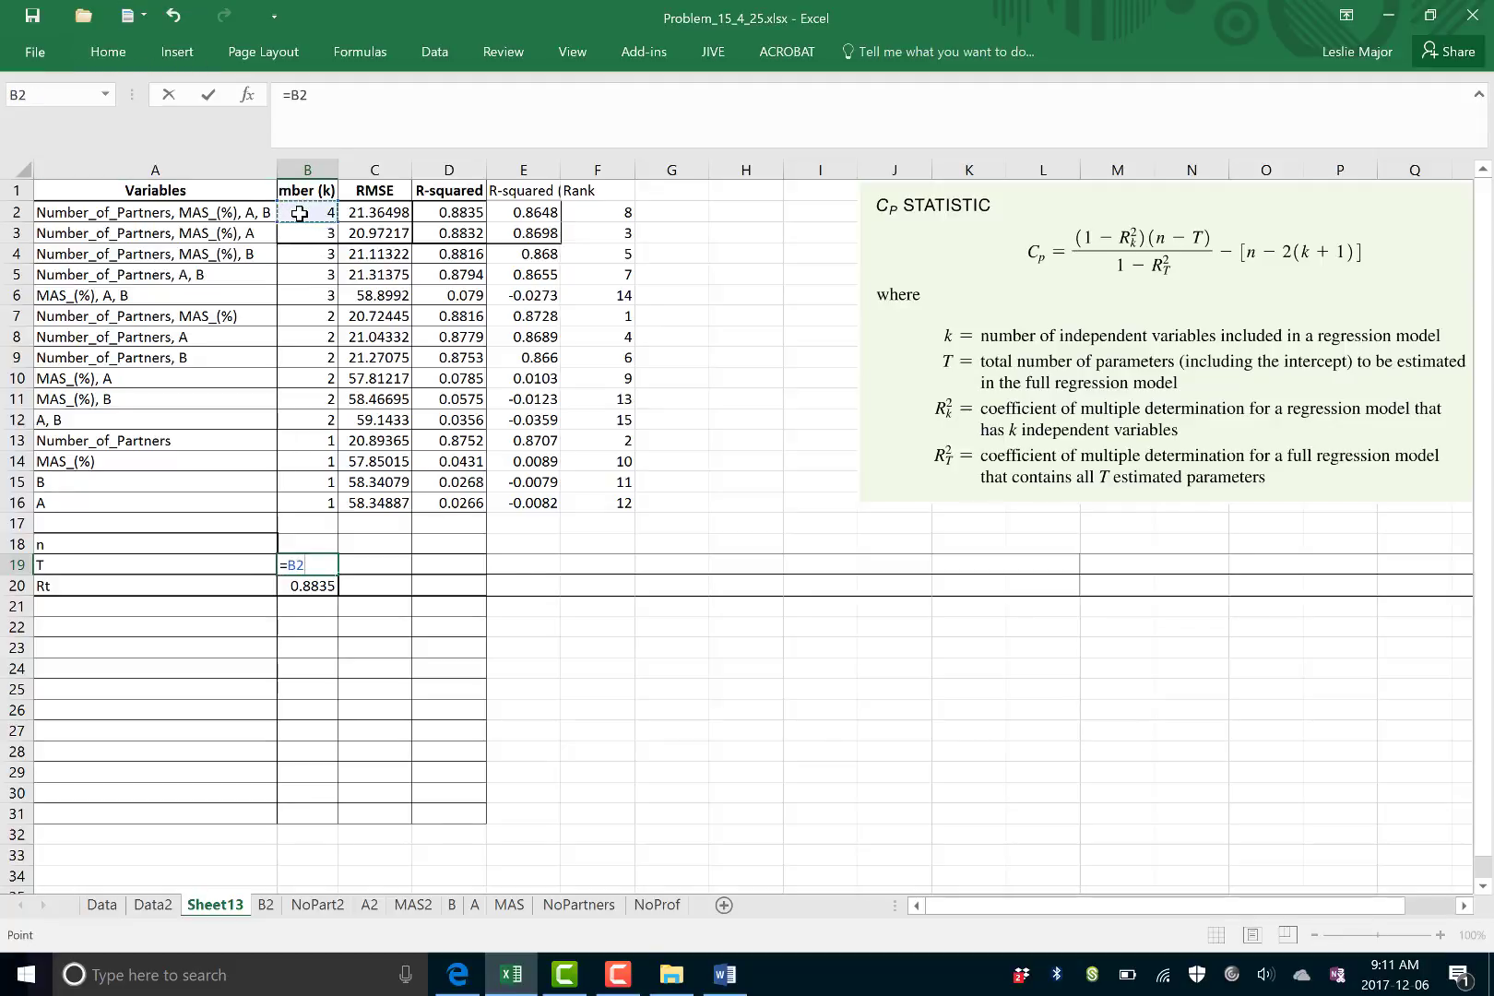
{"action": "type", "text": "+1"}
{"action": "key", "text": "Return"}
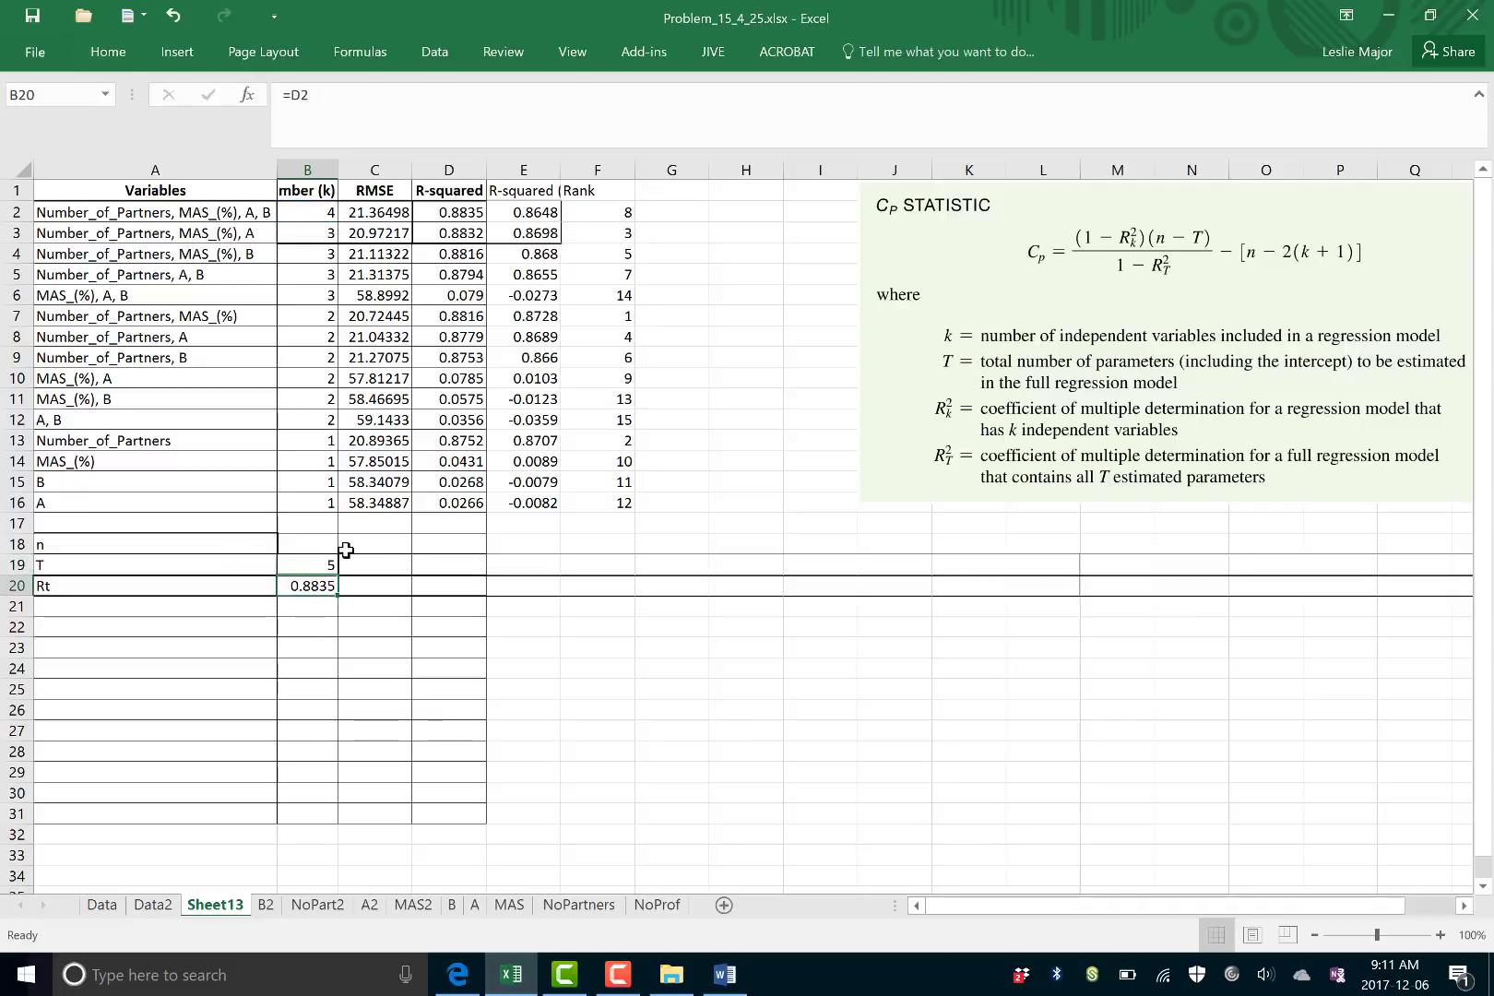
- Set n in B18 to =COUNT(Data2!B2:B31), giving 30
{"action": "left_click", "coordinate": [328, 543]}
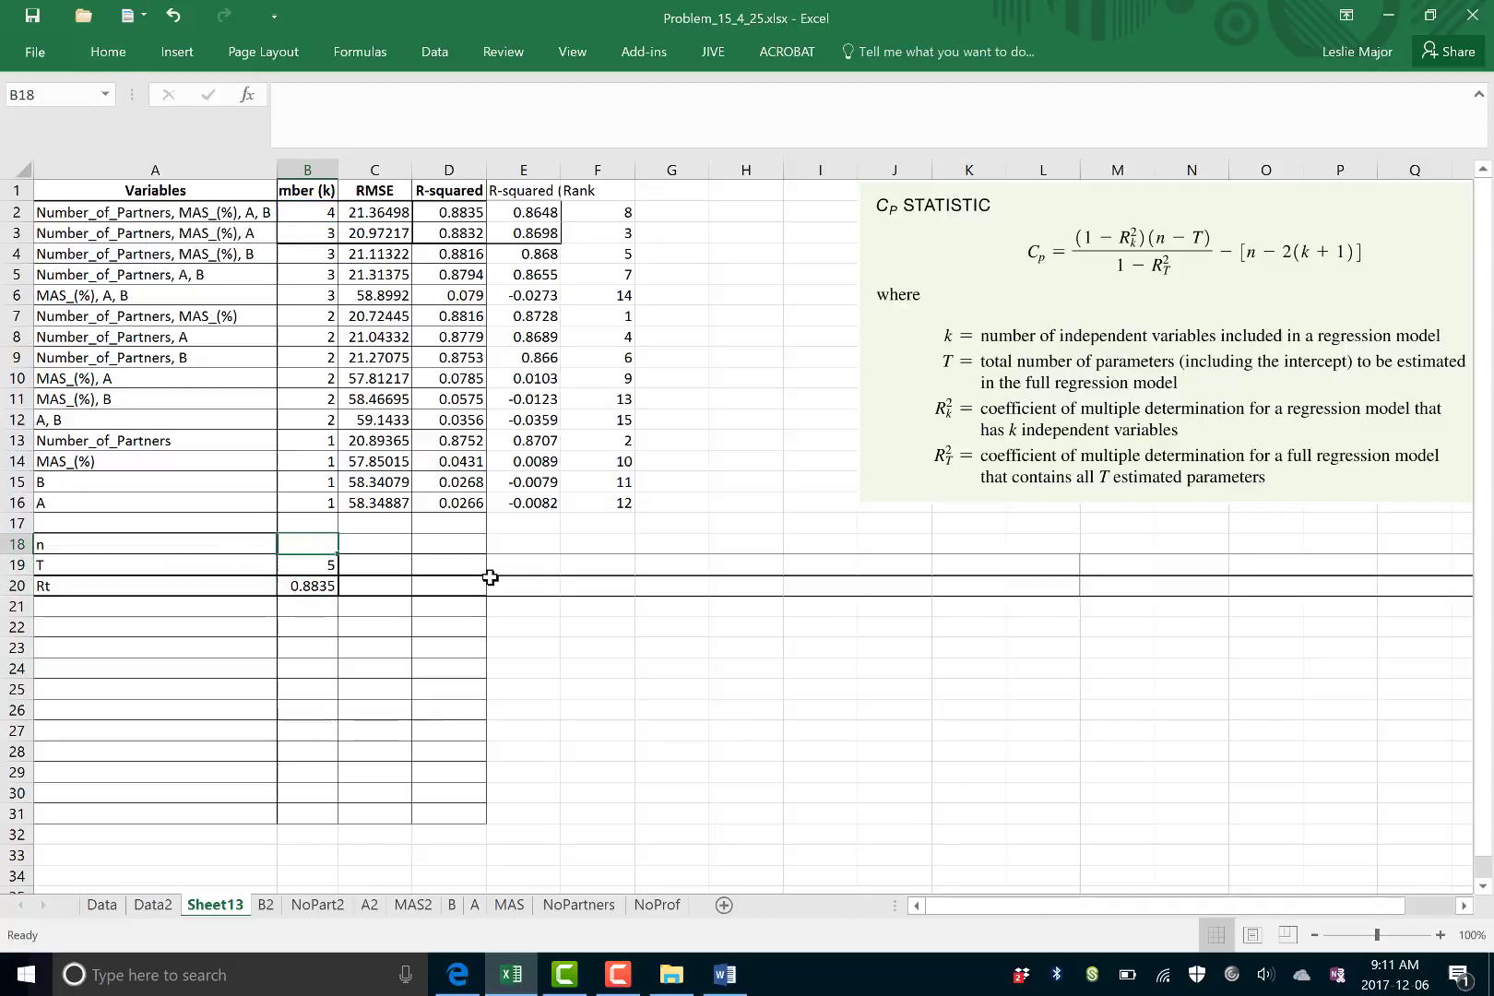
{"action": "type", "text": "=-"}
{"action": "key", "text": "BackSpace"}
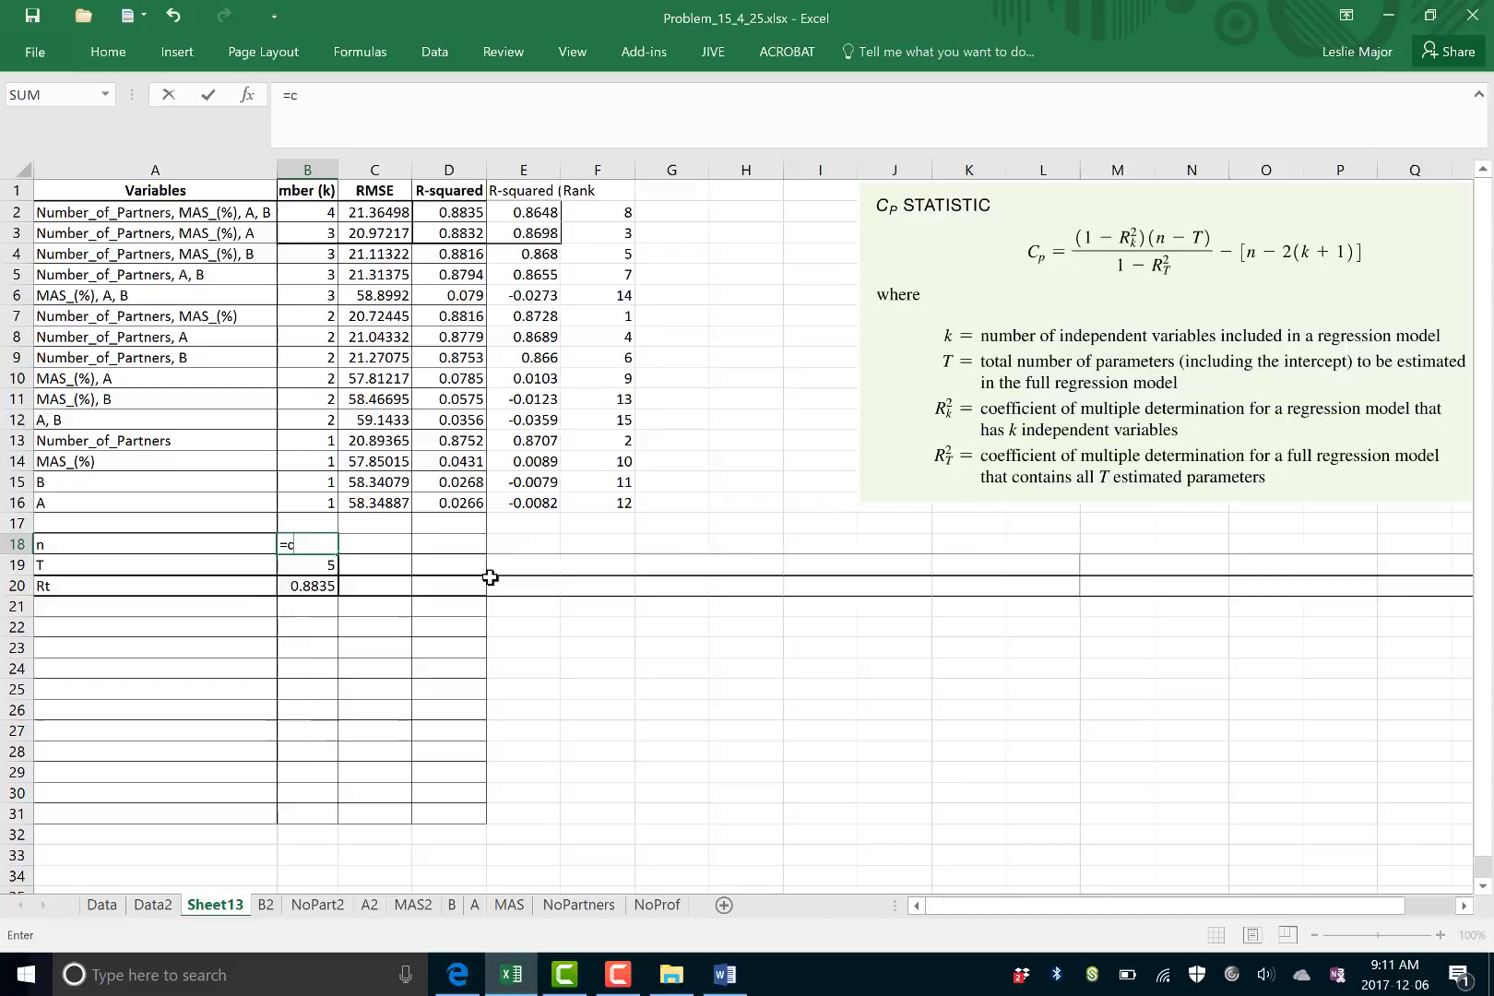
{"action": "type", "text": "count("}
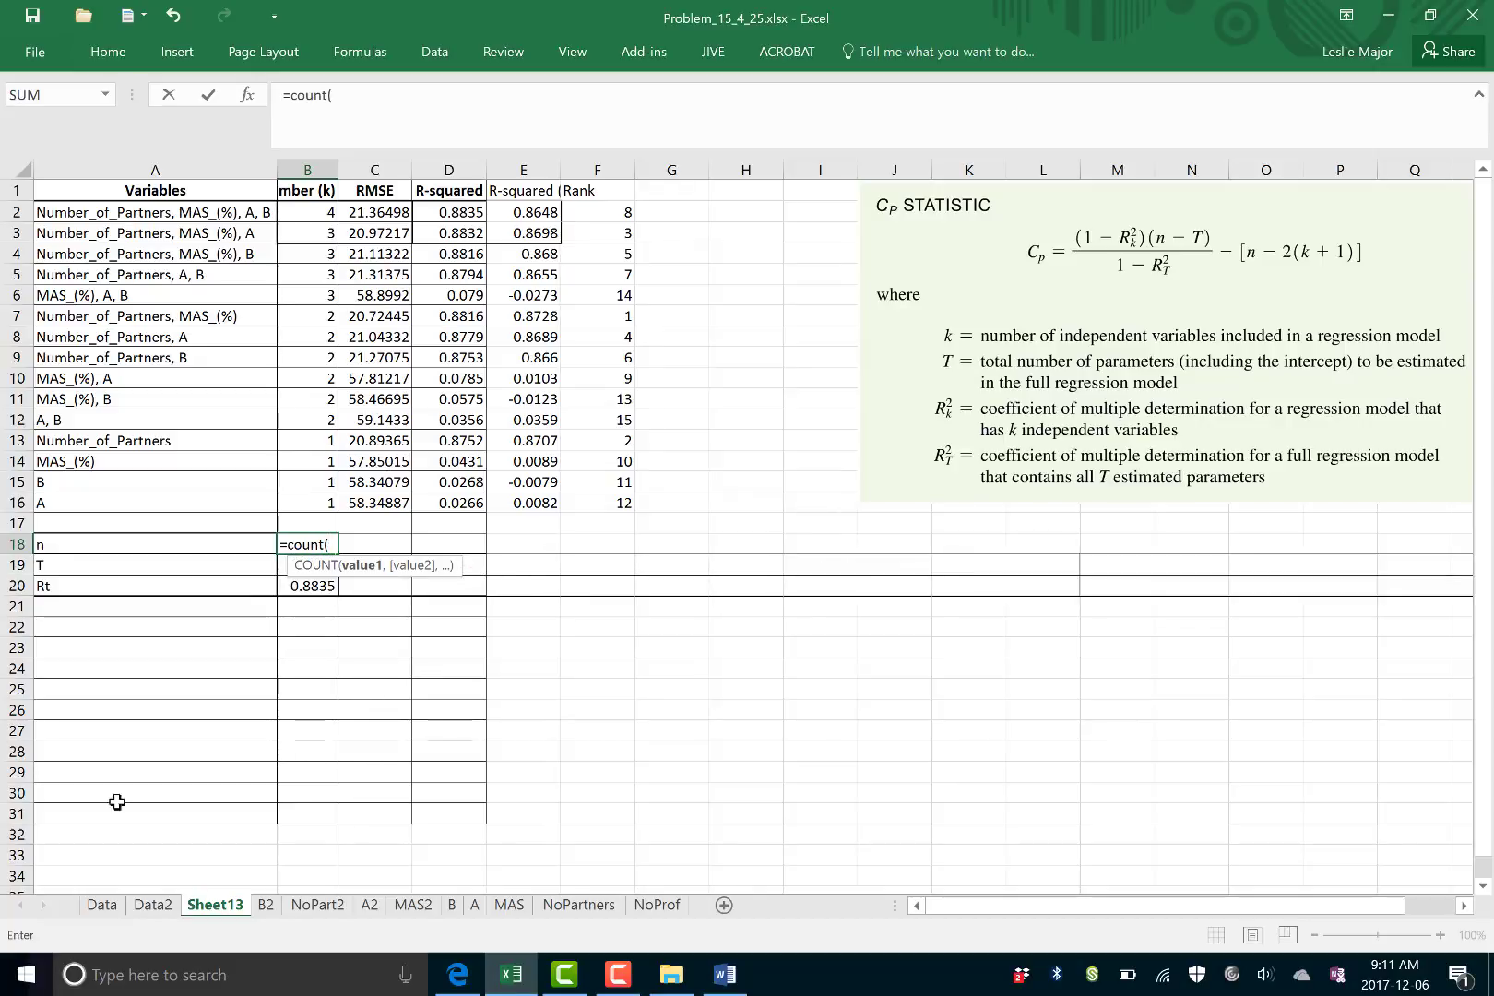
{"action": "left_click", "coordinate": [153, 904]}
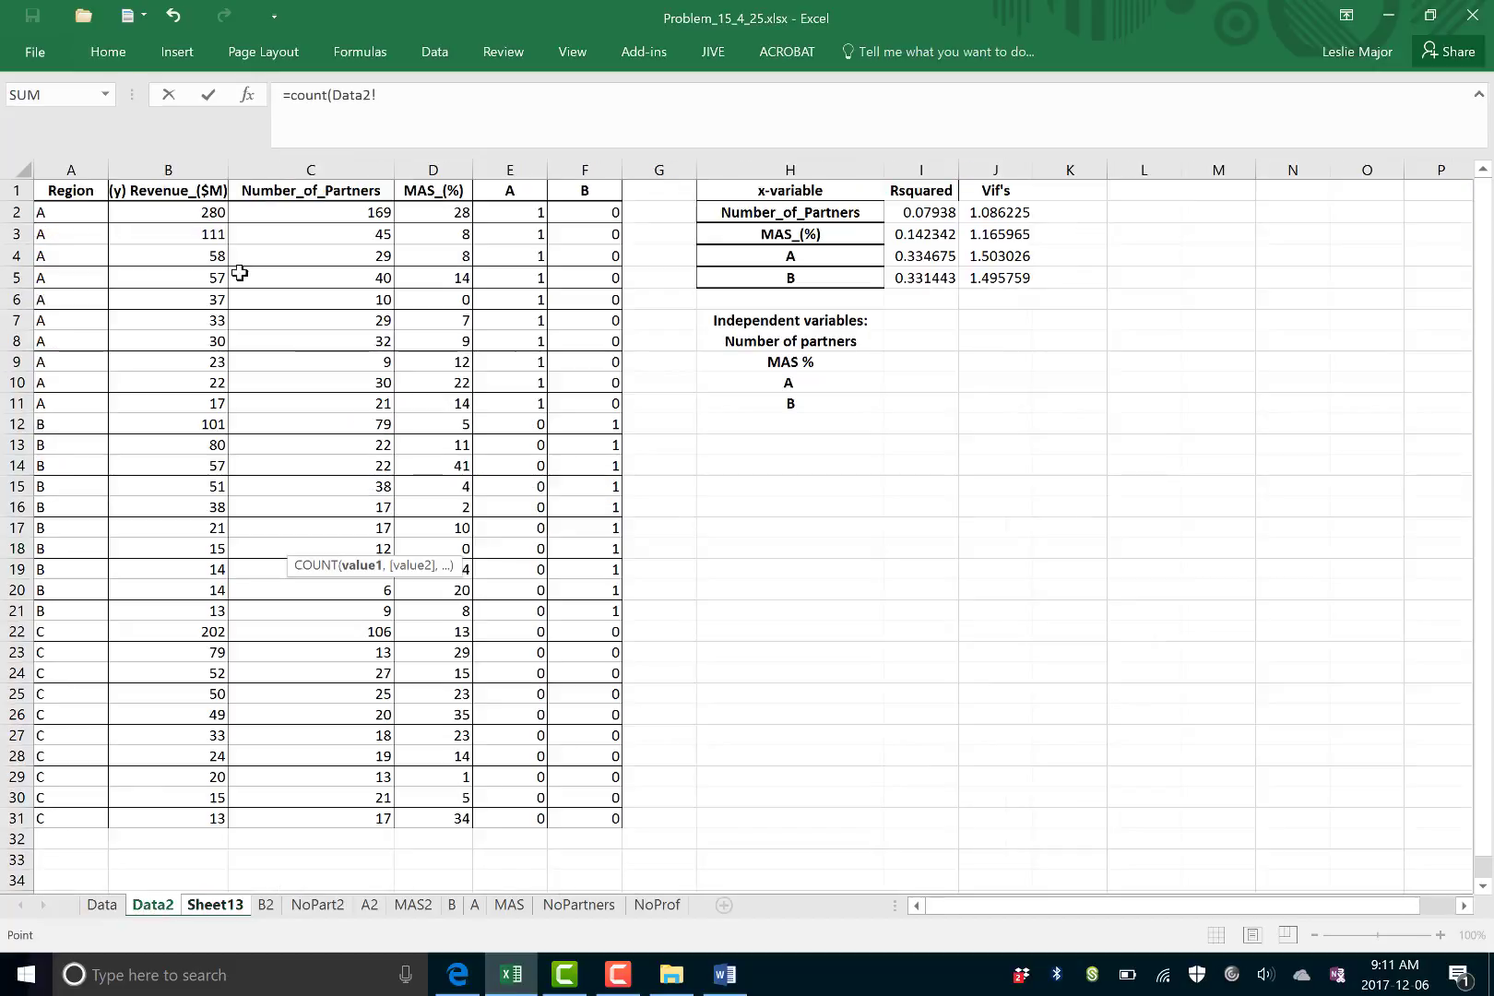
{"action": "left_click", "coordinate": [171, 207]}
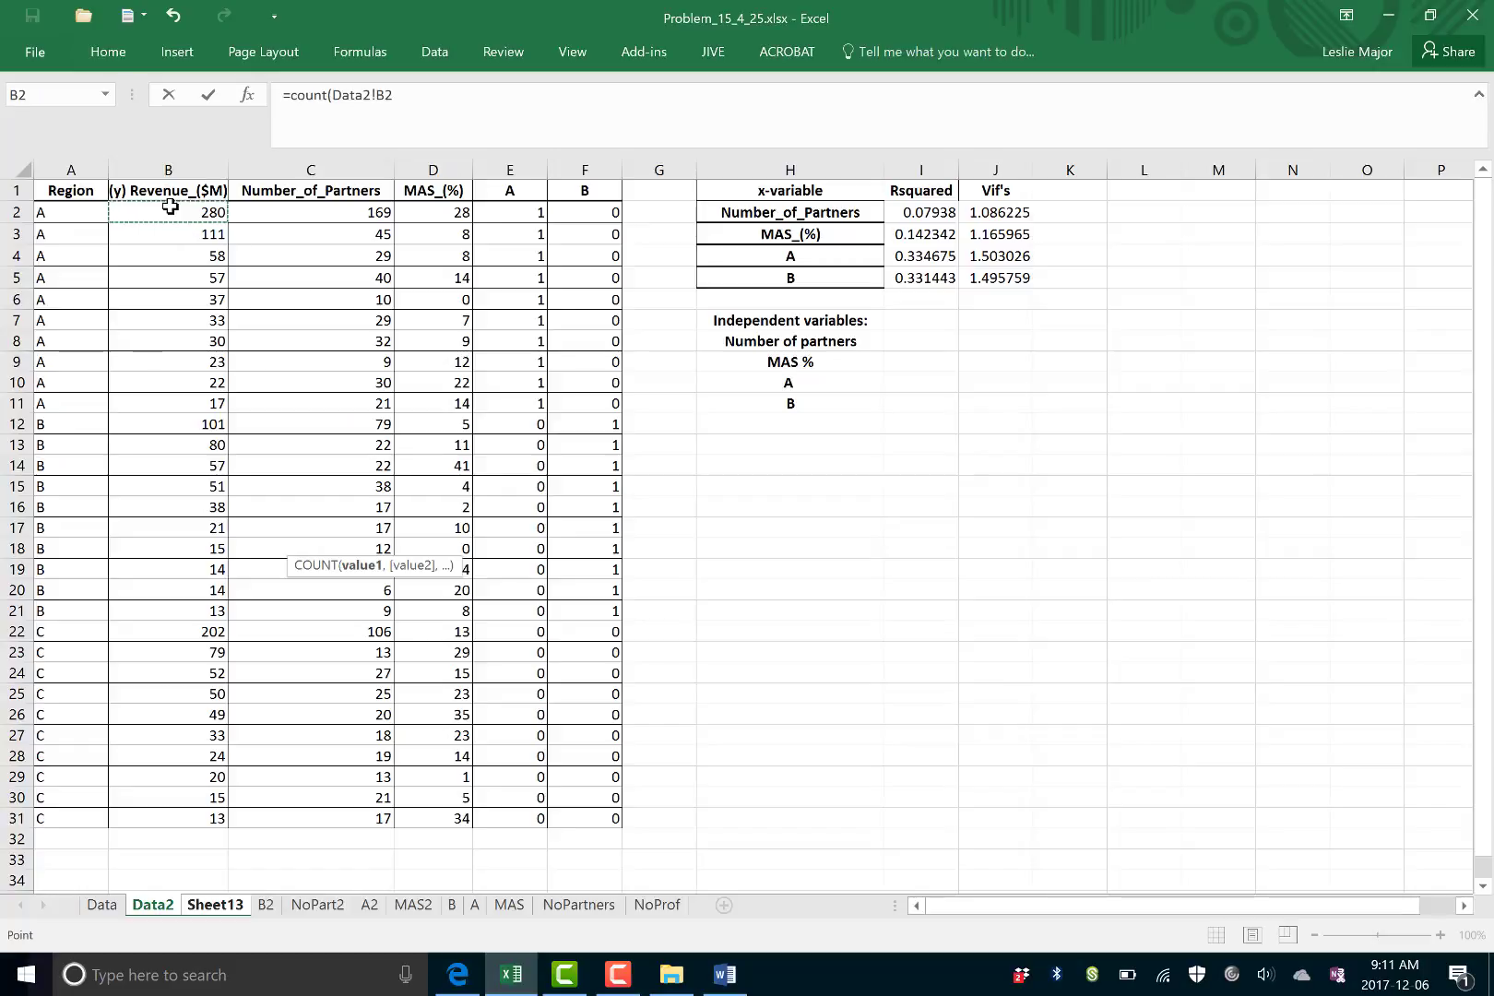
{"action": "key", "text": "ctrl+shift+Down"}
{"action": "type", "text": ")"}
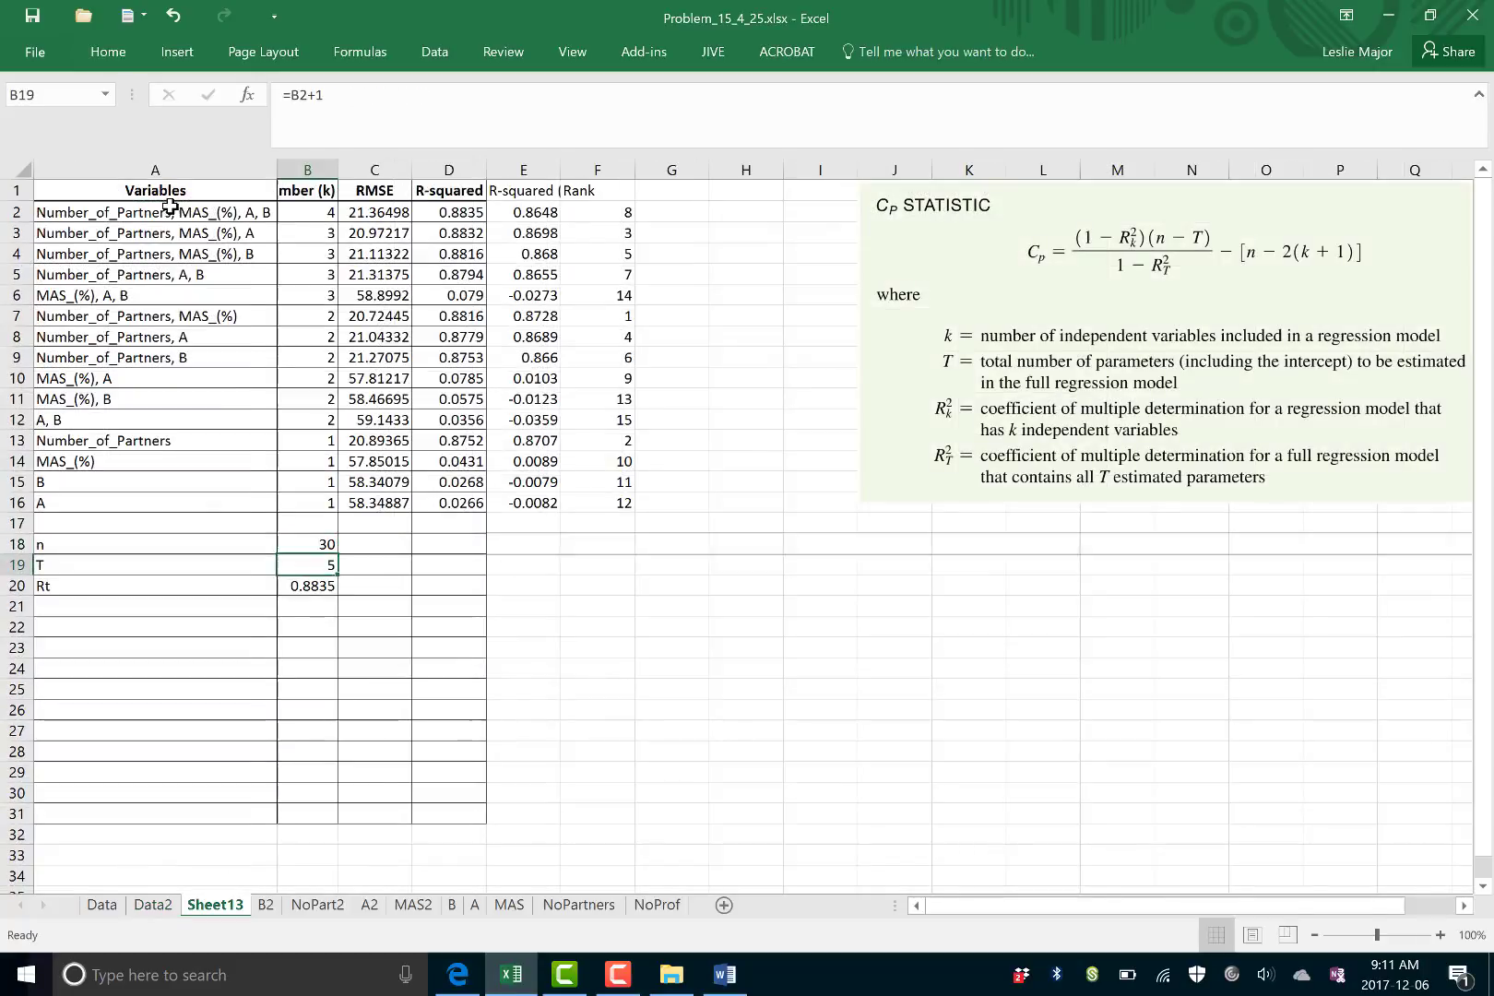
{"action": "left_click", "coordinate": [541, 602]}
- Label G1 Cp and begin G2's formula as =(1-D2)*(B$18-B$19)/(1-
{"action": "left_click", "coordinate": [687, 191]}
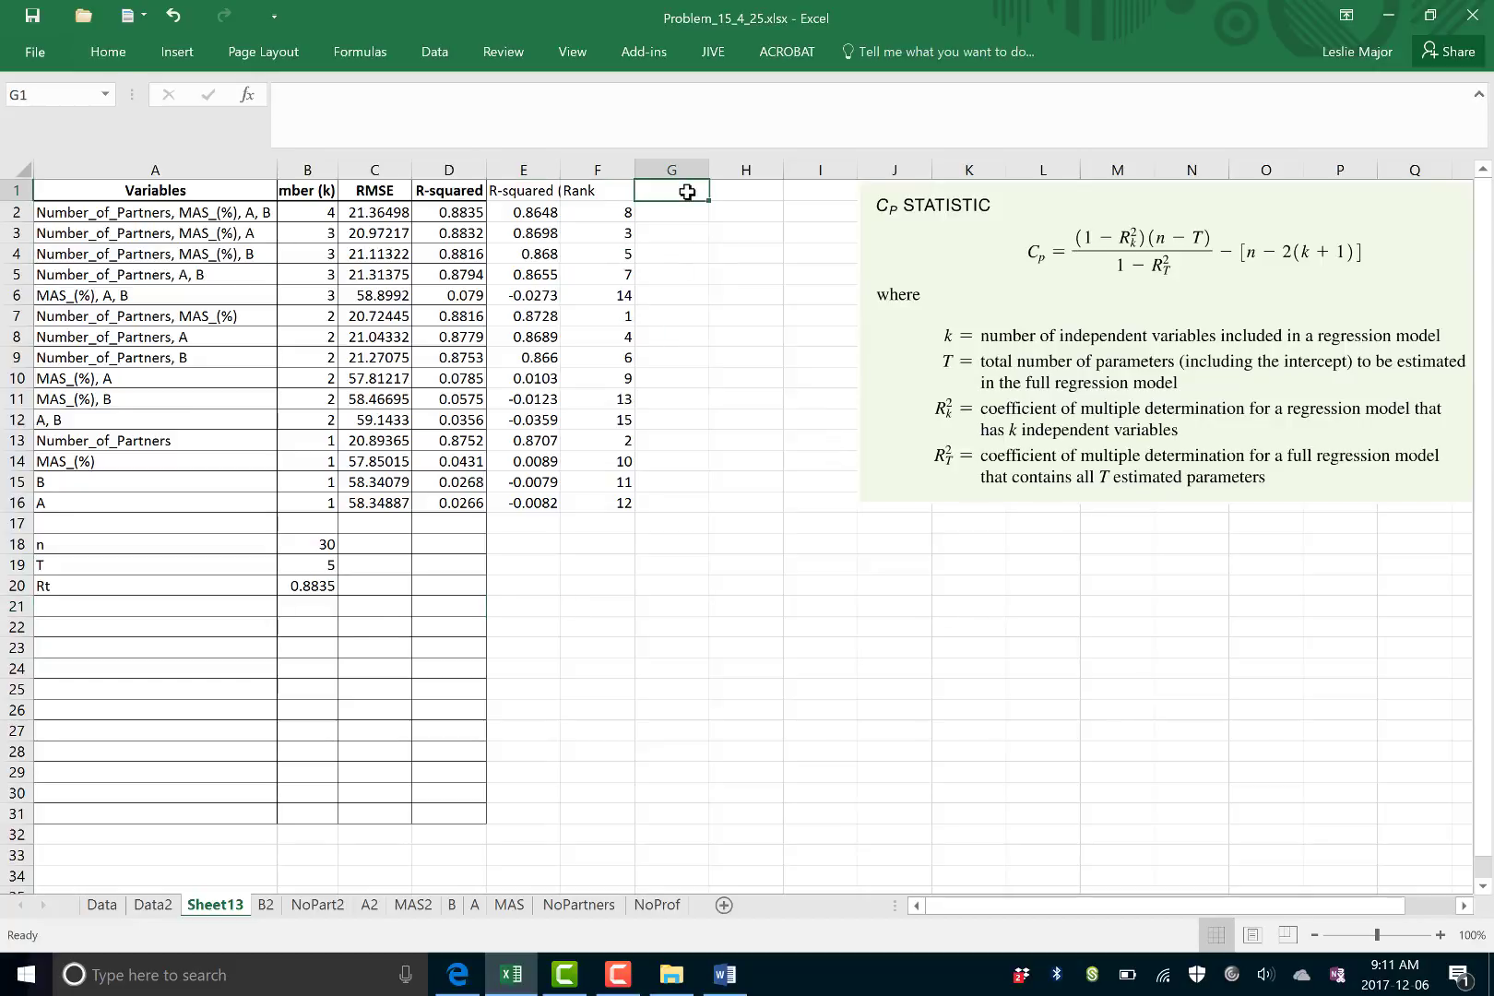
{"action": "type", "text": "Cp"}
{"action": "key", "text": "Return"}
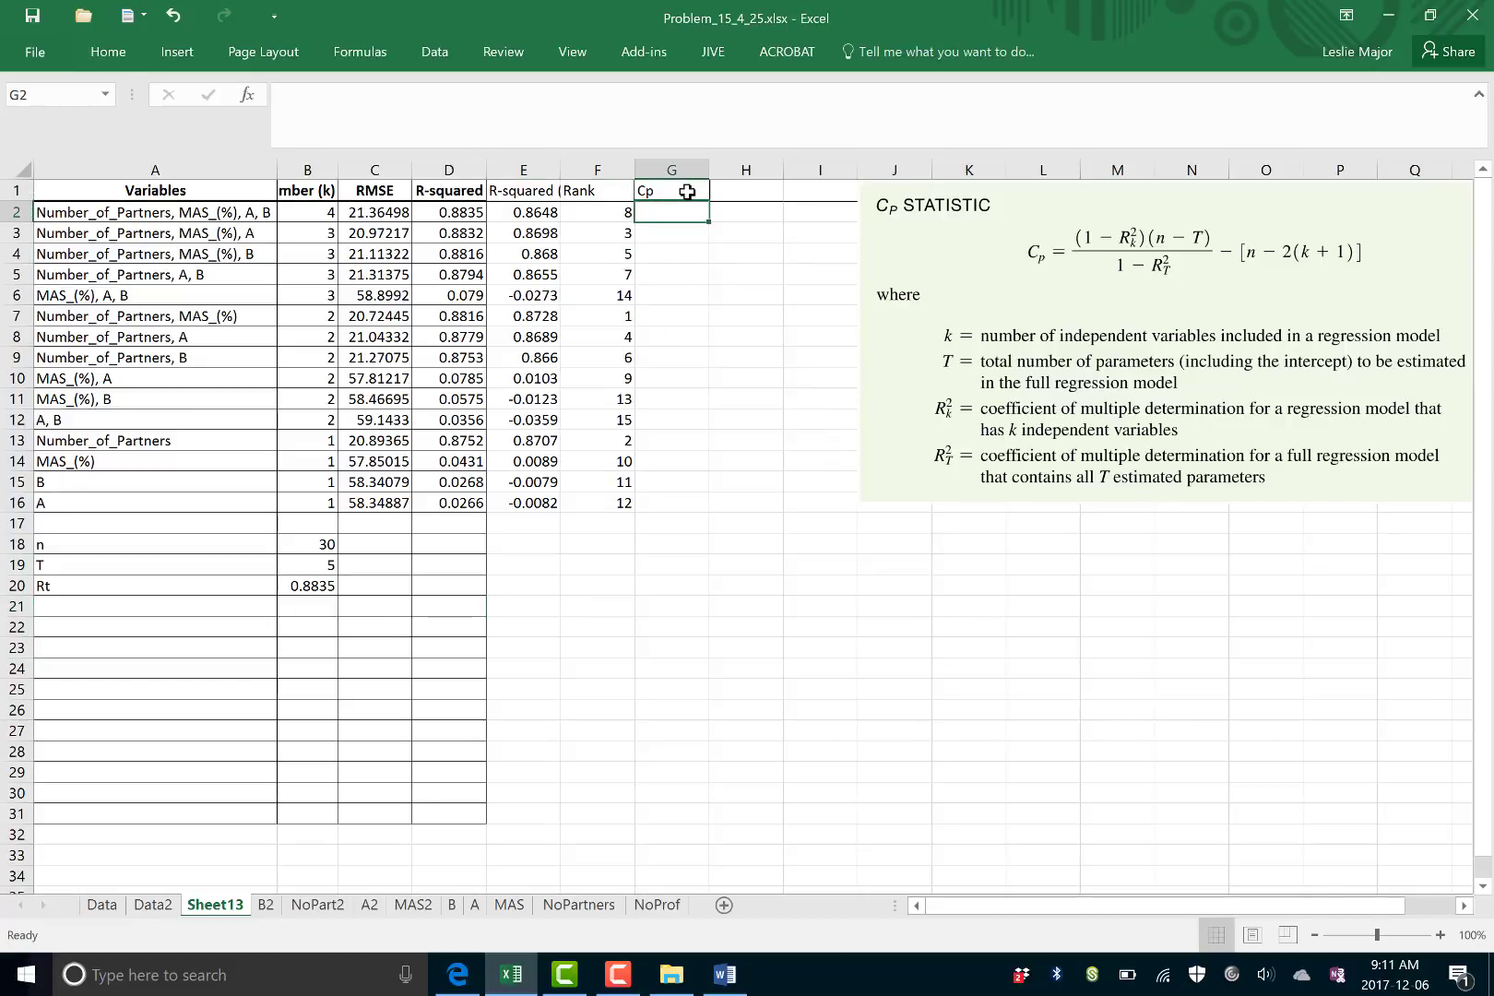
{"action": "type", "text": "=(1-"}
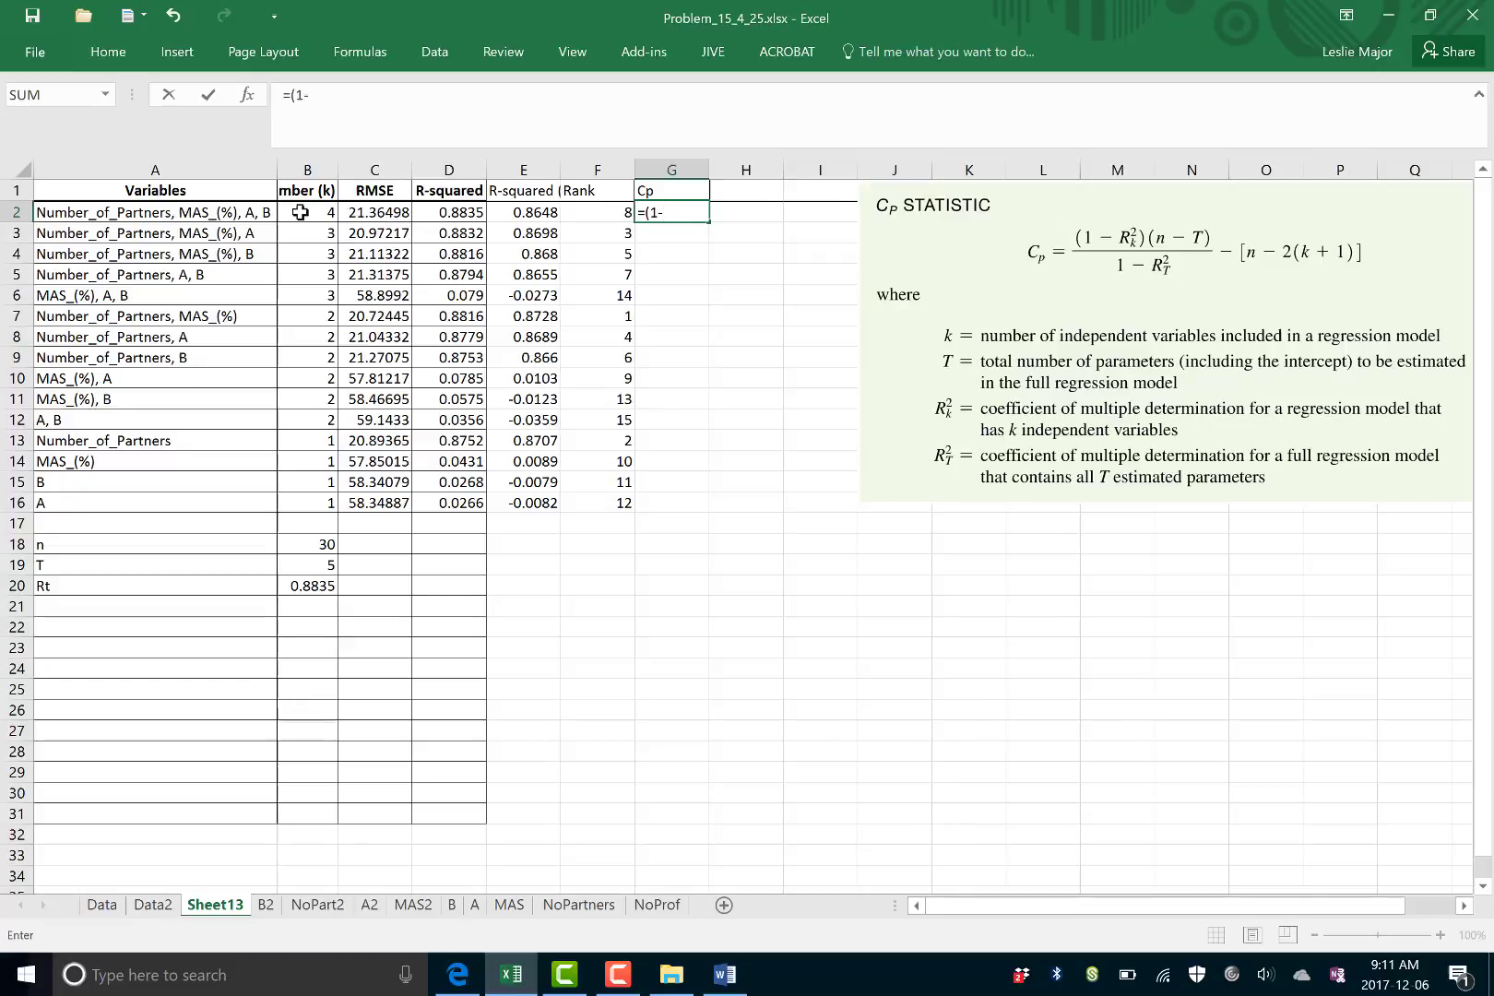
{"action": "left_click", "coordinate": [422, 212]}
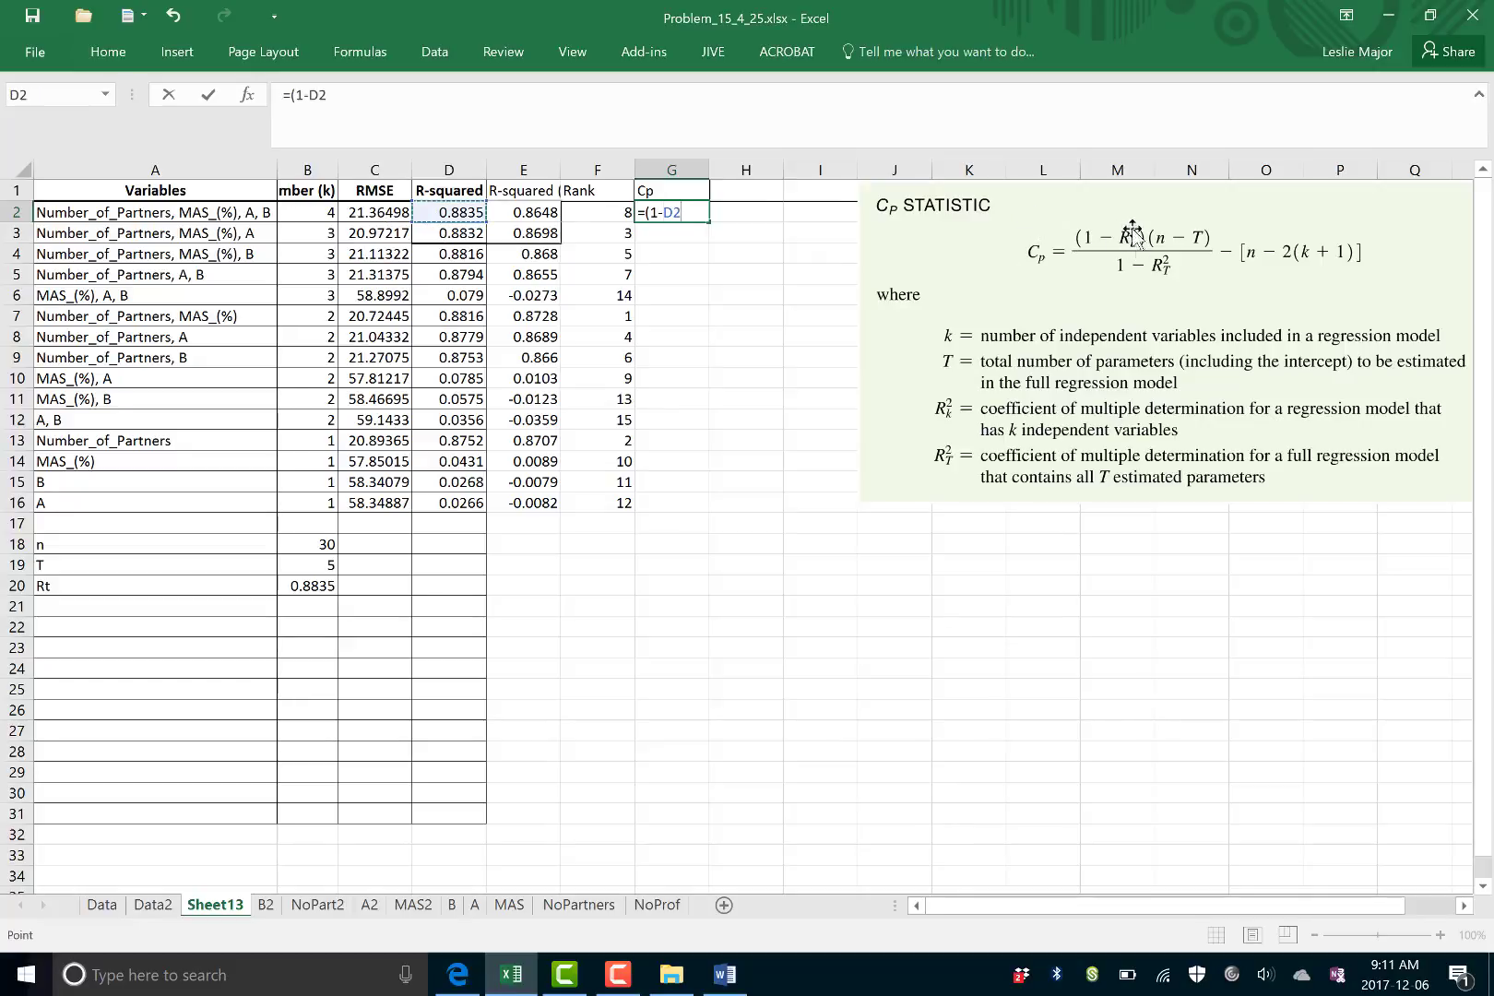
{"action": "type", "text": ")*("}
{"action": "left_click", "coordinate": [327, 544]}
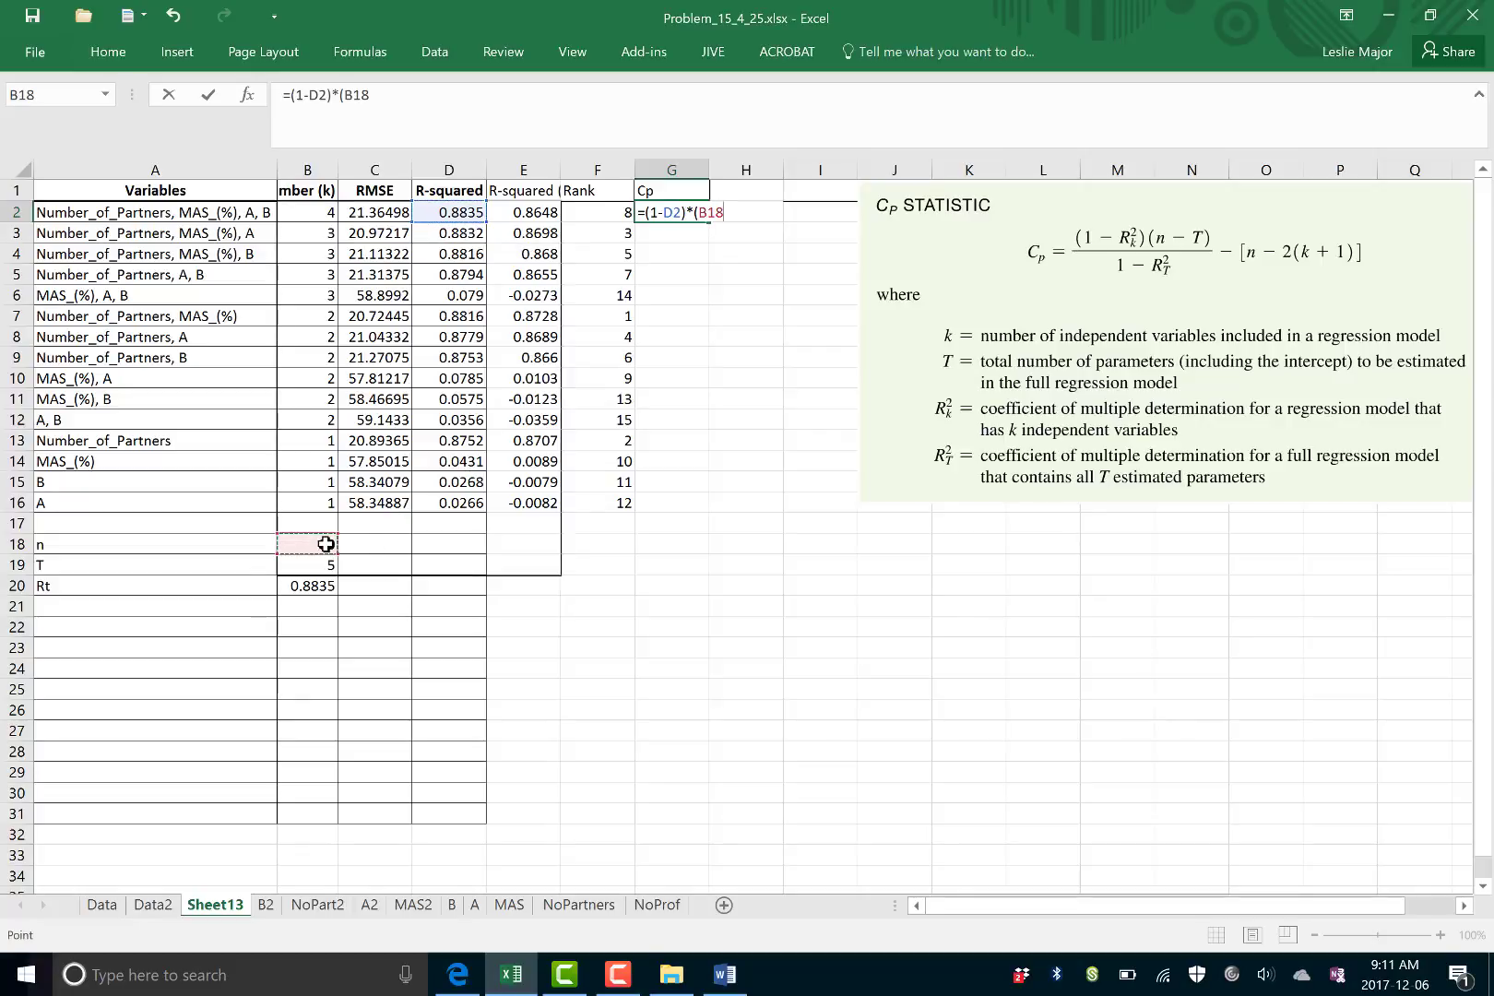
{"action": "left_click", "coordinate": [374, 96]}
{"action": "key", "text": "F4"}
{"action": "key", "text": "F4"}
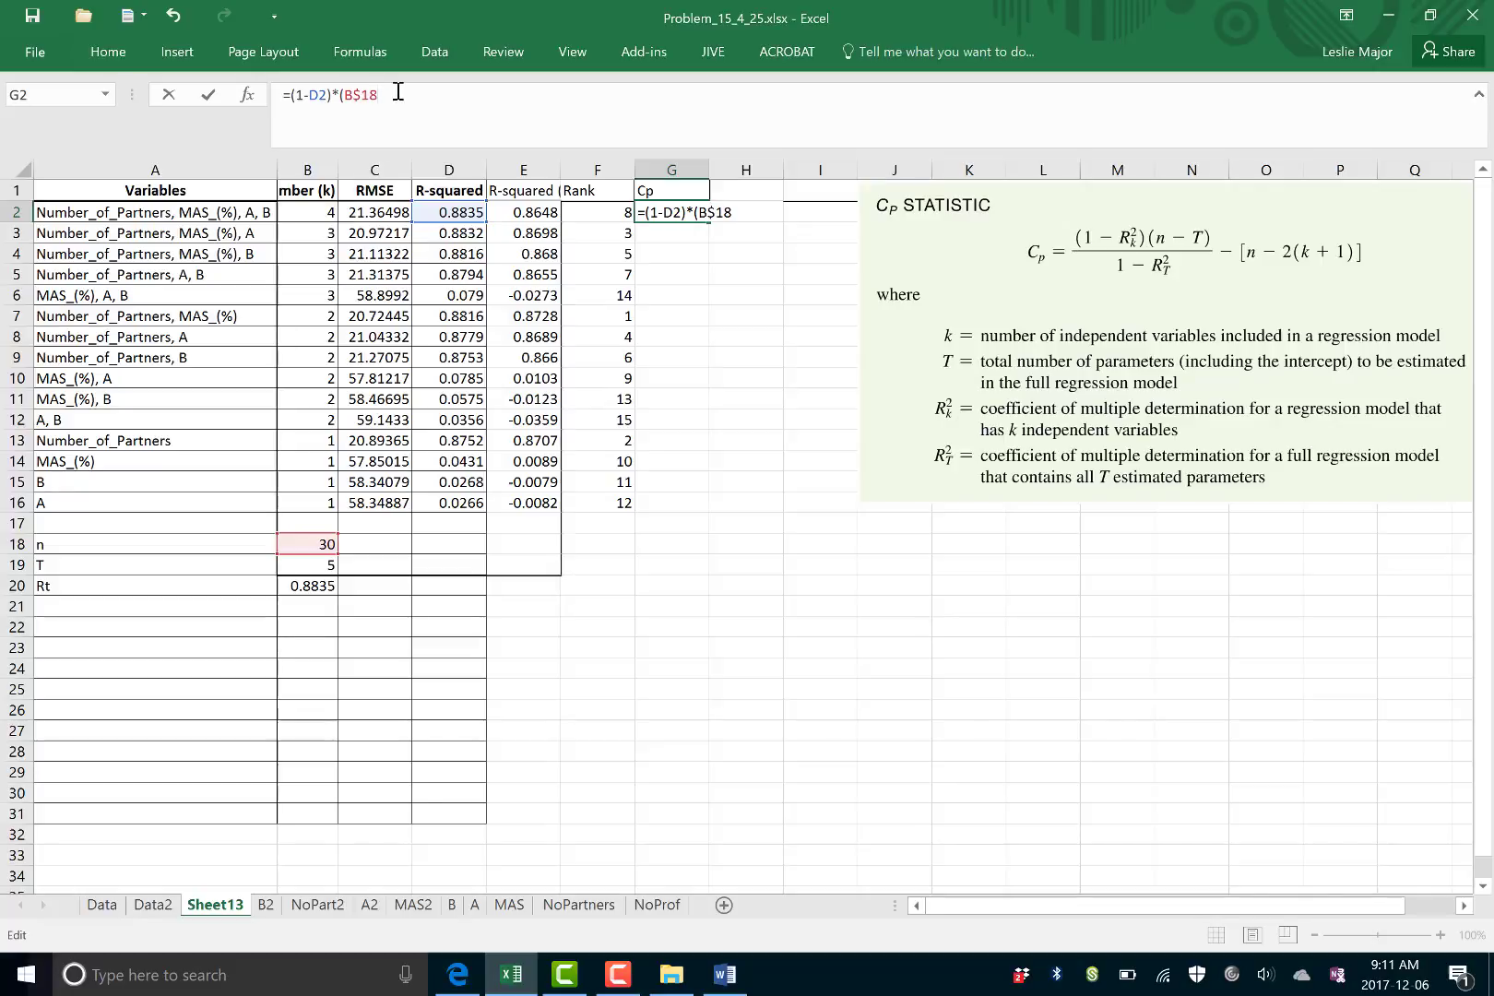
{"action": "left_click", "coordinate": [295, 565]}
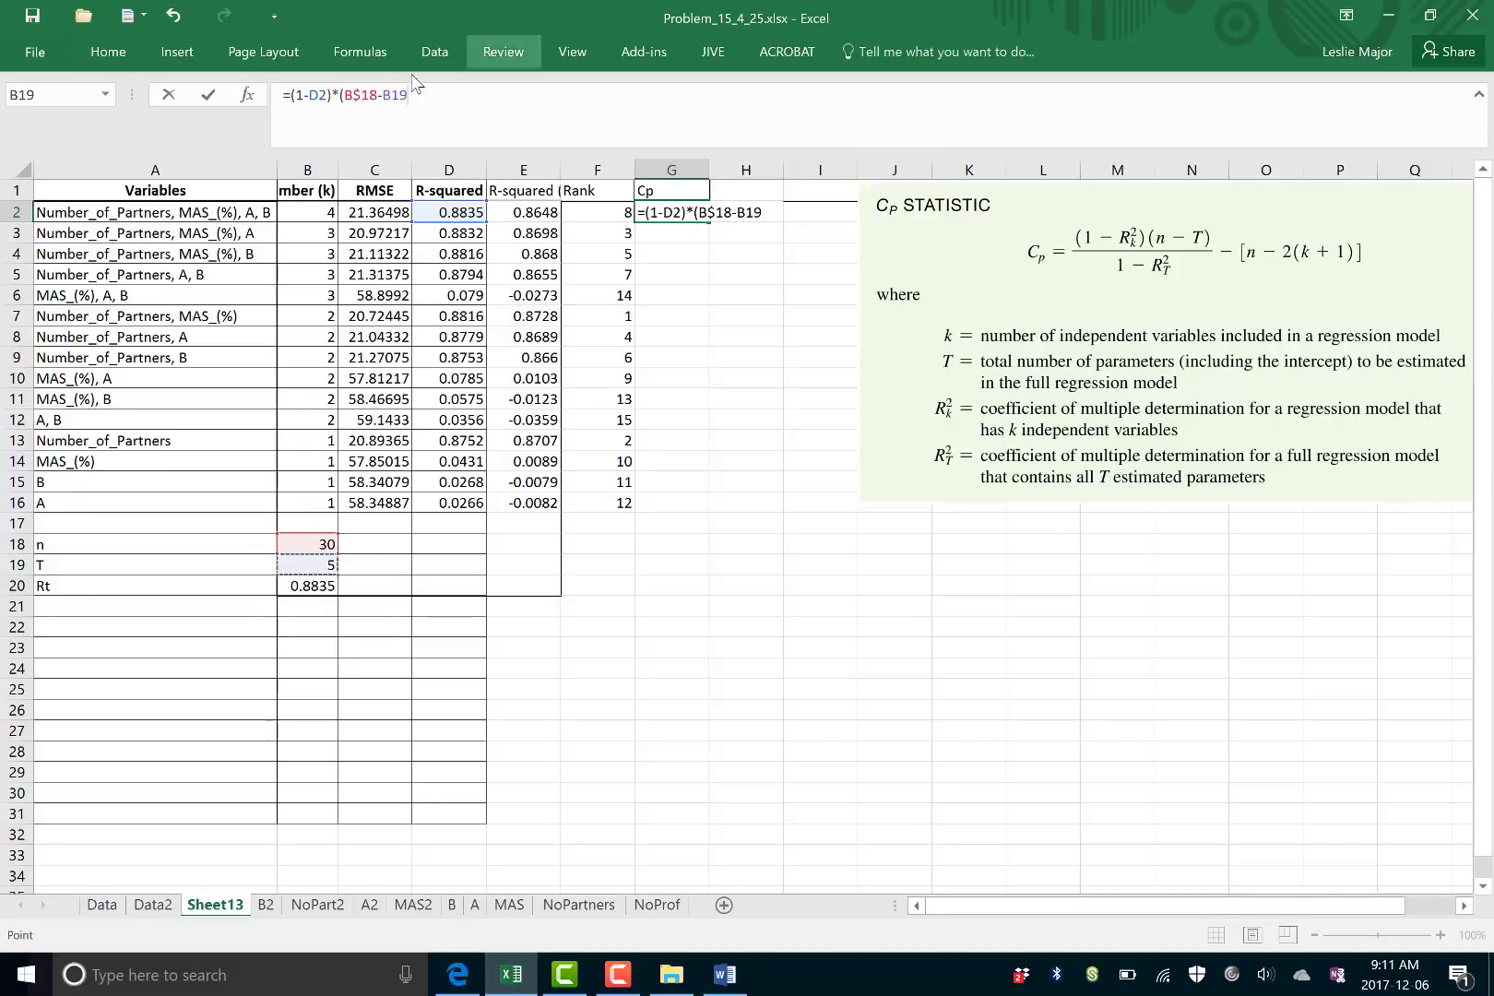
{"action": "left_click", "coordinate": [392, 97]}
{"action": "type", "text": "%"}
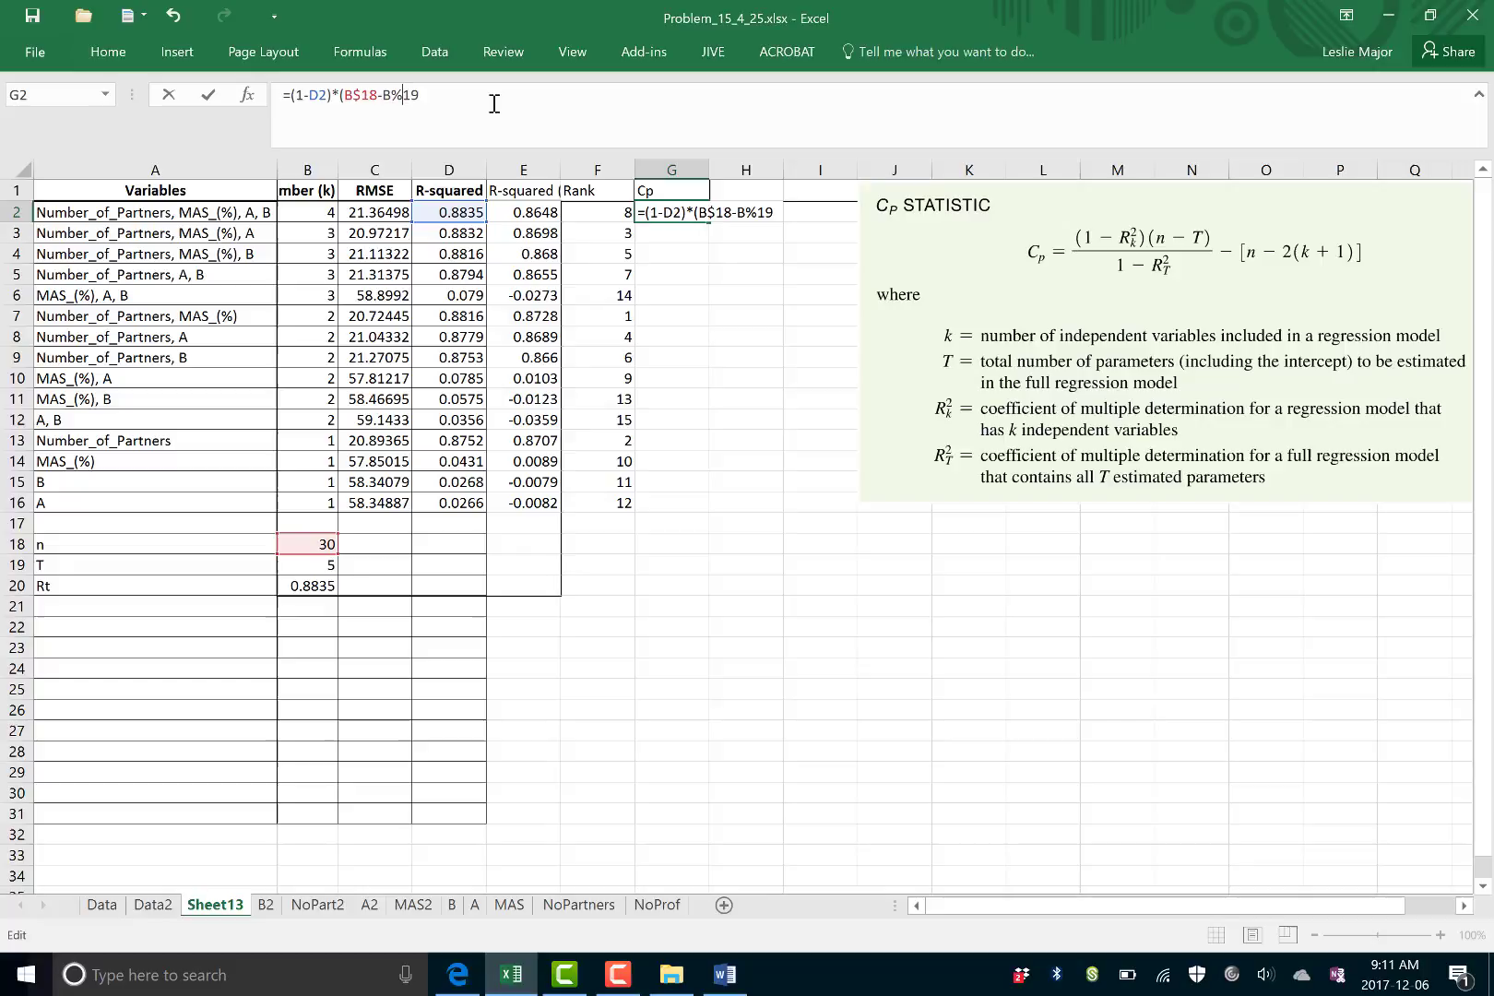
{"action": "key", "text": "BackSpace"}
{"action": "type", "text": "$19"}
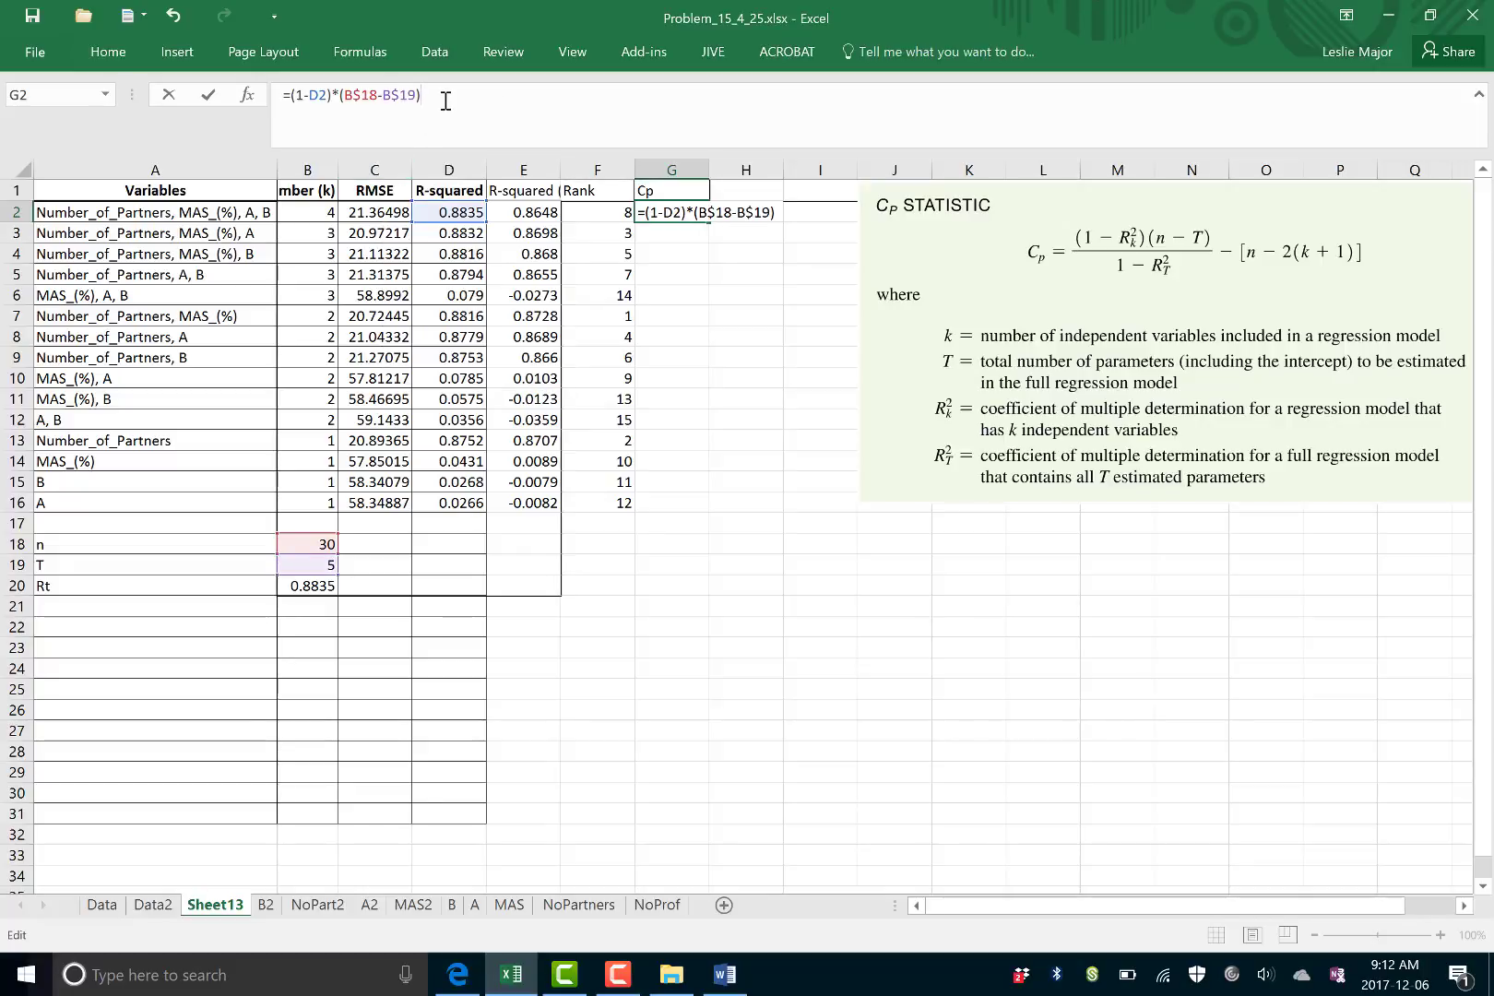
{"action": "type", "text": ")/(1-"}
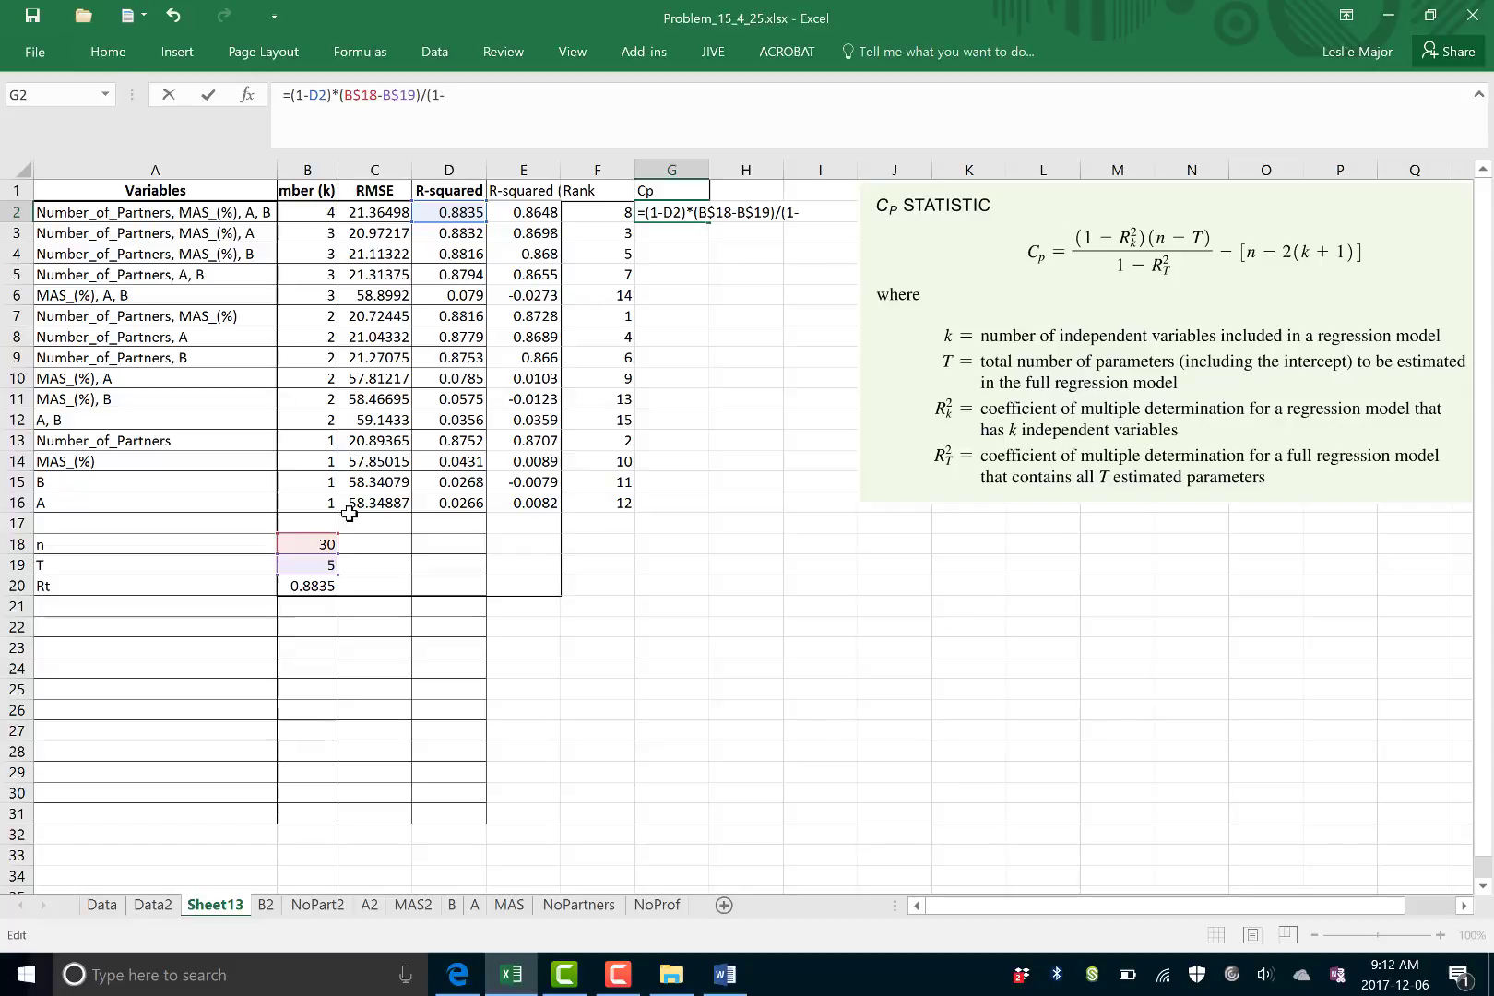
- Finish the Cp formula with B$20 and the -(B$18-2*(B2+1)) penalty, then fill it to G16
{"action": "left_click", "coordinate": [308, 585]}
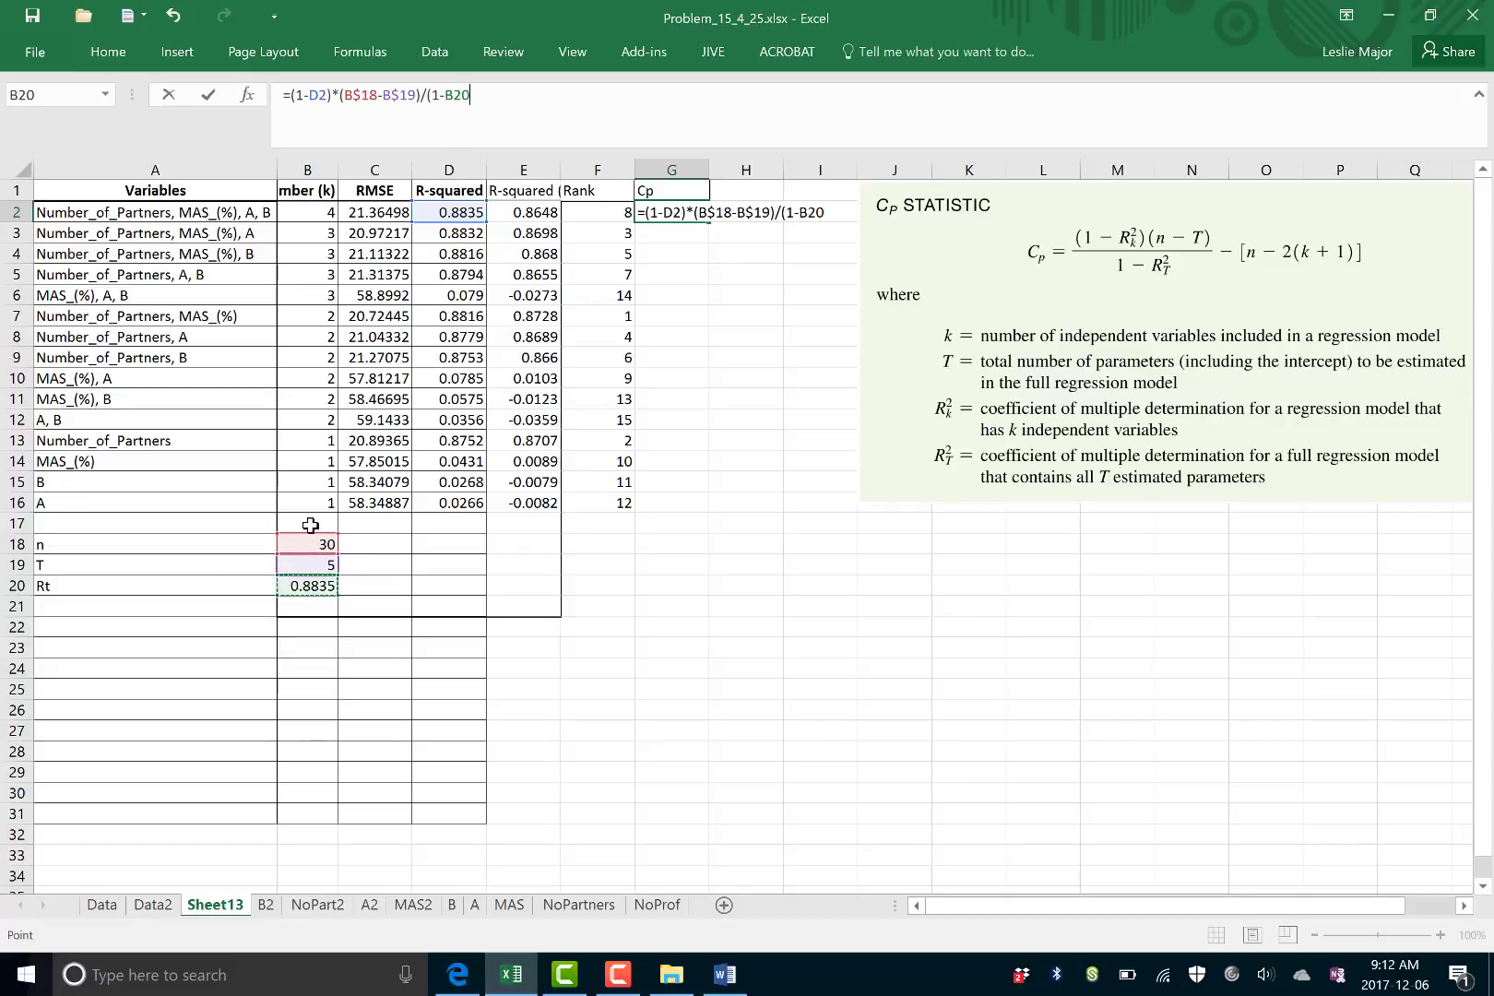
{"action": "left_click", "coordinate": [453, 95]}
{"action": "type", "text": "$20"}
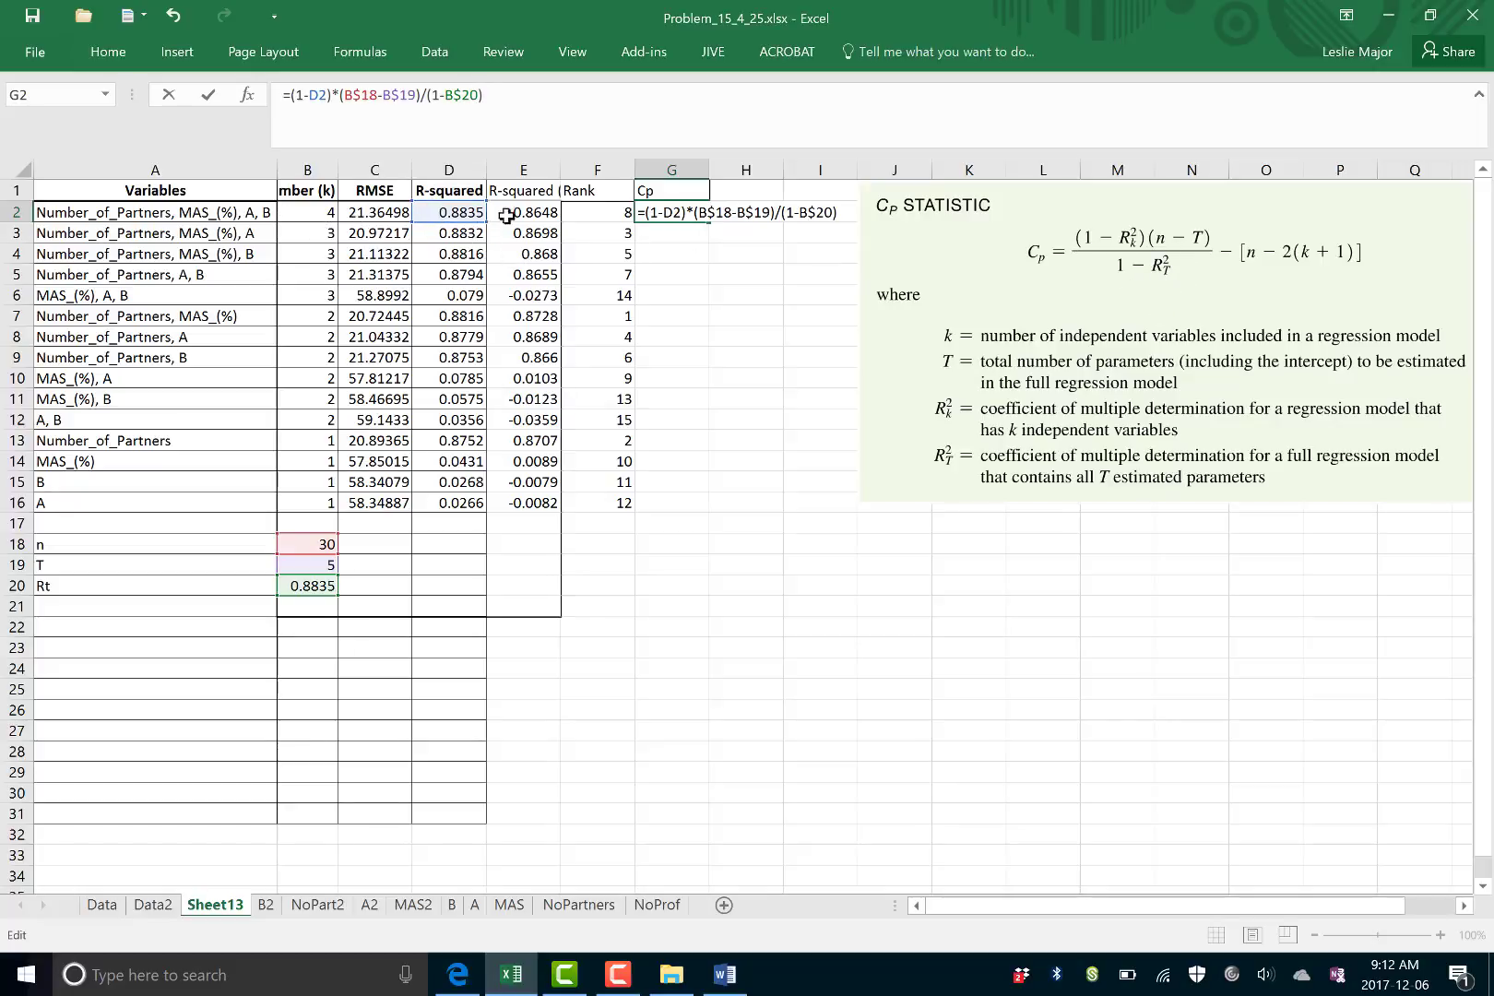
{"action": "type", "text": "-("}
{"action": "left_click", "coordinate": [305, 544]}
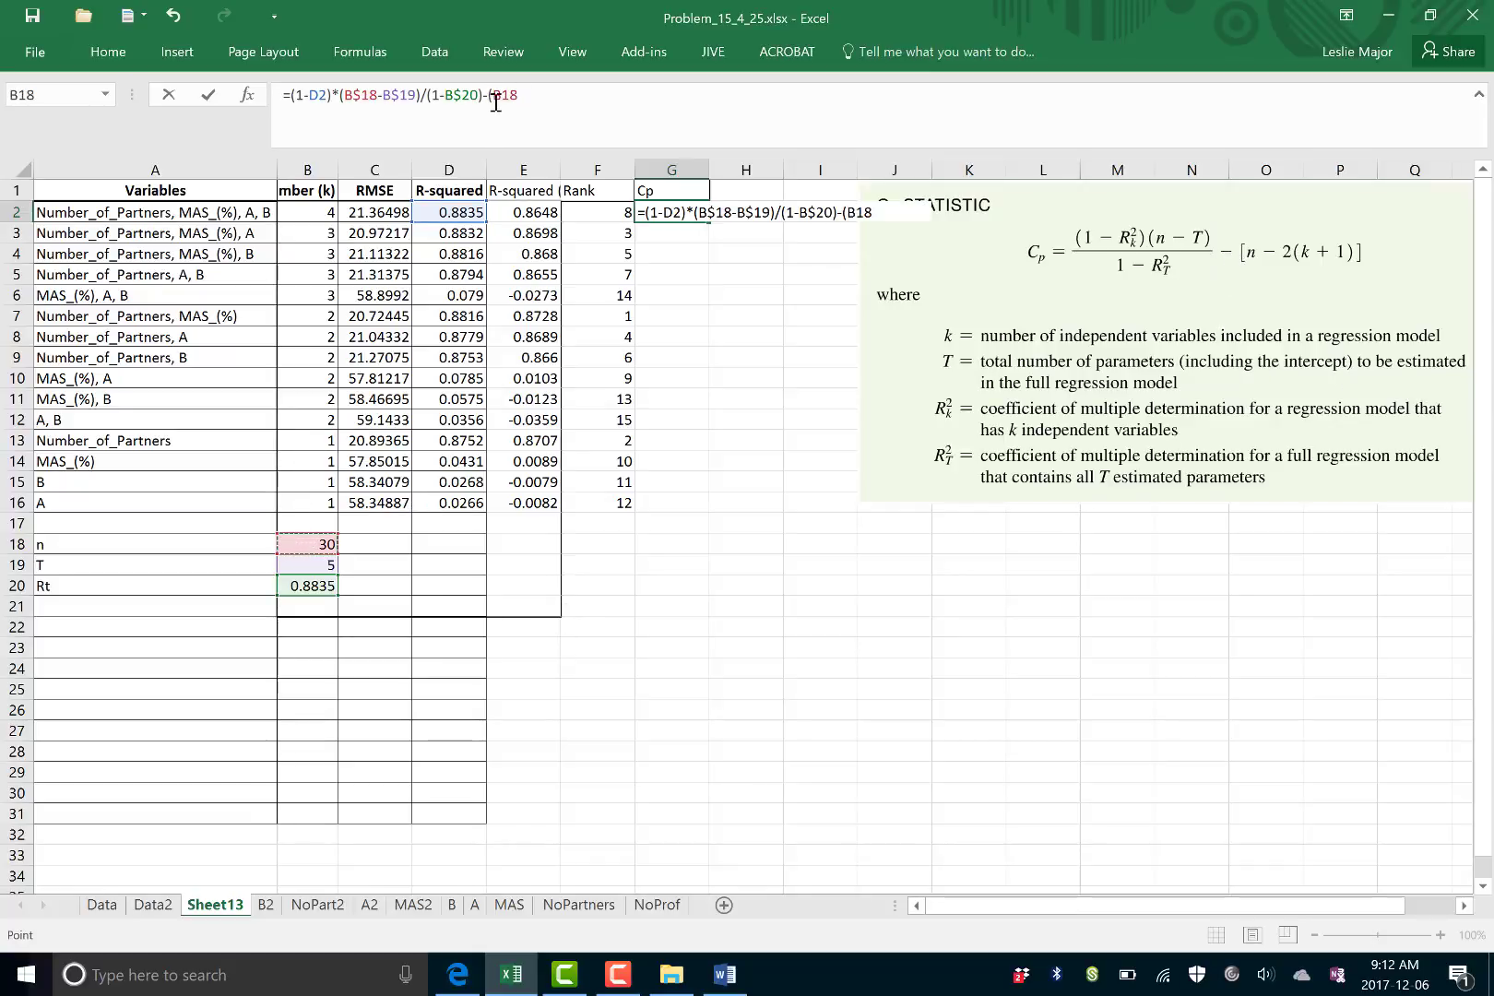
{"action": "key", "text": "F4"}
{"action": "key", "text": "F4"}
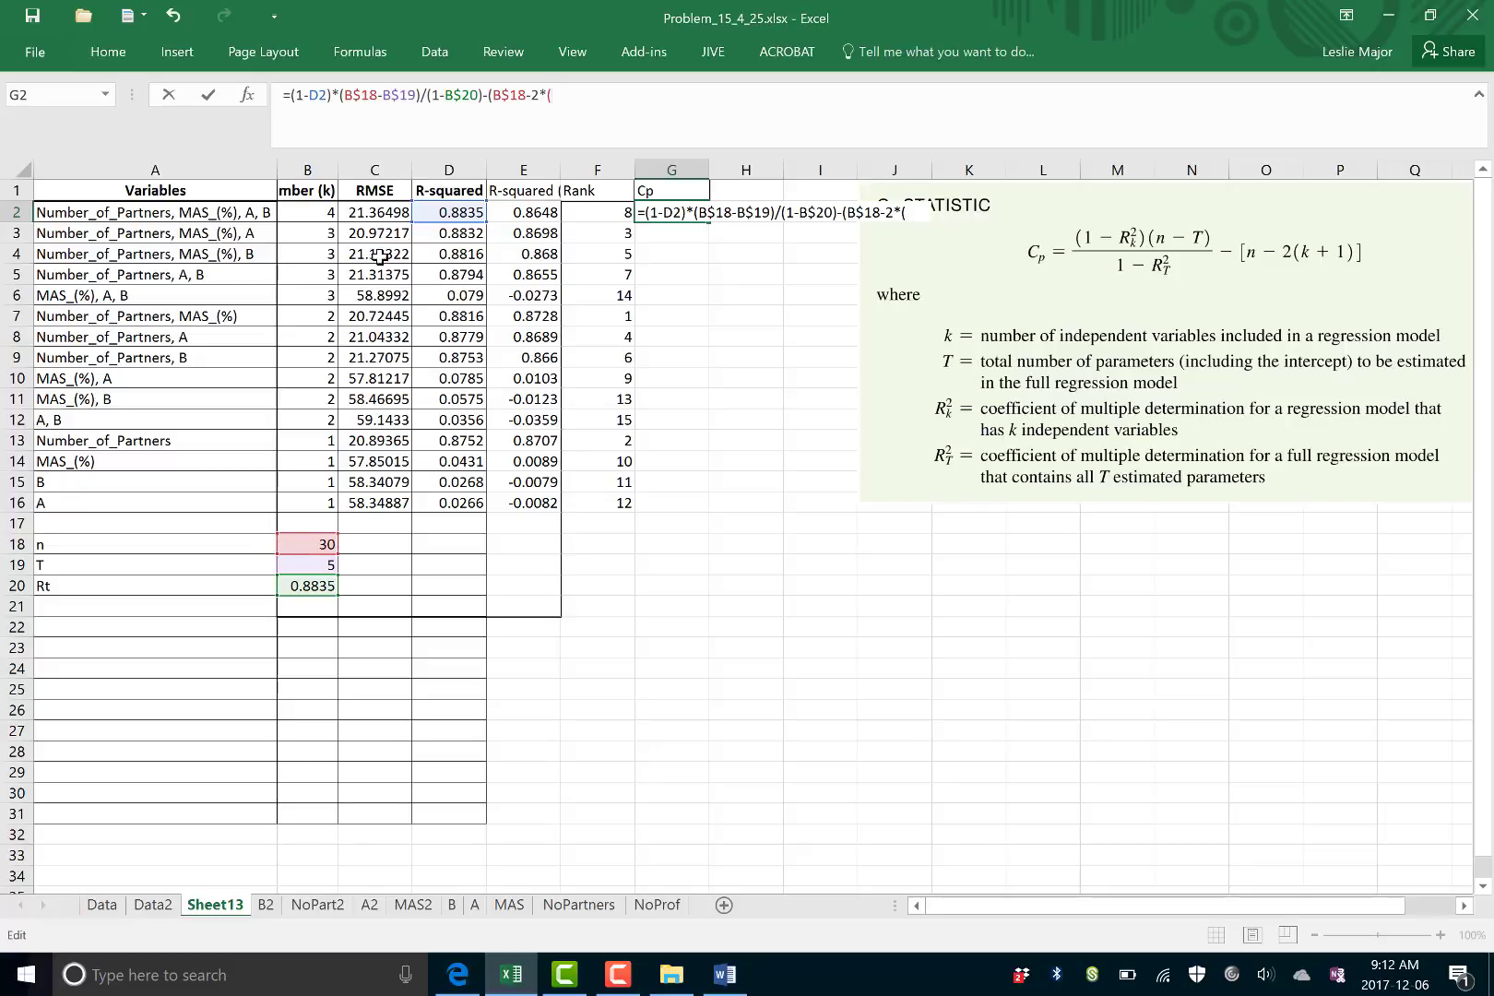
{"action": "left_click", "coordinate": [319, 213]}
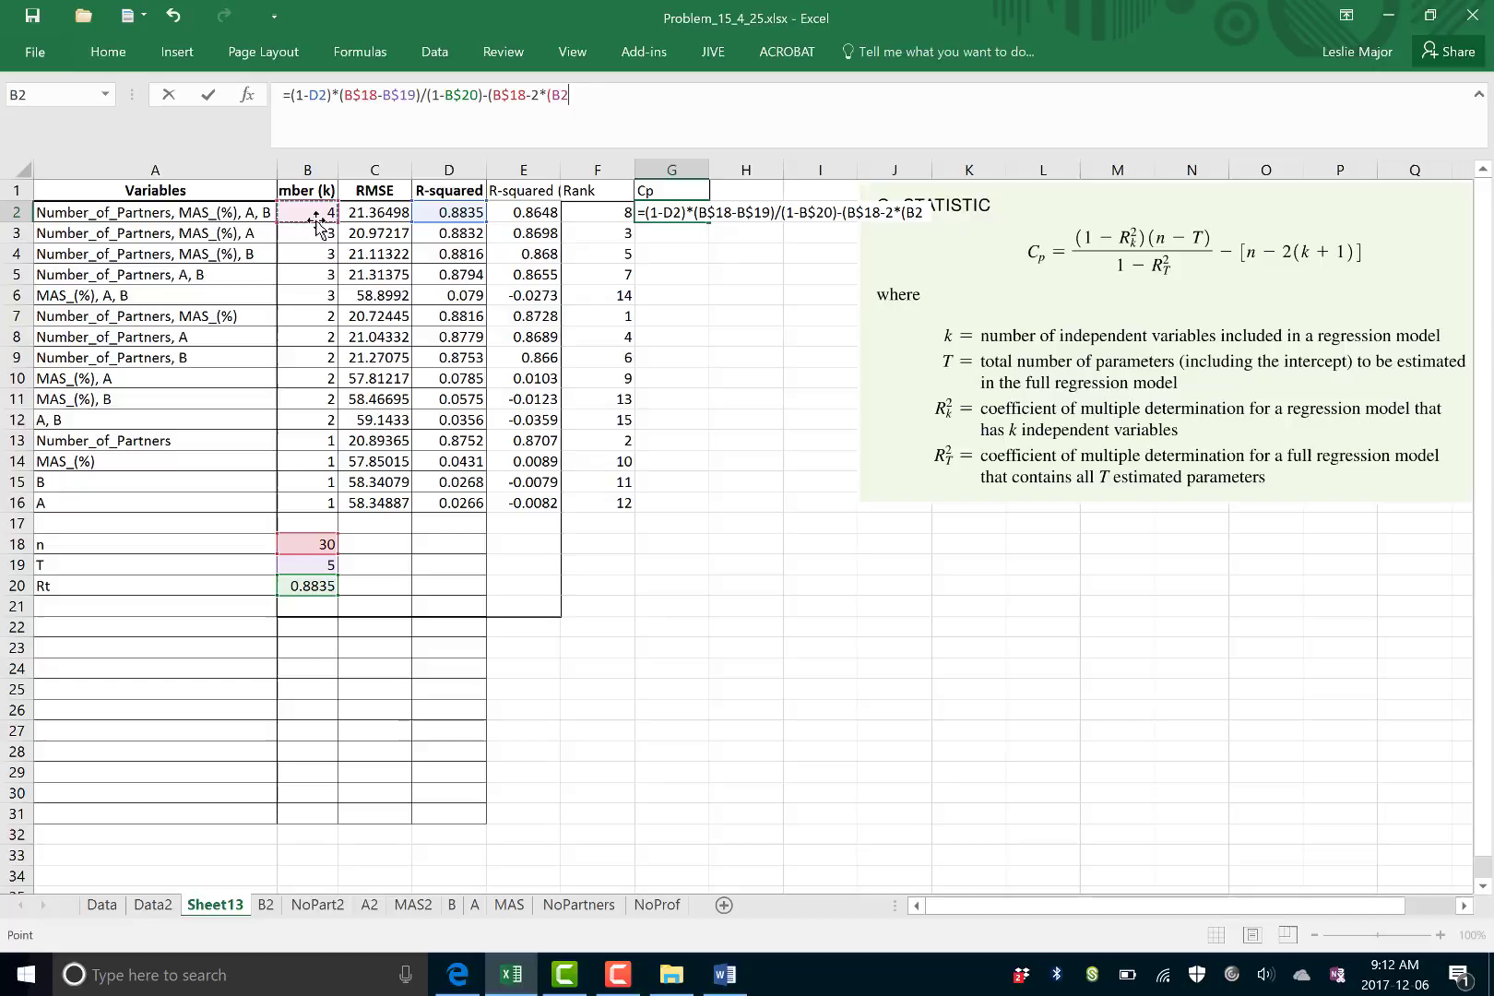
{"action": "type", "text": "+1"}
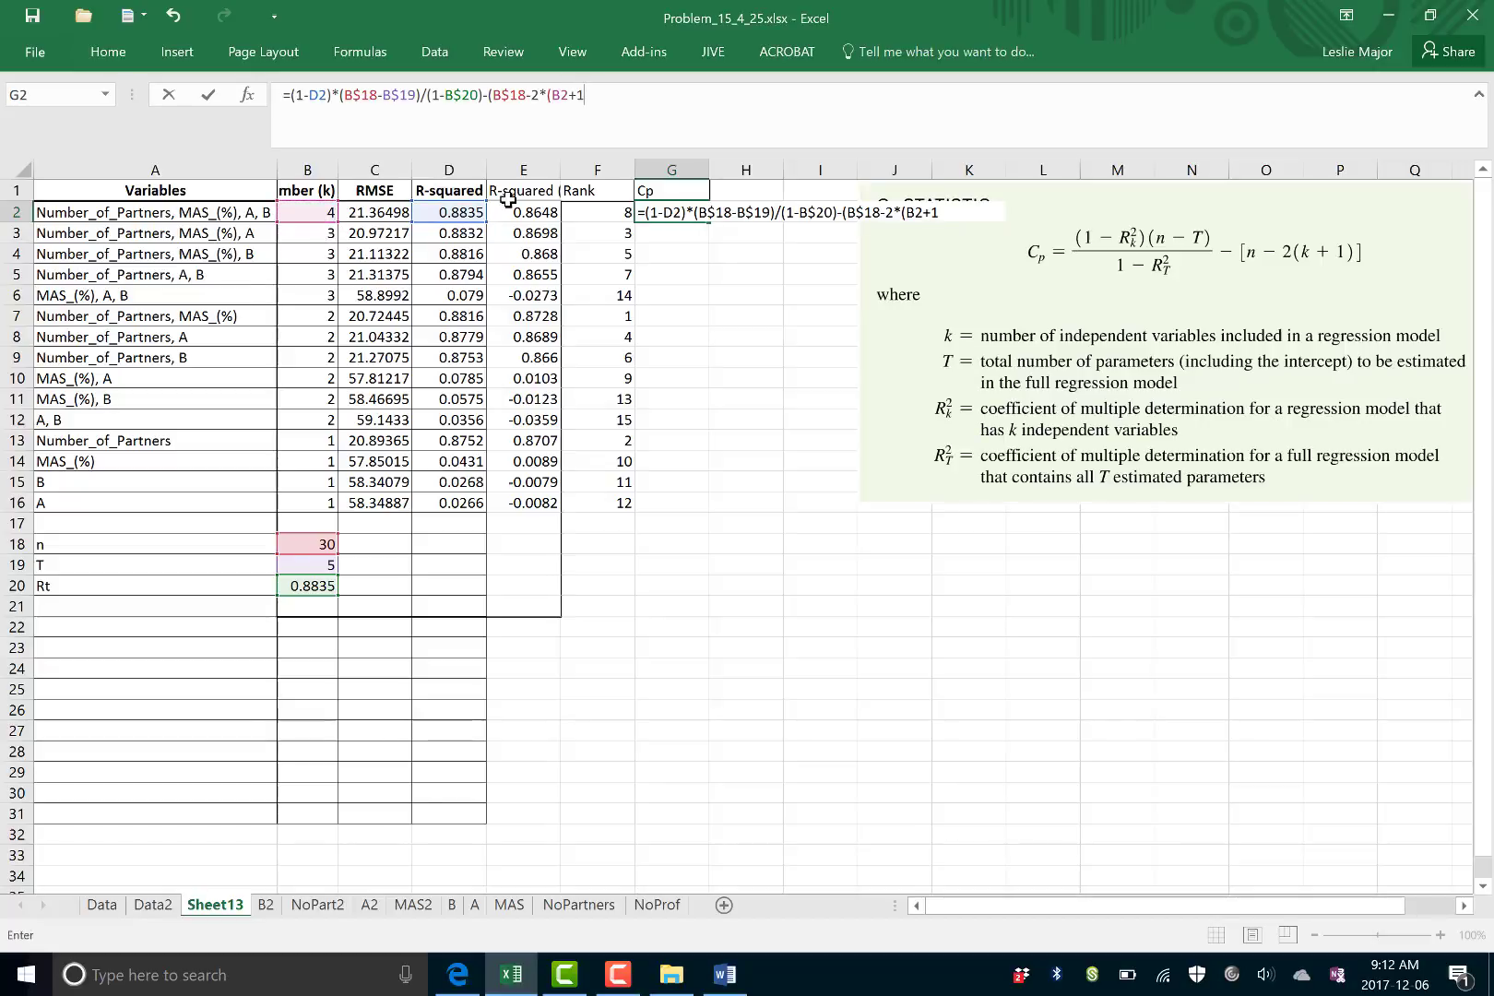
{"action": "type", "text": ")"}
{"action": "key", "text": "Return"}
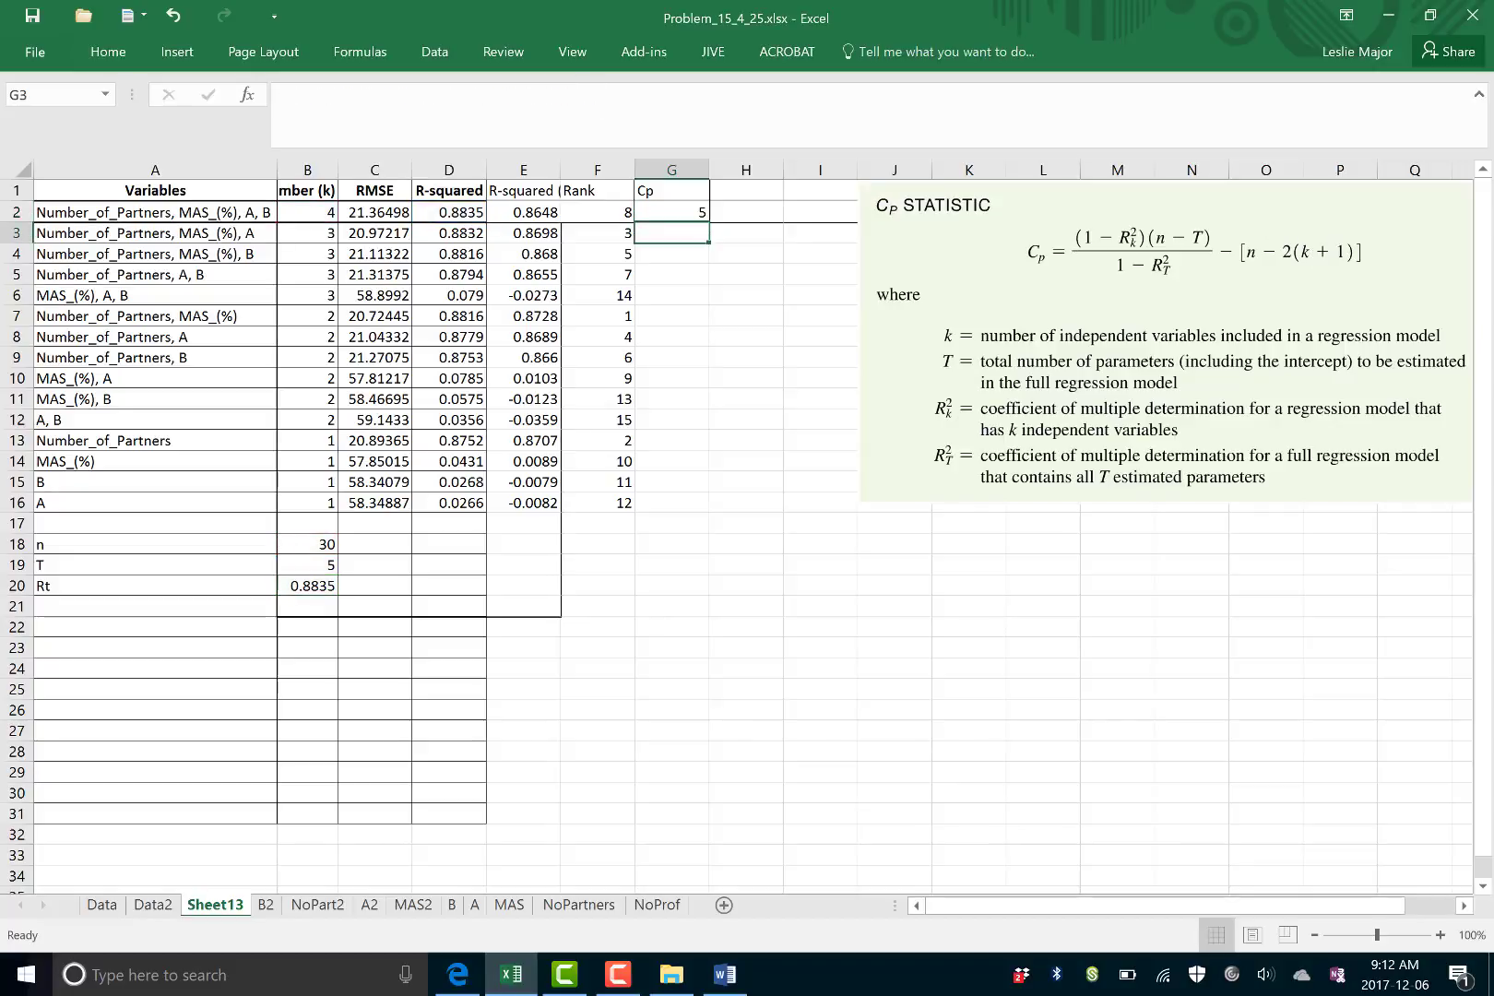
{"action": "left_click", "coordinate": [692, 213]}
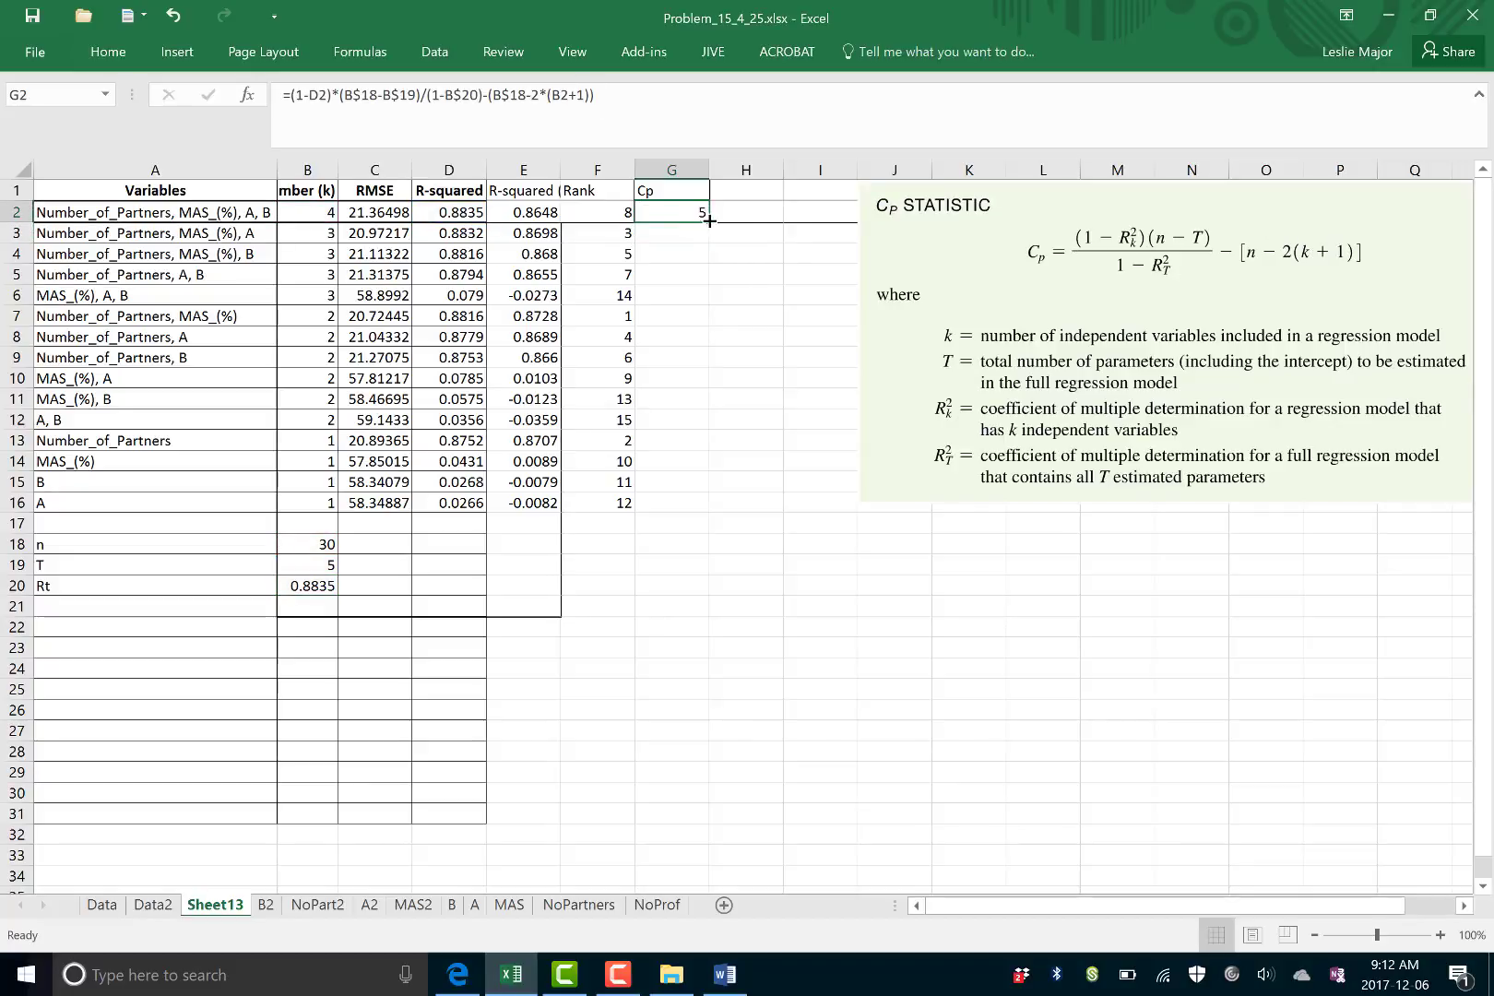
{"action": "left_click_drag", "start_coordinate": [708, 221], "coordinate": [721, 510]}
- Add a k+1 column after Cp, computing each model's k plus 1, filled down to row 16
{"action": "left_click", "coordinate": [747, 312]}
{"action": "left_click", "coordinate": [750, 193]}
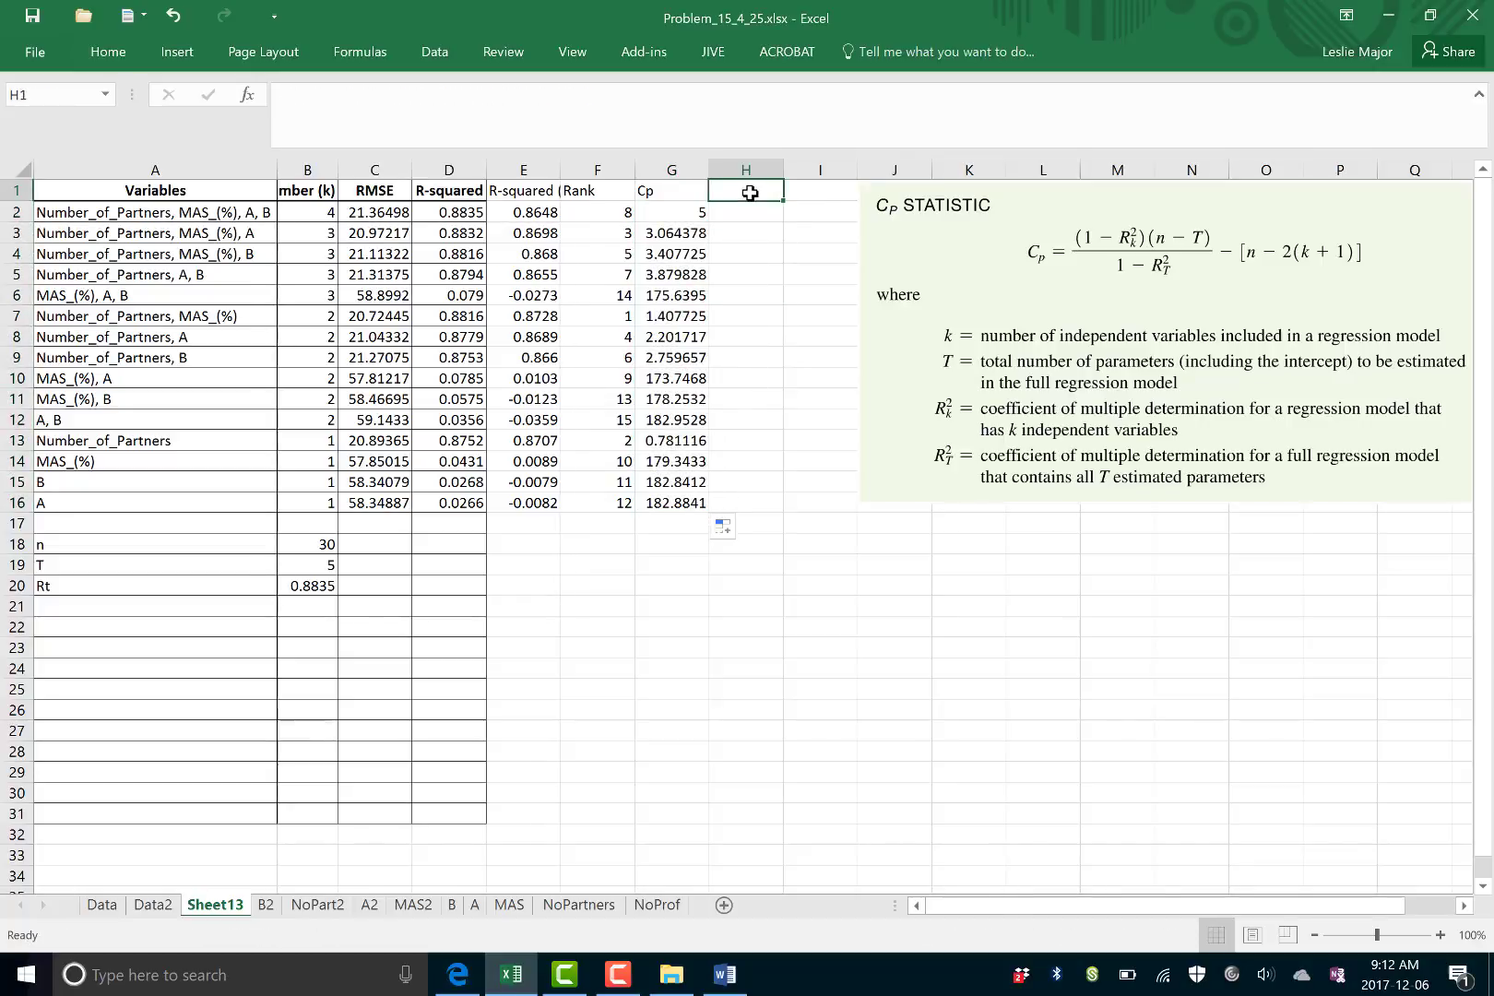
{"action": "type", "text": "k+1"}
{"action": "key", "text": "Return"}
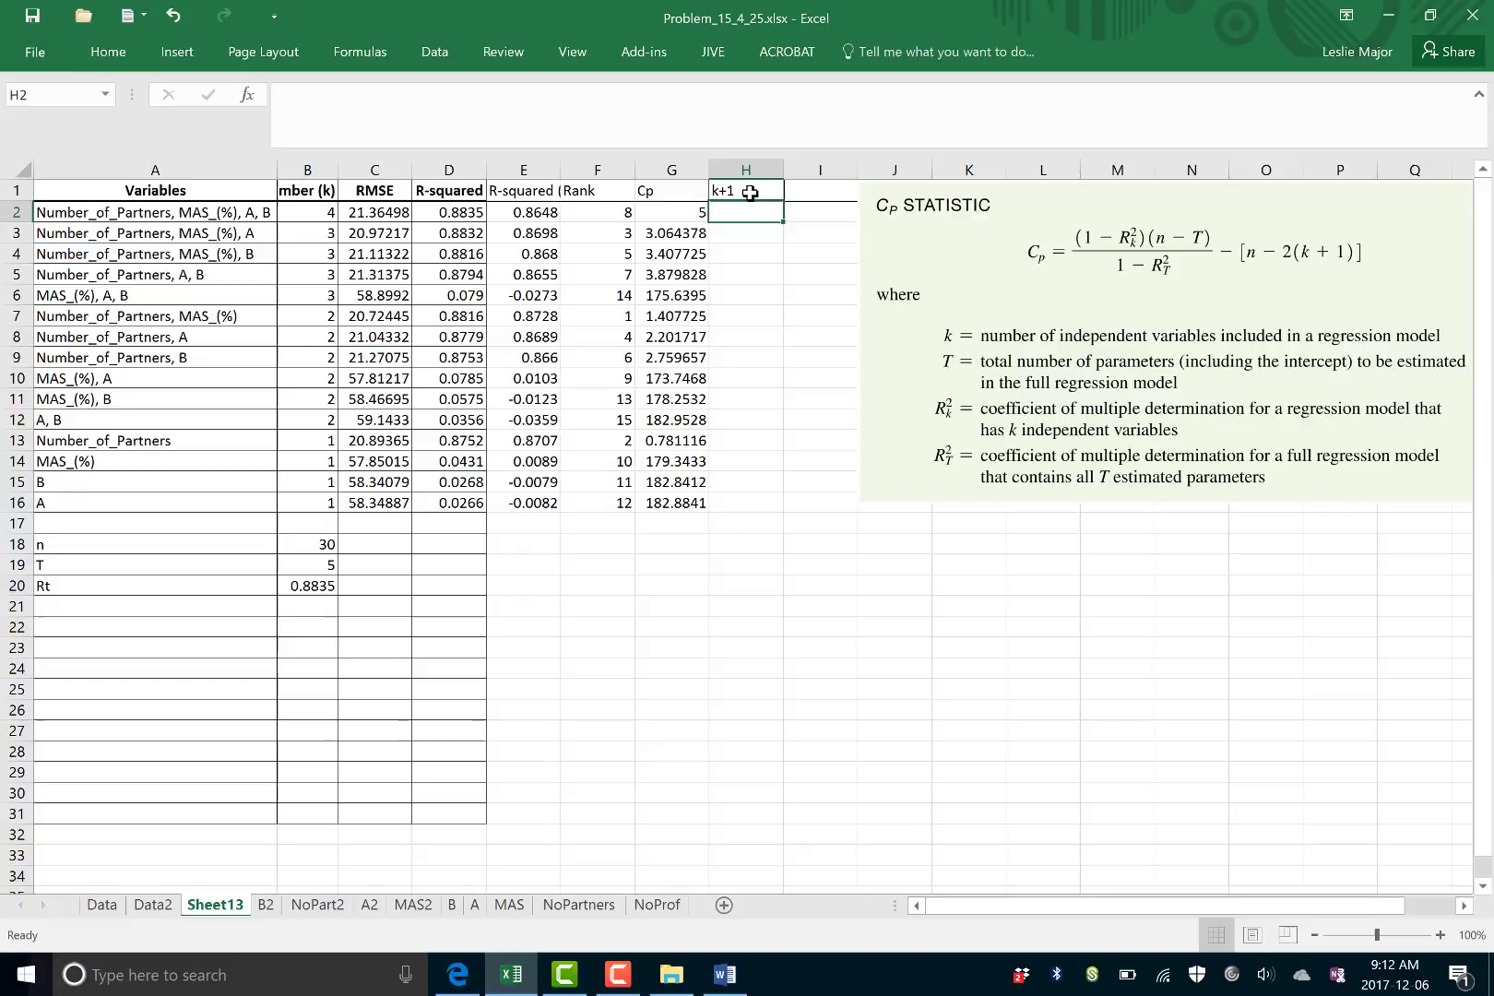
{"action": "type", "text": "="}
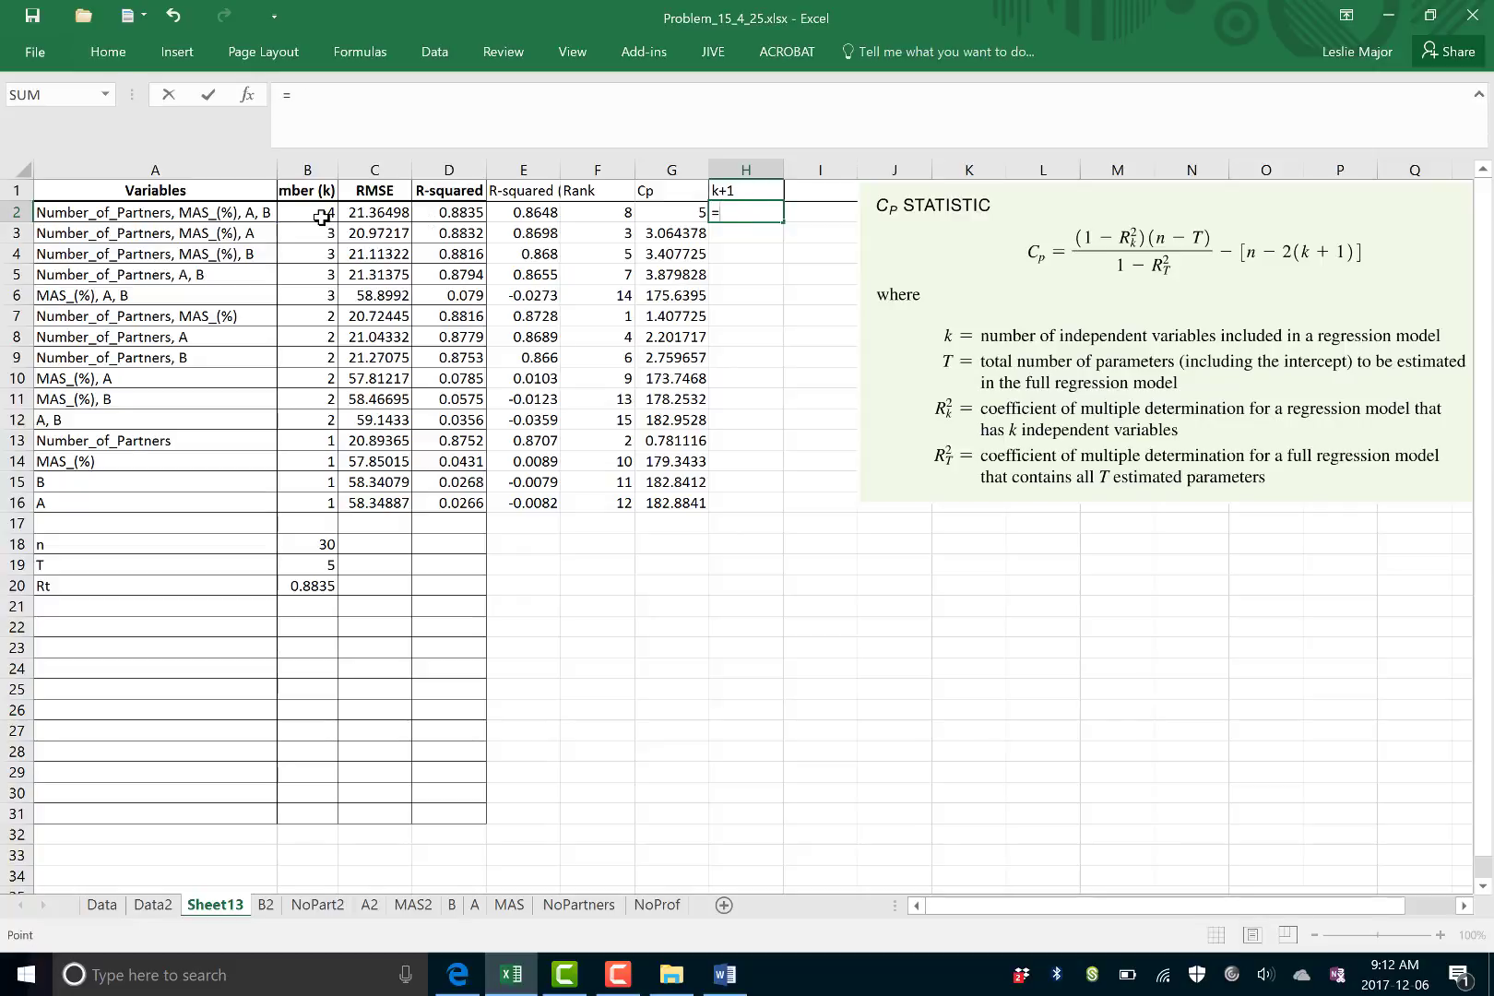
{"action": "left_click", "coordinate": [321, 216]}
{"action": "type", "text": "+1"}
{"action": "key", "text": "Return"}
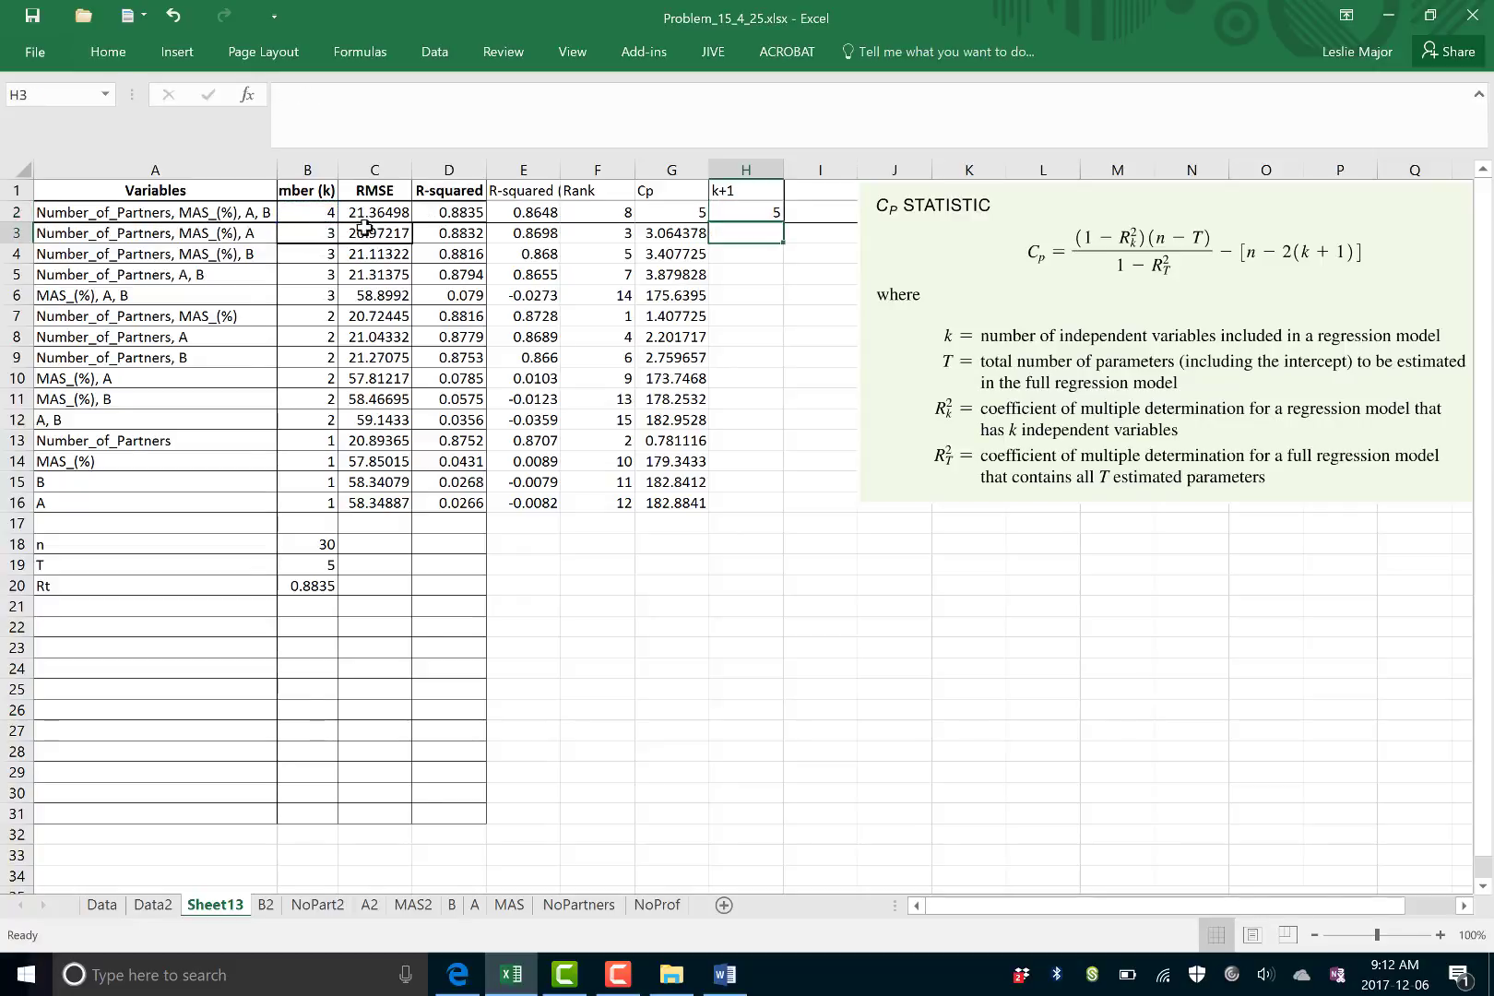
{"action": "left_click", "coordinate": [768, 210]}
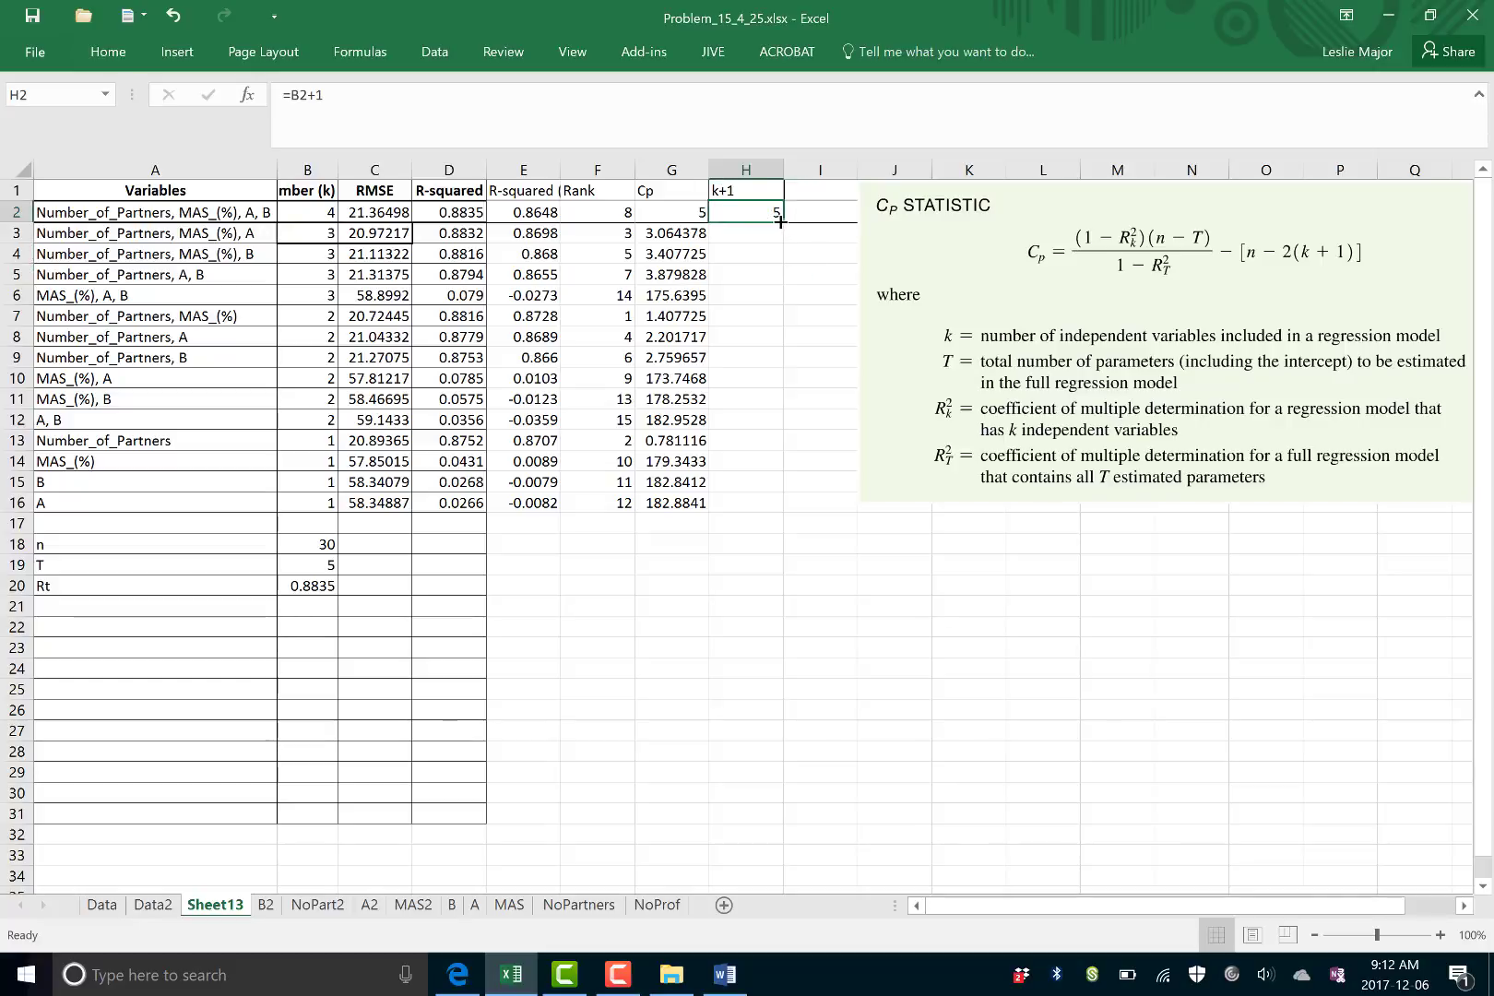
{"action": "left_click_drag", "start_coordinate": [780, 221], "coordinate": [791, 509]}
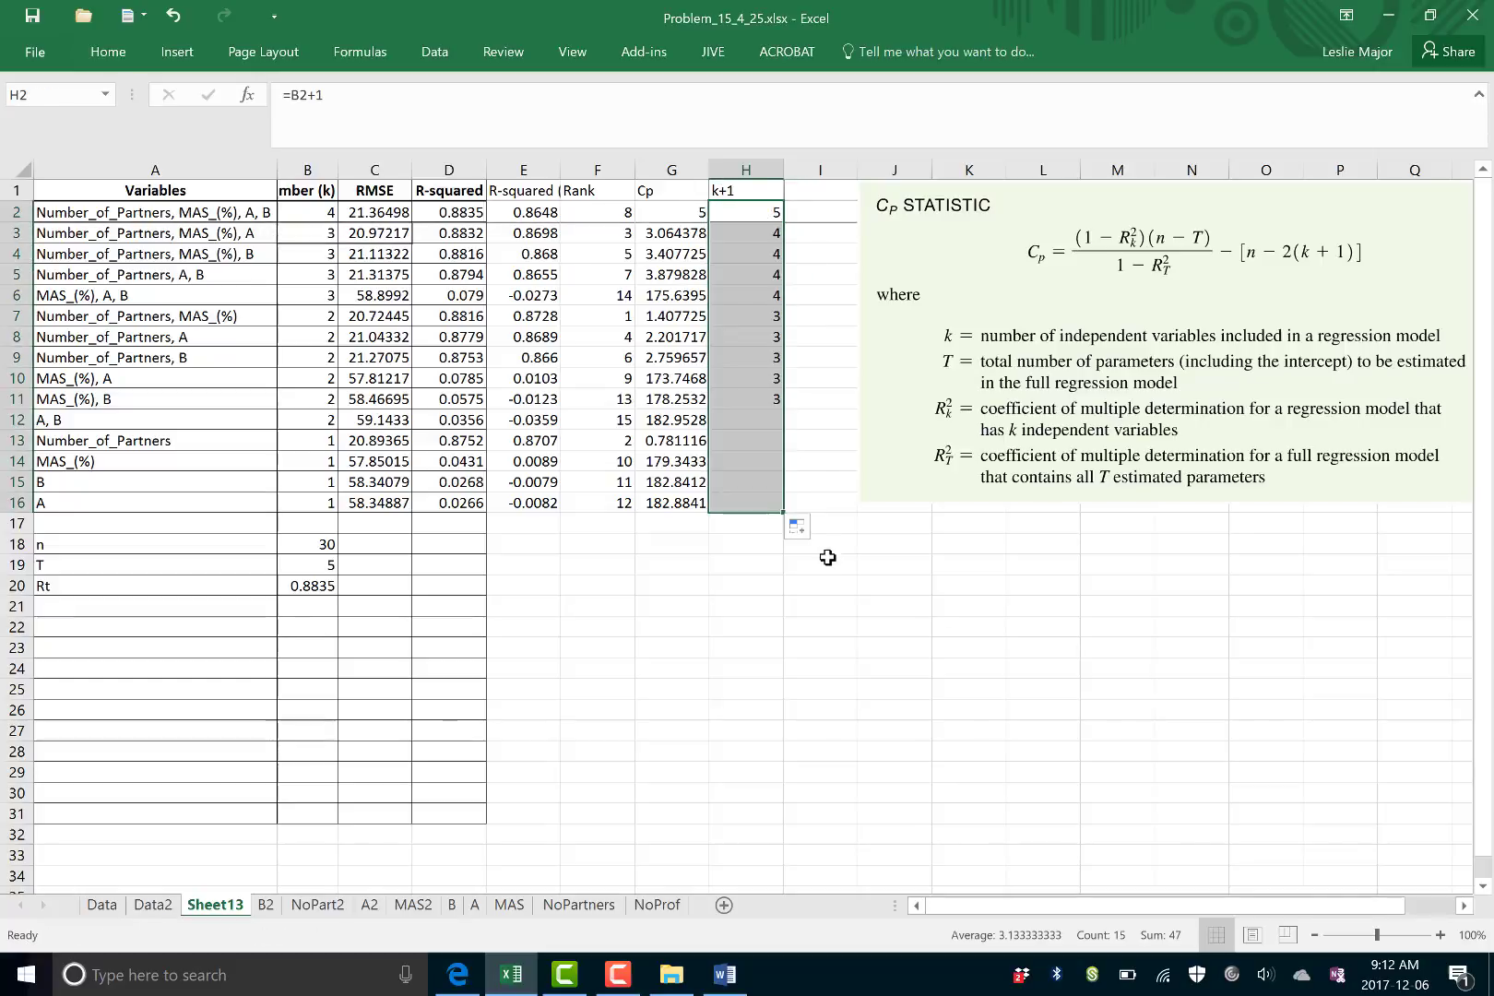
{"action": "left_click", "coordinate": [763, 293]}
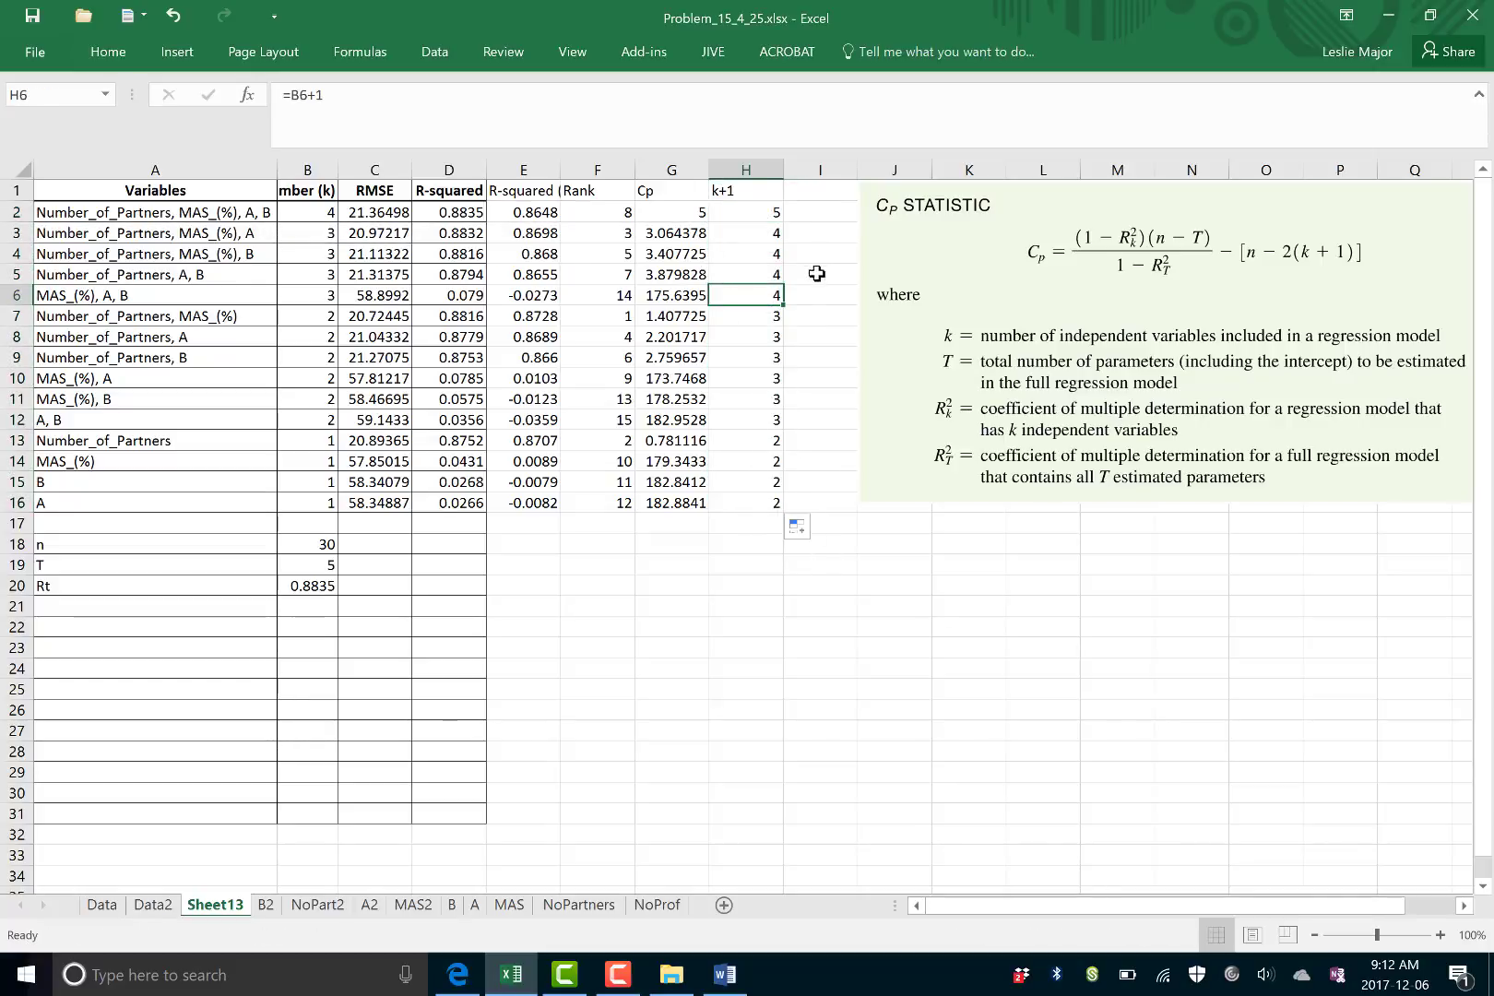
- Shade the full model's Cp and k+1 cells yellow
{"action": "left_click_drag", "start_coordinate": [683, 214], "coordinate": [754, 213]}
{"action": "right_click", "coordinate": [737, 218]}
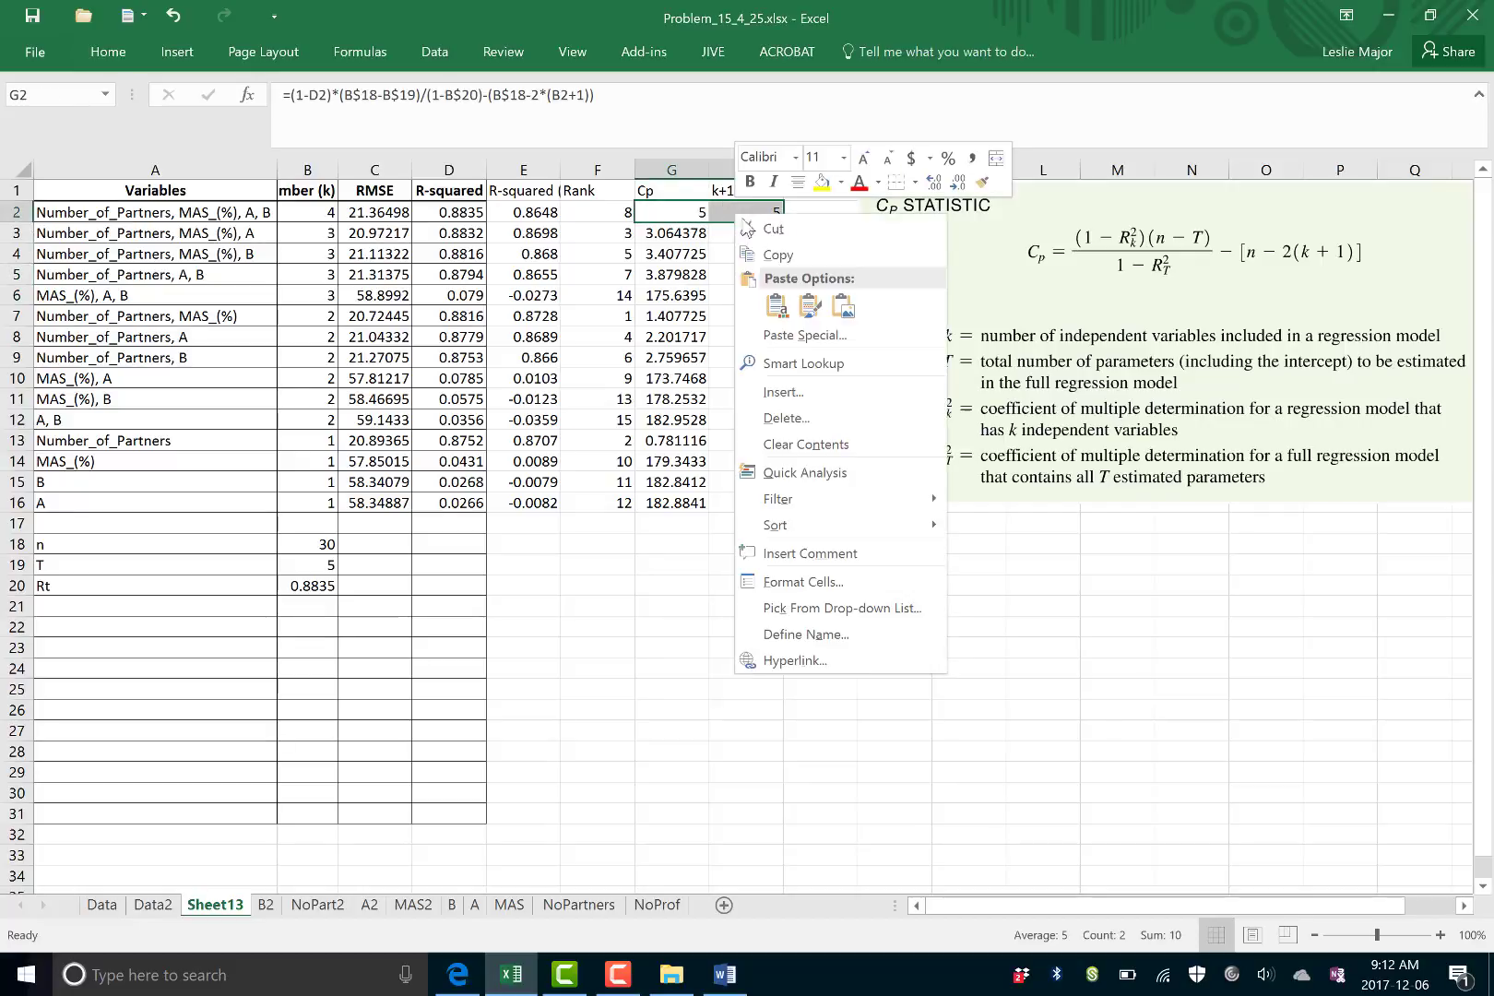
{"action": "left_click", "coordinate": [821, 182]}
{"action": "left_click", "coordinate": [745, 253]}
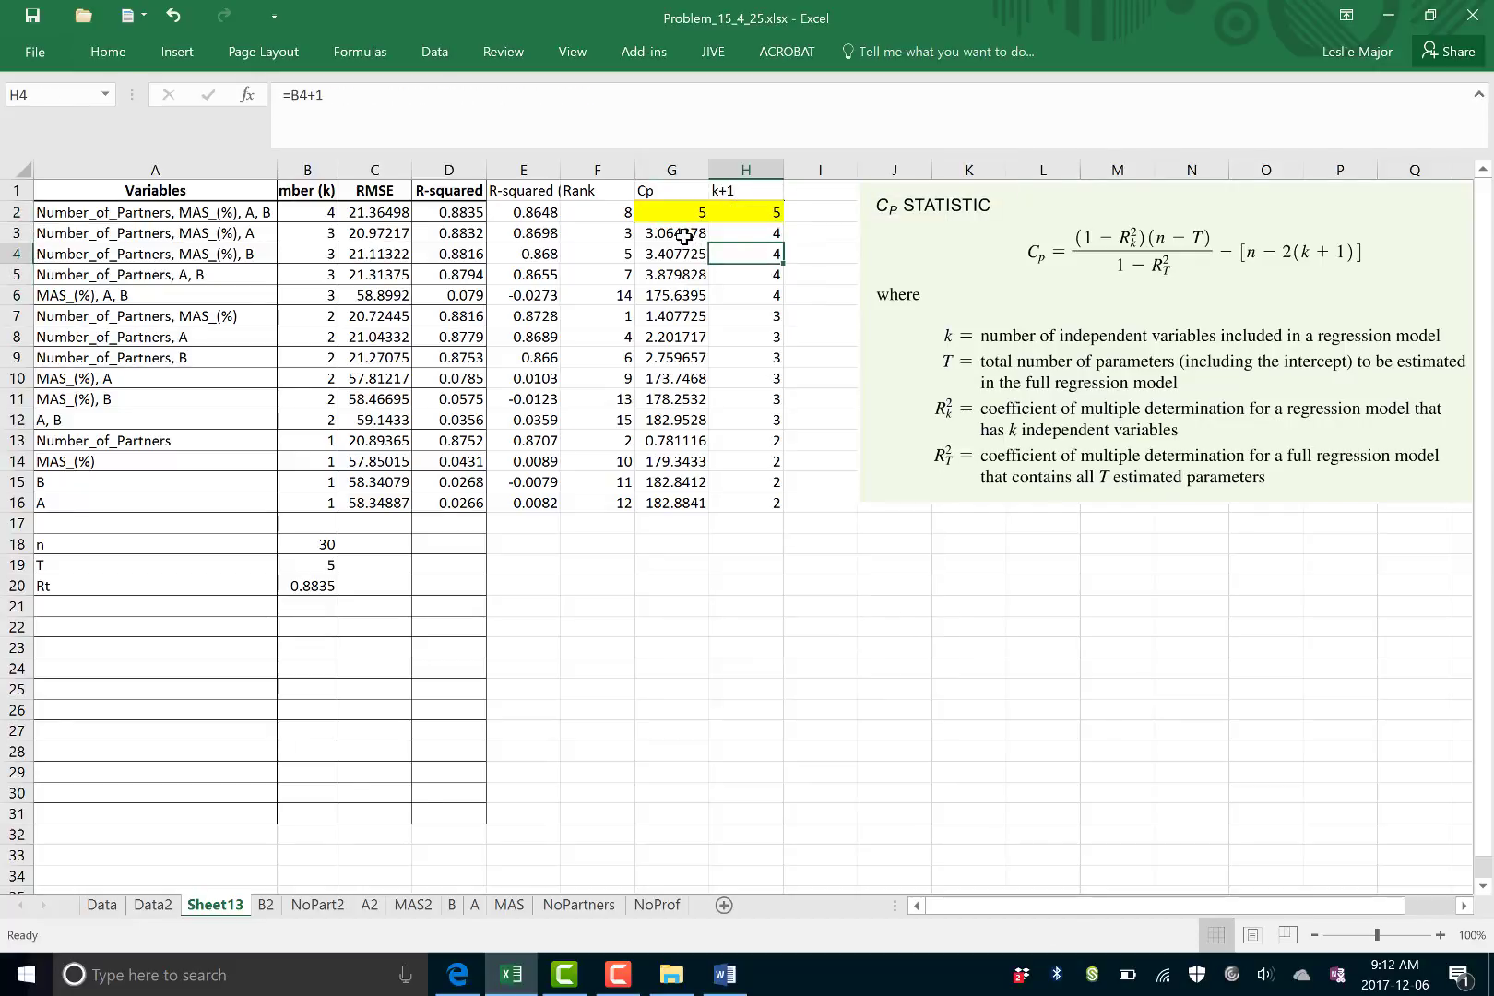
- Compare each model's Cp value against its k+1 value across the table
{"action": "left_click", "coordinate": [683, 235]}
{"action": "left_click_drag", "start_coordinate": [721, 243], "coordinate": [738, 277]}
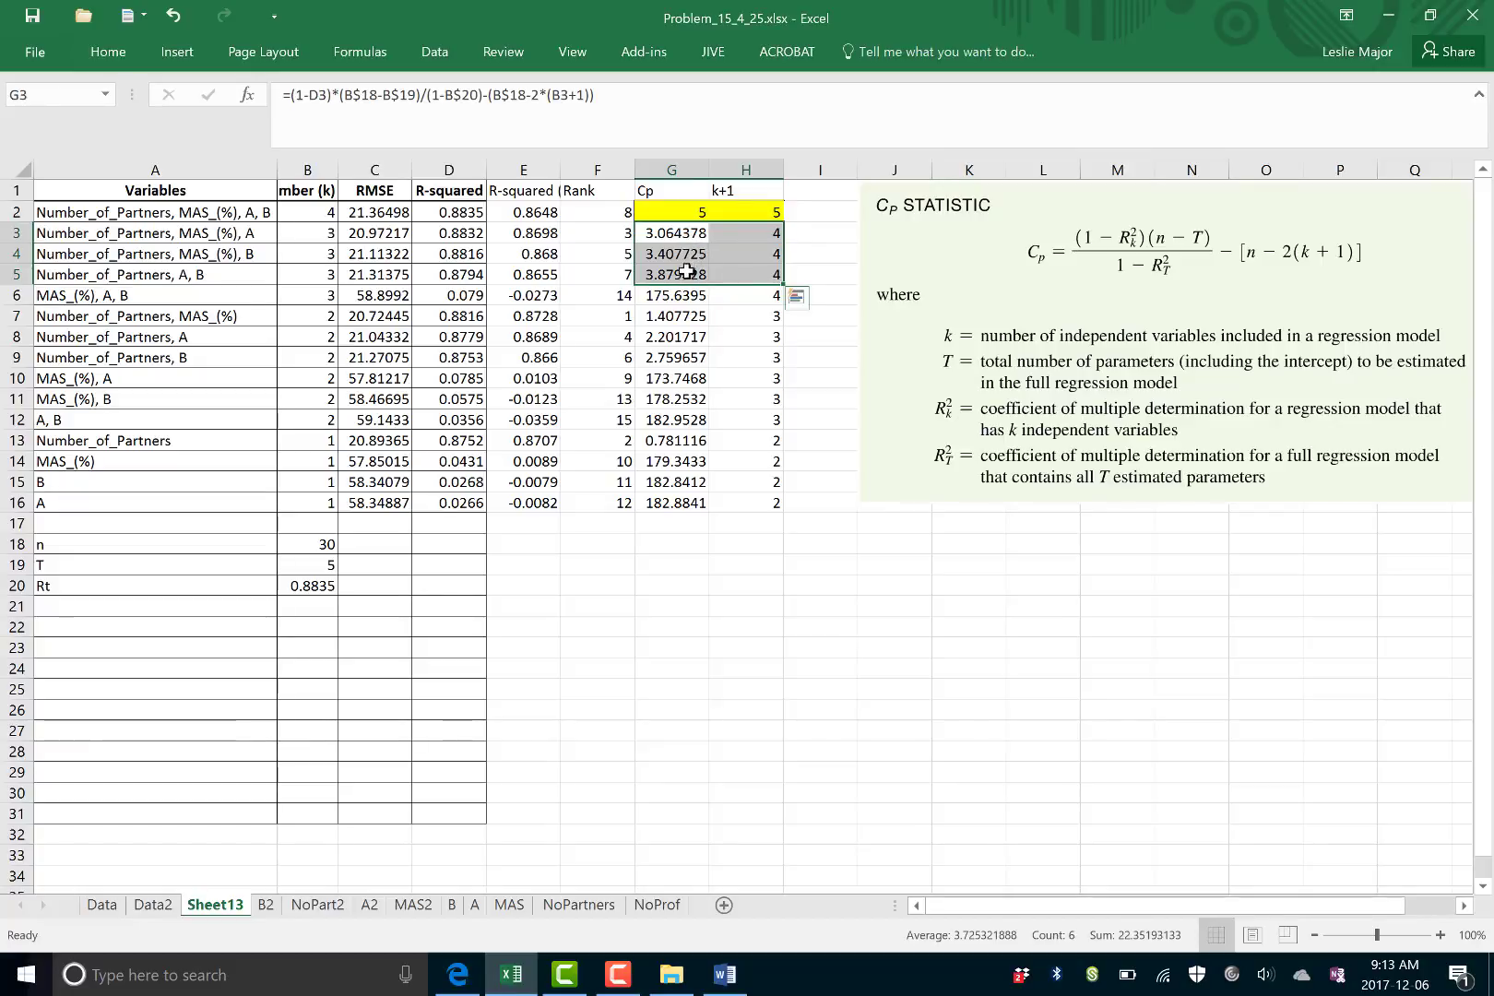
{"action": "left_click_drag", "start_coordinate": [679, 276], "coordinate": [734, 282]}
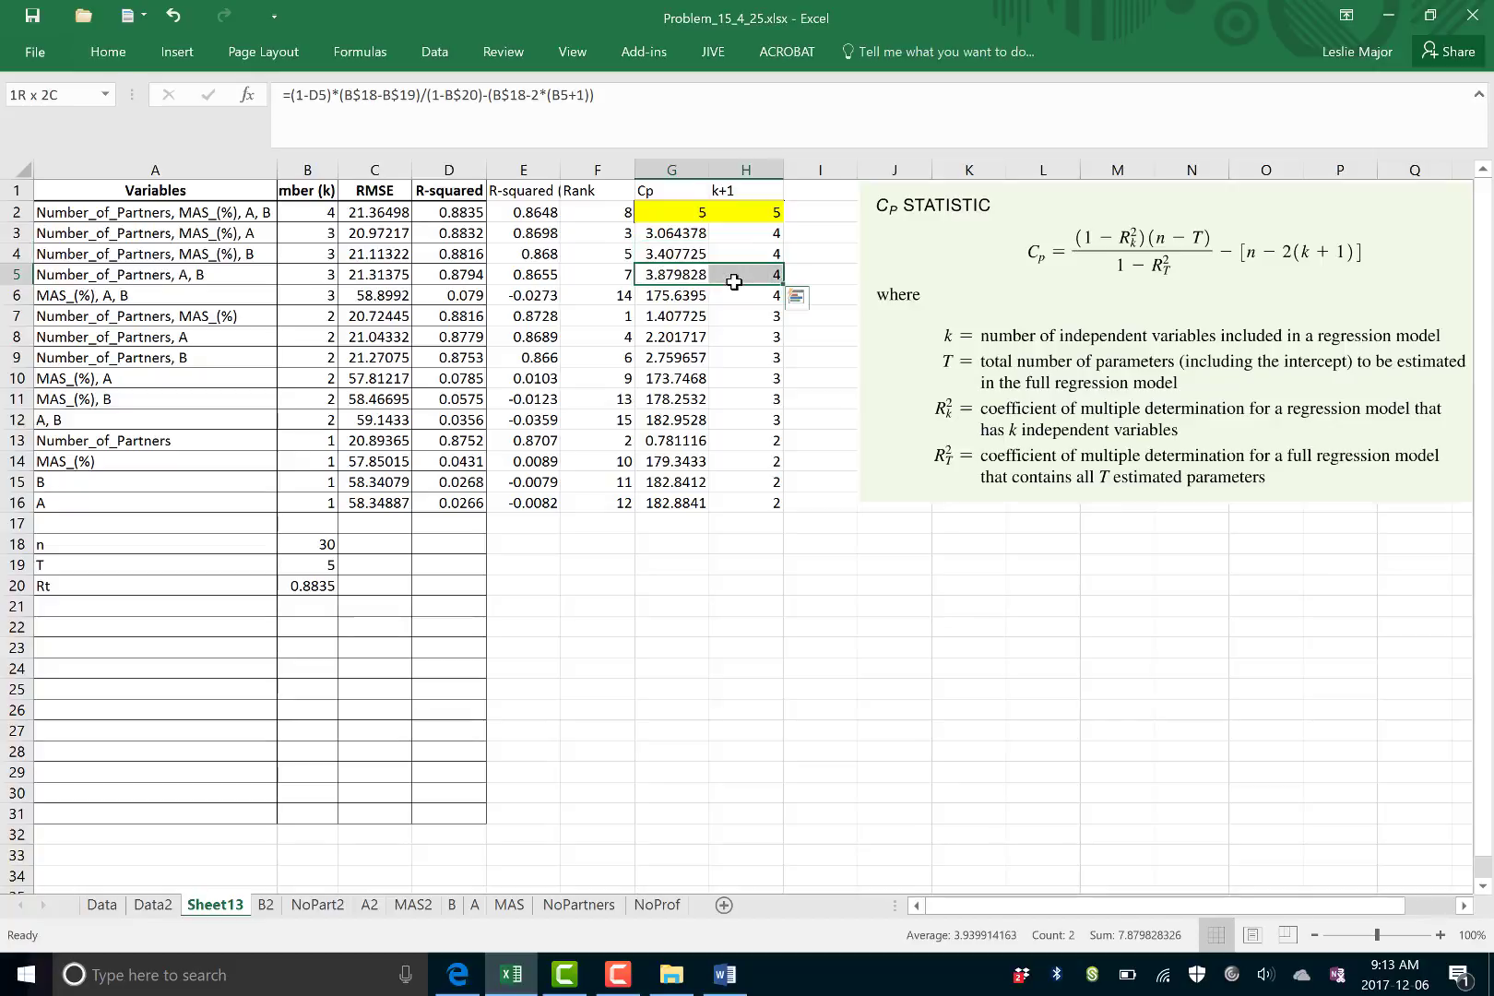
{"action": "left_click", "coordinate": [673, 213]}
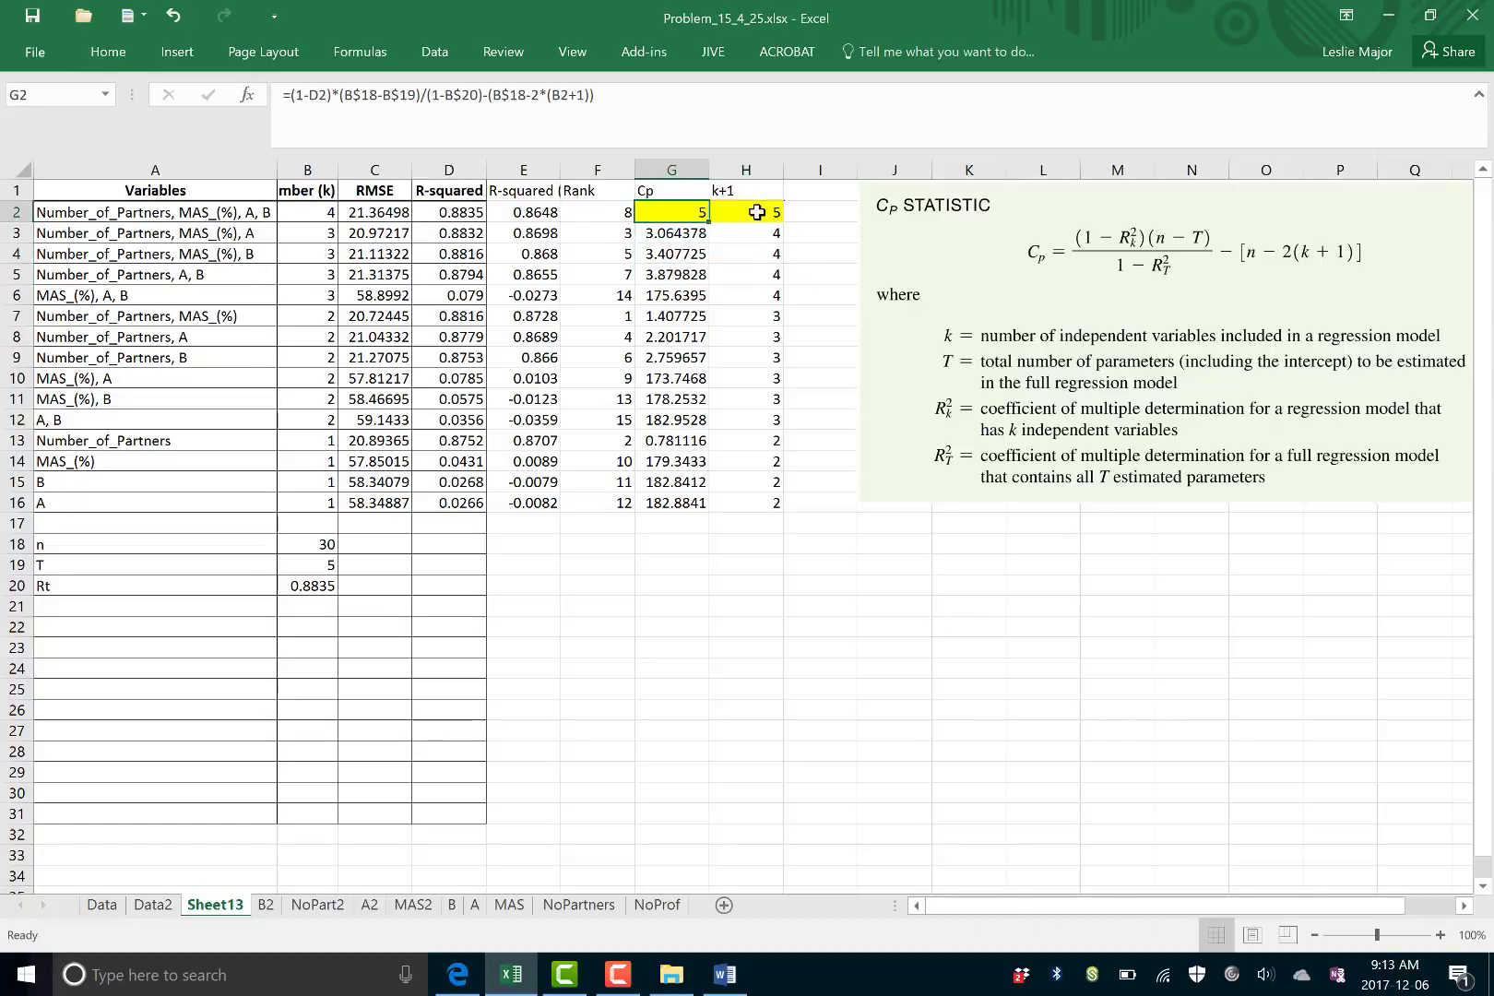
{"action": "left_click", "coordinate": [764, 212]}
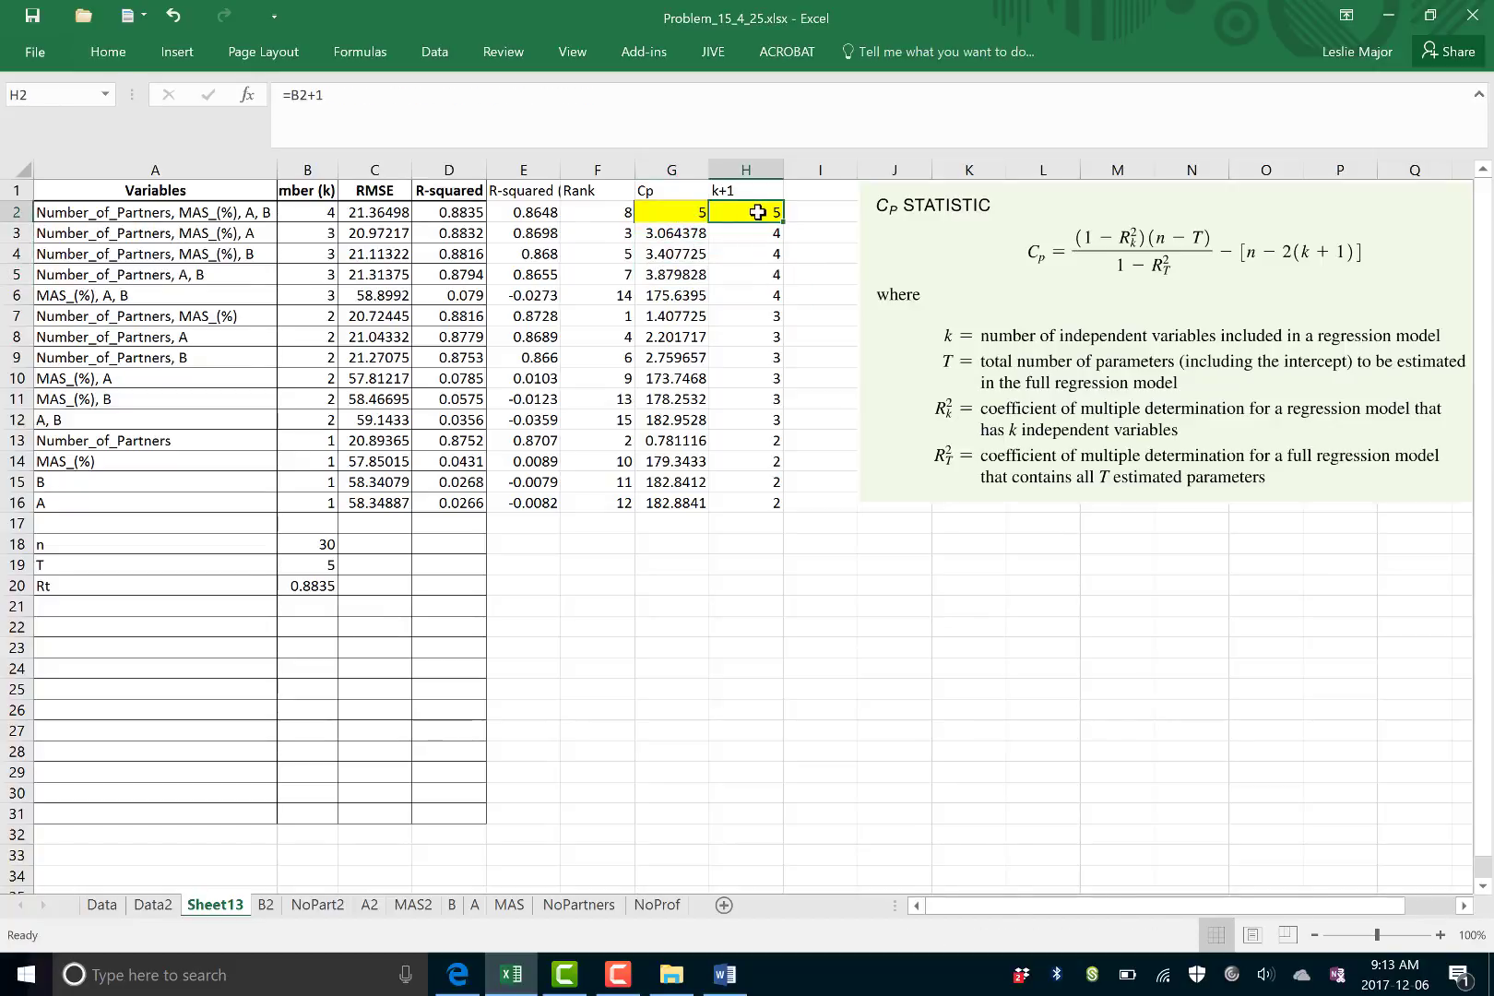
{"action": "left_click", "coordinate": [671, 338]}
{"action": "left_click", "coordinate": [676, 357]}
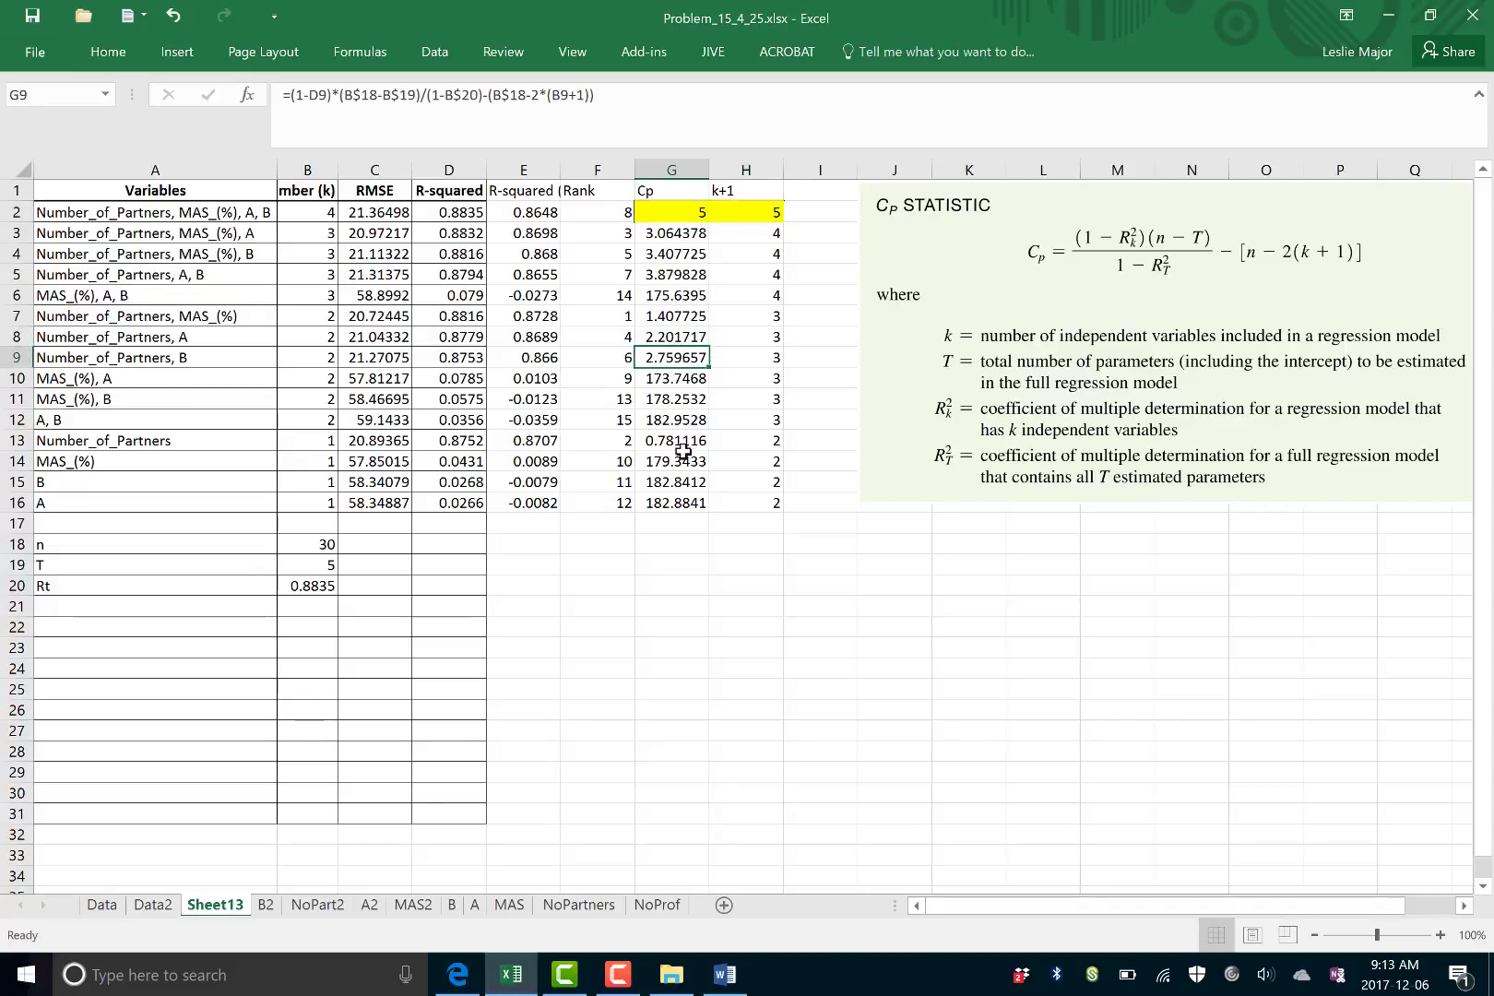
{"action": "left_click_drag", "start_coordinate": [671, 357], "coordinate": [767, 356]}
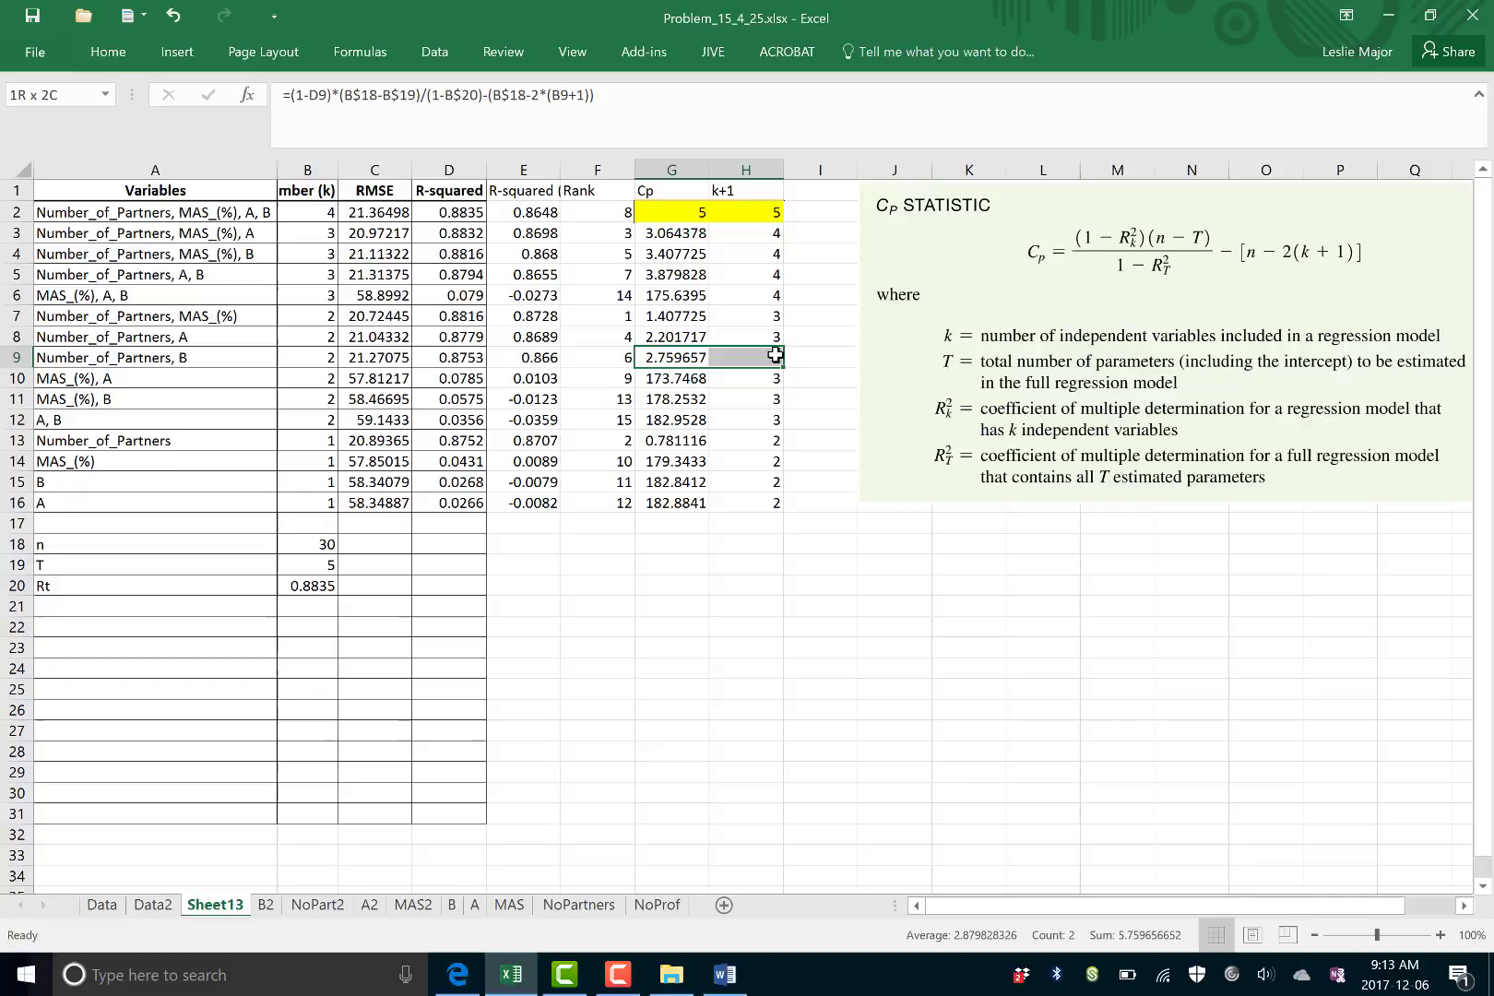
{"action": "left_click", "coordinate": [683, 233]}
{"action": "left_click", "coordinate": [751, 230]}
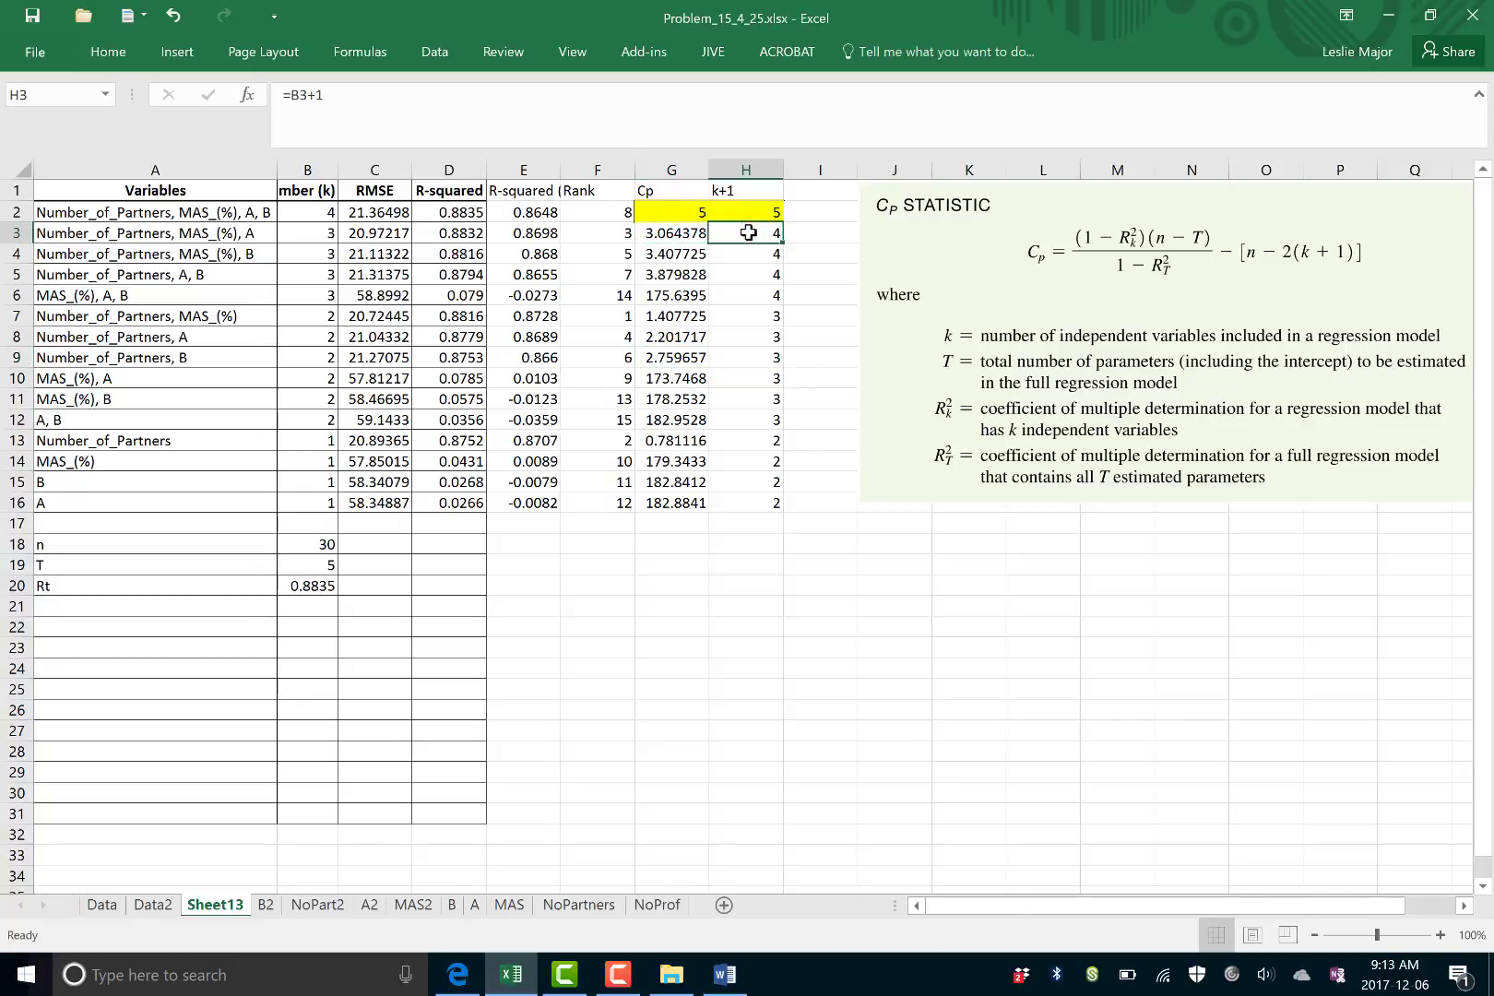
{"action": "left_click", "coordinate": [721, 343]}
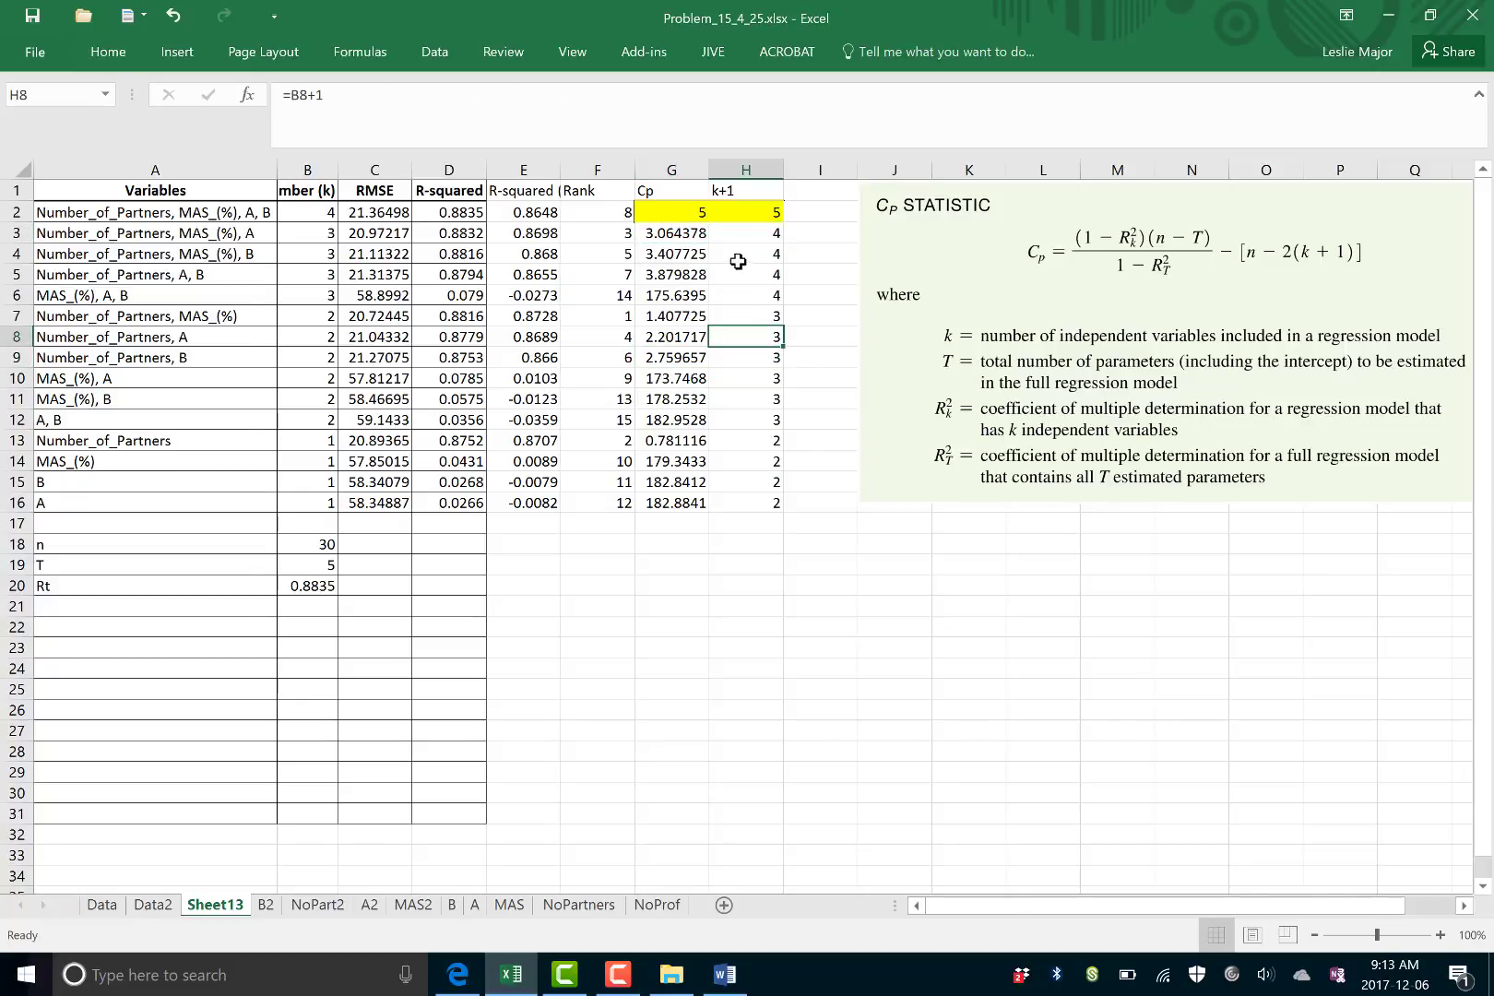
{"action": "left_click_drag", "start_coordinate": [690, 218], "coordinate": [727, 207]}
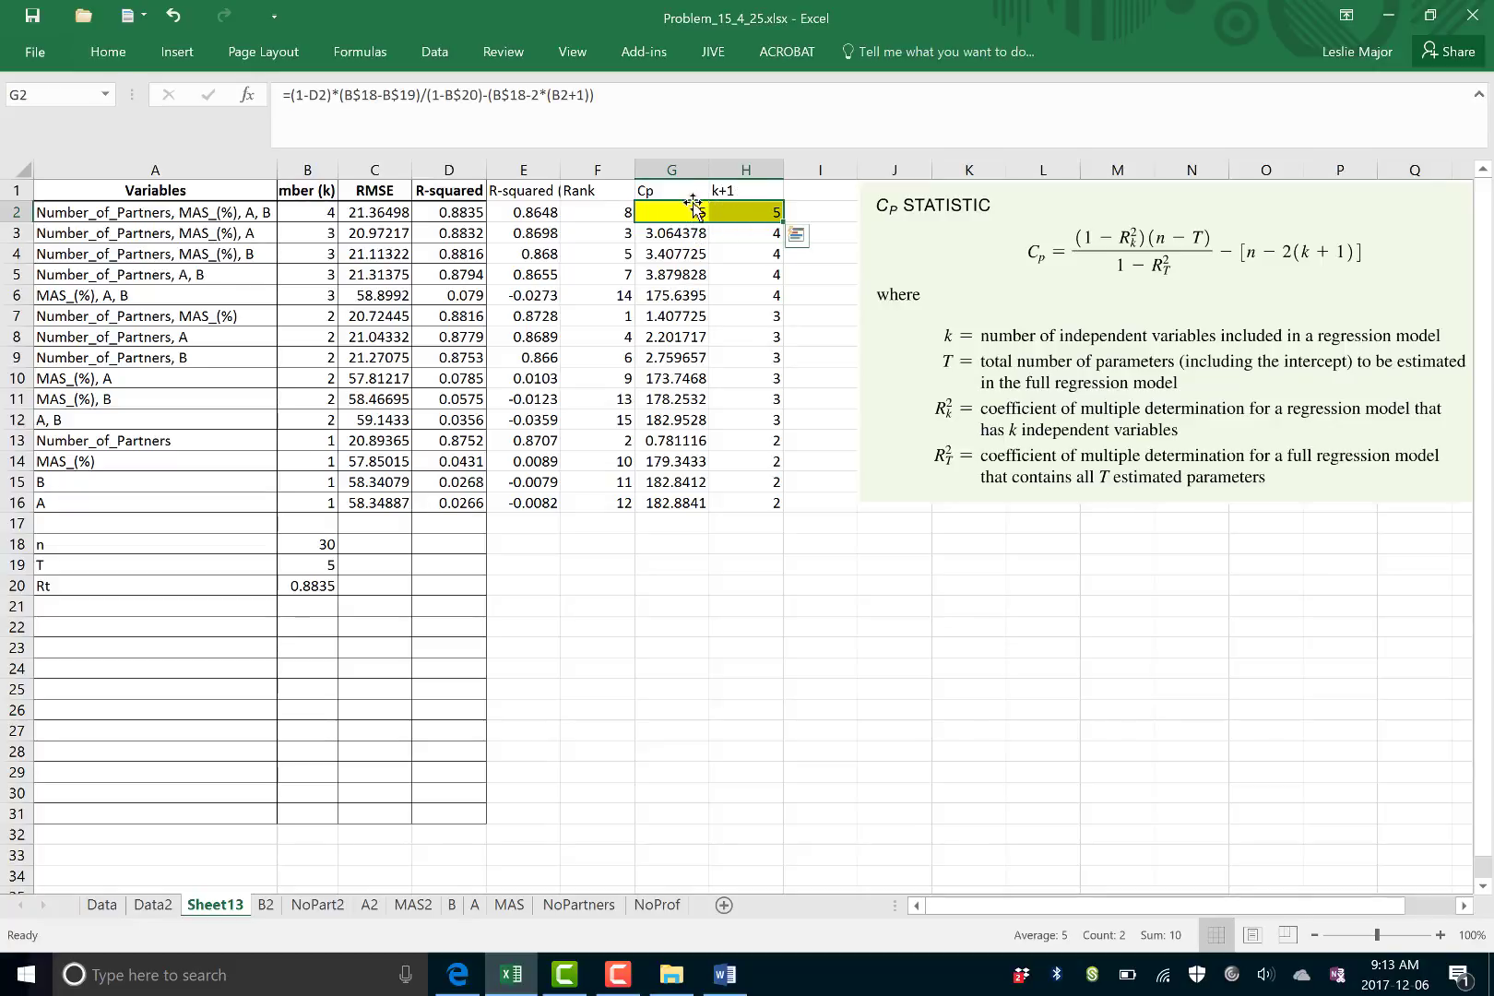
- Fill the full model's variable cell (Number_of_Partners, MAS_(%), A, B) yellow
{"action": "left_click", "coordinate": [137, 213]}
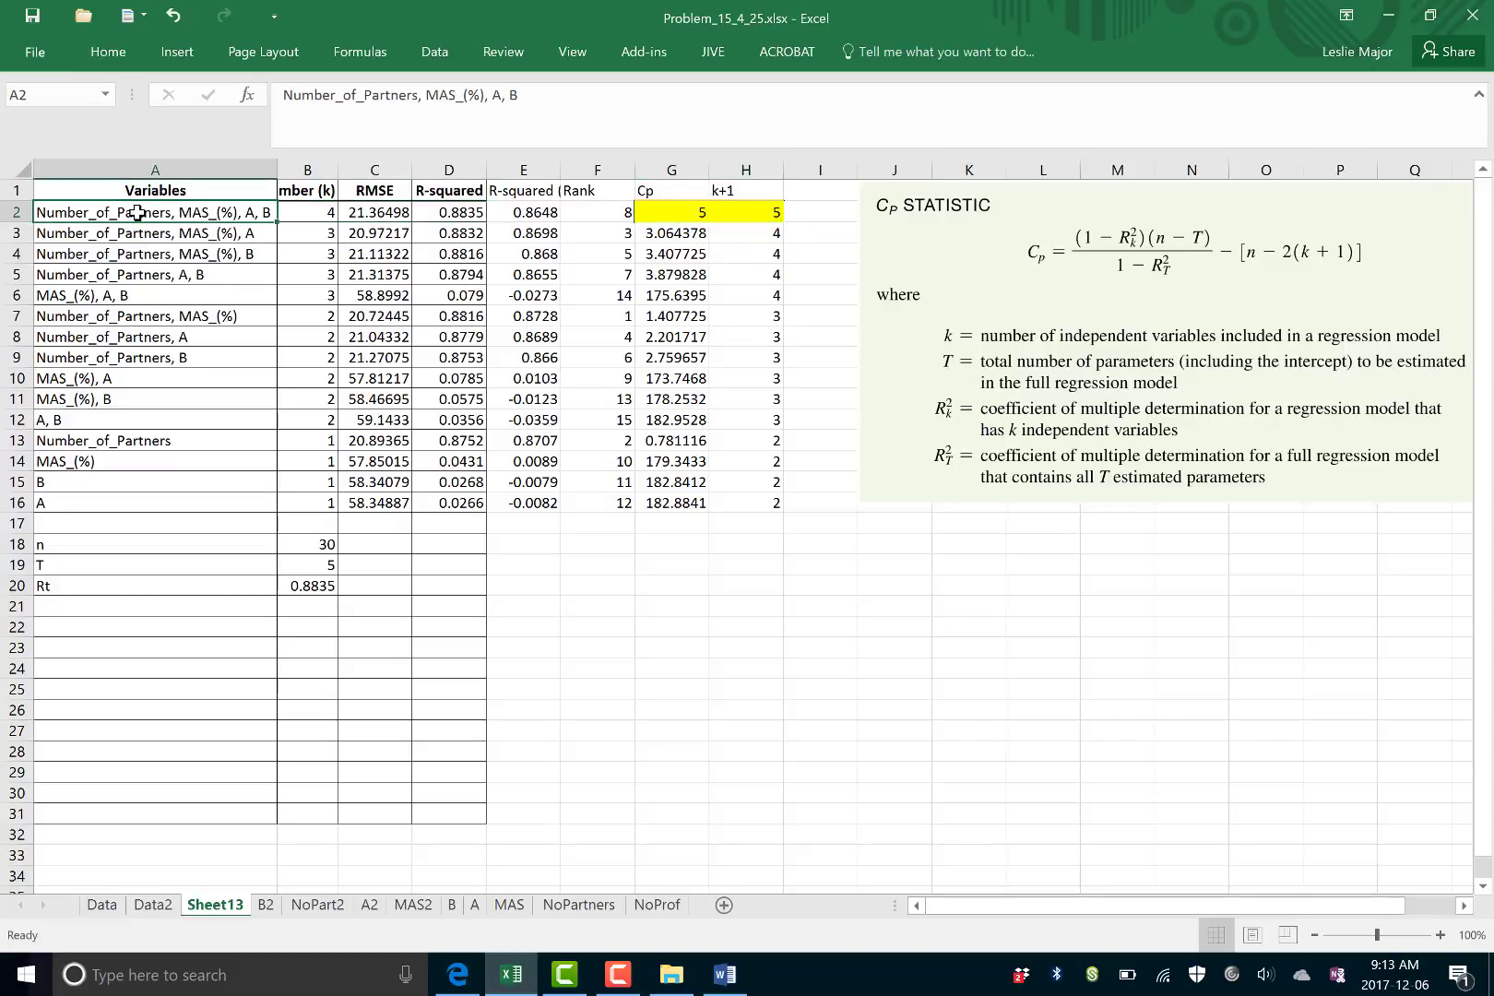
{"action": "right_click", "coordinate": [138, 213]}
{"action": "left_click", "coordinate": [226, 179]}
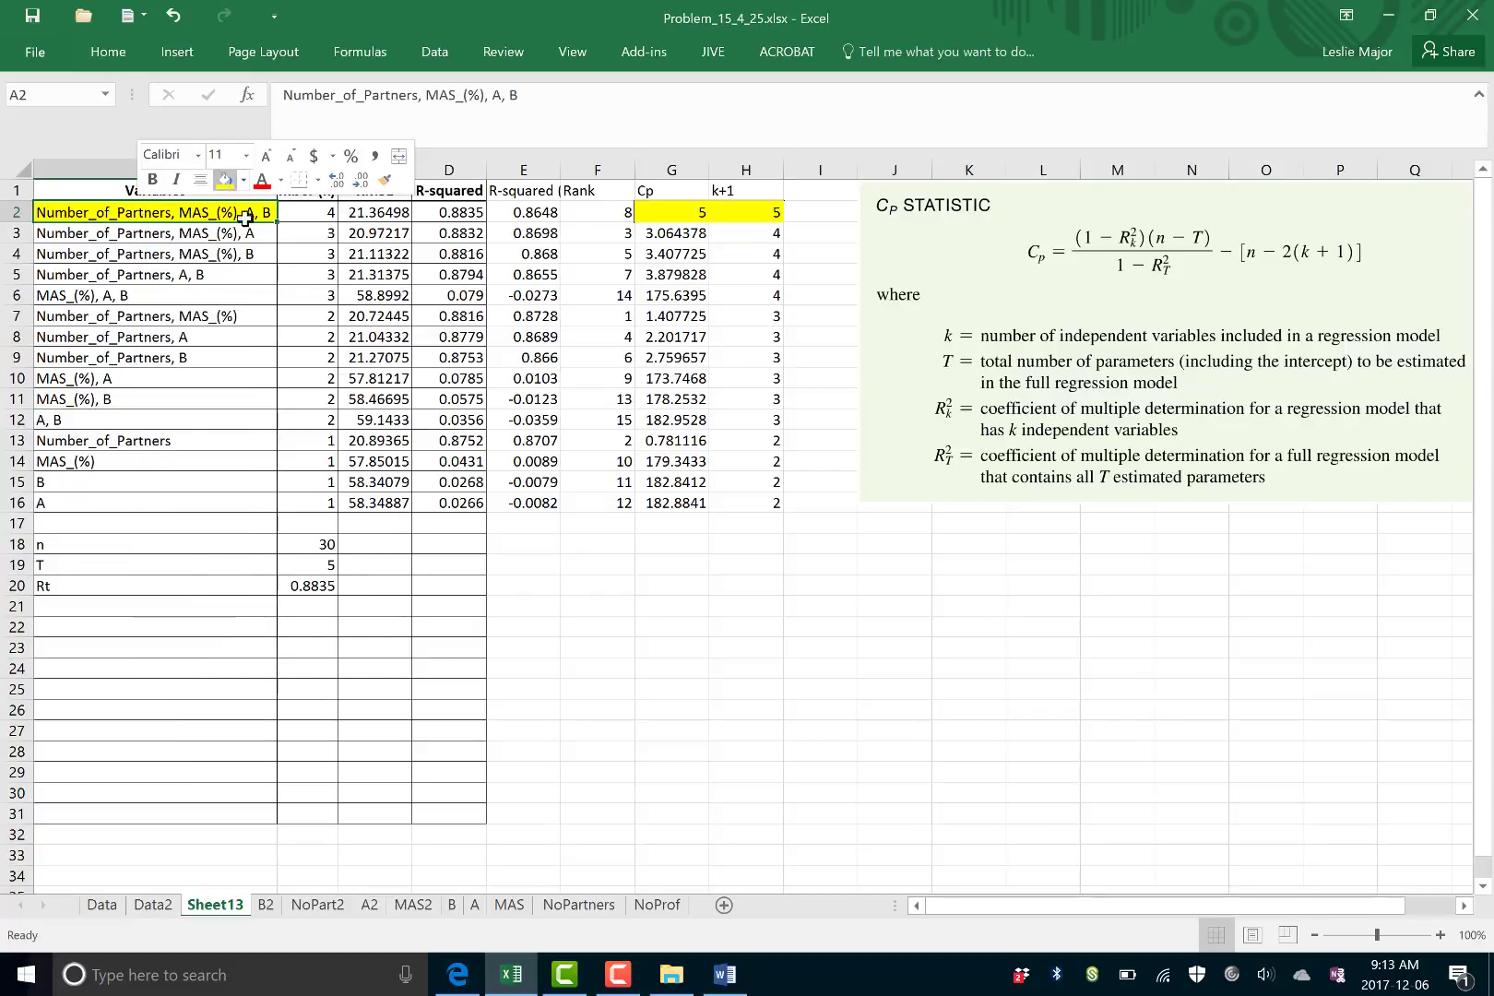
{"action": "left_click", "coordinate": [561, 576]}
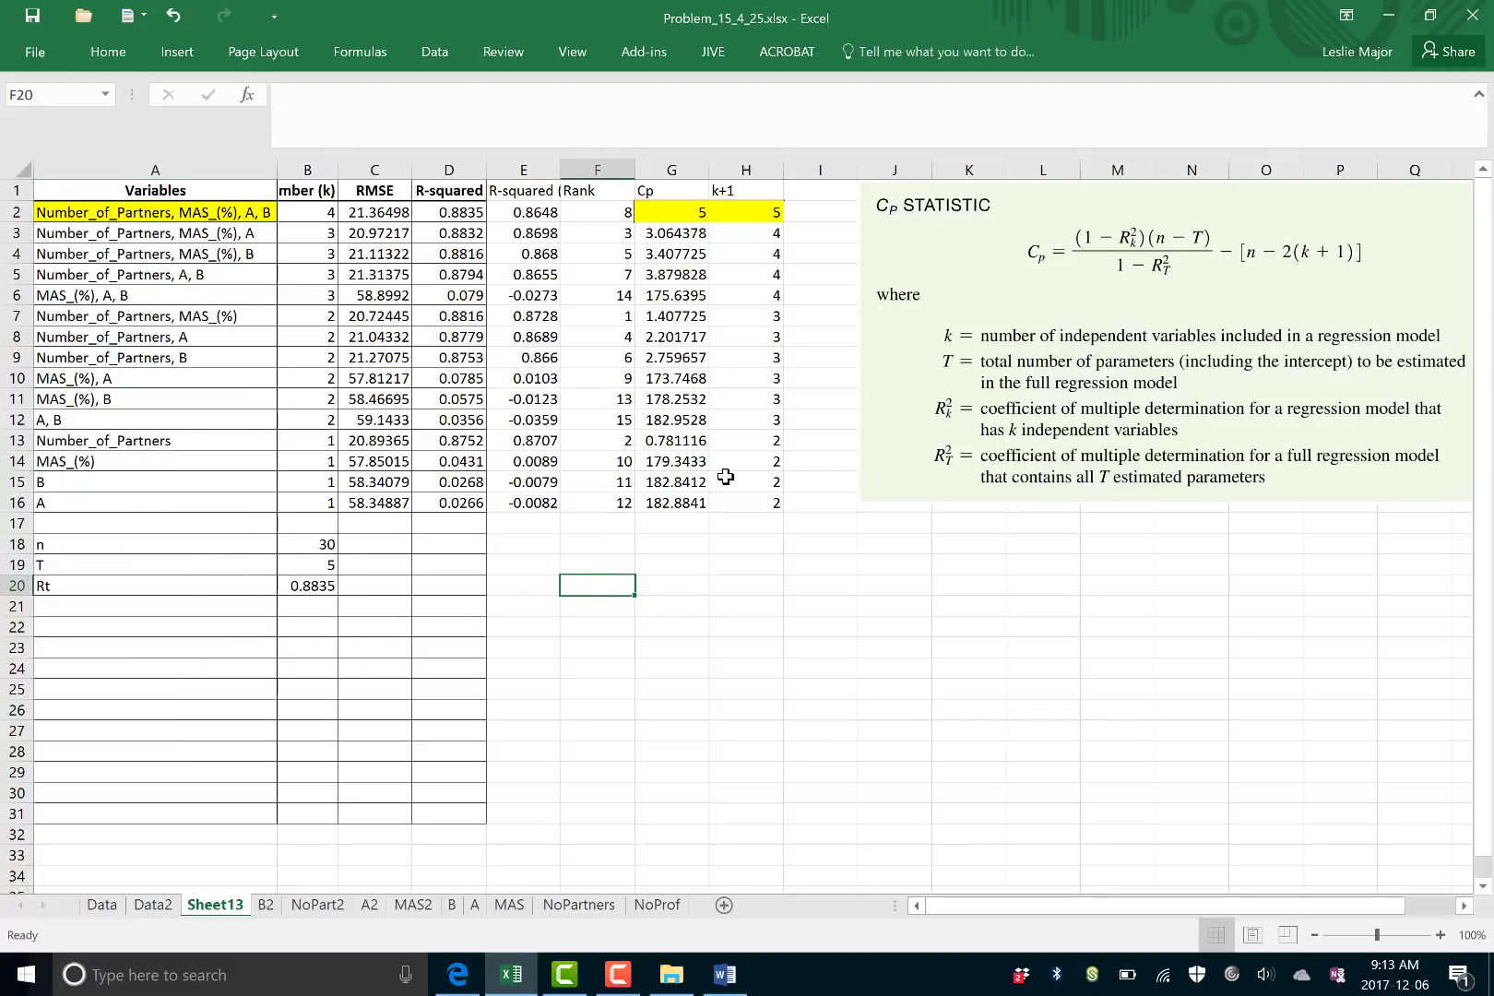
{"action": "left_click", "coordinate": [745, 712]}
- Add a new worksheet and rename it subset1
{"action": "left_click", "coordinate": [724, 908]}
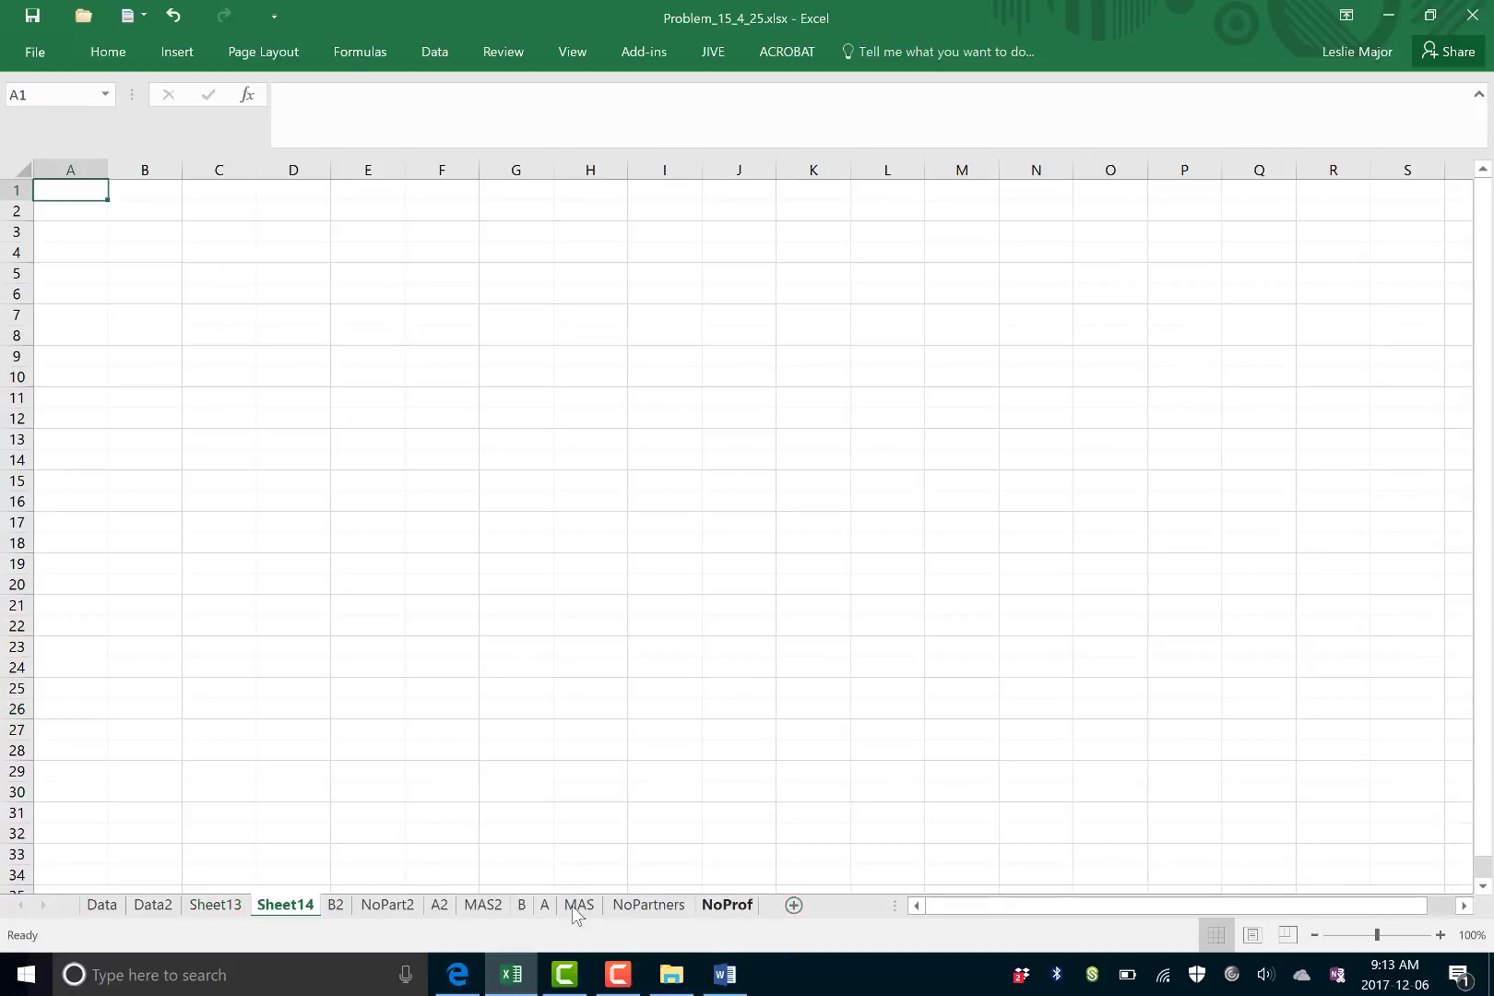
{"action": "right_click", "coordinate": [295, 905]}
{"action": "left_click", "coordinate": [346, 702]}
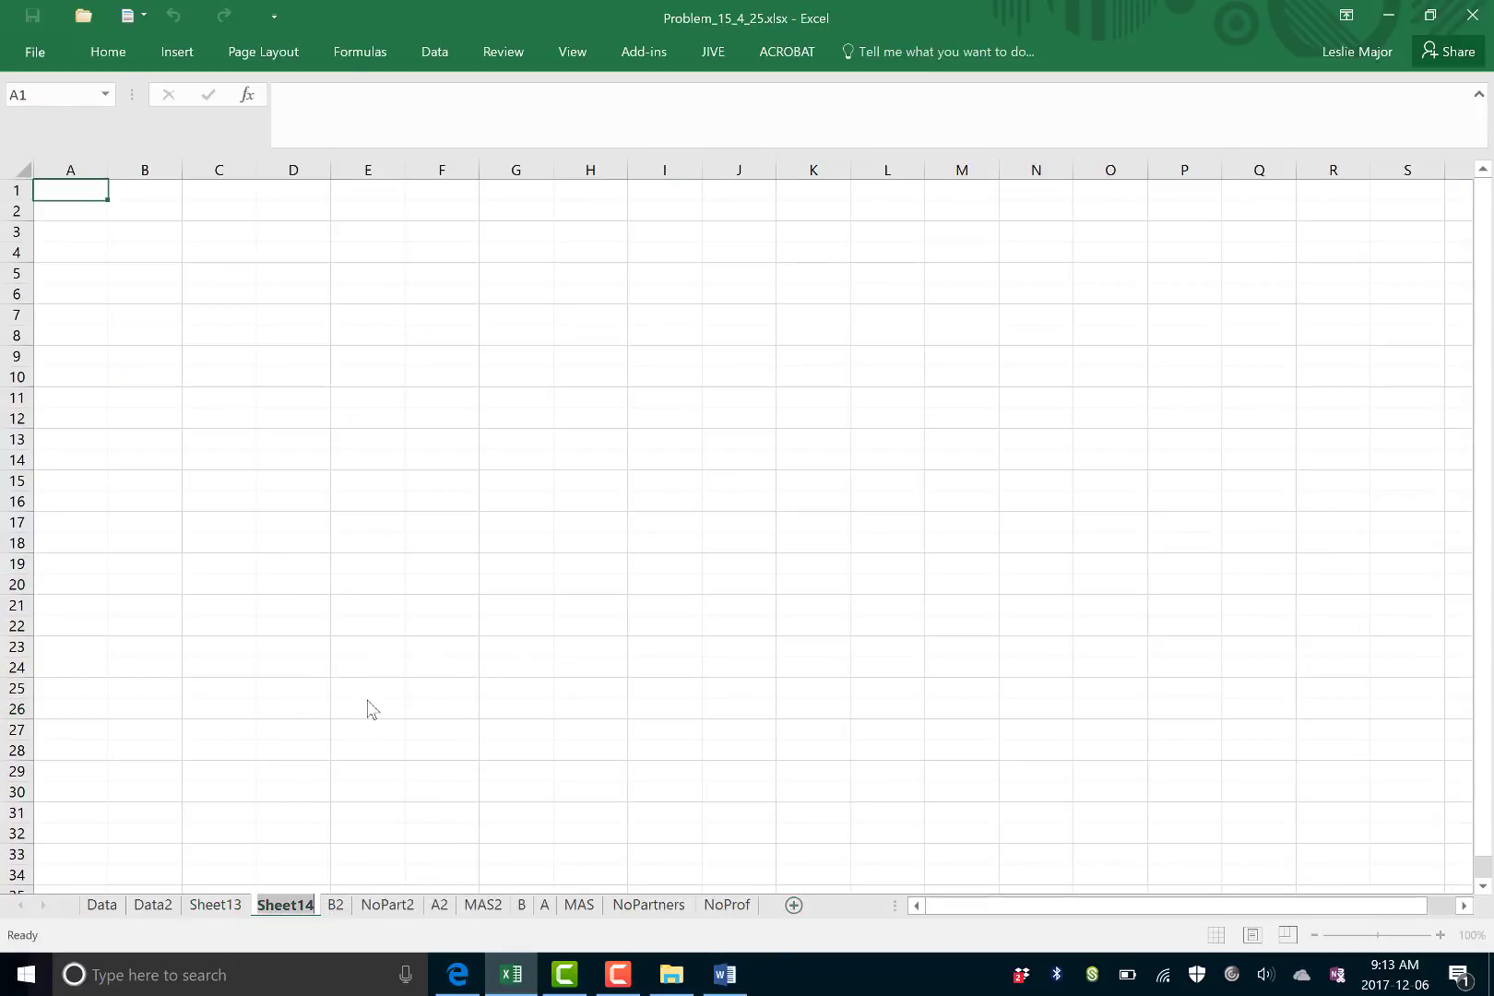
{"action": "type", "text": "subset1"}
{"action": "key", "text": "Return"}
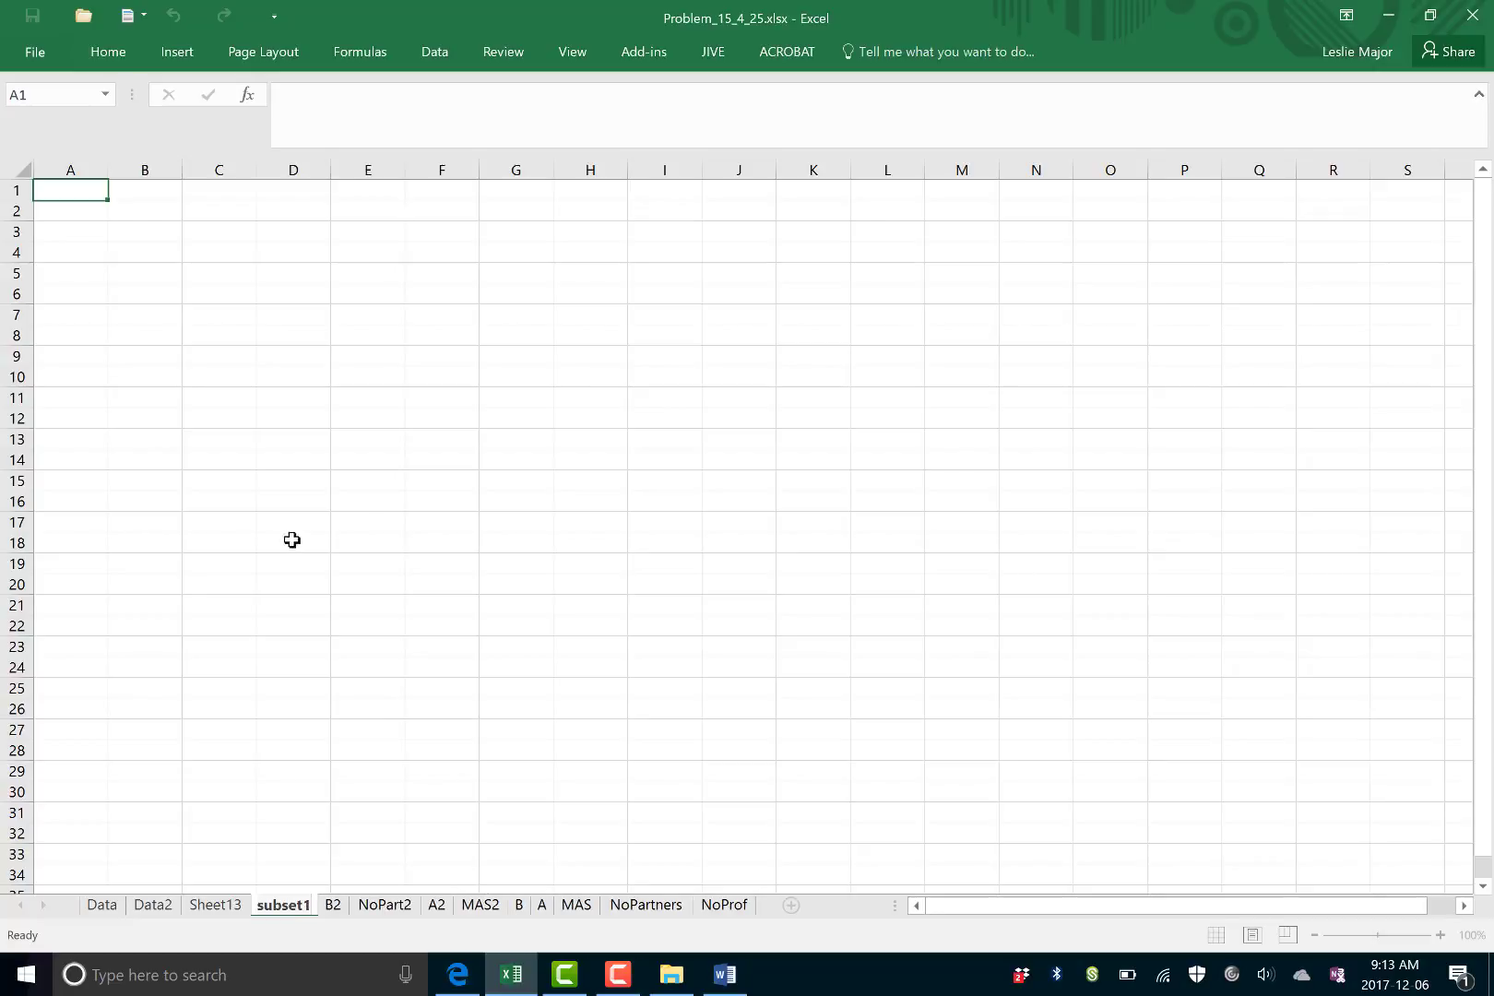
{"action": "left_click", "coordinate": [358, 521]}
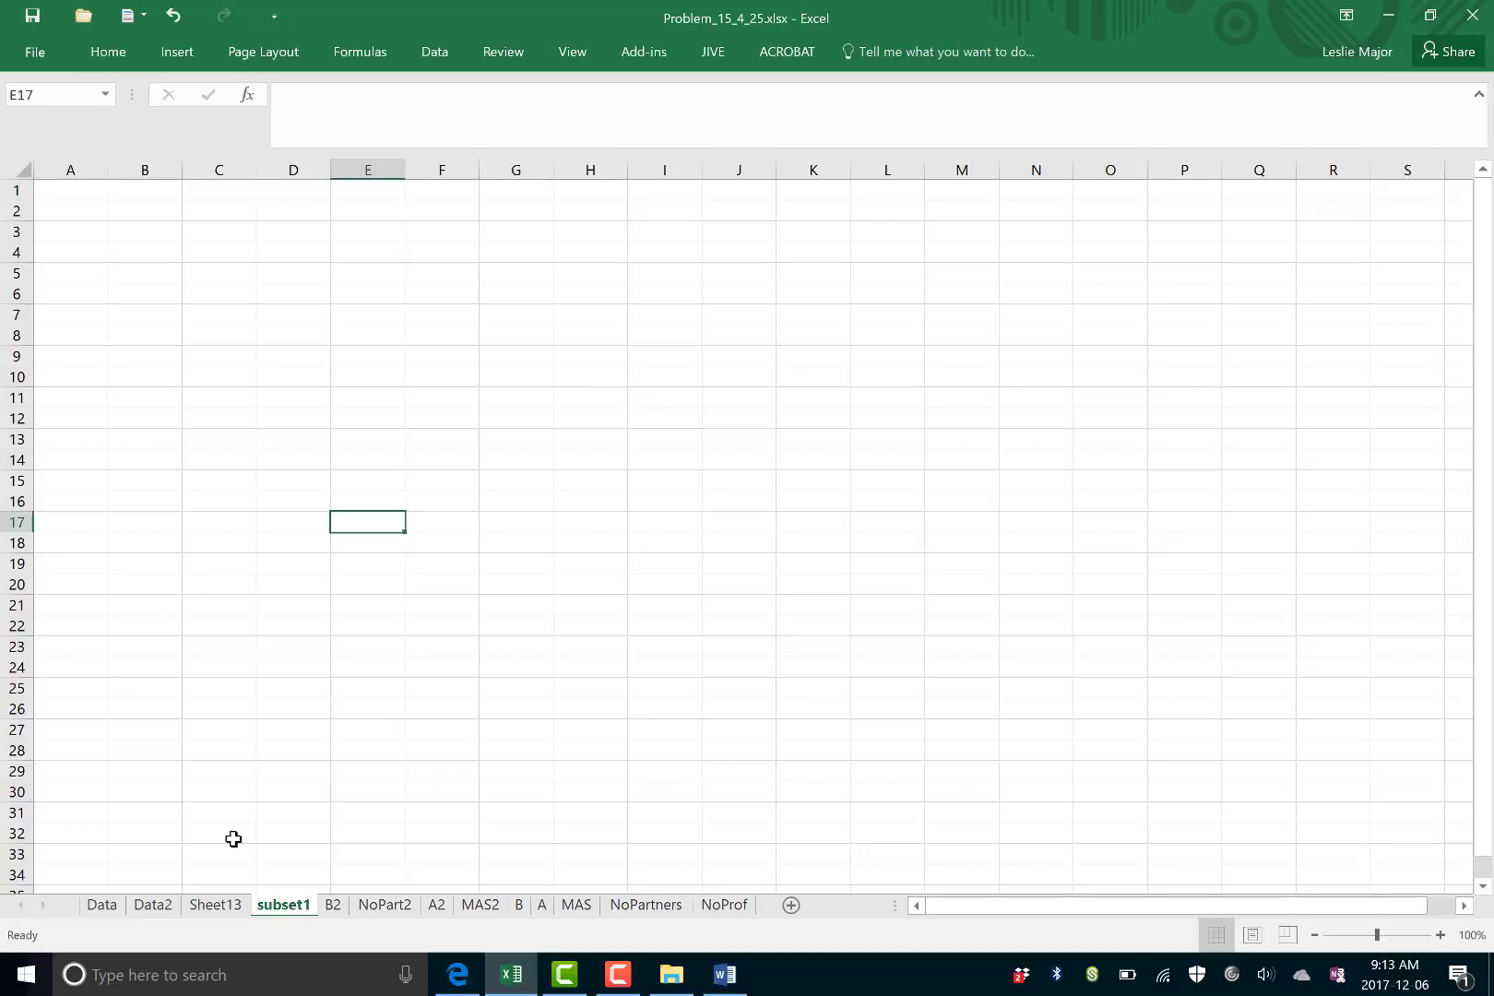
- Return to the Data2 sheet and show the Data ribbon tools
{"action": "left_click", "coordinate": [143, 906]}
{"action": "left_click", "coordinate": [405, 487]}
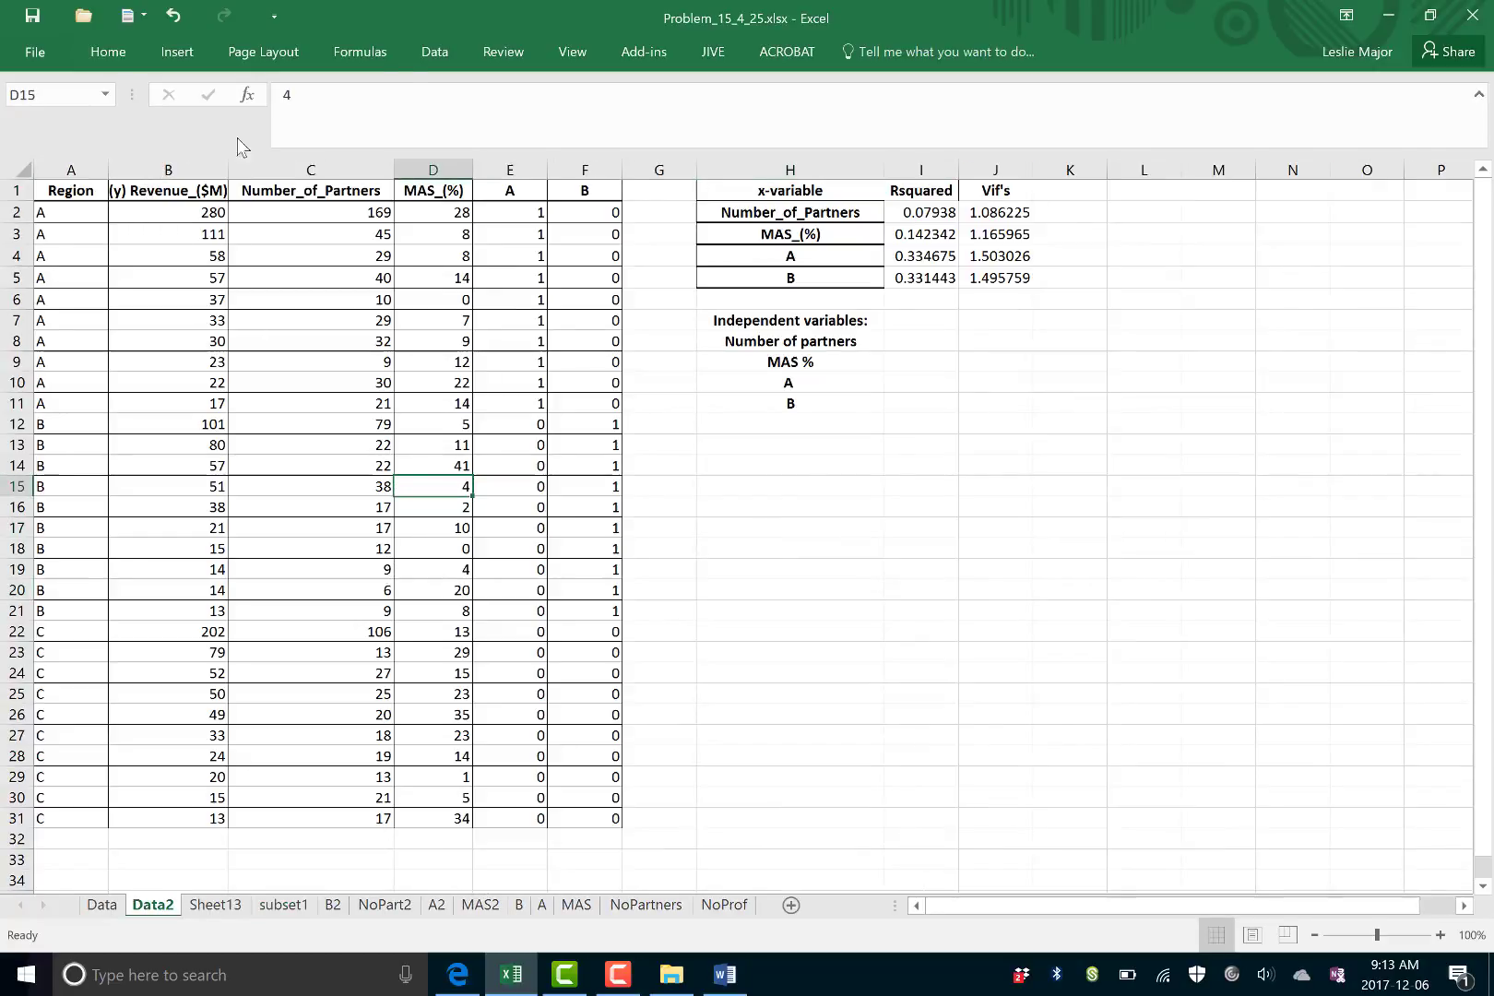
{"action": "left_click", "coordinate": [434, 52]}
- Start a Regression with Revenue B1:B31 as Y range and C1:F31 as X range
{"action": "left_click", "coordinate": [1172, 87]}
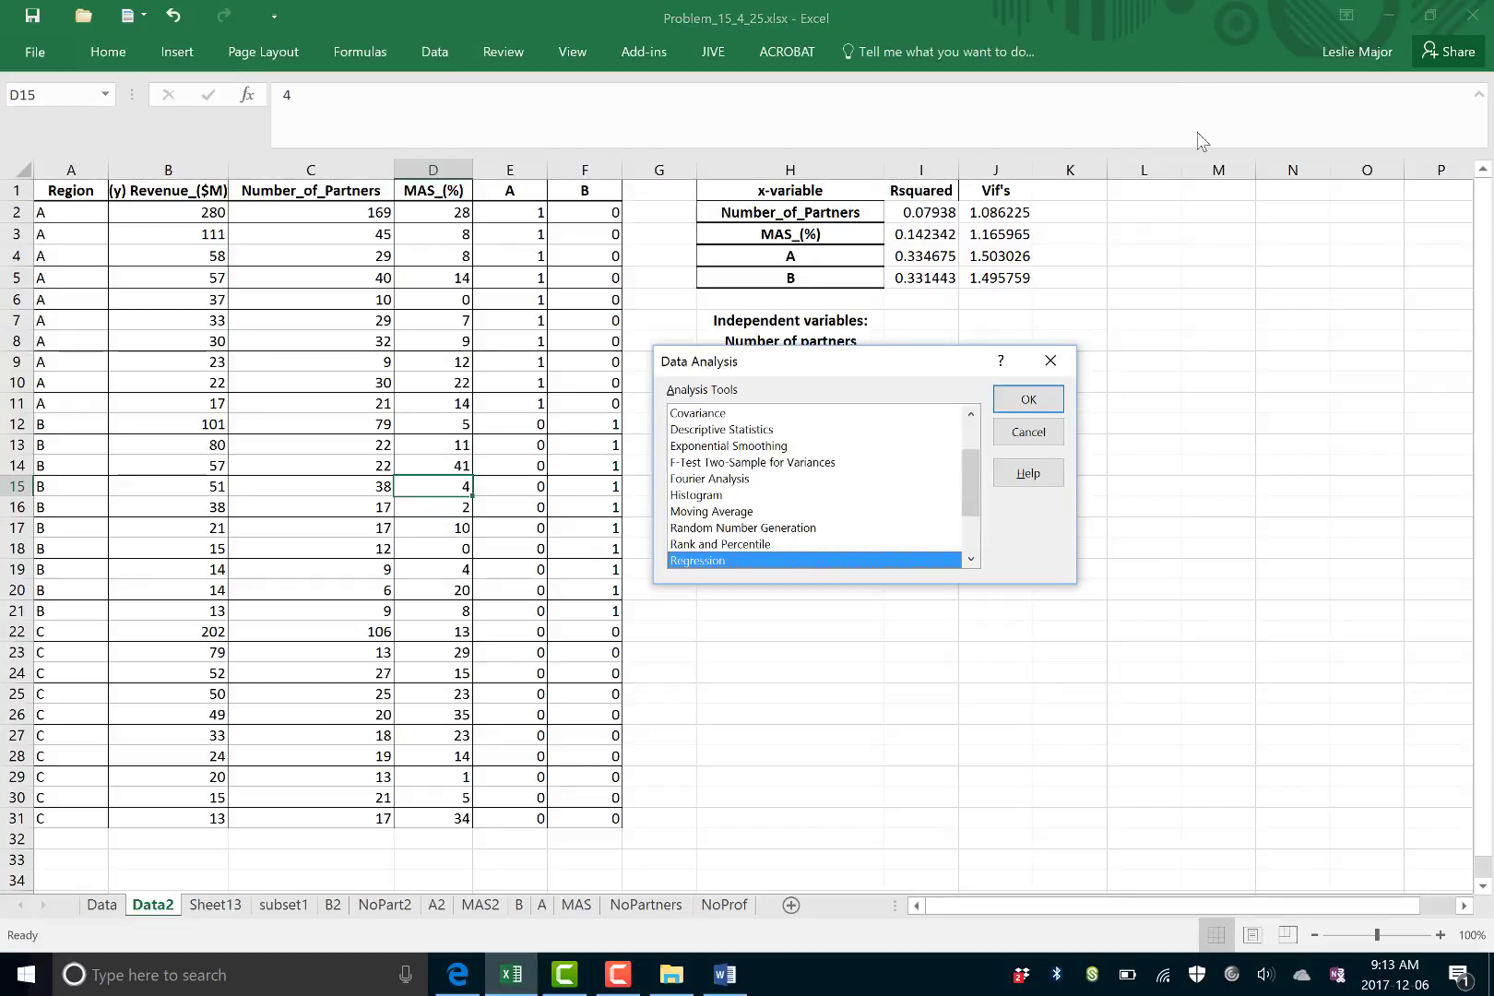
{"action": "left_click", "coordinate": [1032, 399]}
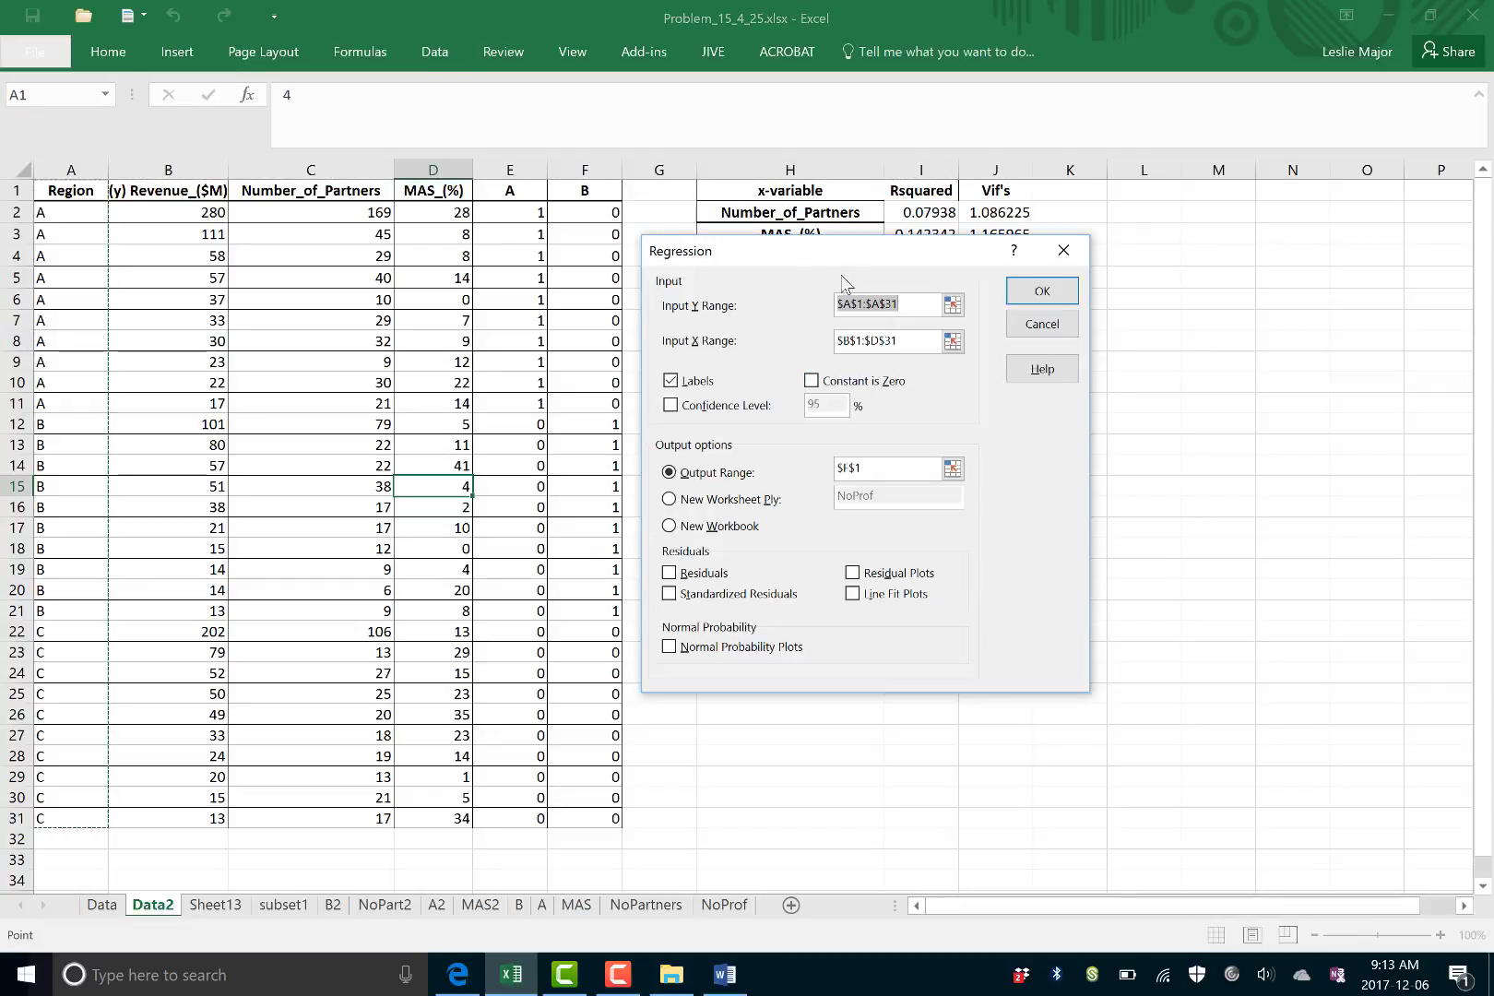
{"action": "left_click", "coordinate": [952, 305]}
{"action": "left_click_drag", "start_coordinate": [161, 193], "coordinate": [167, 815]}
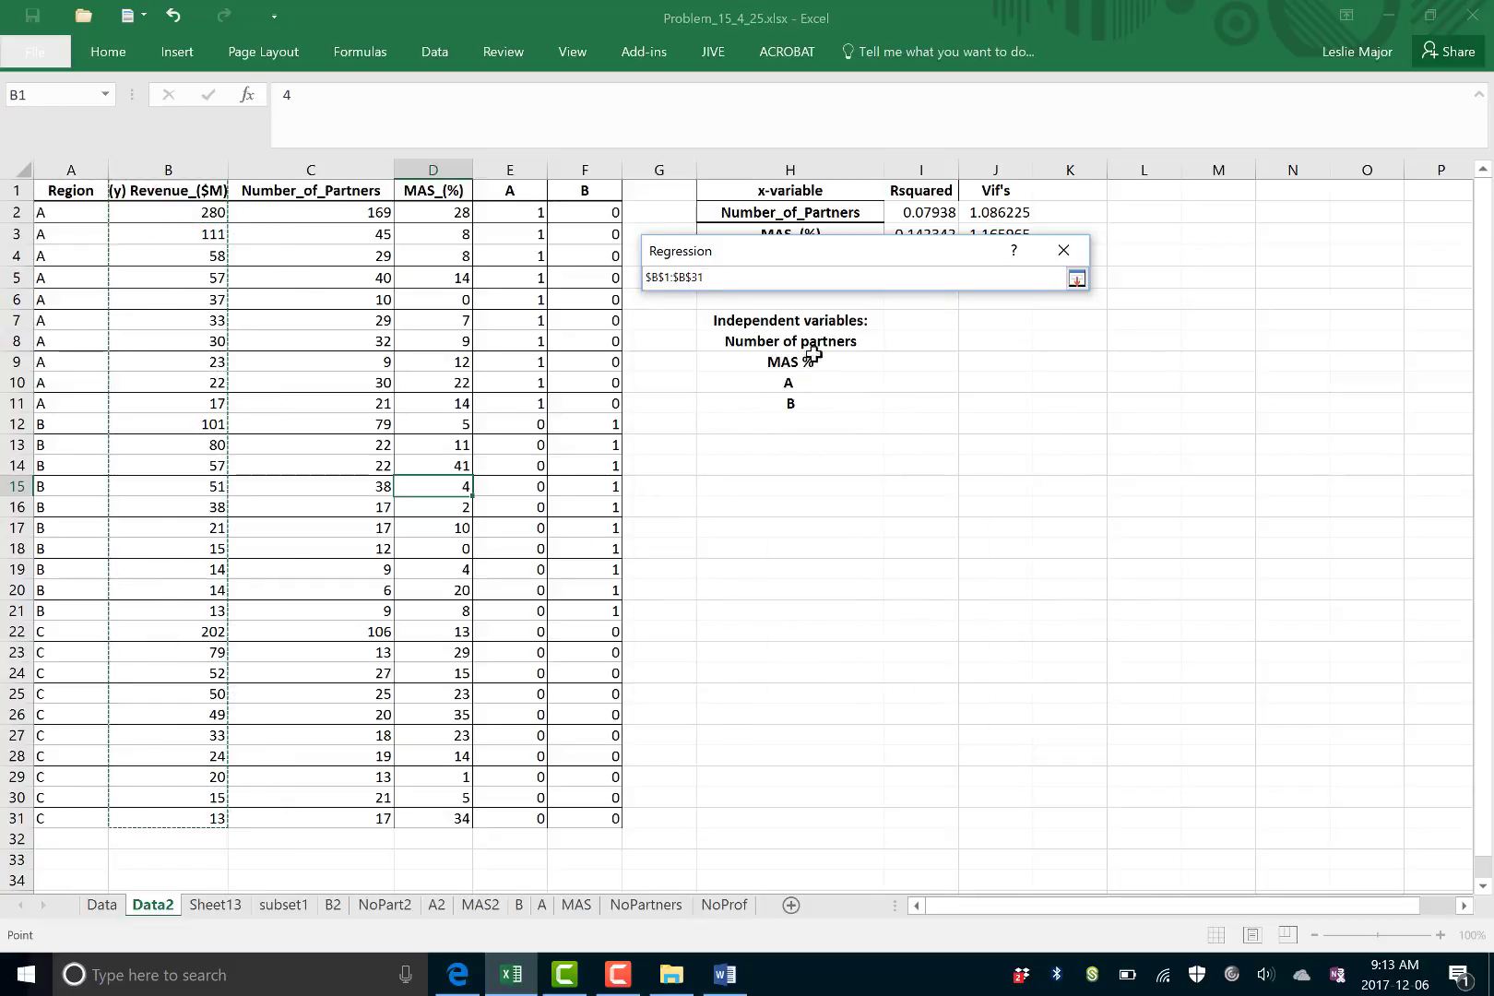
{"action": "left_click", "coordinate": [1076, 278]}
{"action": "left_click", "coordinate": [955, 342]}
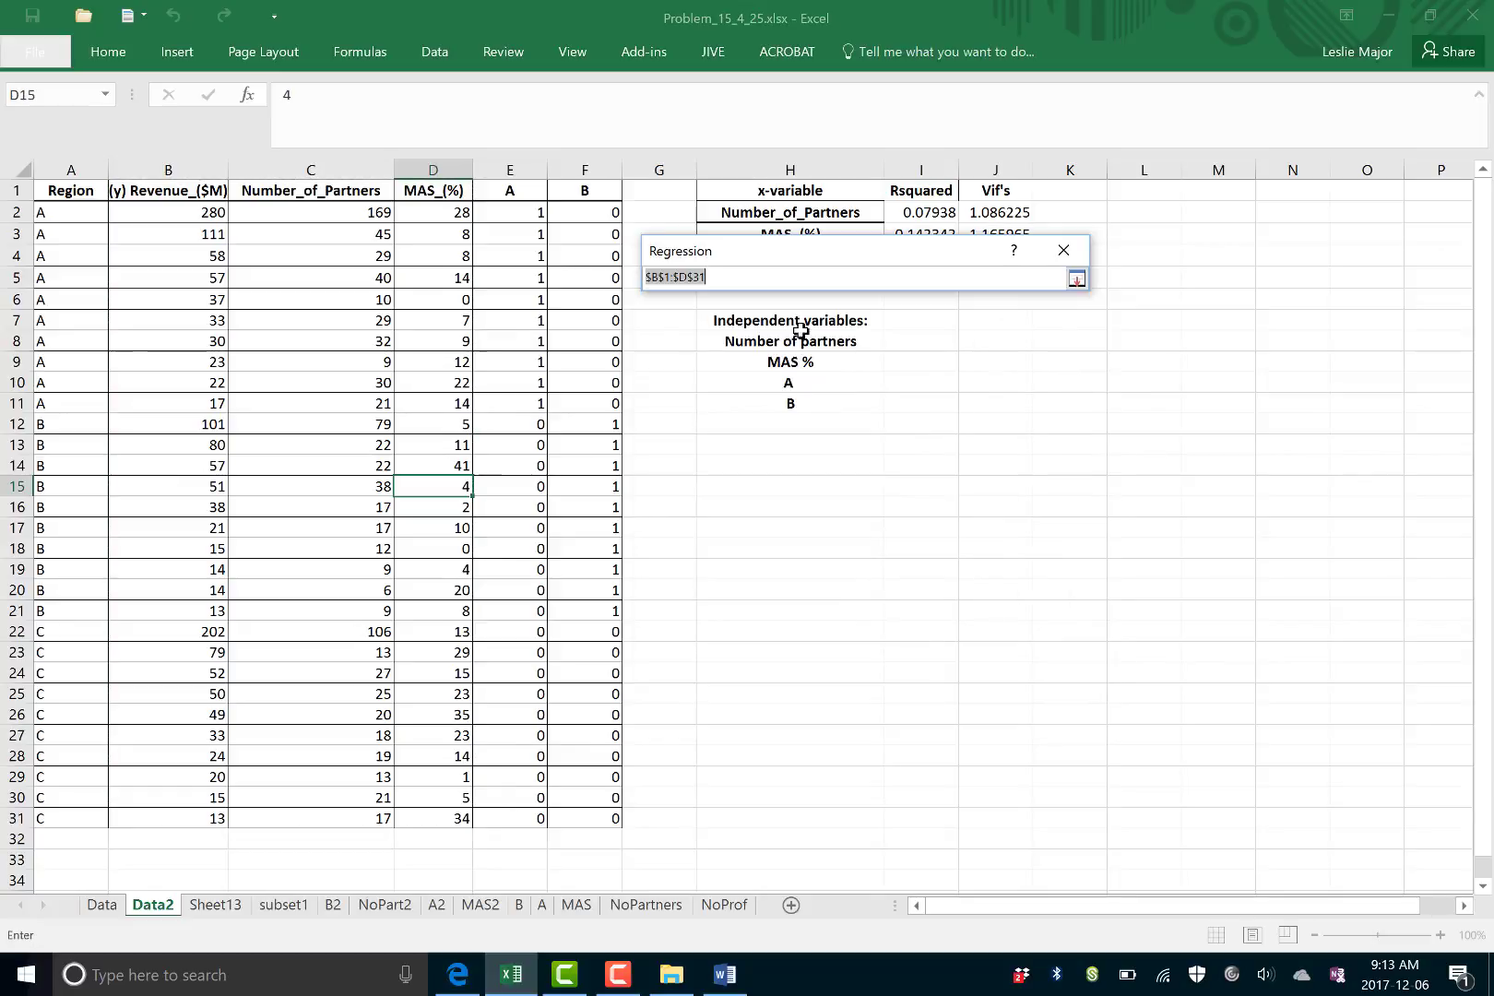
{"action": "left_click_drag", "start_coordinate": [262, 187], "coordinate": [612, 818]}
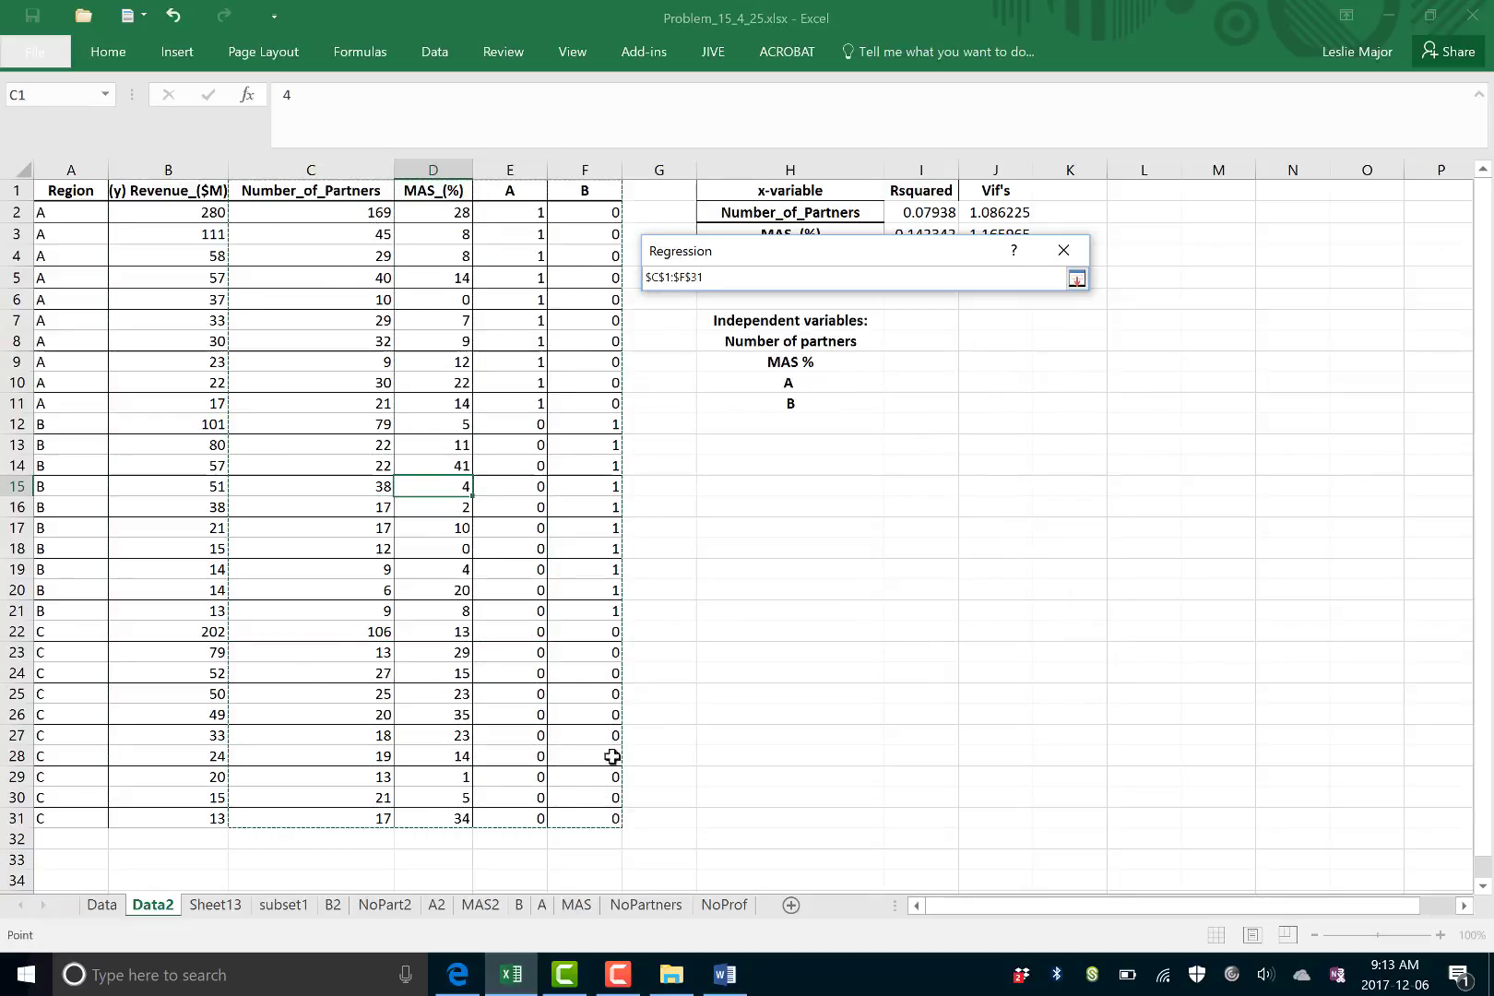
{"action": "left_click", "coordinate": [1076, 279]}
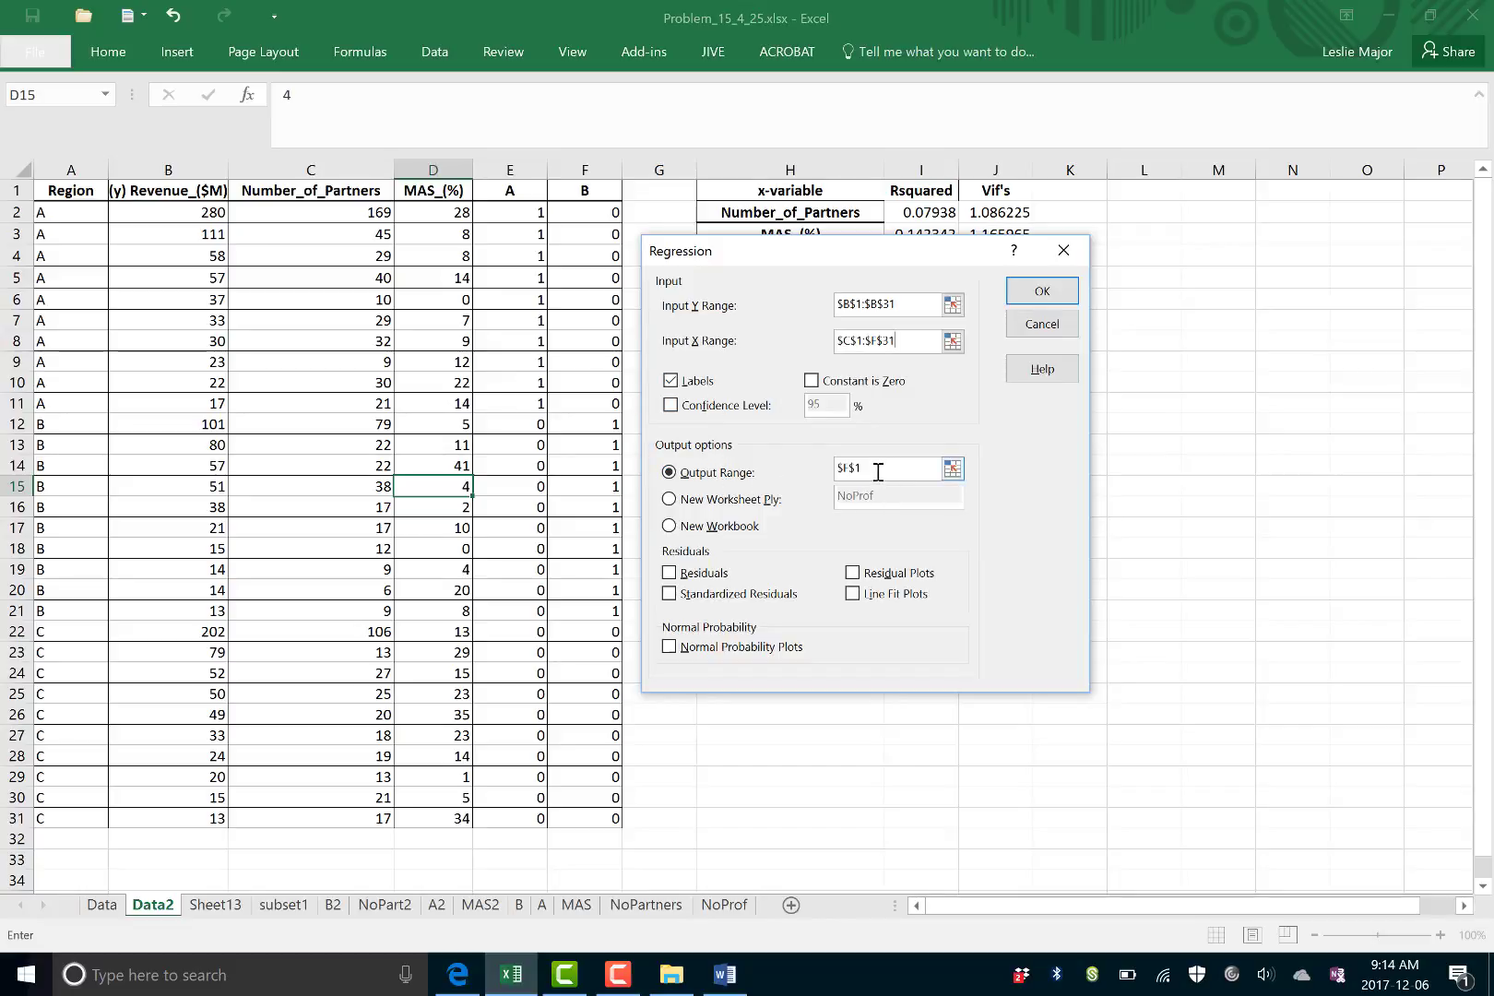
- Output to subset1!A1 with residuals, residual plots and normal probability plots, and run it
{"action": "left_click", "coordinate": [952, 470]}
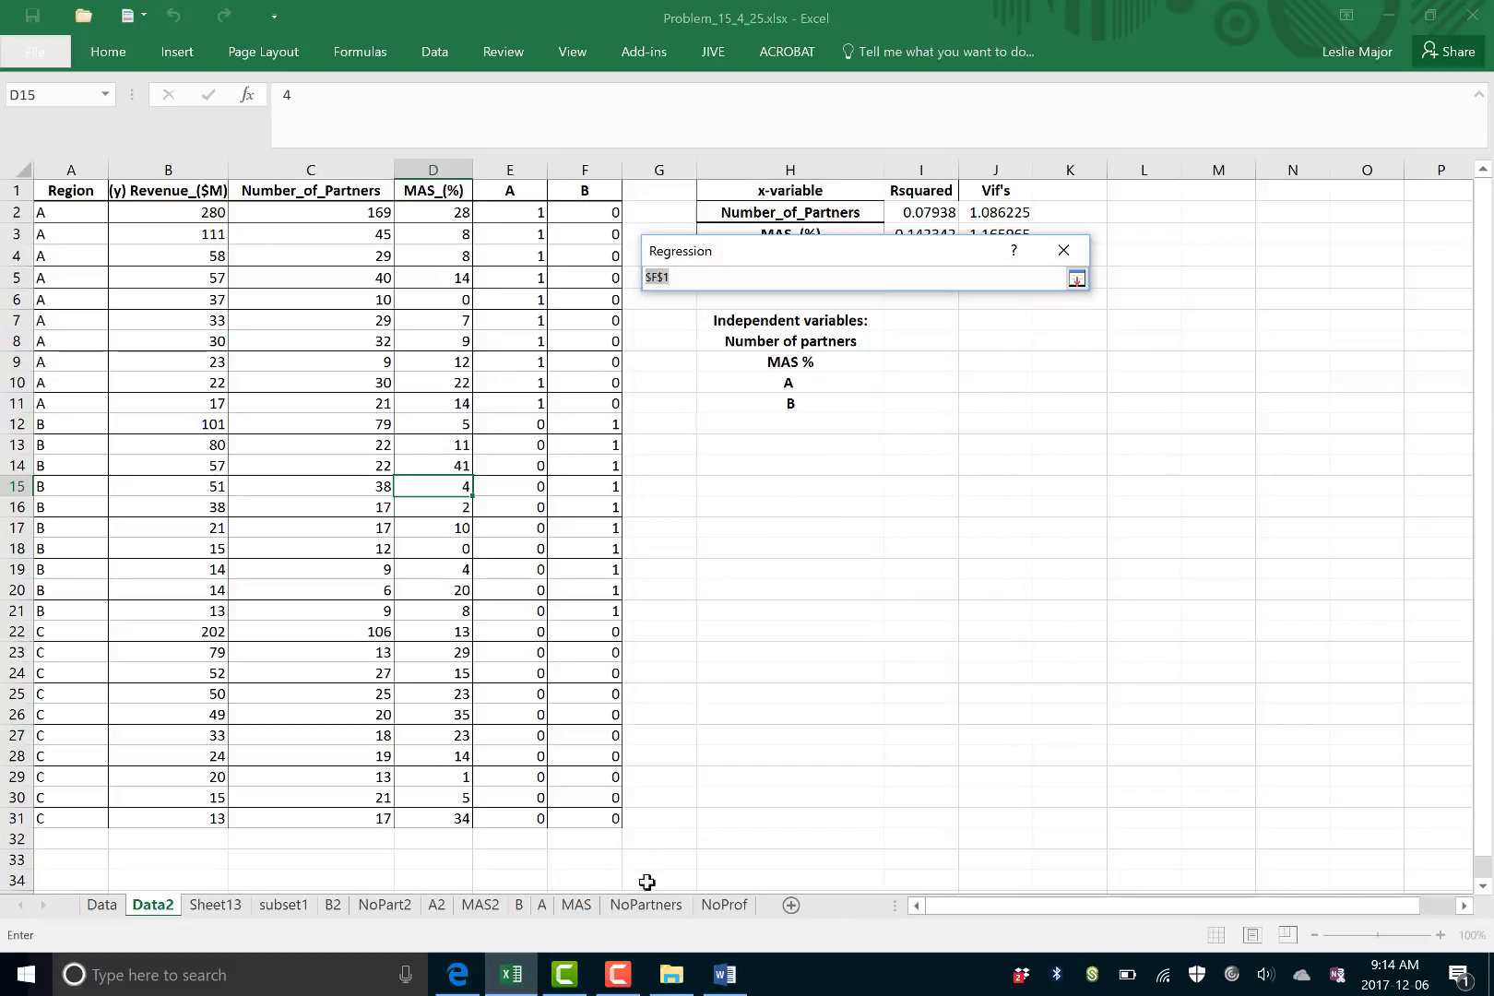
{"action": "left_click", "coordinate": [710, 909]}
{"action": "left_click", "coordinate": [282, 907]}
{"action": "left_click", "coordinate": [88, 185]}
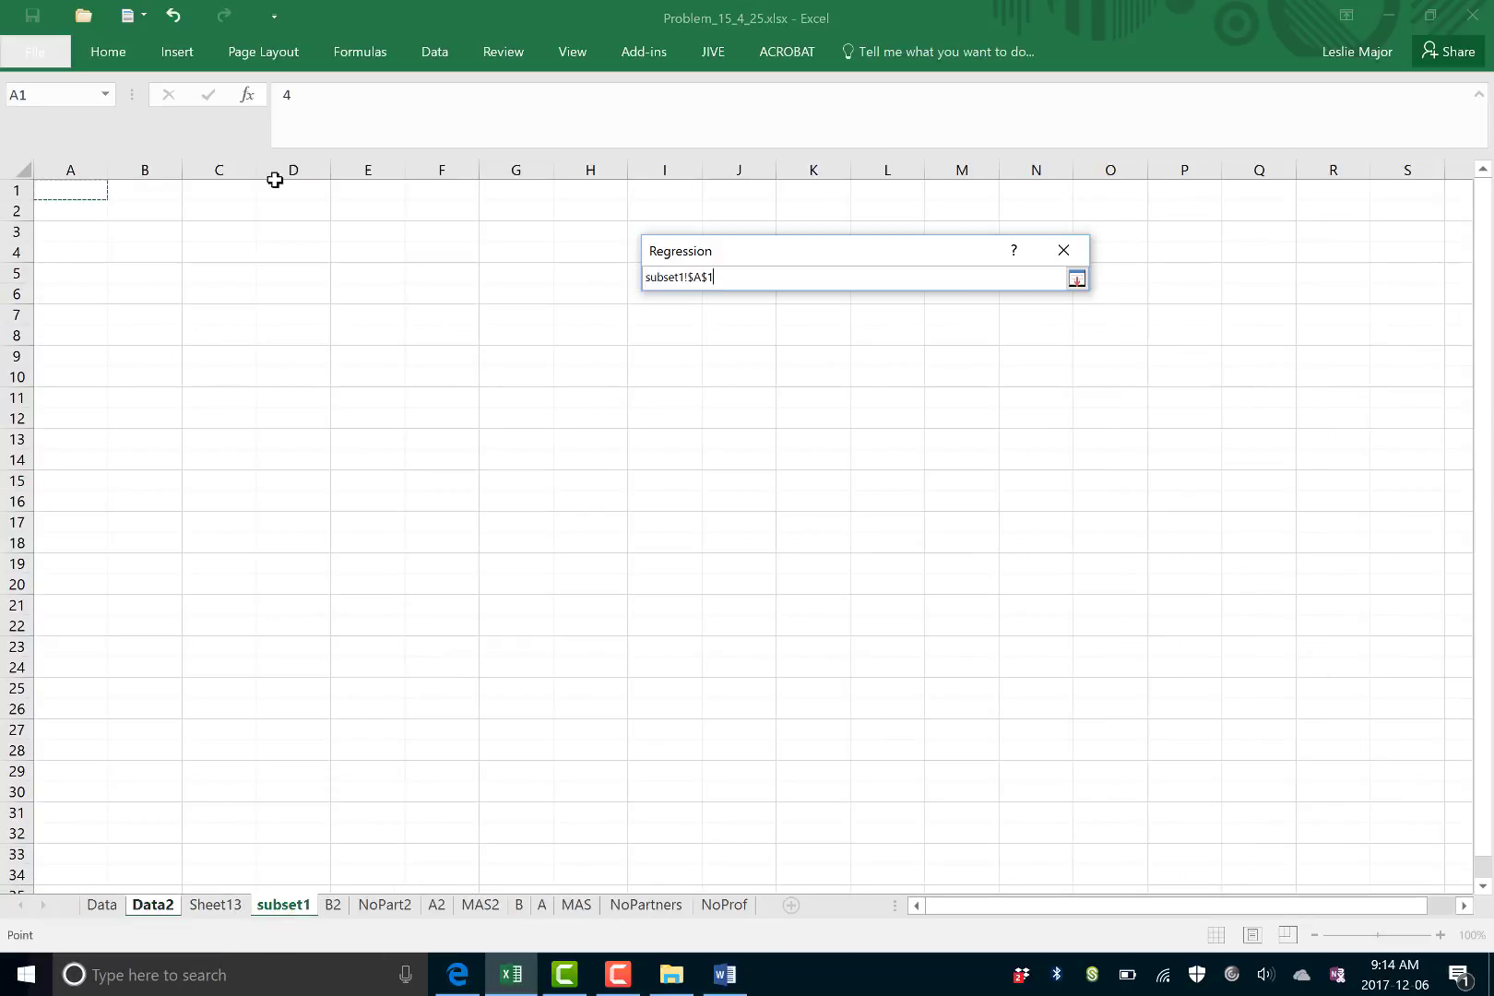
{"action": "left_click", "coordinate": [1076, 280]}
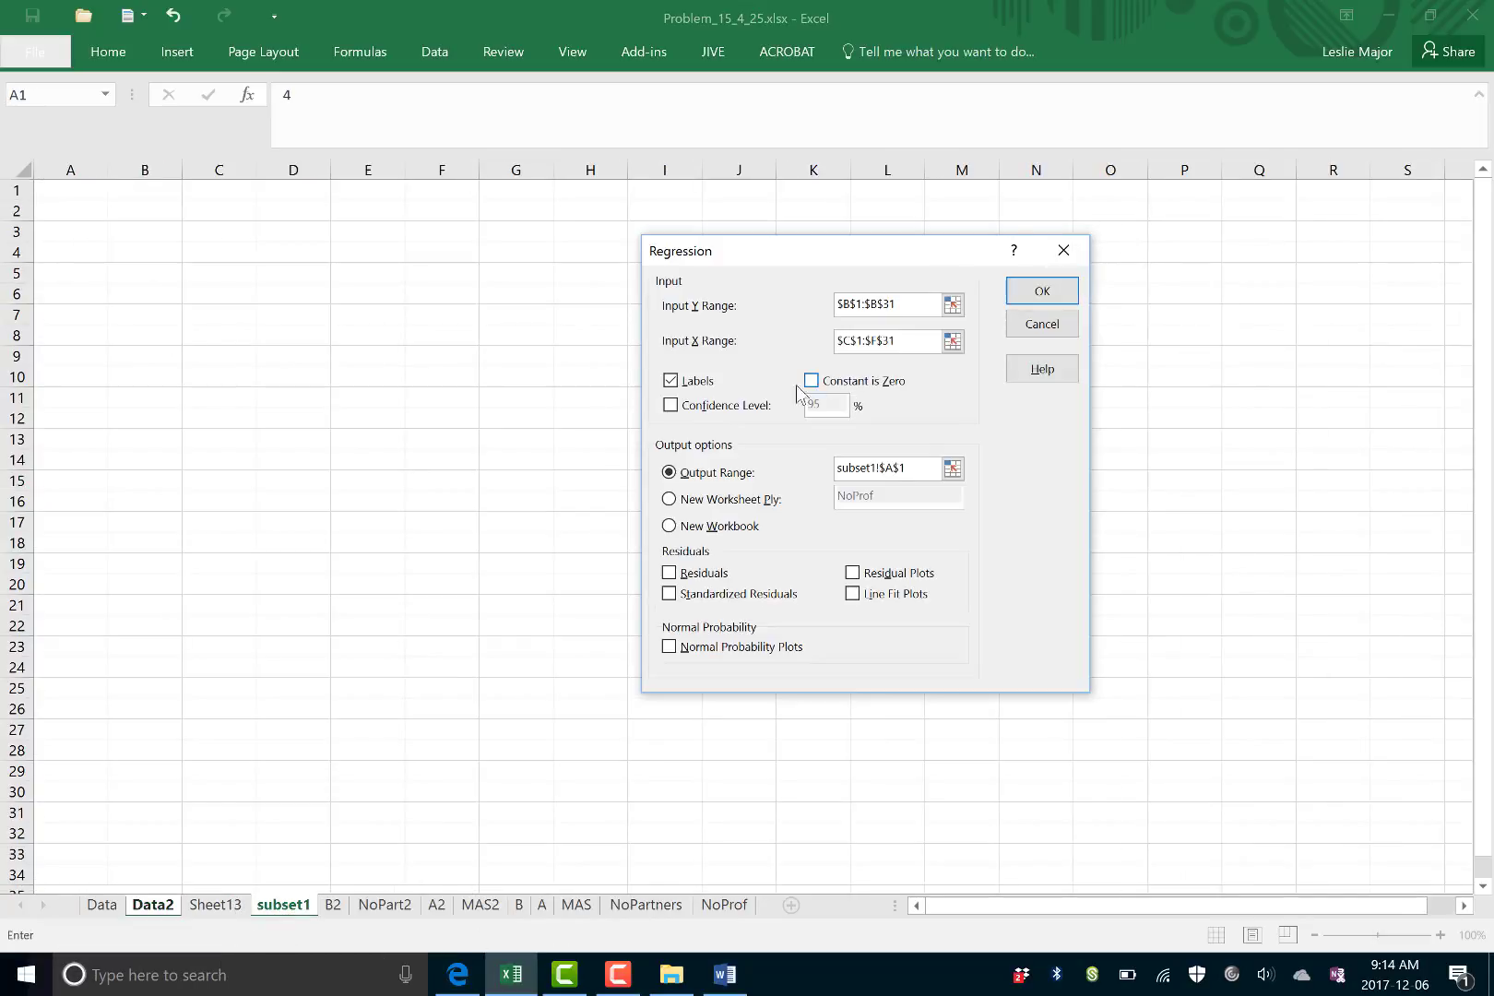
{"action": "left_click", "coordinate": [701, 576]}
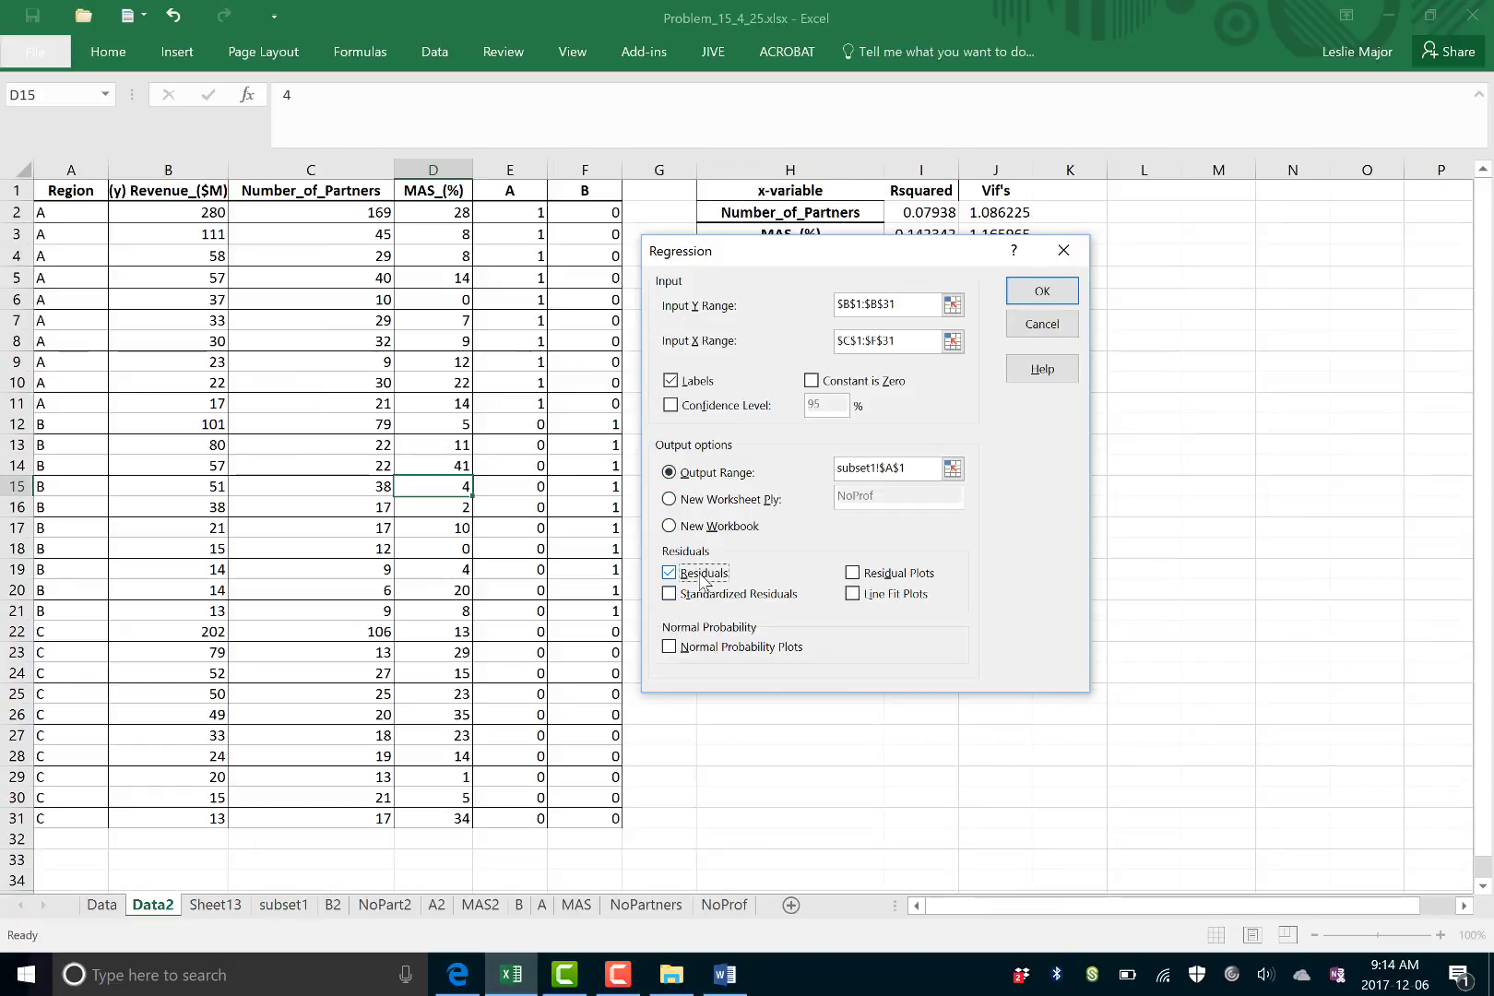
{"action": "left_click", "coordinate": [872, 578]}
{"action": "left_click", "coordinate": [671, 648]}
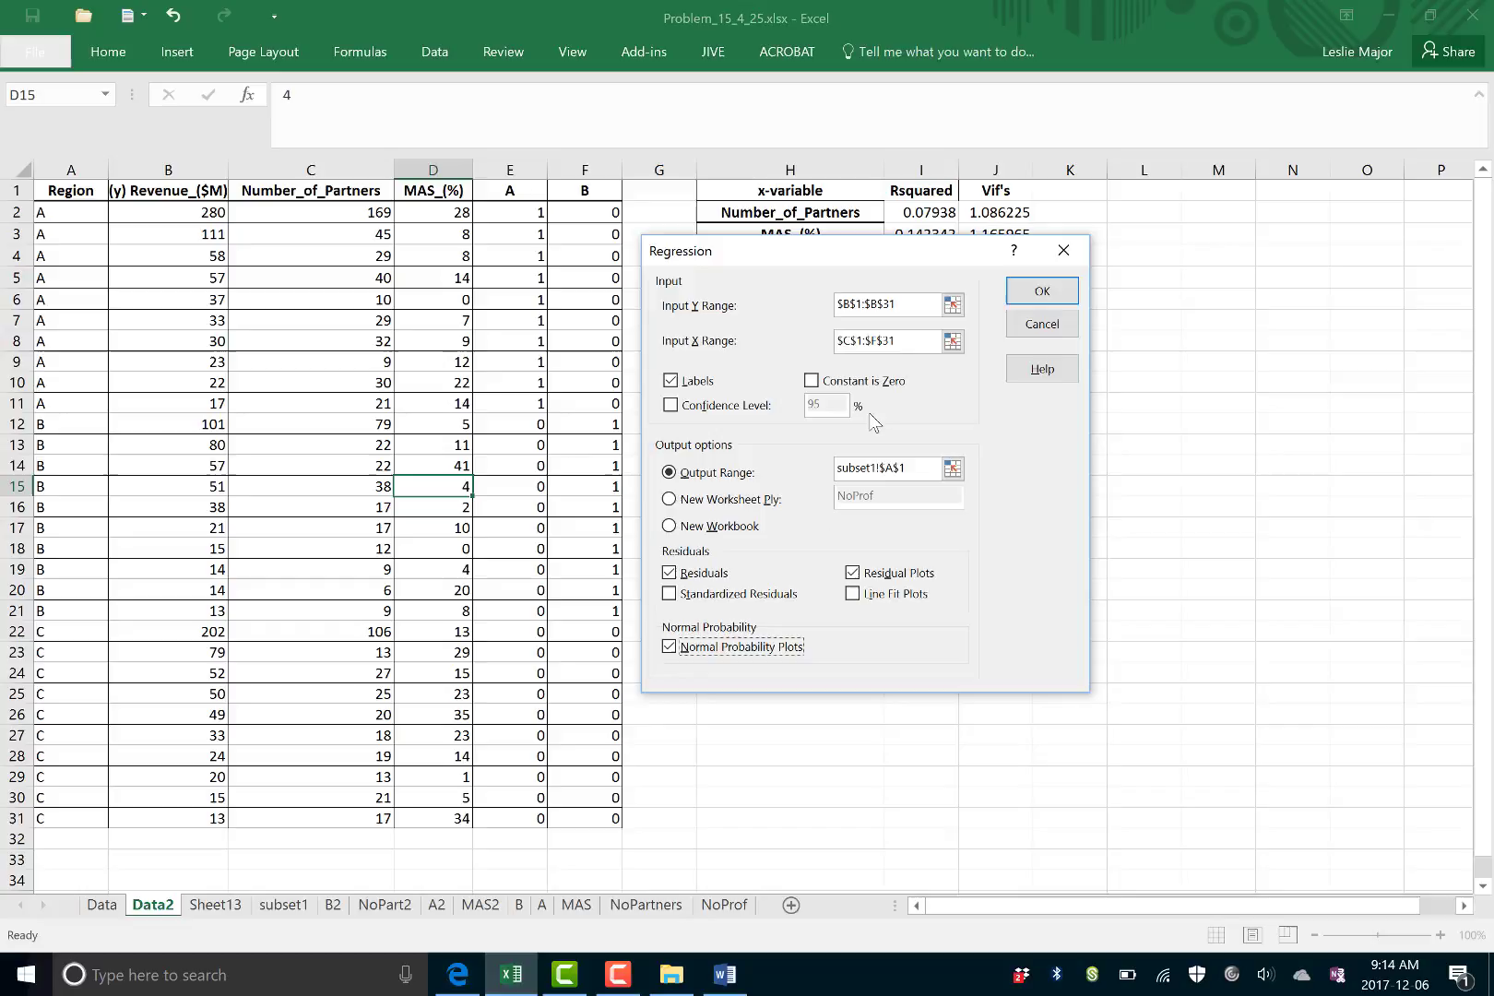
{"action": "left_click", "coordinate": [1042, 291]}
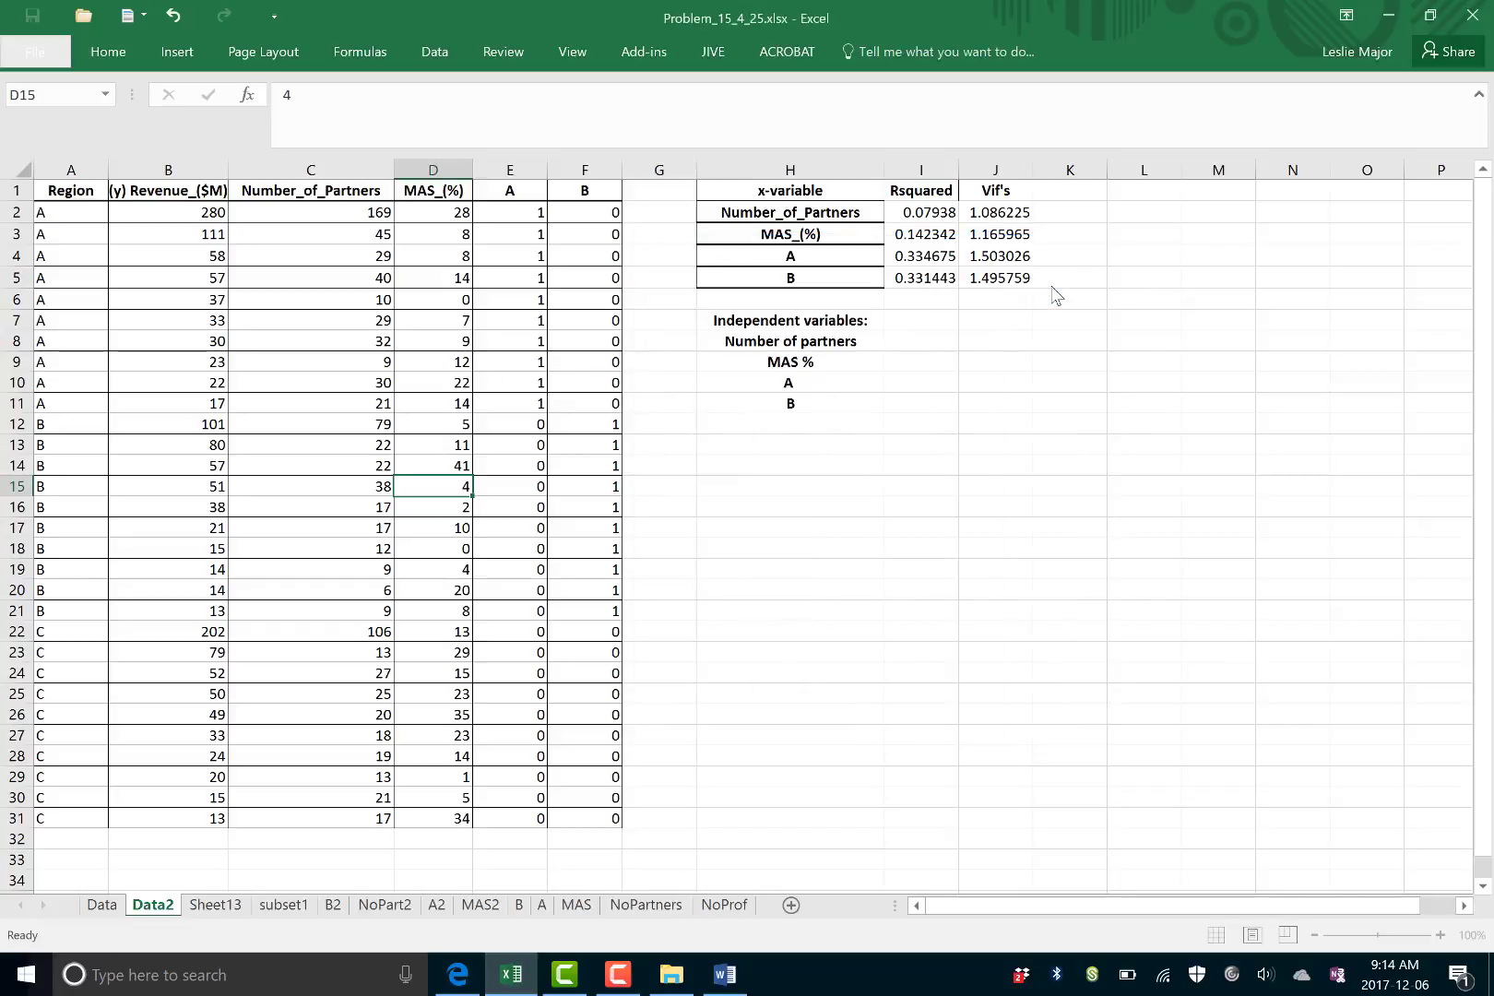
- Widen column A so the full predictor names are visible
{"action": "left_click", "coordinate": [625, 307]}
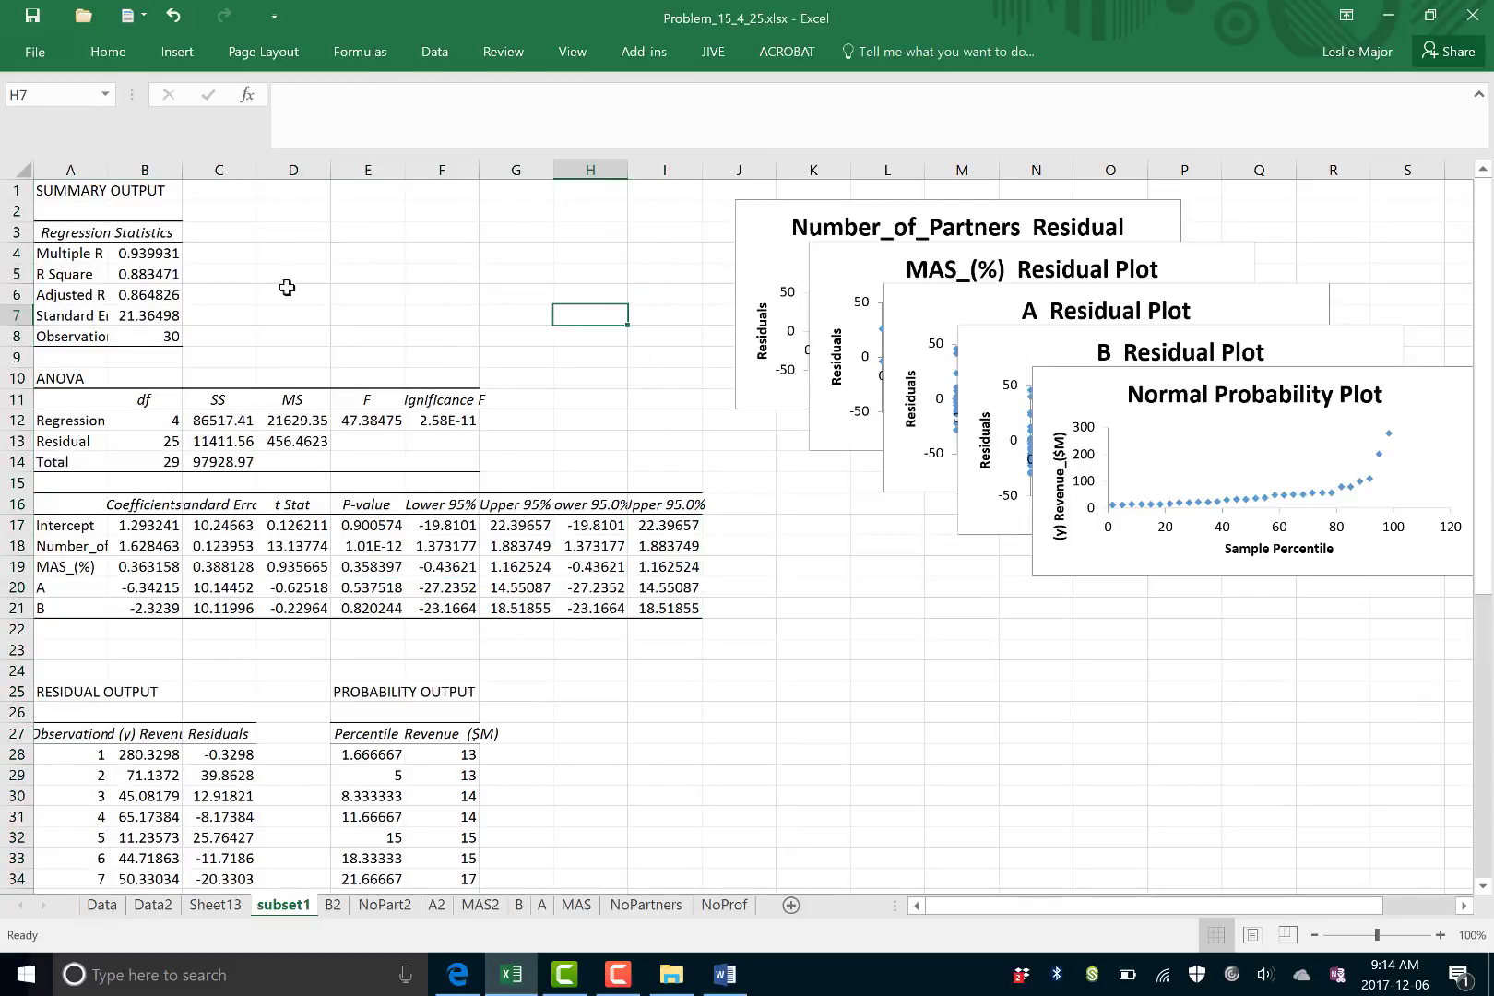
{"action": "left_click", "coordinate": [368, 336]}
{"action": "scroll", "coordinate": [400, 327], "scroll_direction": "down", "scroll_amount": 1}
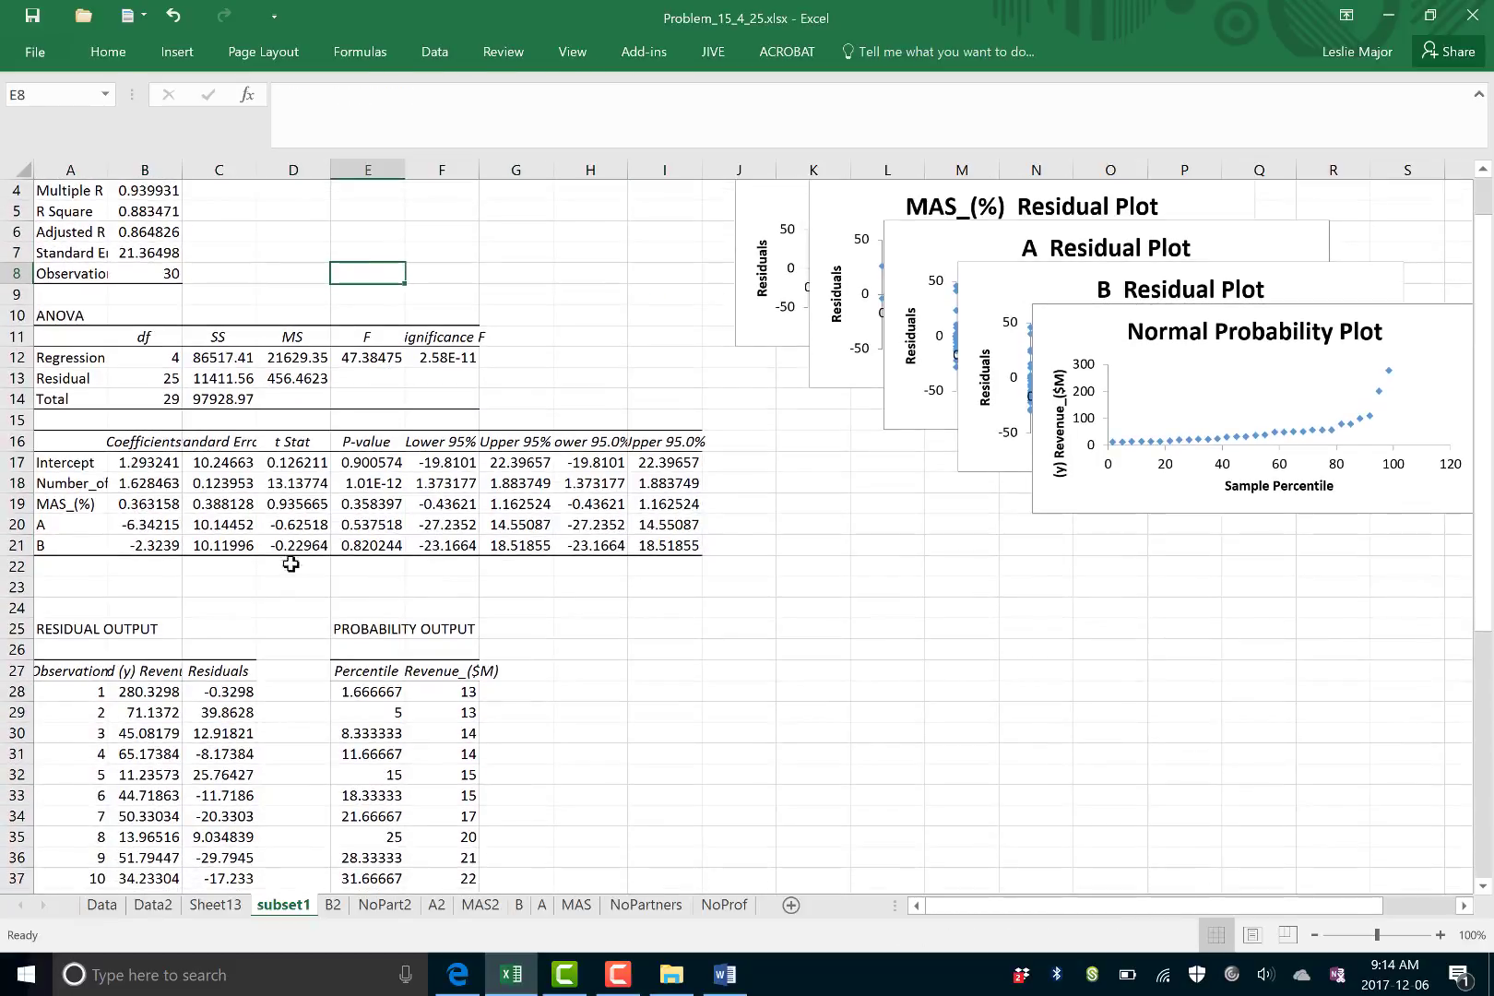
{"action": "left_click_drag", "start_coordinate": [357, 542], "coordinate": [362, 484]}
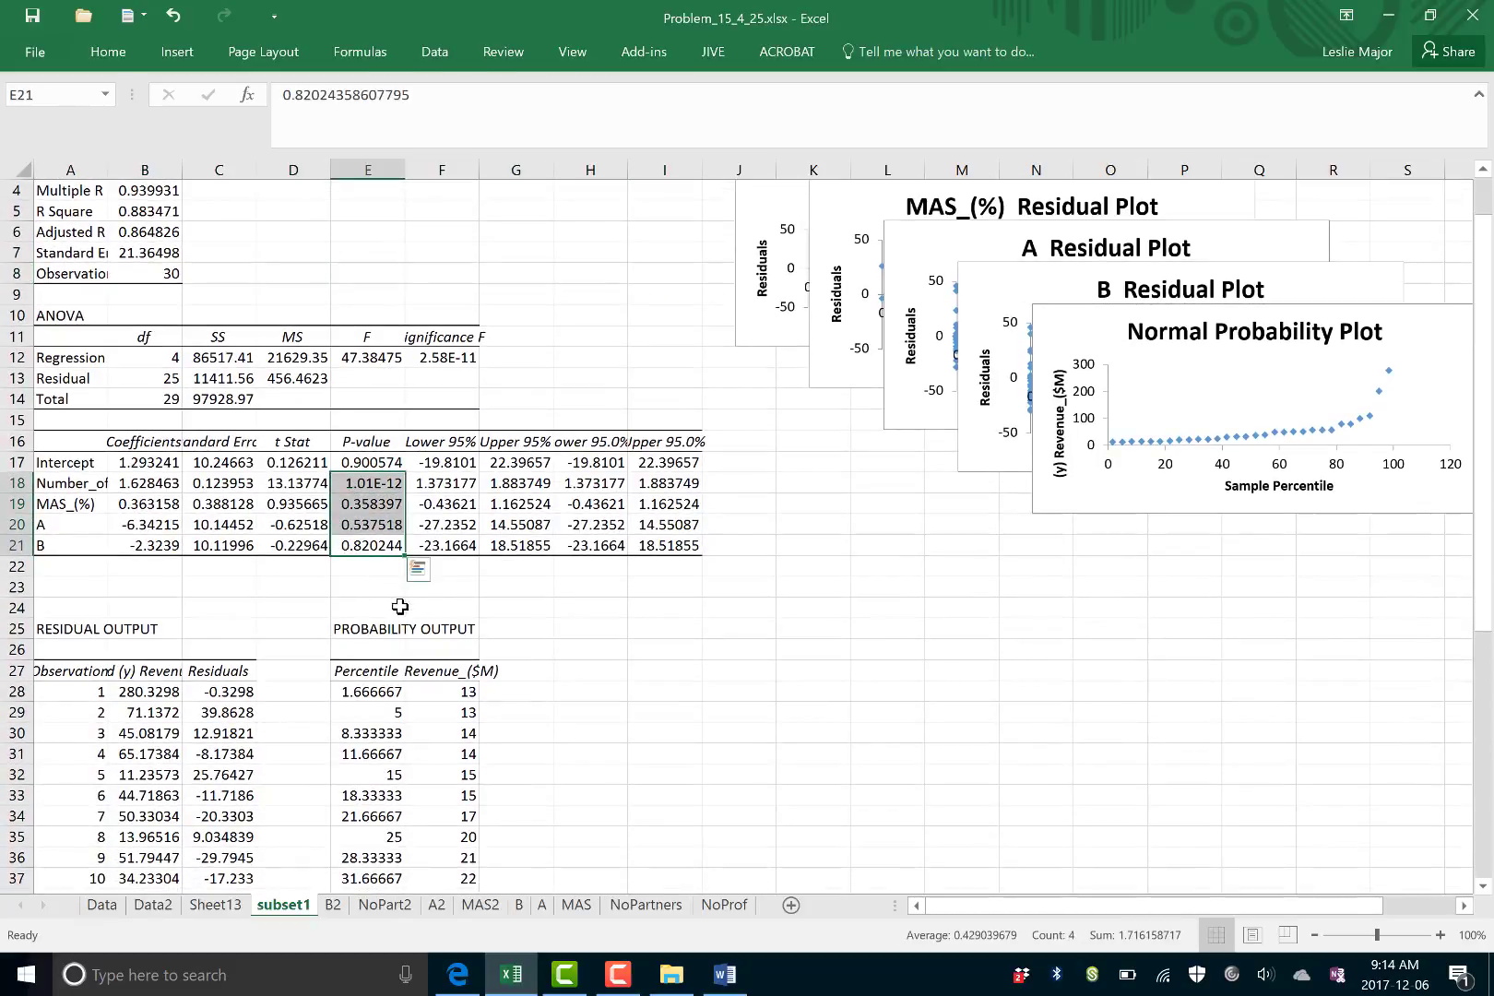
{"action": "left_click", "coordinate": [525, 616]}
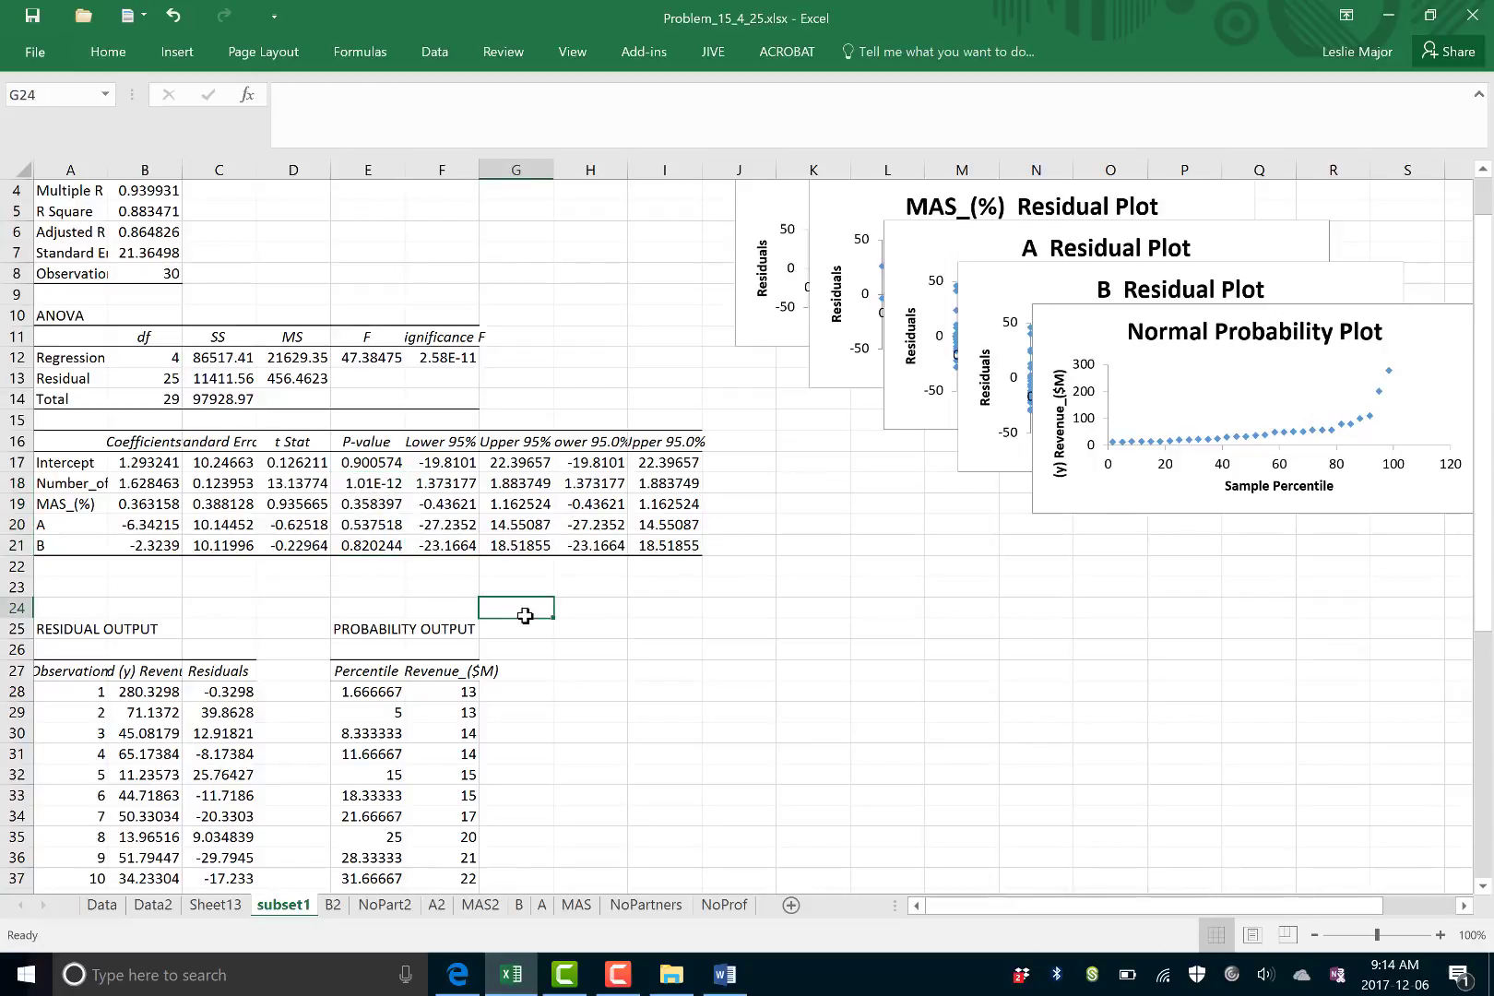
{"action": "left_click_drag", "start_coordinate": [104, 163], "coordinate": [176, 163]}
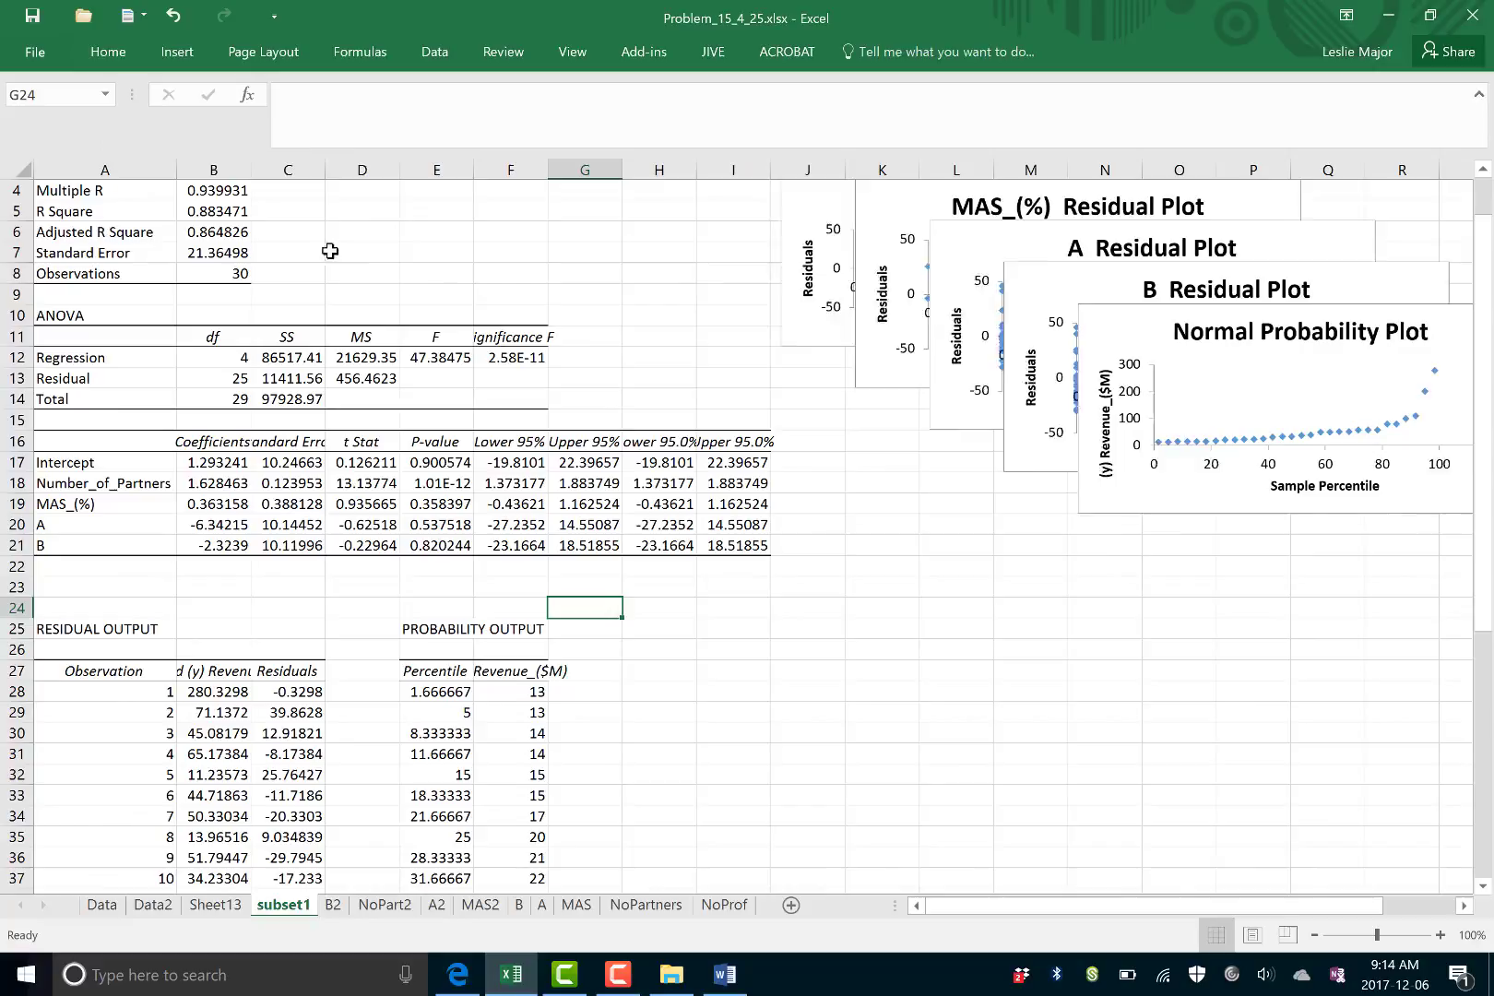
- Shade B's p-value 0.820244 yellow
{"action": "scroll", "coordinate": [455, 319], "scroll_direction": "up", "scroll_amount": 1}
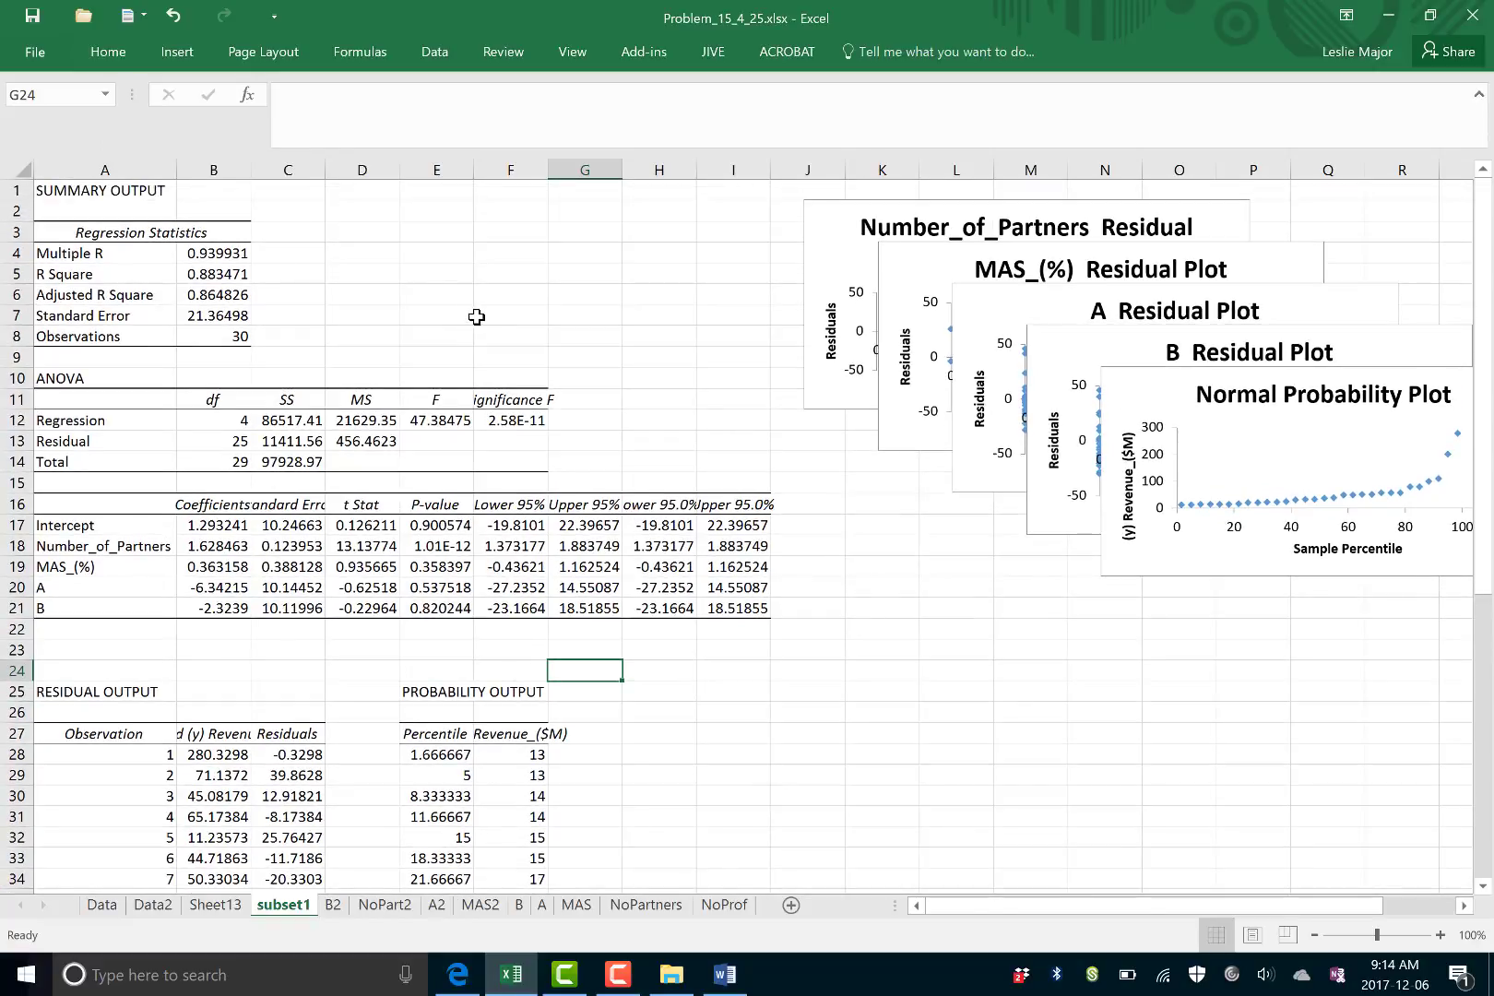
{"action": "scroll", "coordinate": [513, 321], "scroll_direction": "down", "scroll_amount": 1}
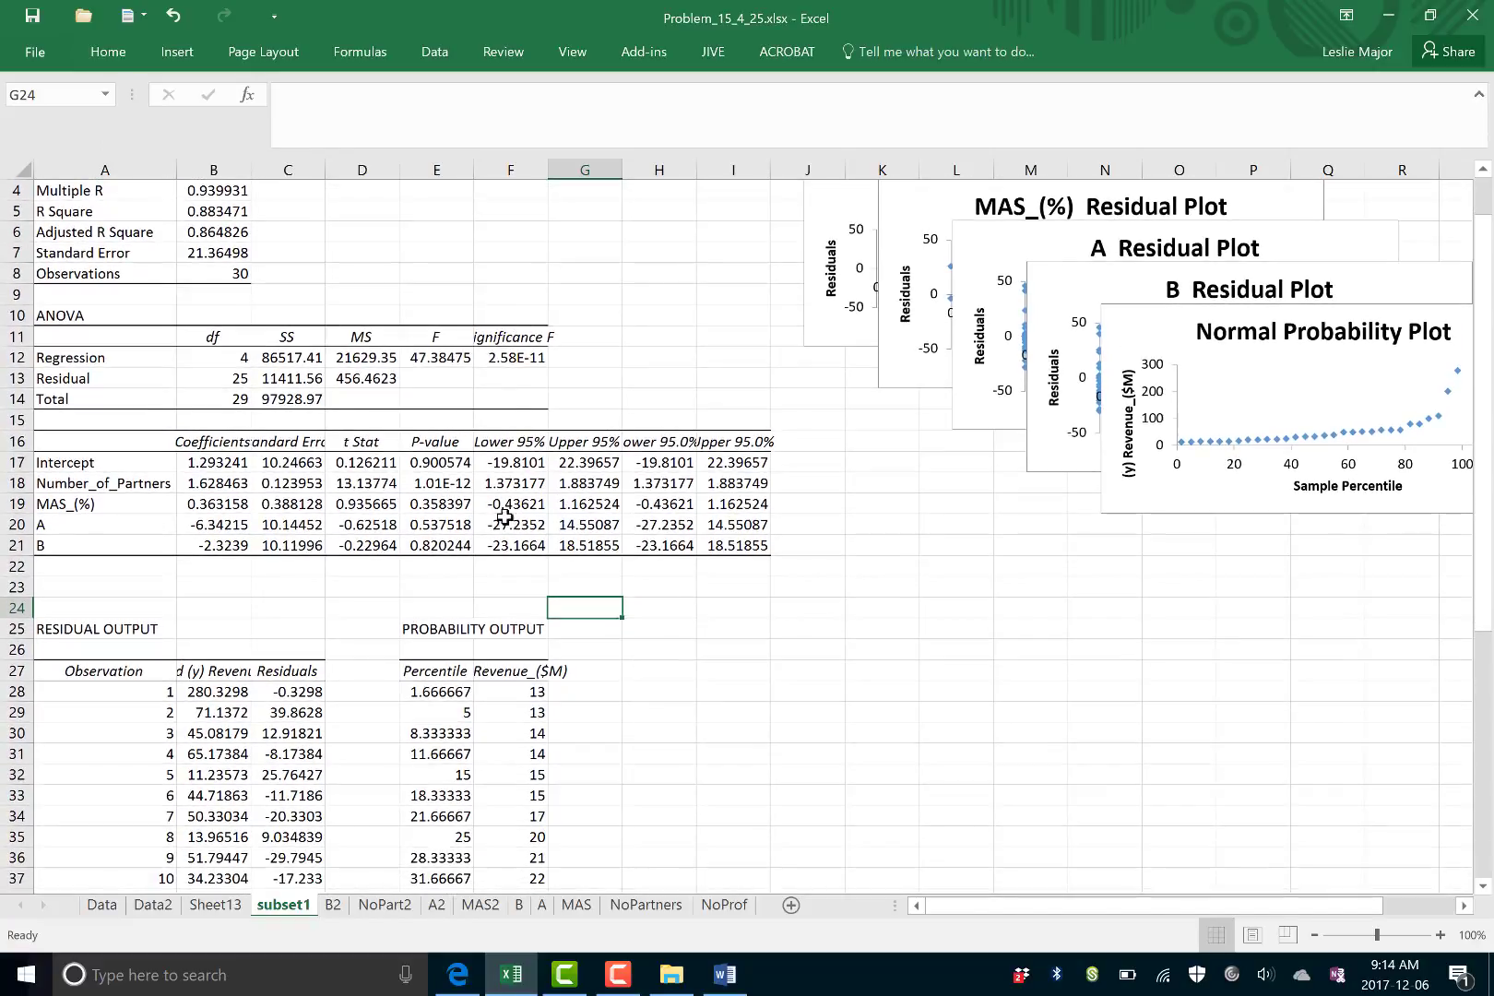
{"action": "mouse_move", "coordinate": [455, 551]}
{"action": "left_mouse_down"}
{"action": "mouse_move", "coordinate": [451, 483]}
{"action": "mouse_move", "coordinate": [449, 553]}
{"action": "left_mouse_up"}
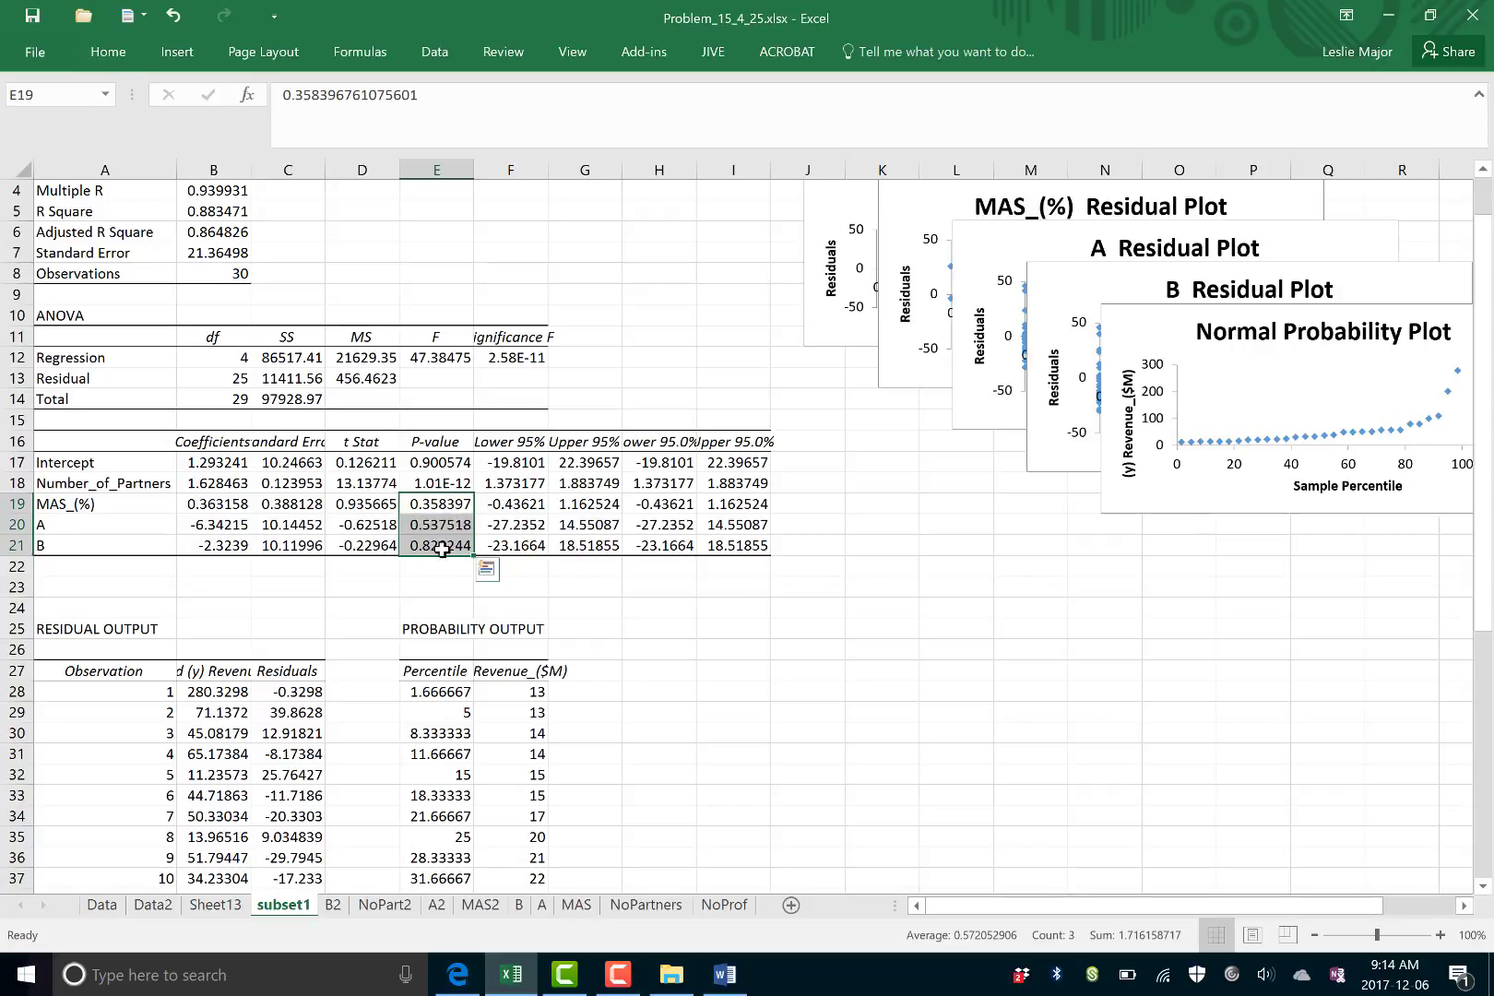
{"action": "left_click", "coordinate": [451, 549]}
{"action": "right_click", "coordinate": [447, 545]}
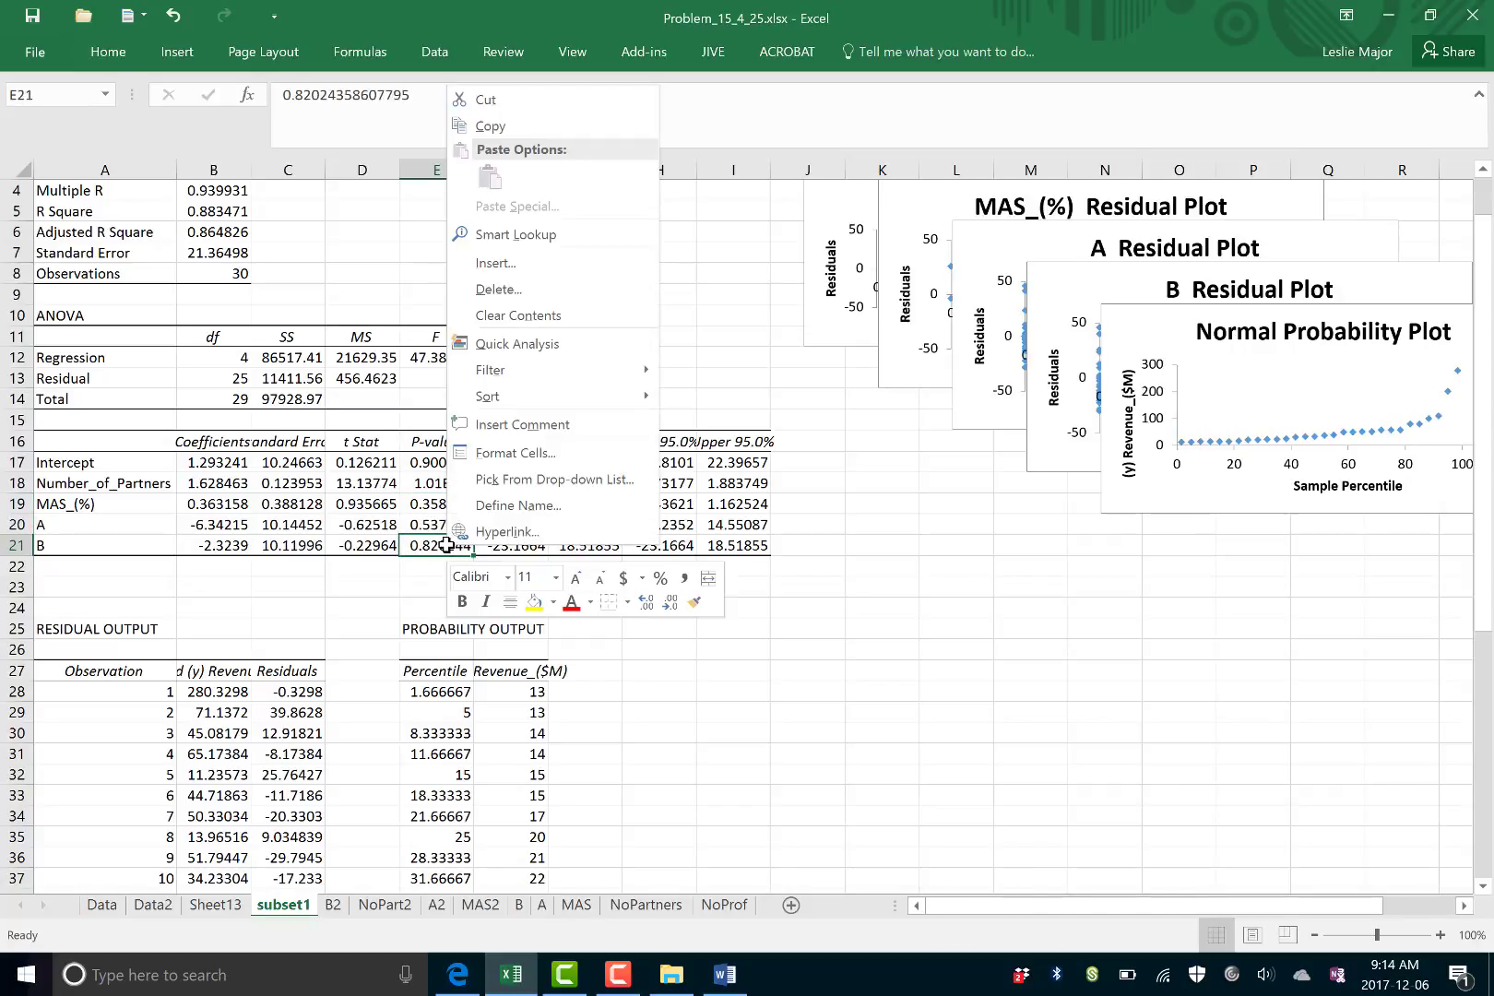
{"action": "left_click", "coordinate": [533, 601]}
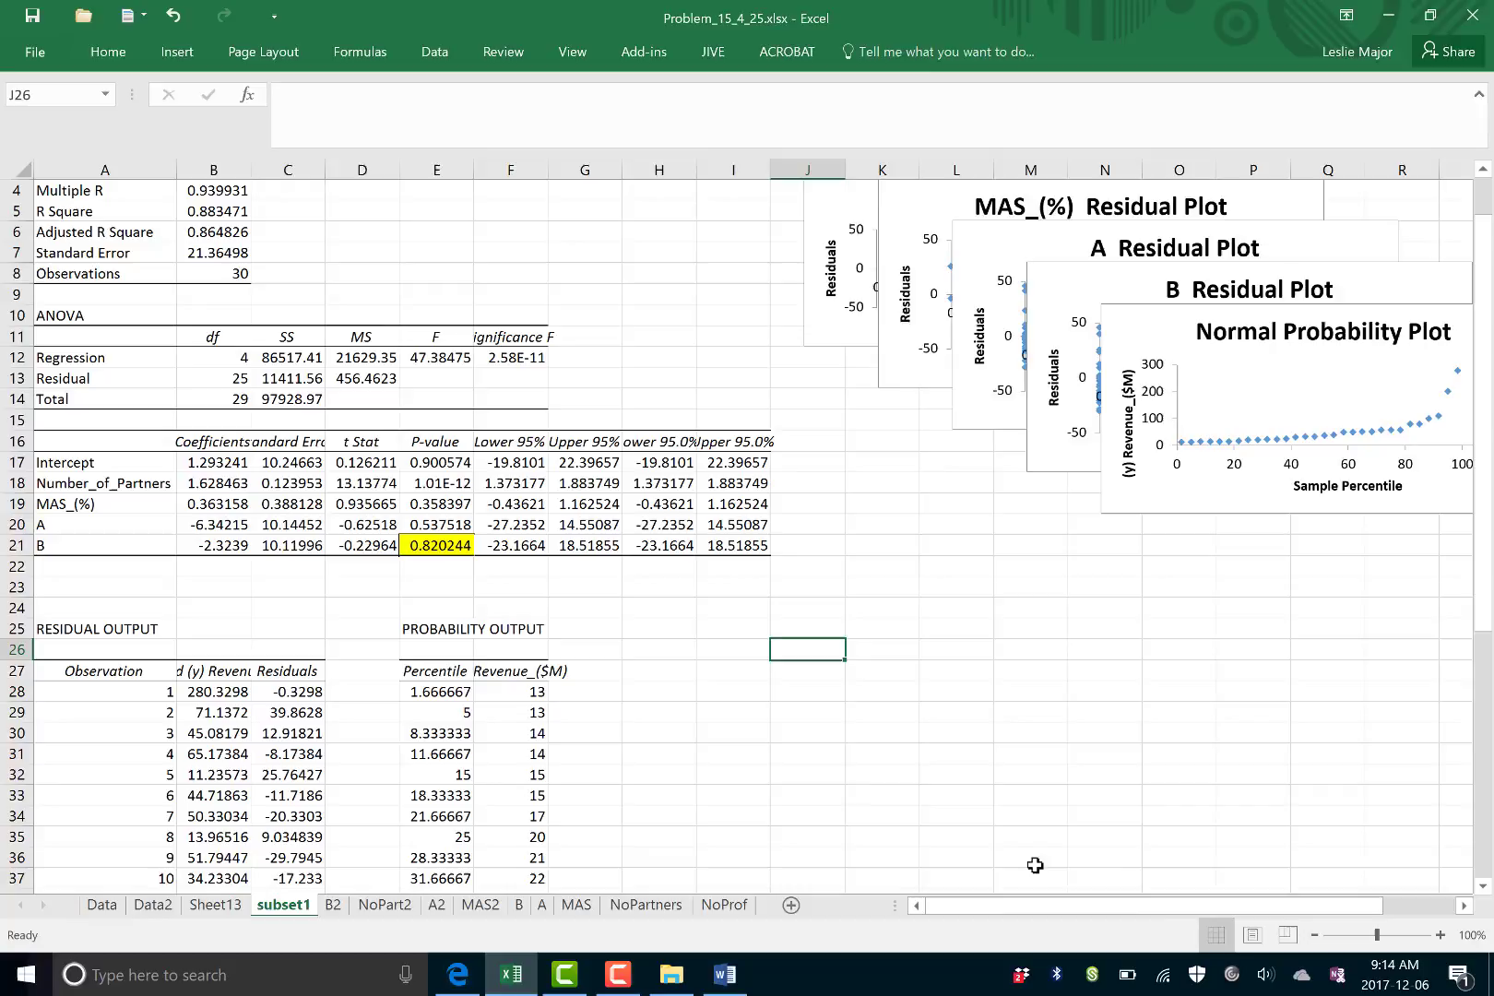
{"action": "mouse_move", "coordinate": [564, 974]}
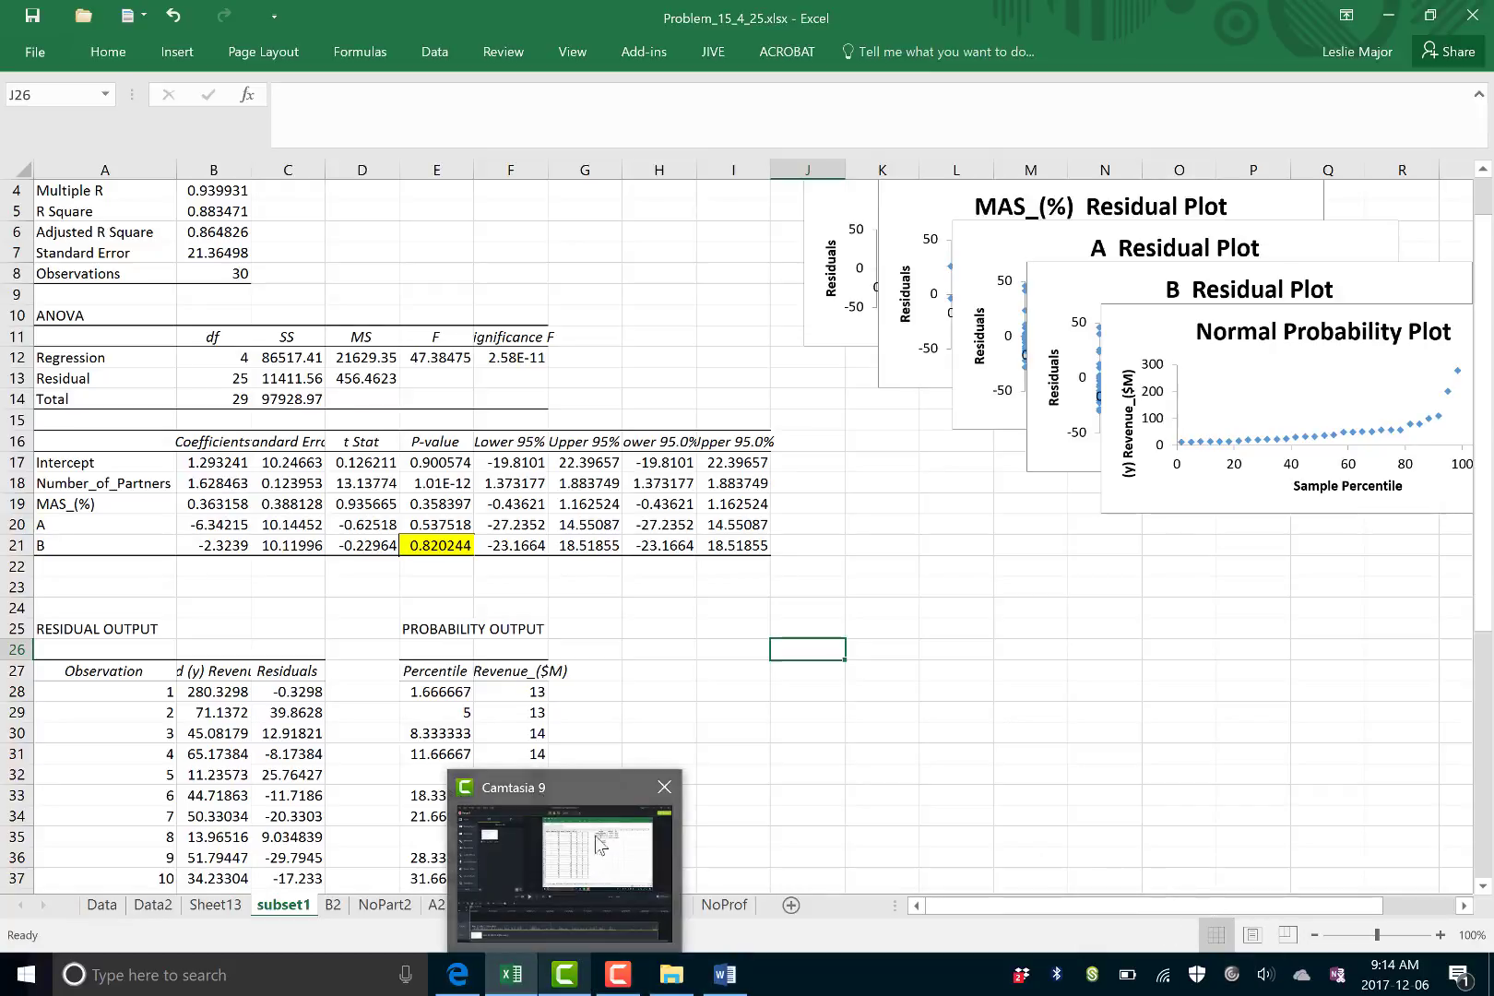
{"action": "left_click", "coordinate": [683, 710]}
{"action": "left_click", "coordinate": [564, 973]}
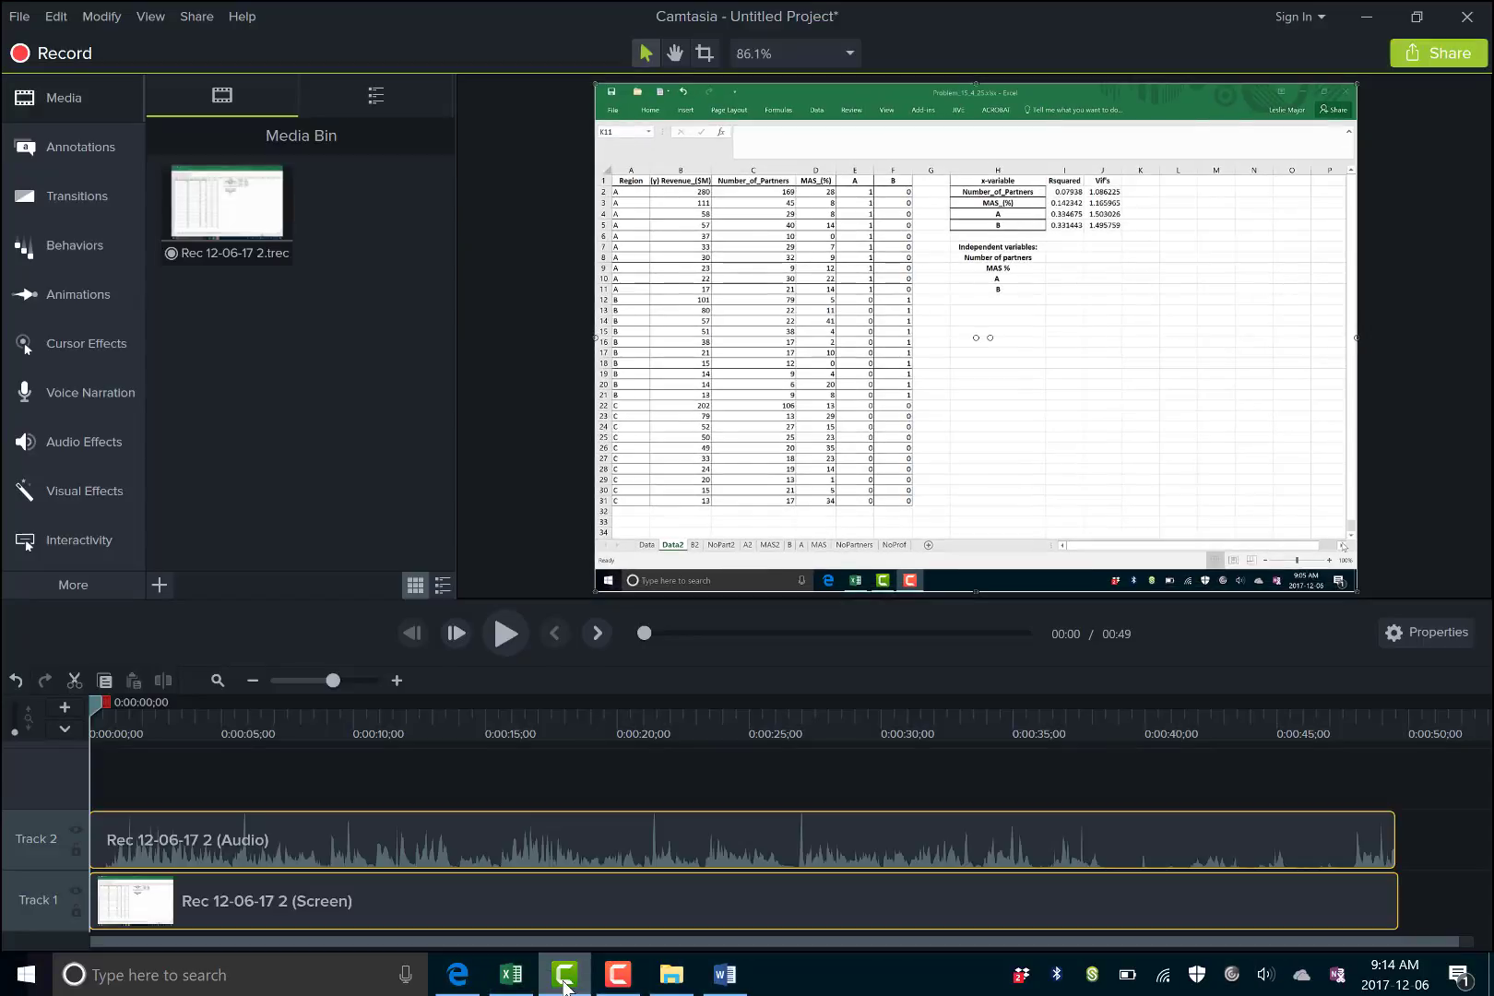
{"action": "left_click", "coordinate": [564, 975]}
{"action": "left_click", "coordinate": [618, 974]}
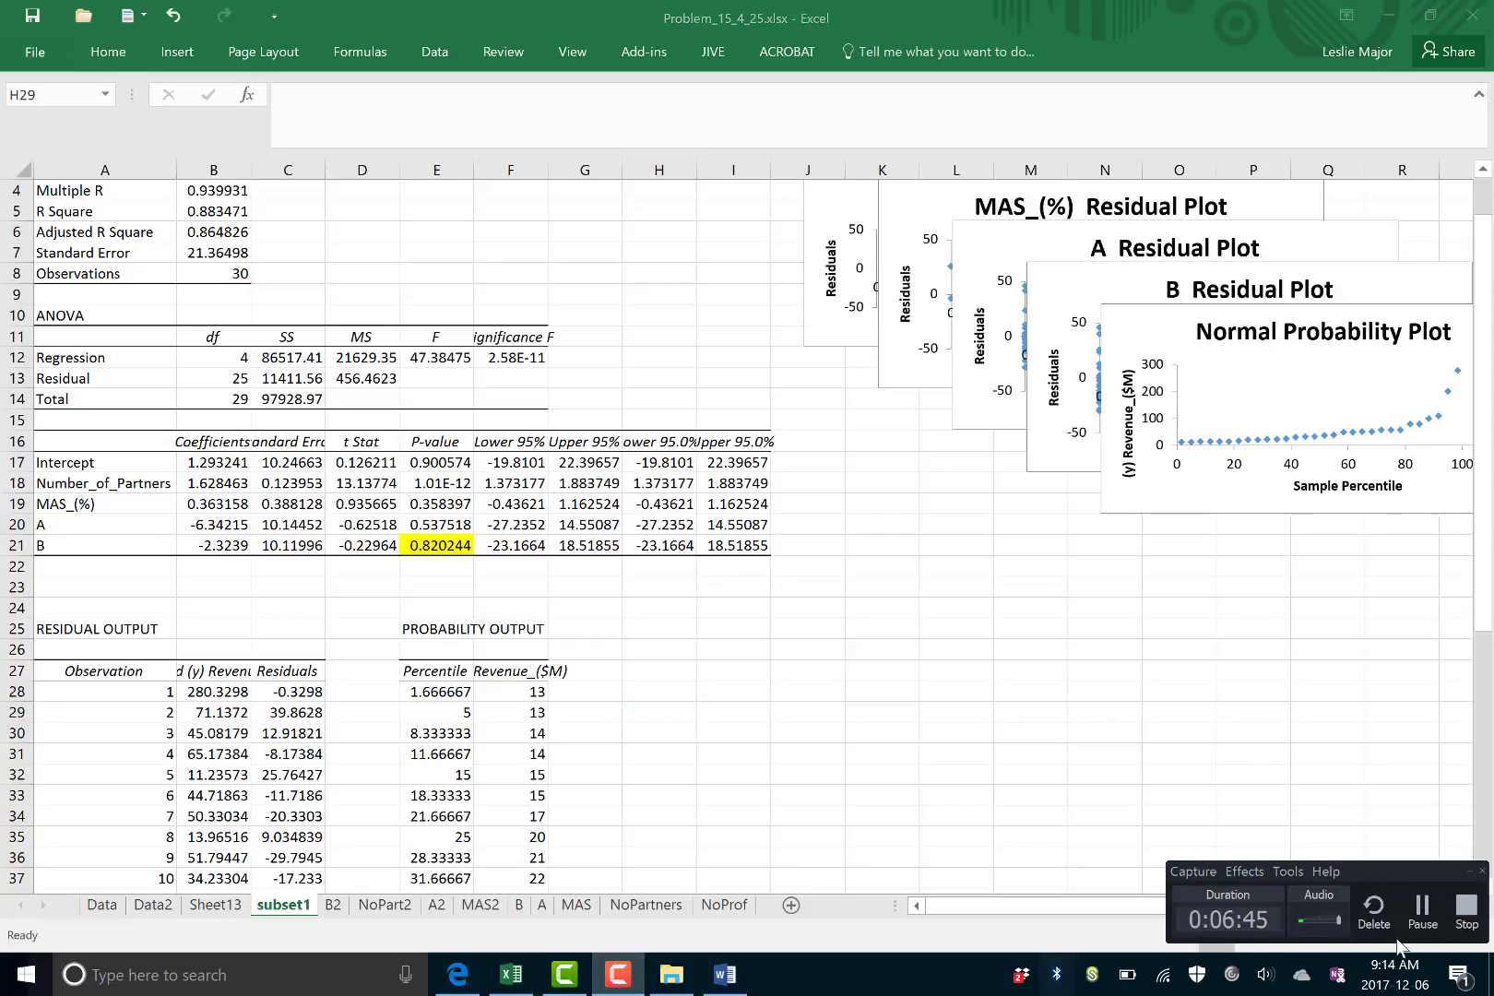
{"action": "left_click", "coordinate": [1436, 921]}
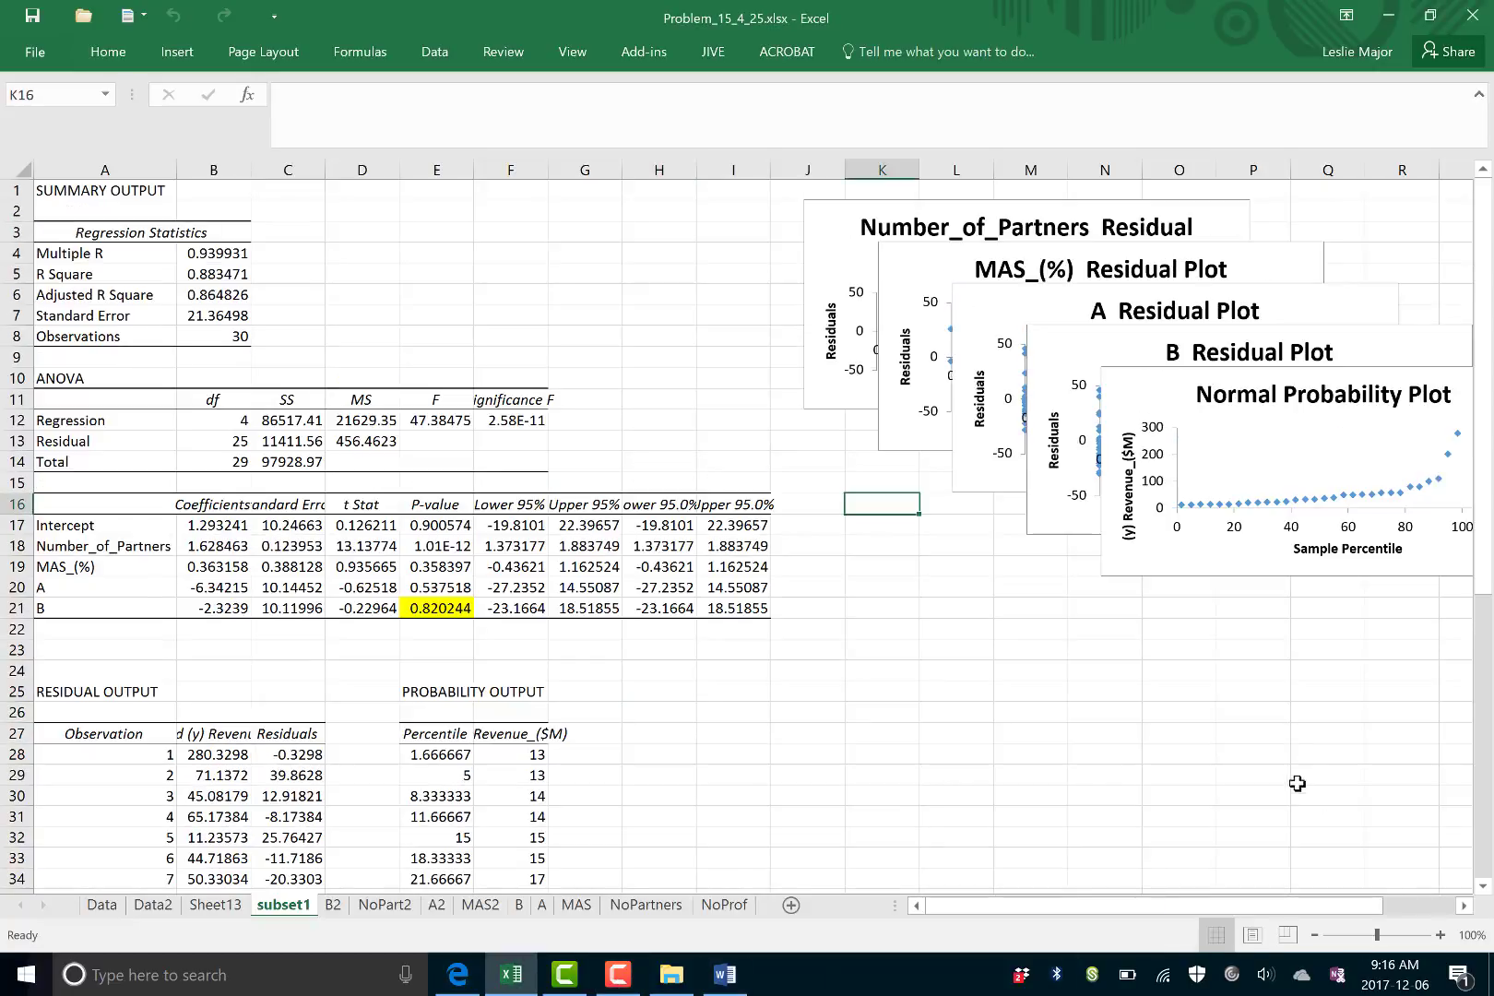
{"action": "left_click", "coordinate": [976, 650]}
{"action": "left_click", "coordinate": [109, 590]}
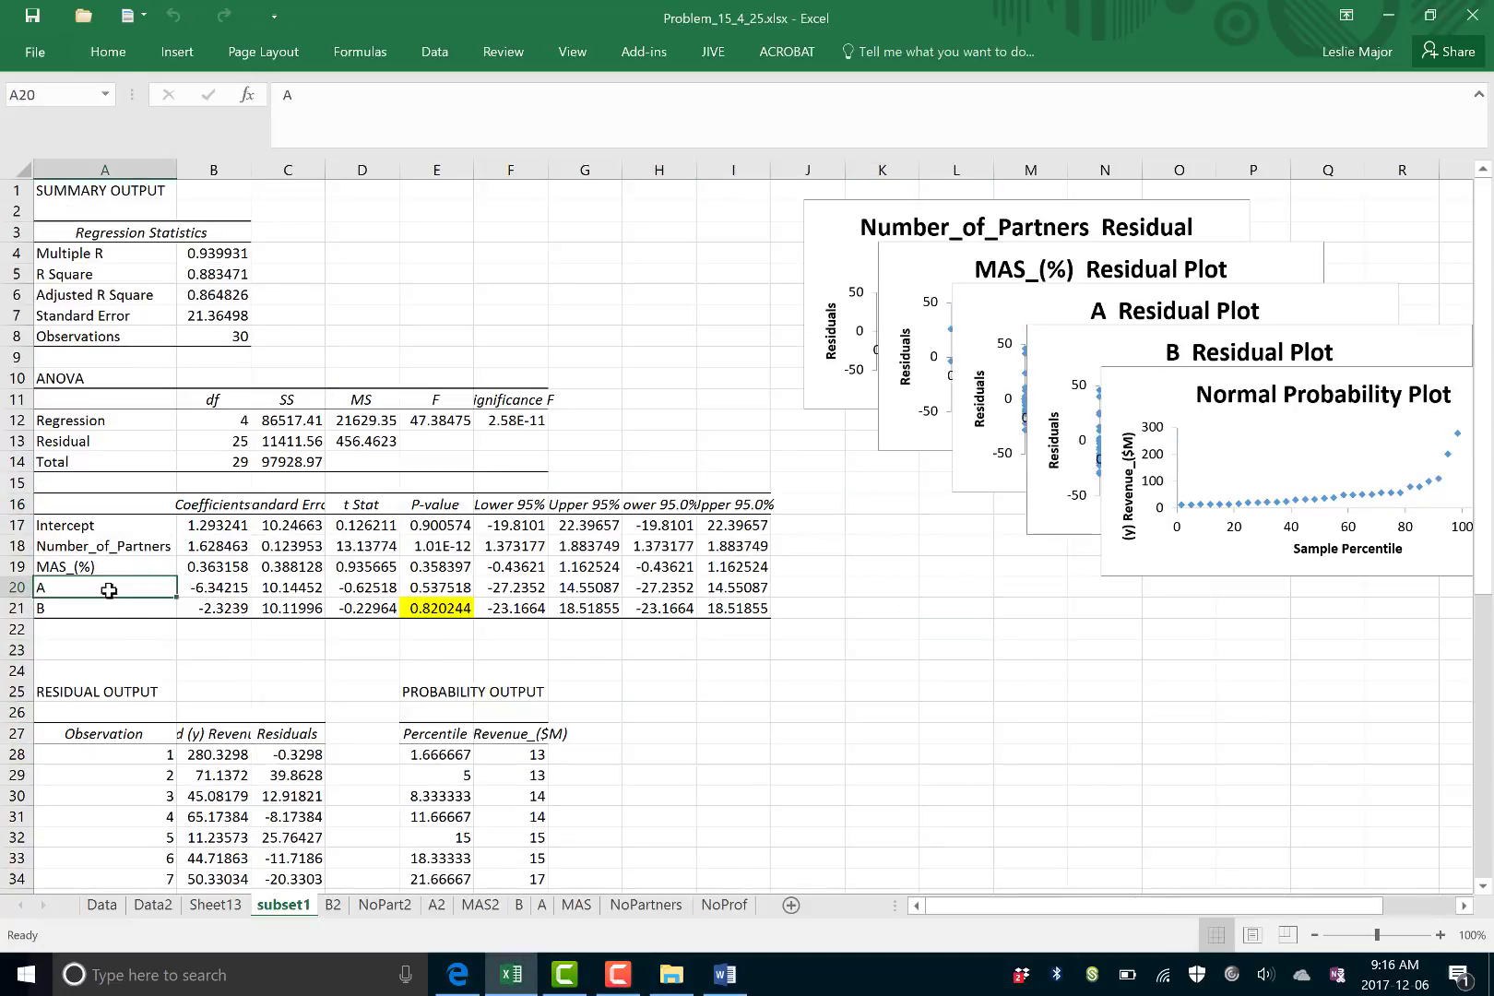
{"action": "left_click_drag", "start_coordinate": [110, 608], "coordinate": [727, 590]}
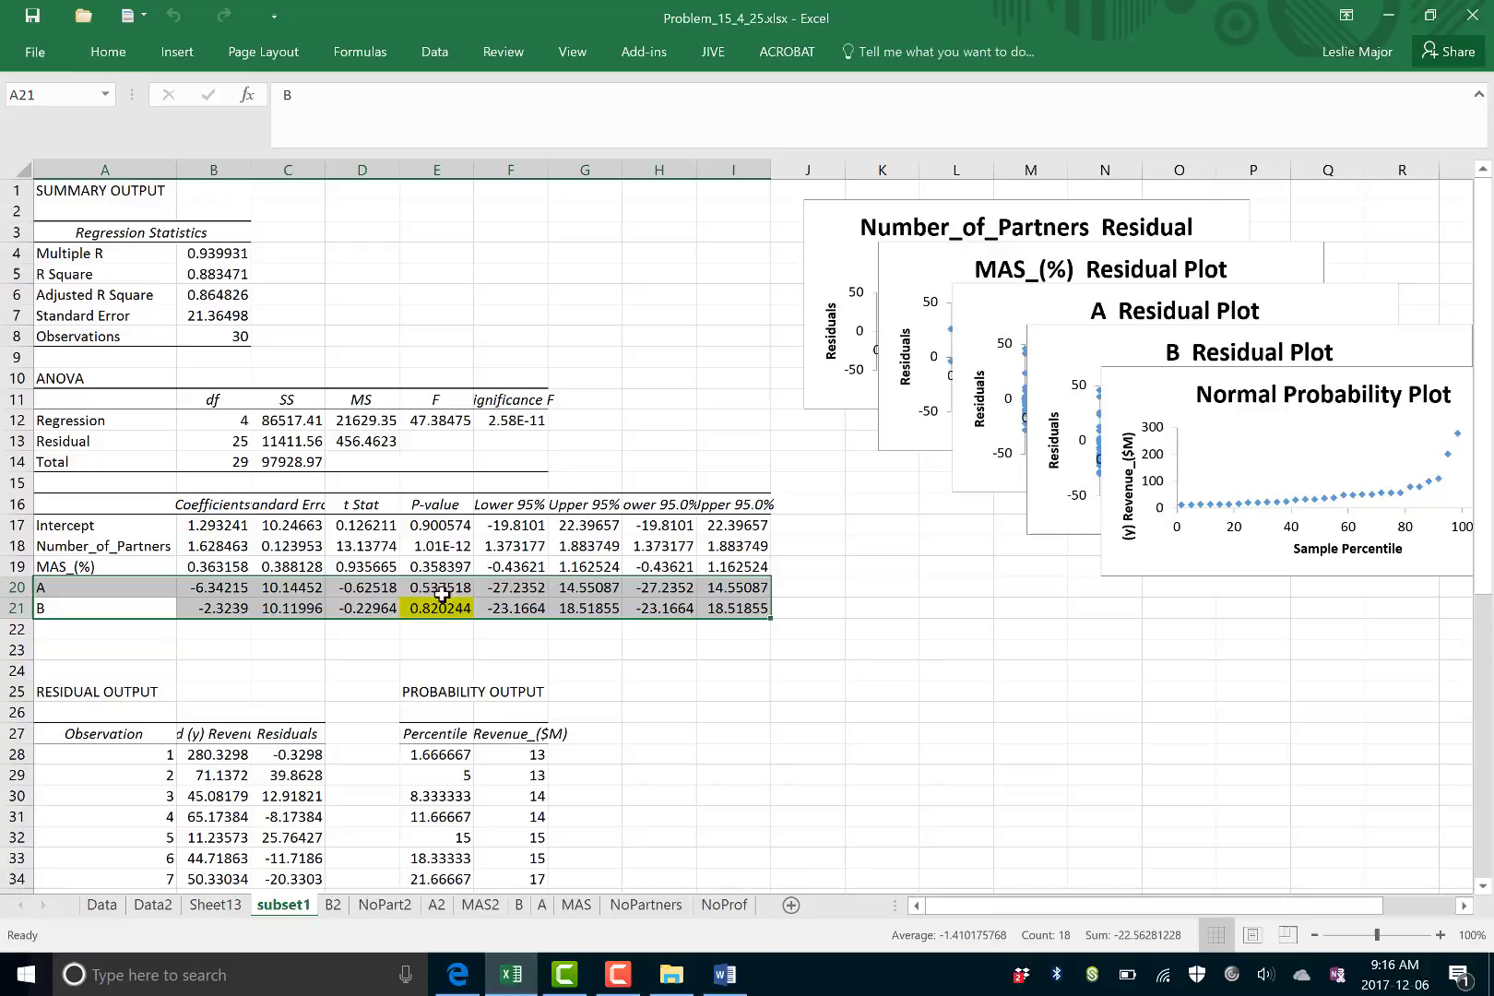
{"action": "left_click_drag", "start_coordinate": [441, 595], "coordinate": [443, 600]}
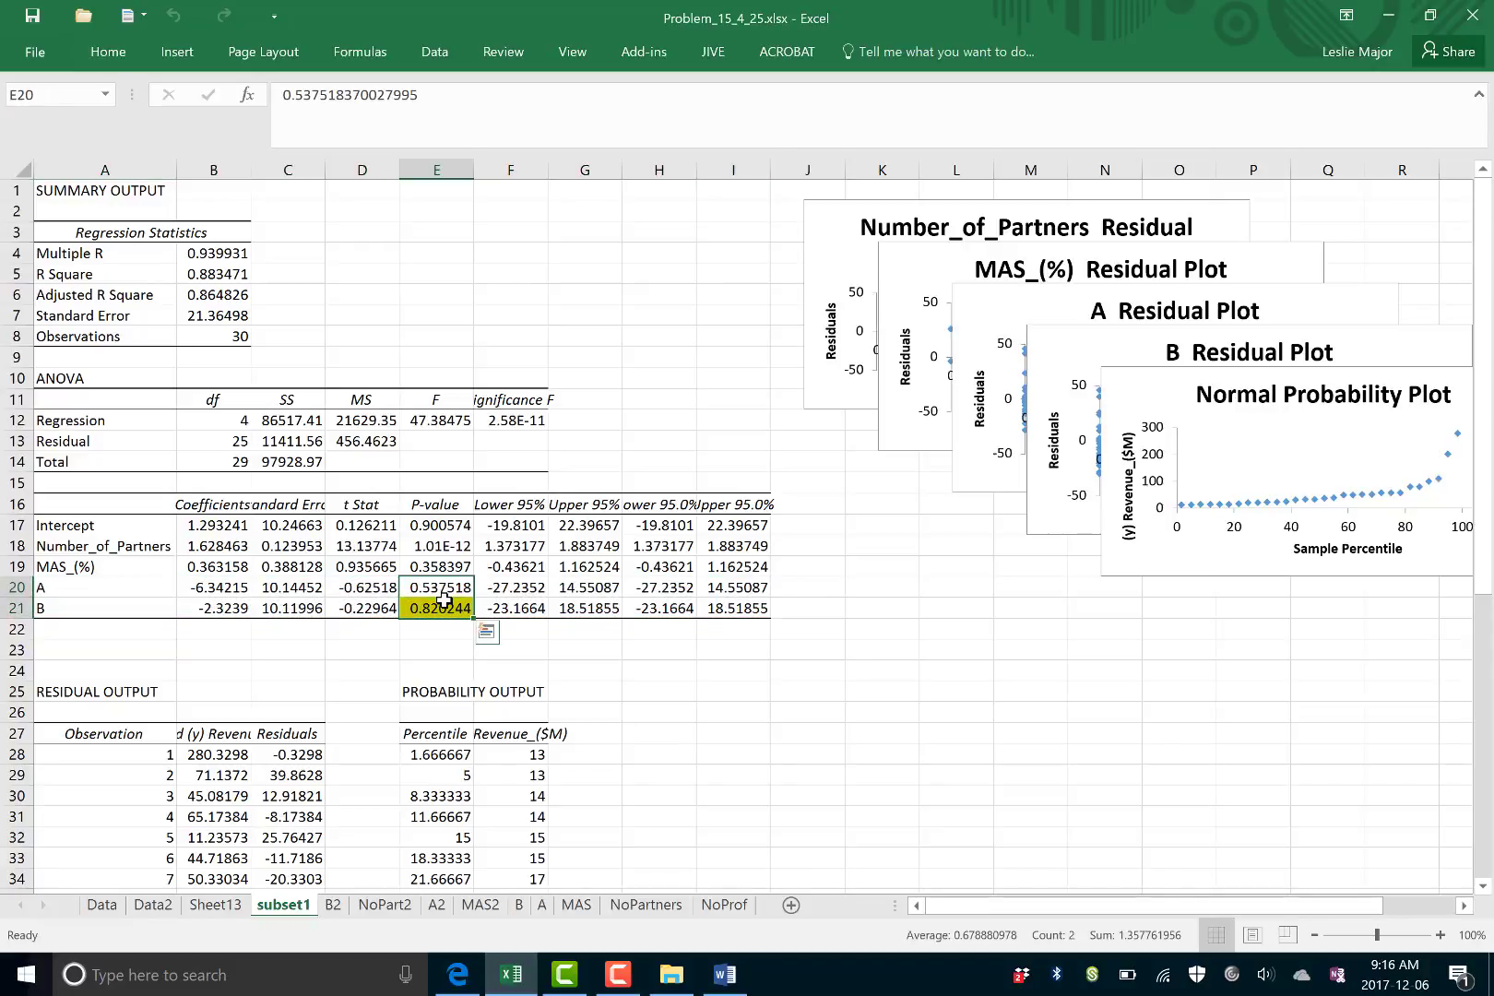
{"action": "left_click", "coordinate": [455, 593]}
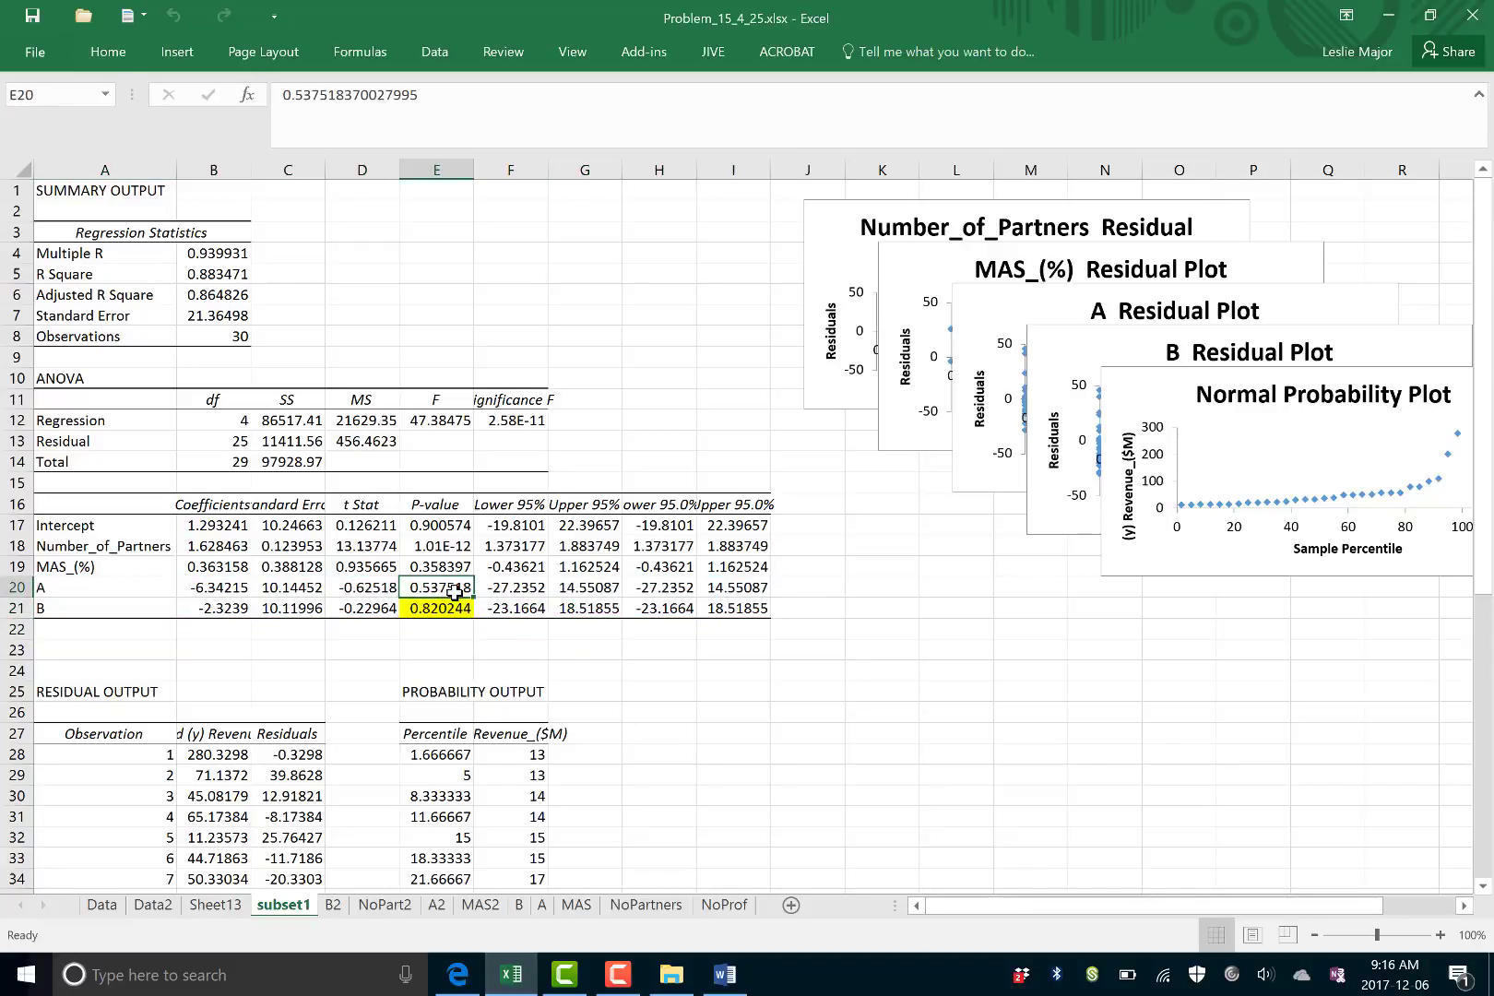
{"action": "left_click", "coordinate": [285, 95]}
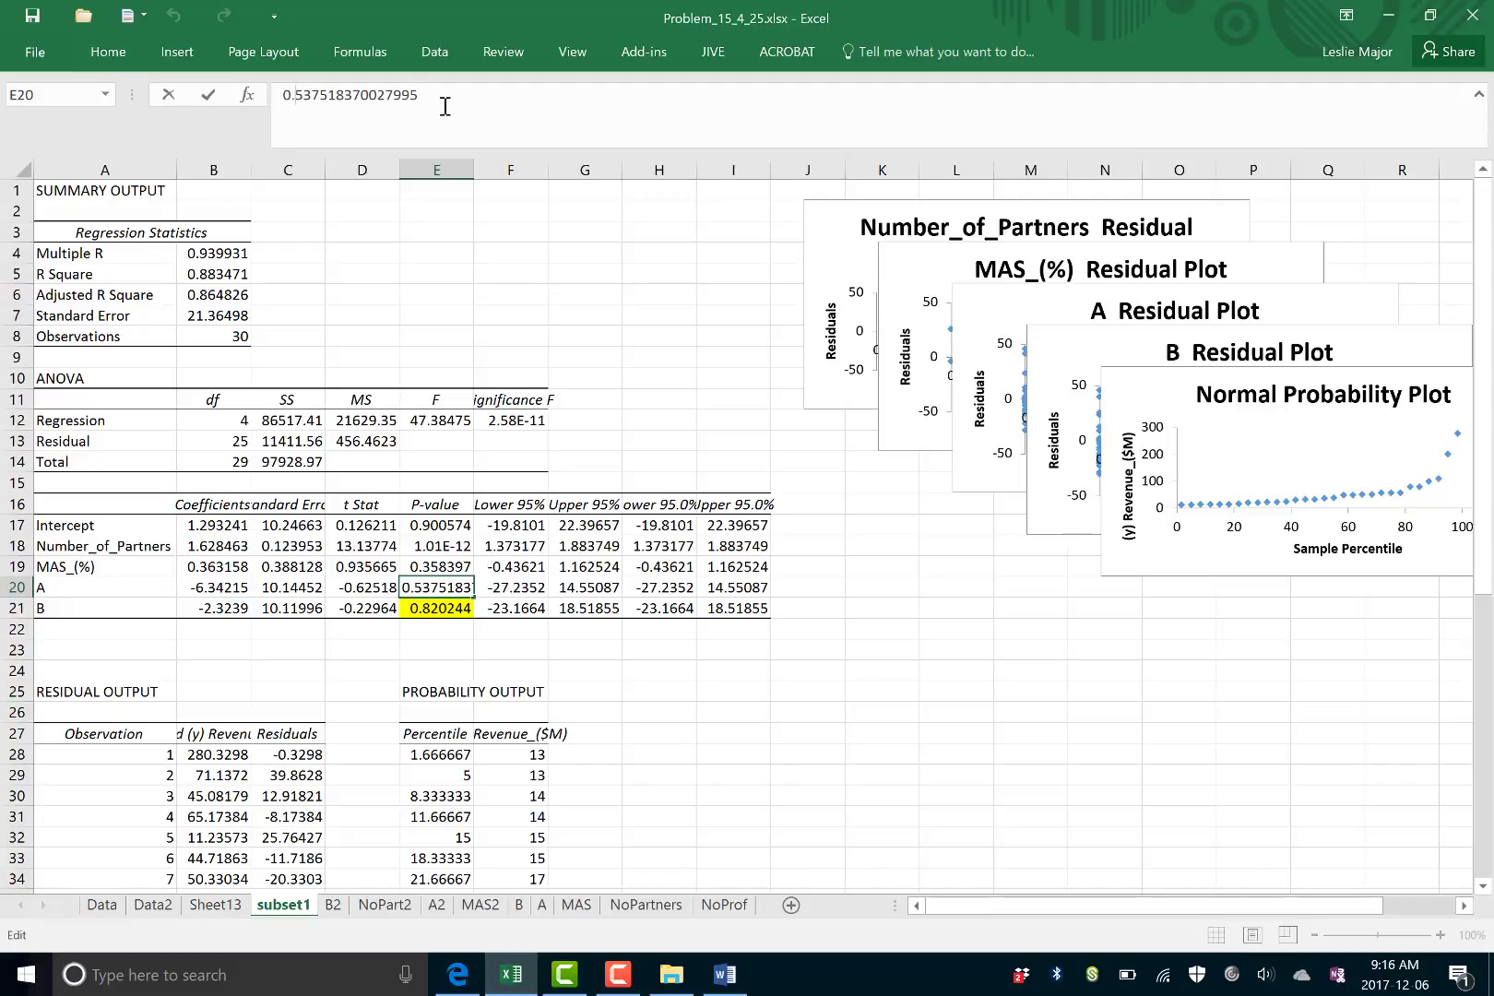
{"action": "type", "text": "00"}
{"action": "key", "text": "Return"}
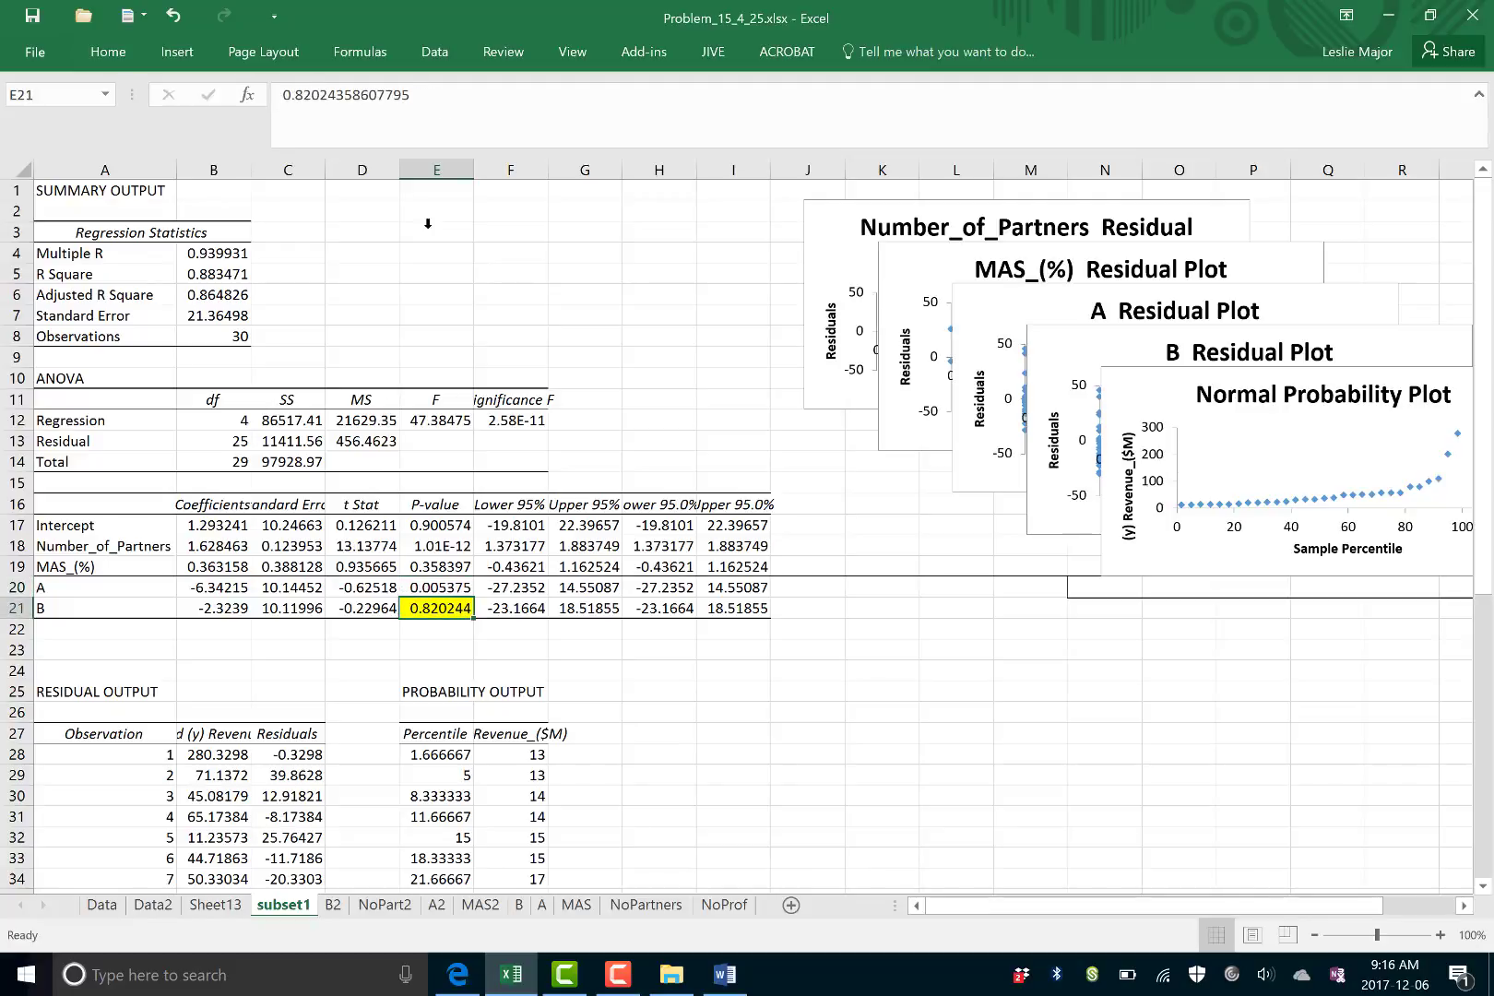
{"action": "left_click", "coordinate": [454, 590]}
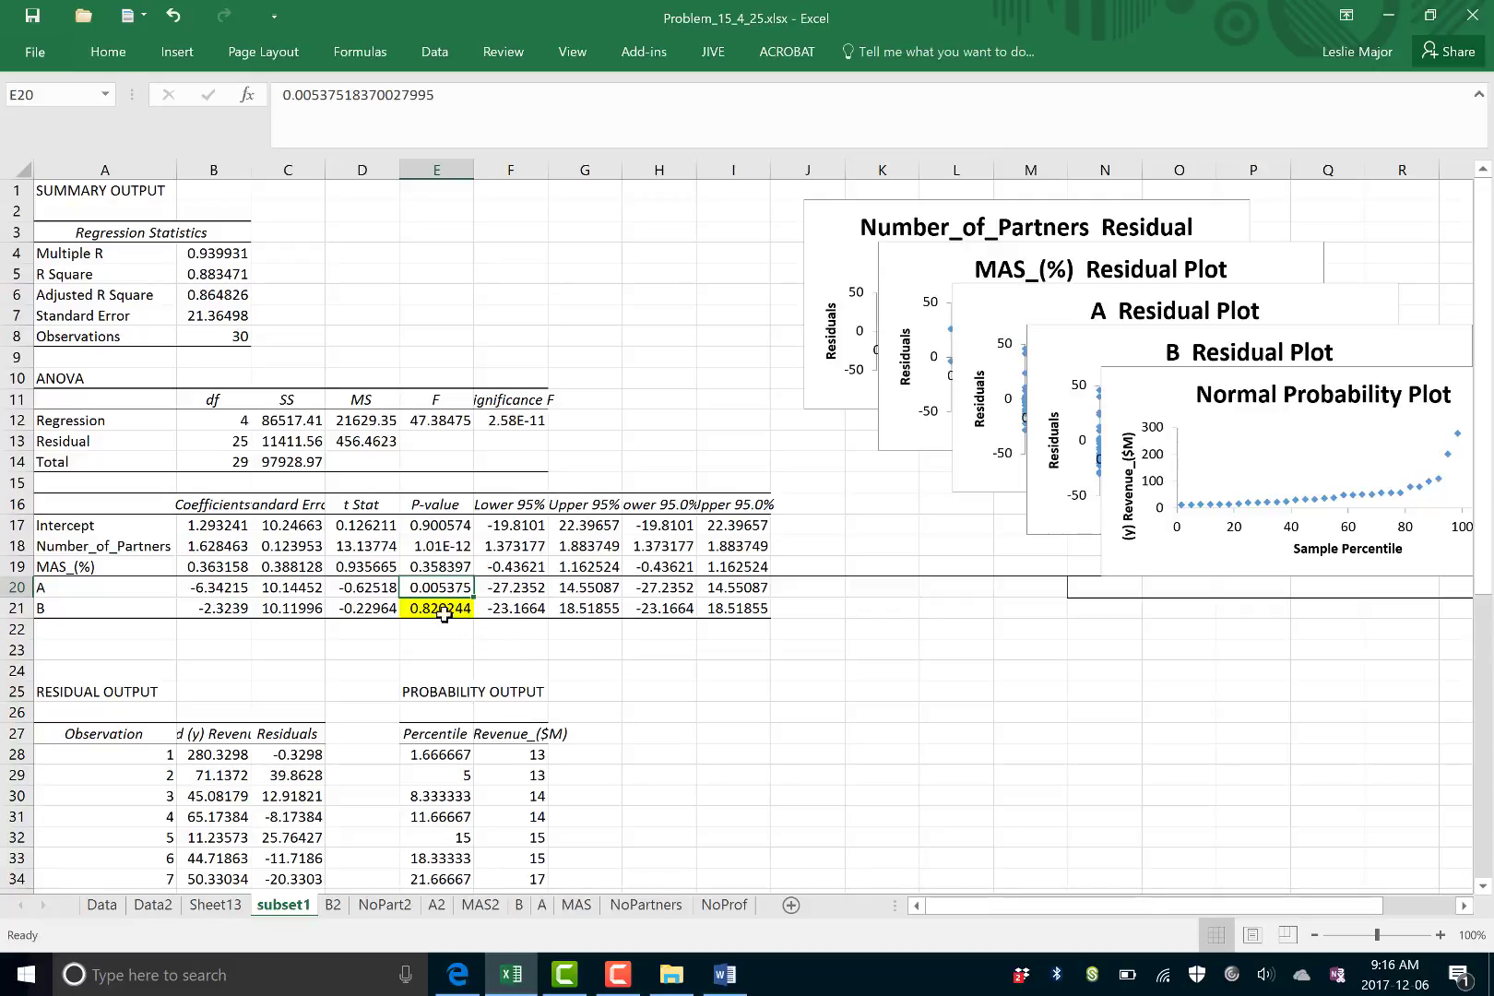
{"action": "left_click_drag", "start_coordinate": [140, 592], "coordinate": [430, 606]}
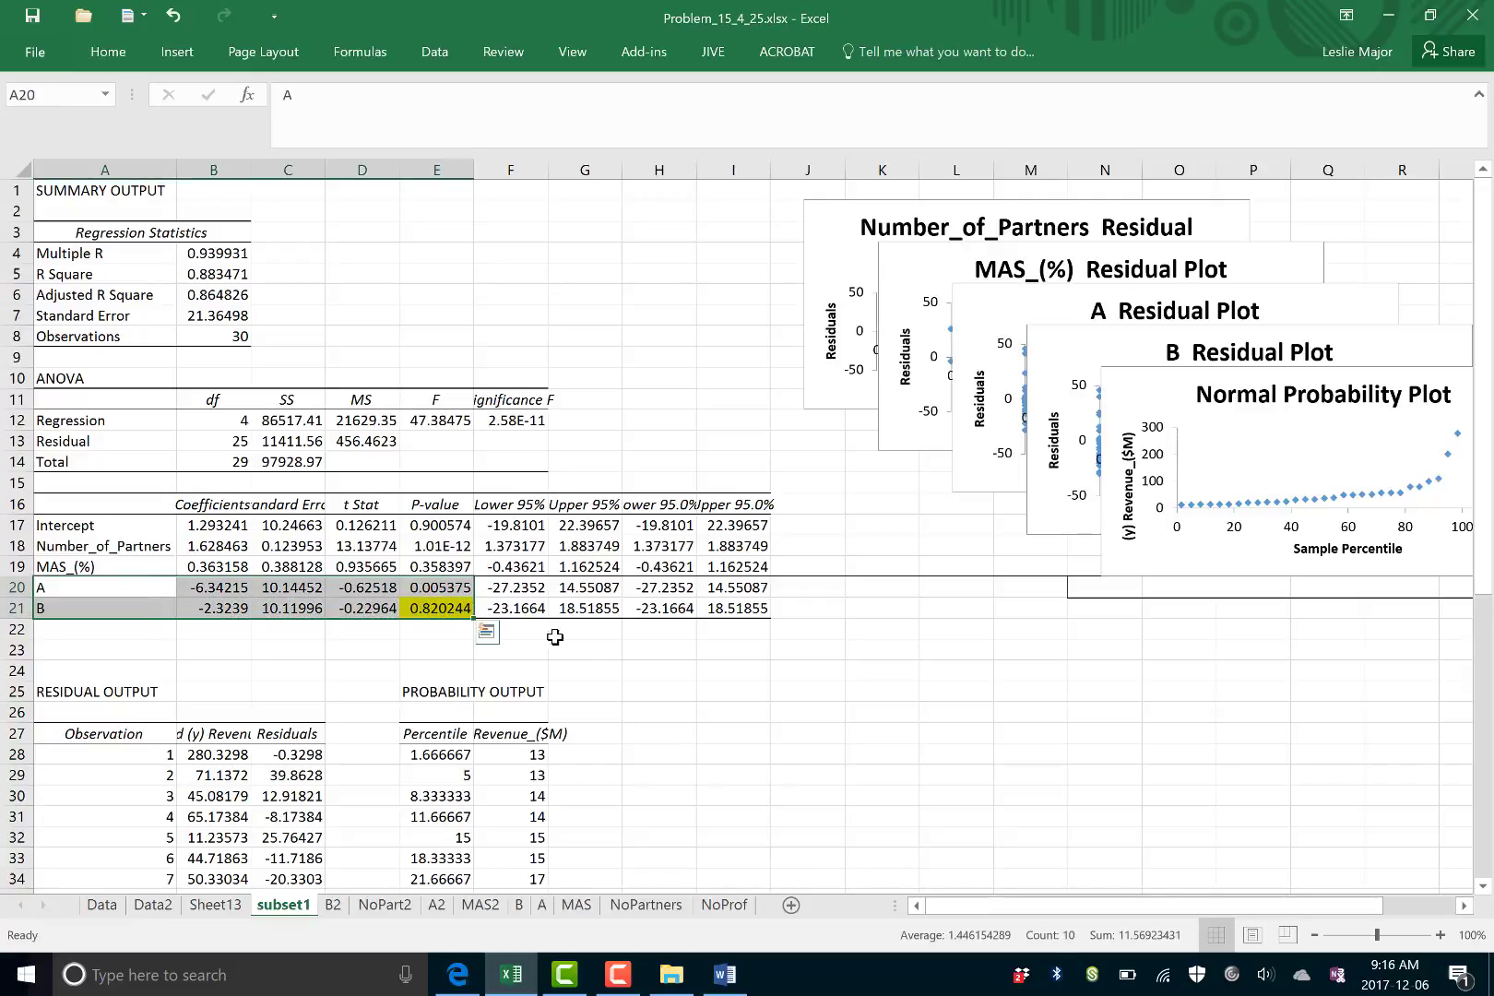
{"action": "key", "text": "ctrl+z"}
{"action": "key", "text": "ctrl+z"}
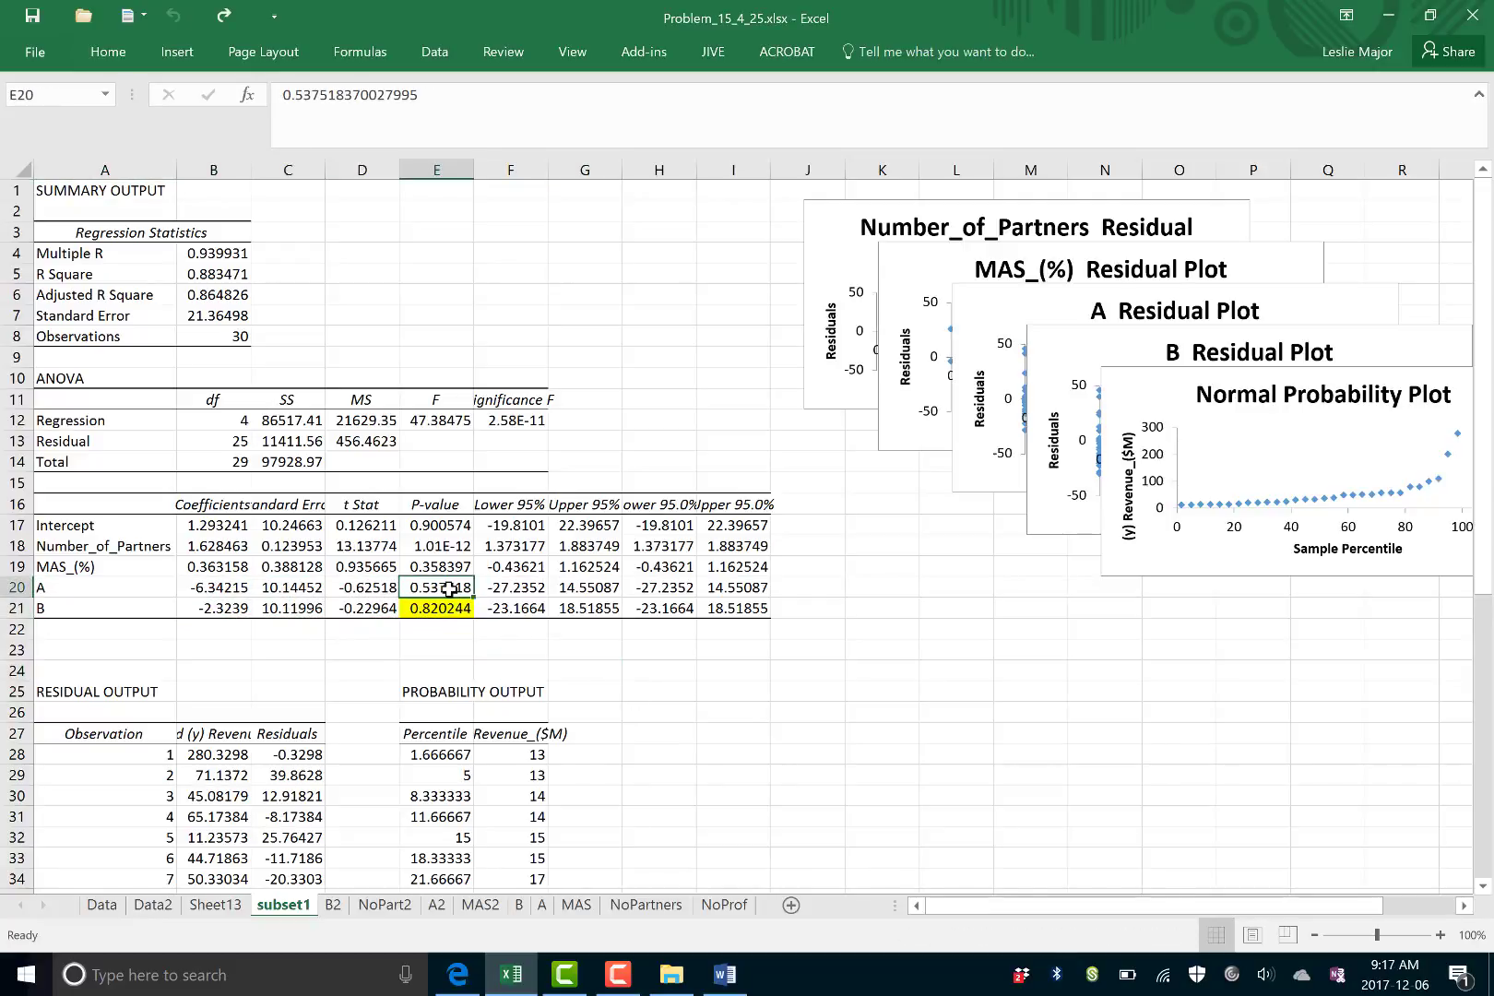
{"action": "left_click", "coordinate": [98, 590]}
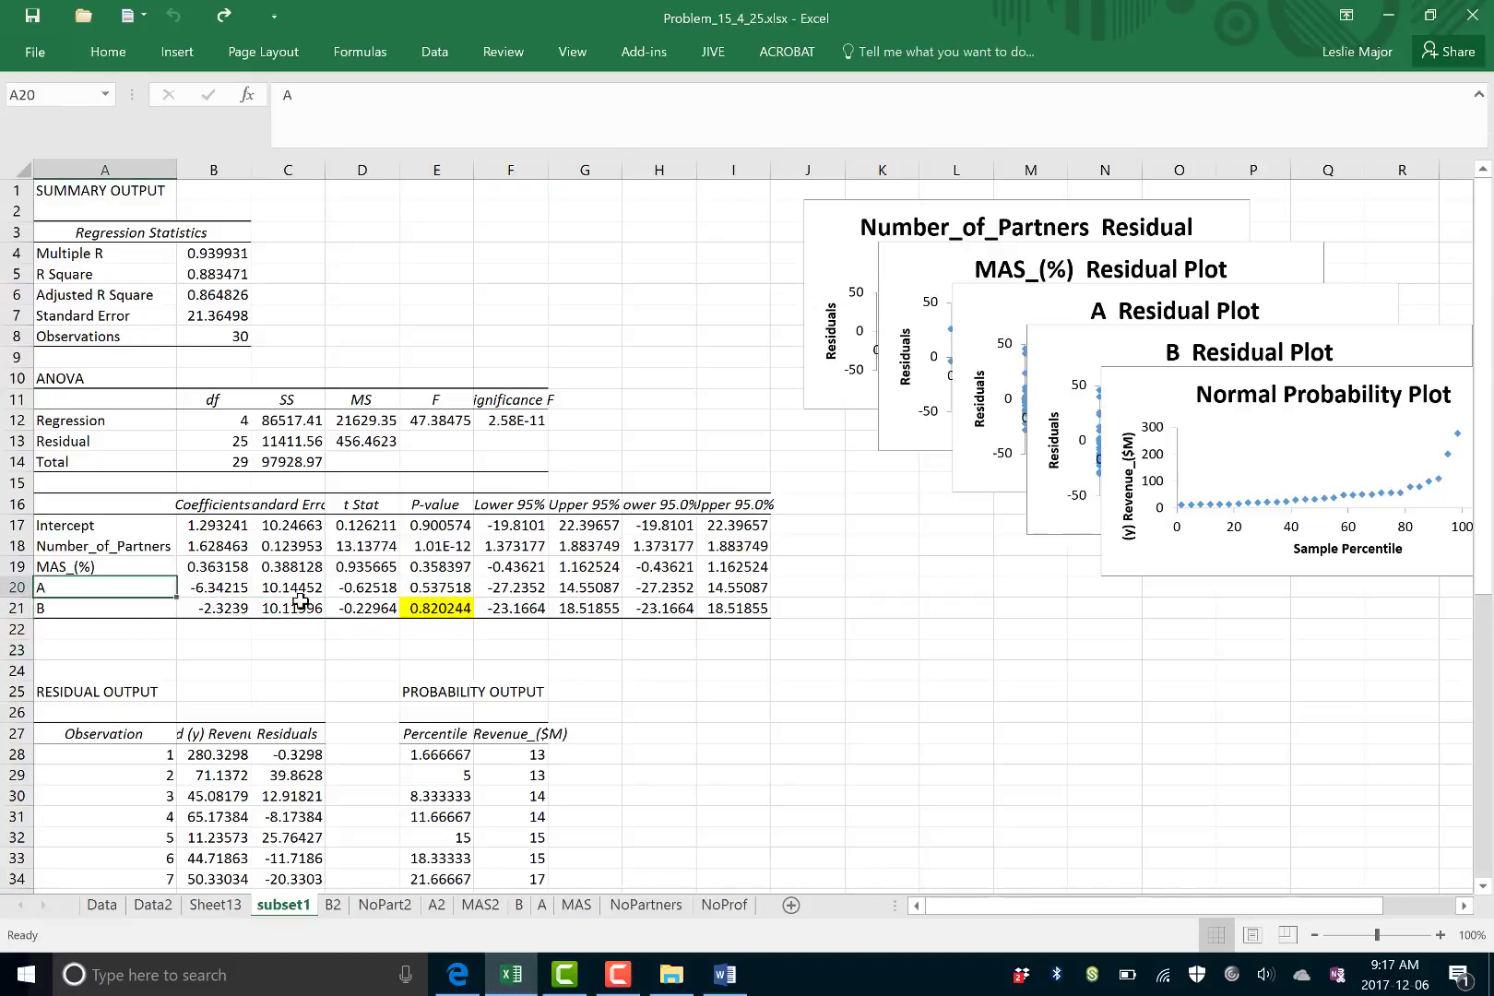
{"action": "left_click_drag", "start_coordinate": [301, 601], "coordinate": [765, 610]}
- Turn the A and B coefficient rows' font red
{"action": "right_click", "coordinate": [779, 625]}
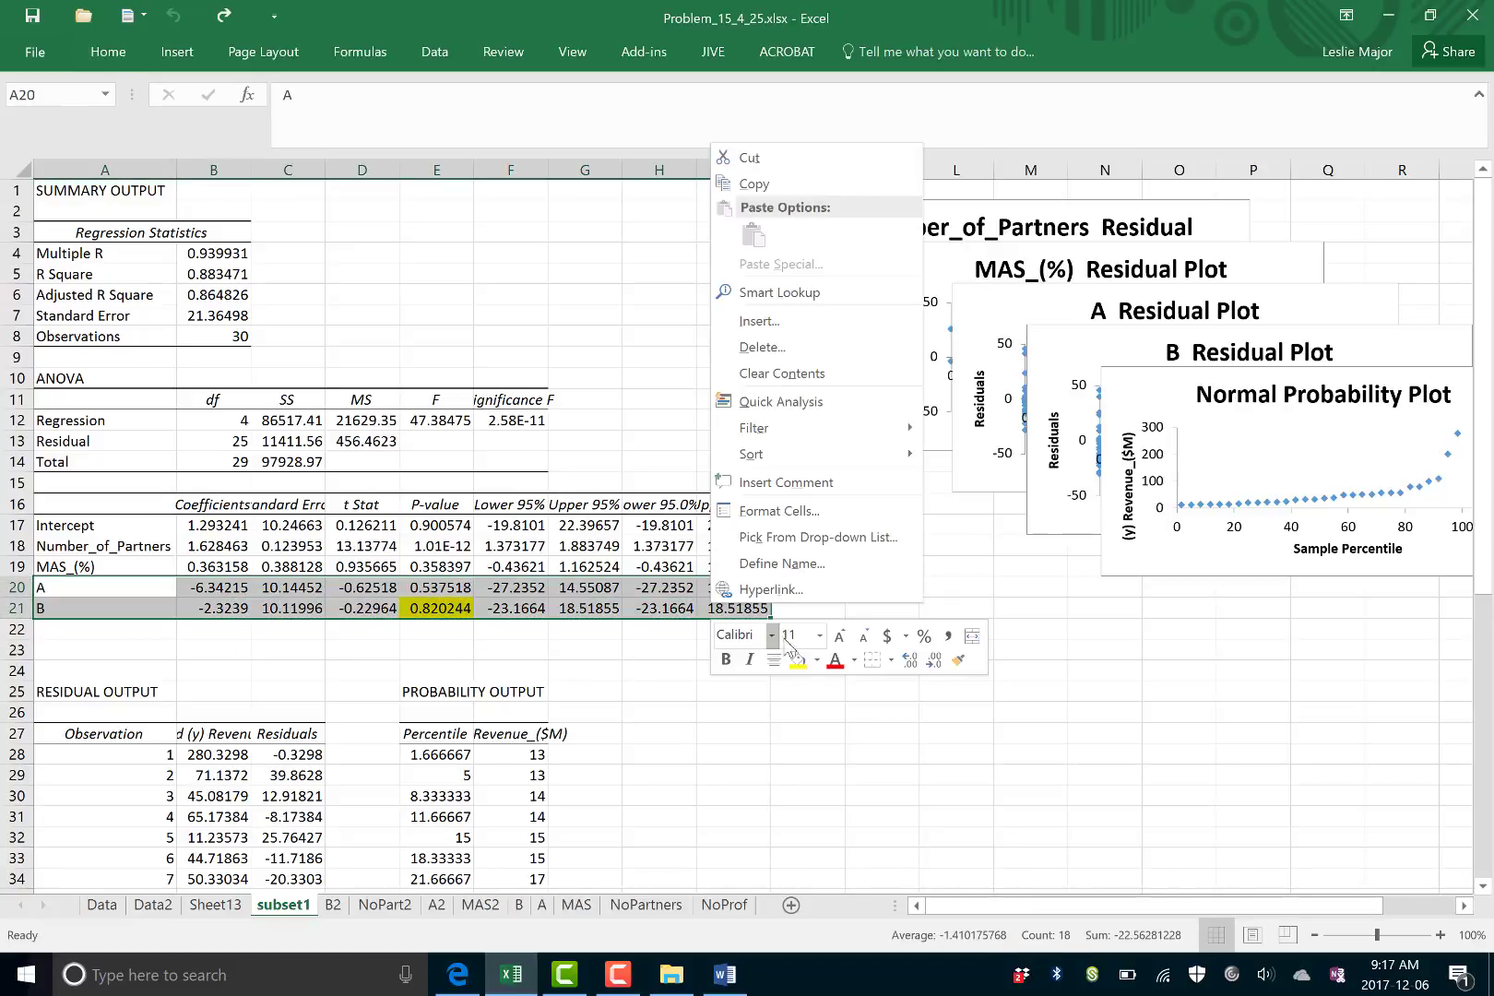
{"action": "left_click", "coordinate": [835, 660]}
{"action": "left_click", "coordinate": [804, 724]}
- Add a red 'remove' note in the cell beside the A row
{"action": "left_click", "coordinate": [809, 587]}
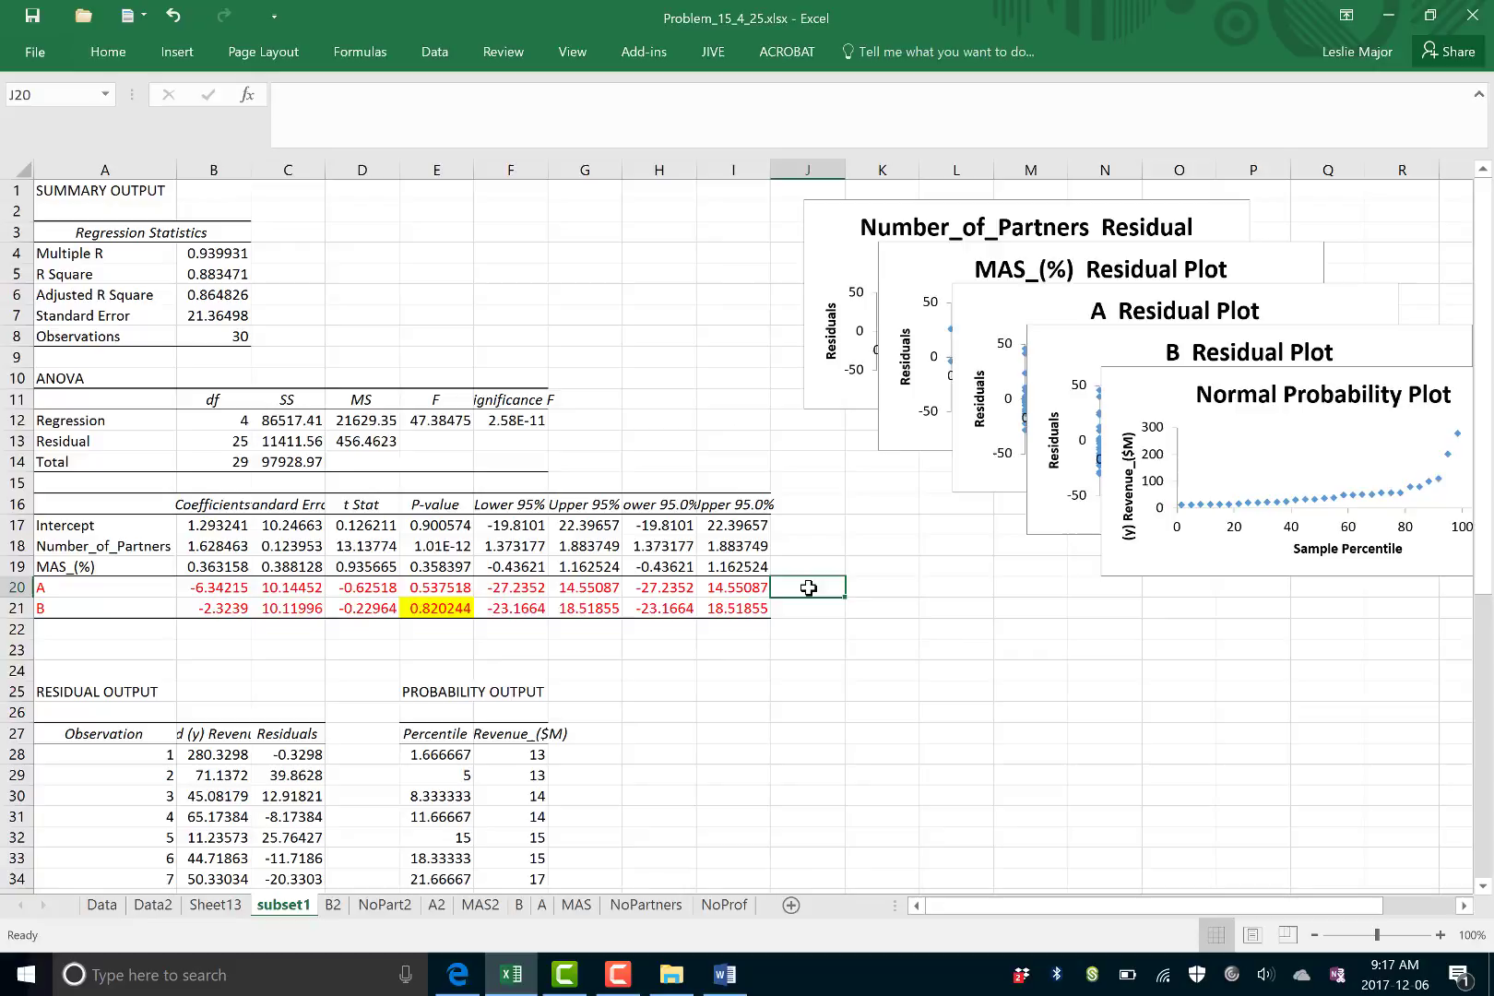
{"action": "type", "text": "remove"}
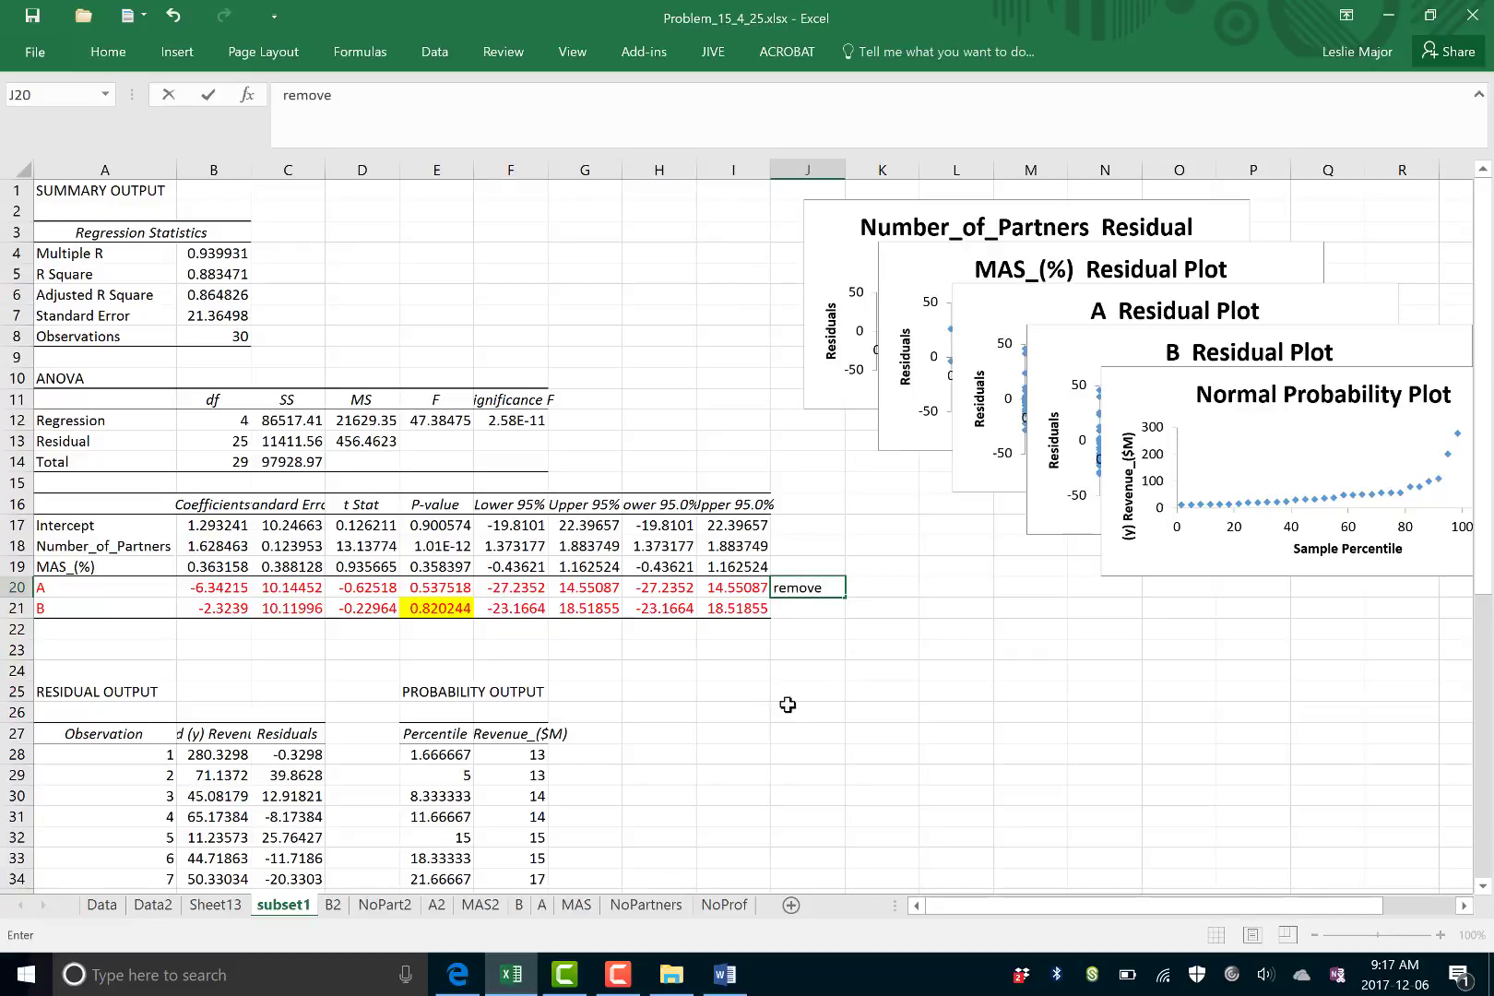
{"action": "left_click", "coordinate": [795, 712]}
{"action": "left_click", "coordinate": [804, 587]}
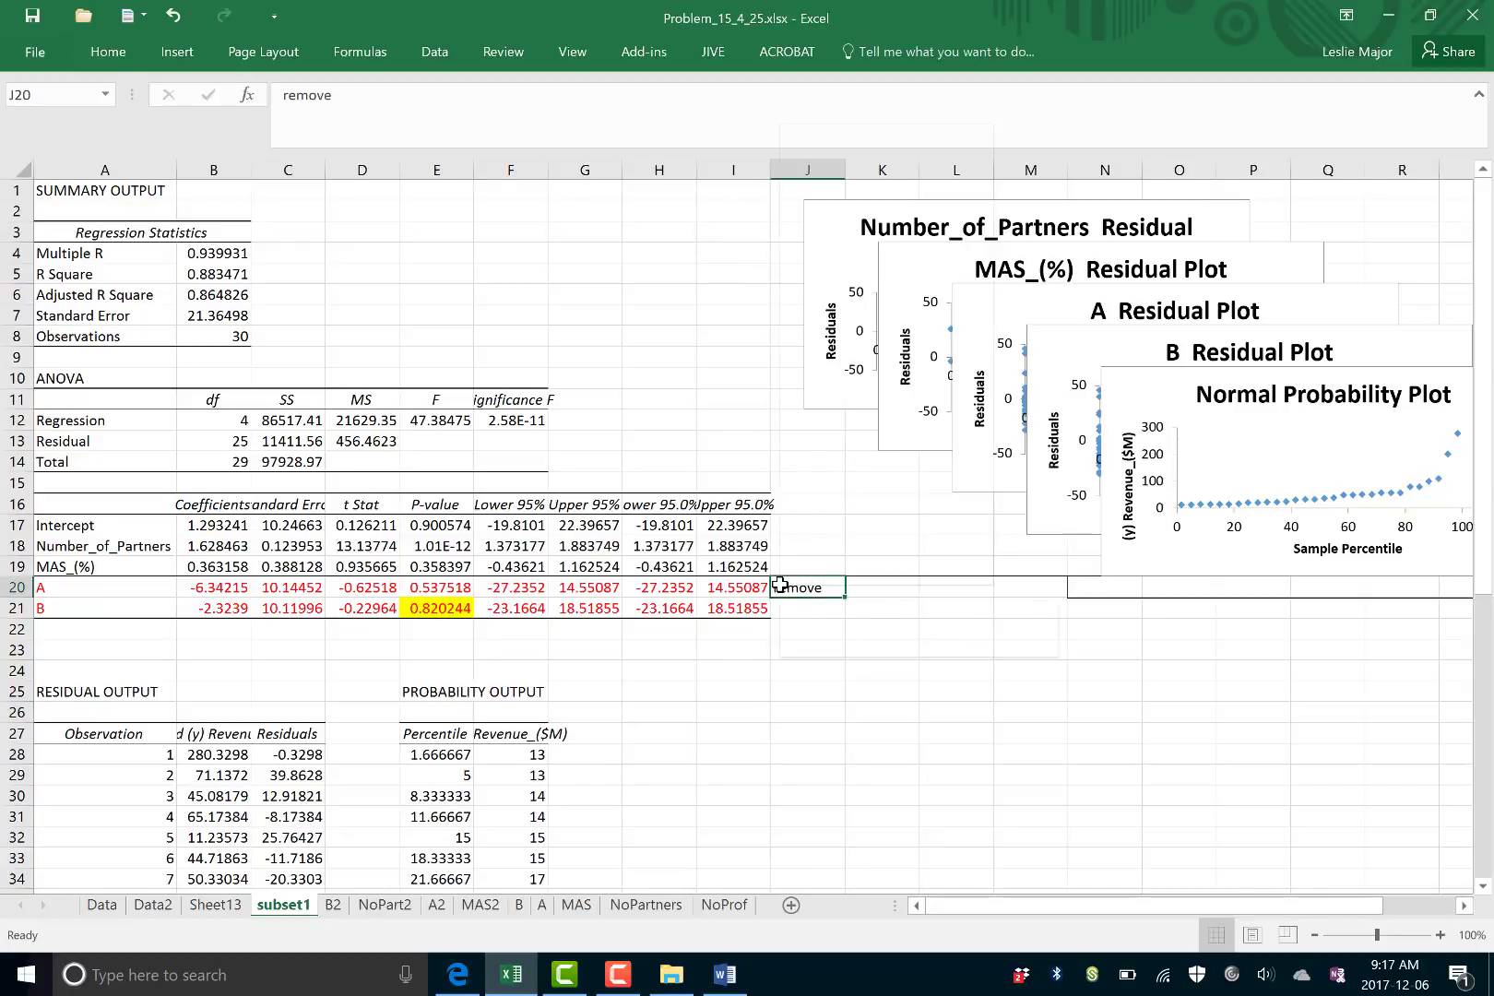
{"action": "right_click", "coordinate": [804, 590]}
{"action": "left_click", "coordinate": [904, 645]}
{"action": "left_click", "coordinate": [879, 731]}
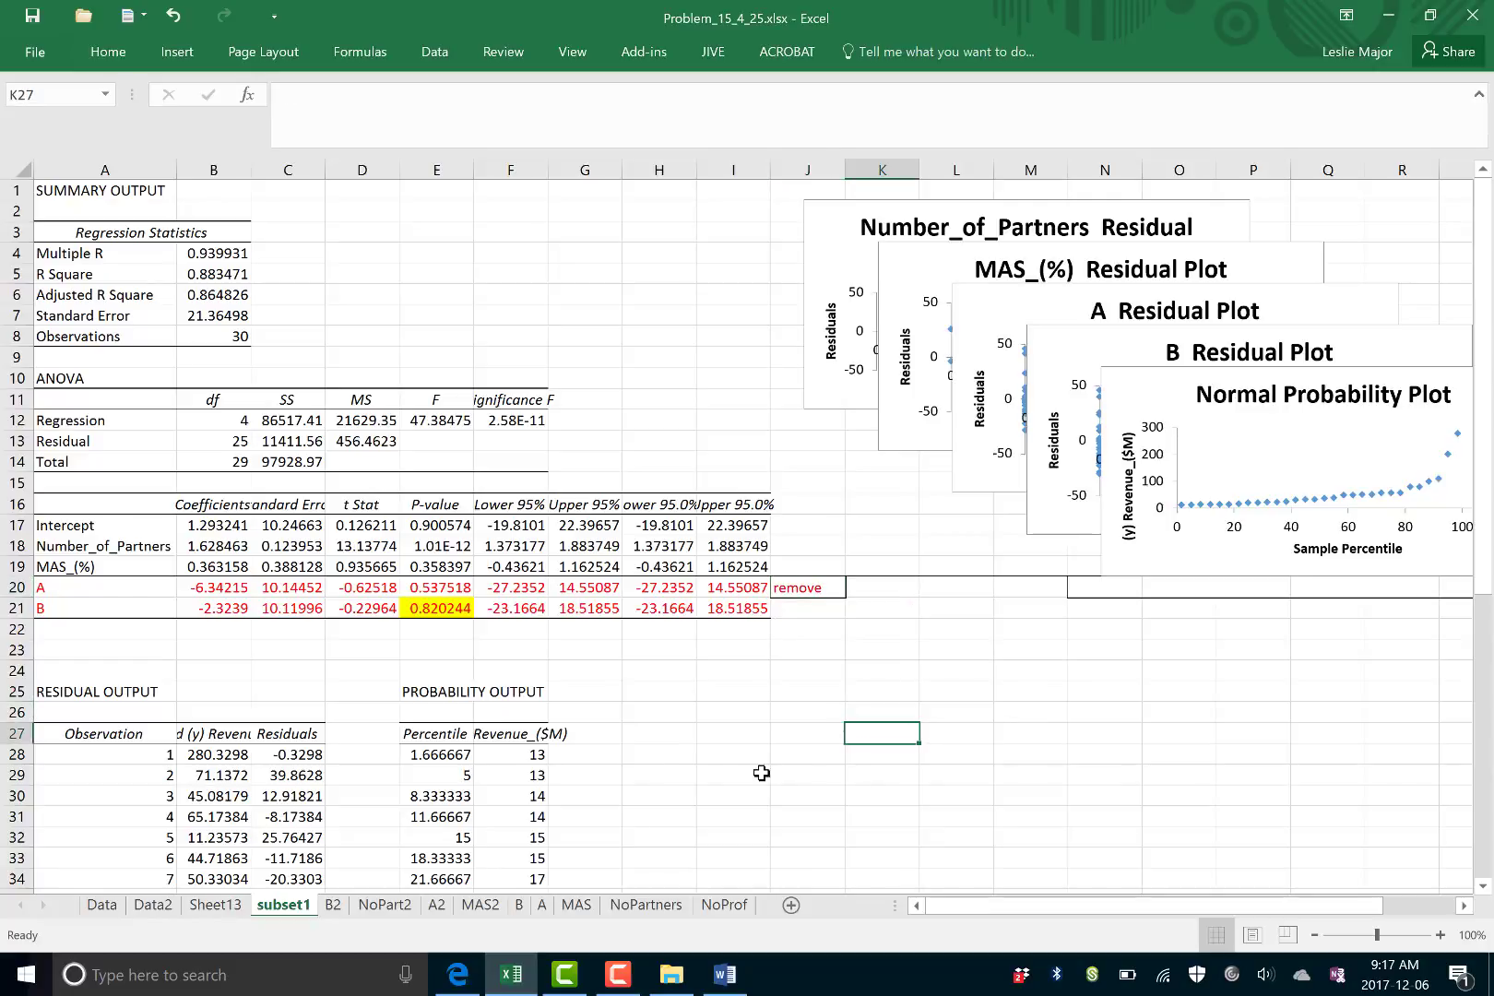
{"action": "left_click_drag", "start_coordinate": [113, 554], "coordinate": [112, 566]}
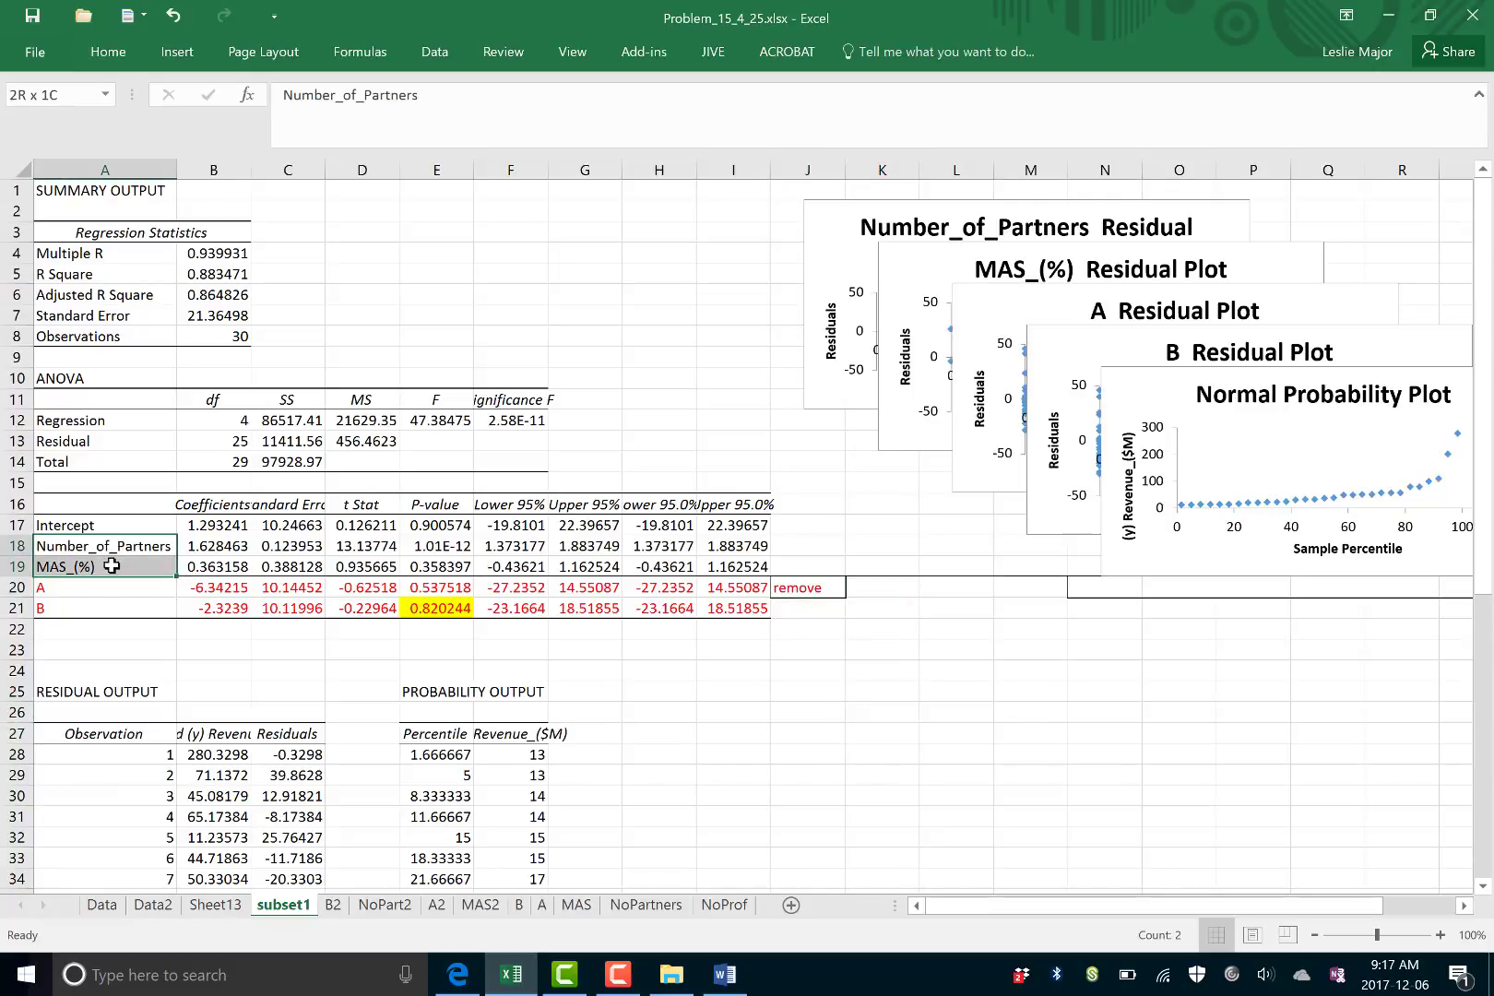
{"action": "left_click", "coordinate": [615, 674]}
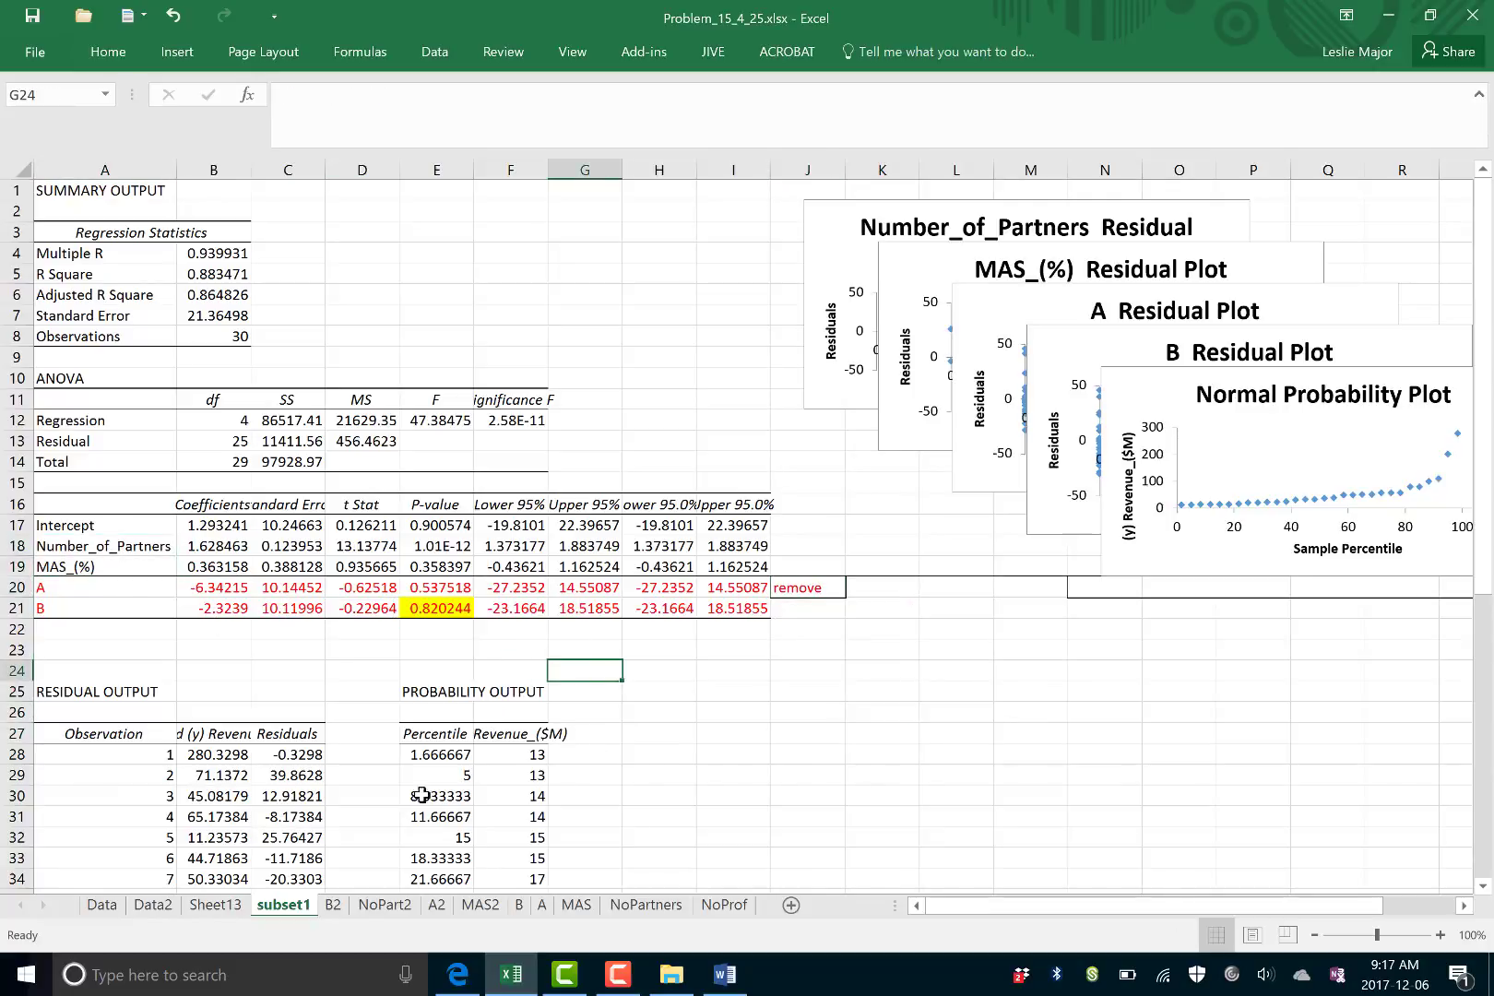
- Rerun Regression from Data2 with X range $C$1:$D$31, output to new sheet subset2
{"action": "left_click", "coordinate": [153, 908]}
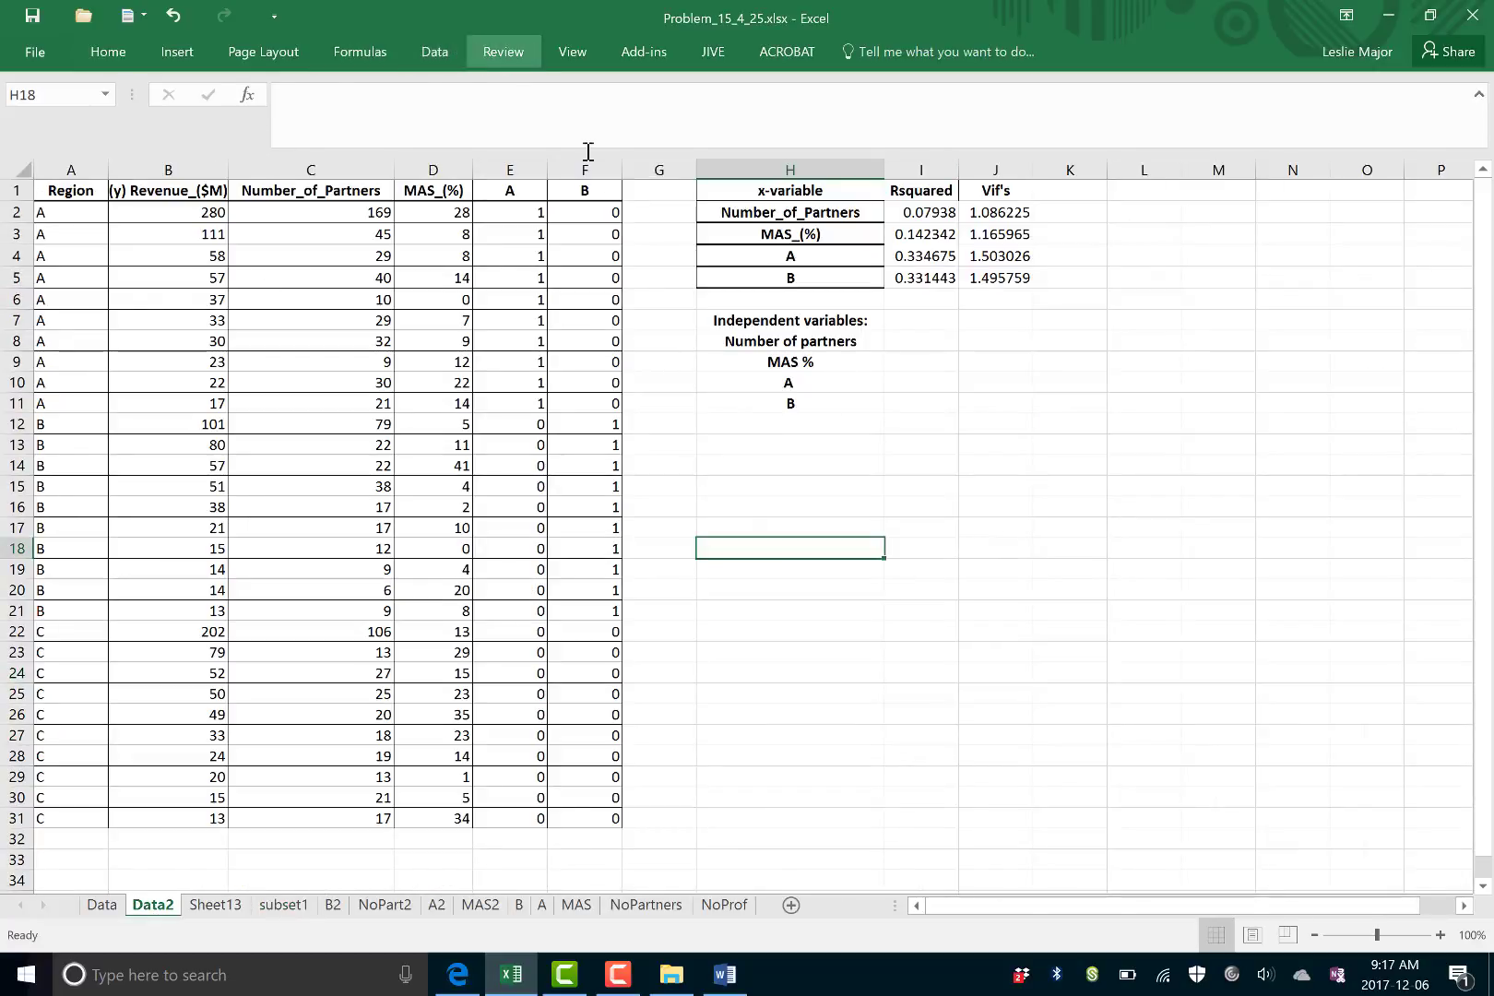
{"action": "left_click", "coordinate": [643, 52]}
{"action": "left_click", "coordinate": [435, 51]}
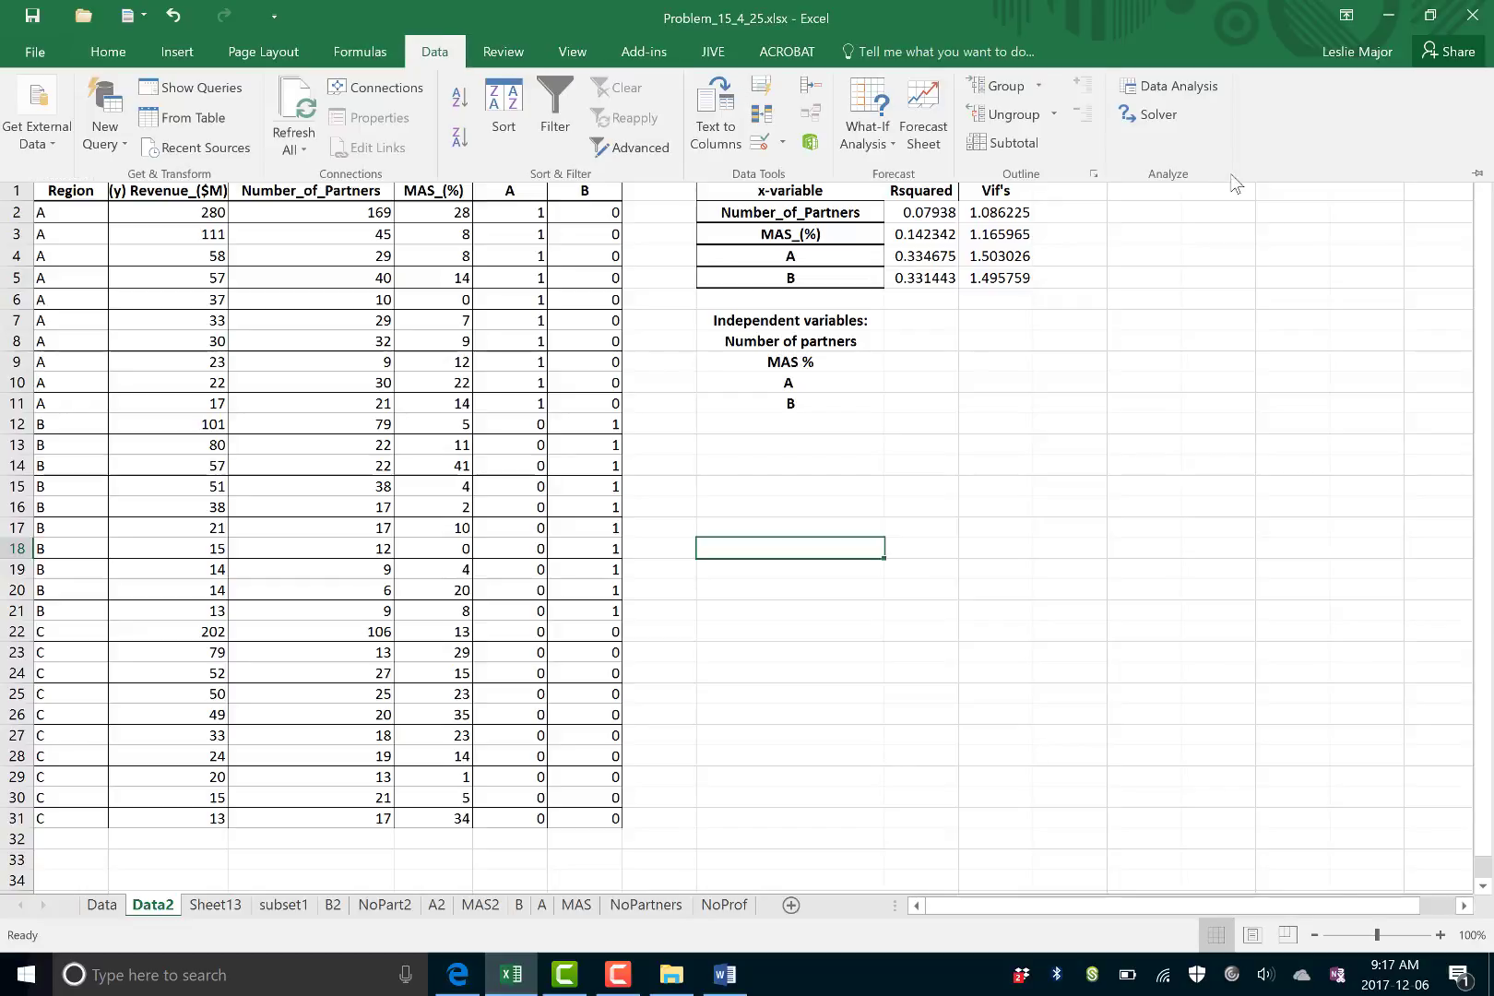
{"action": "left_click", "coordinate": [1204, 90]}
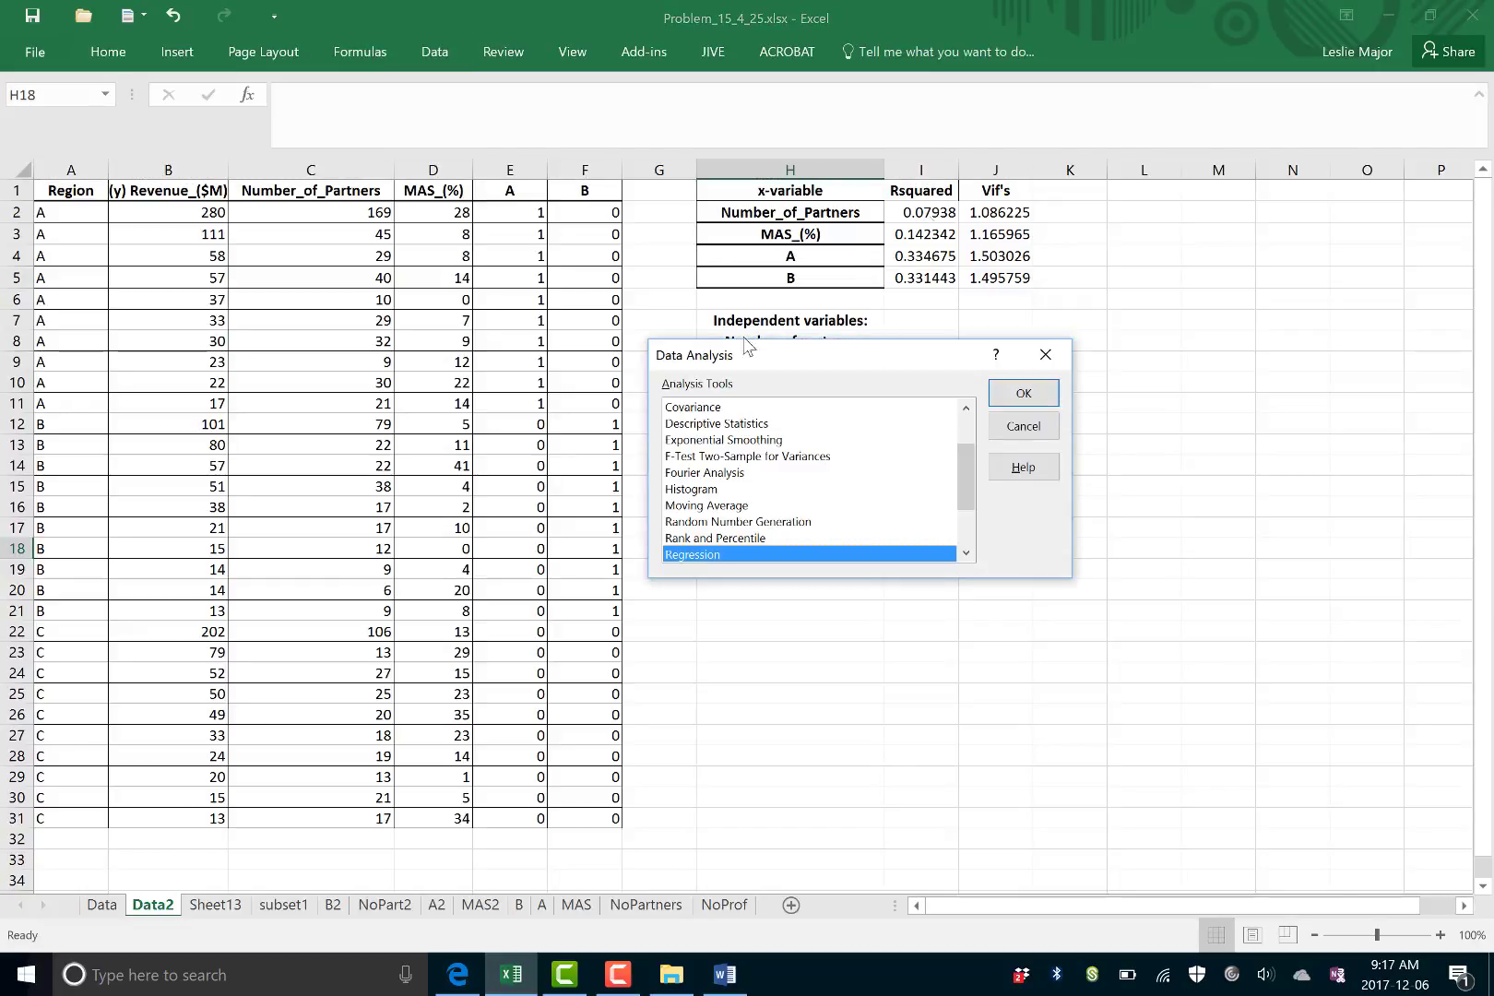
{"action": "left_click", "coordinate": [1020, 394]}
{"action": "left_click", "coordinate": [872, 334]}
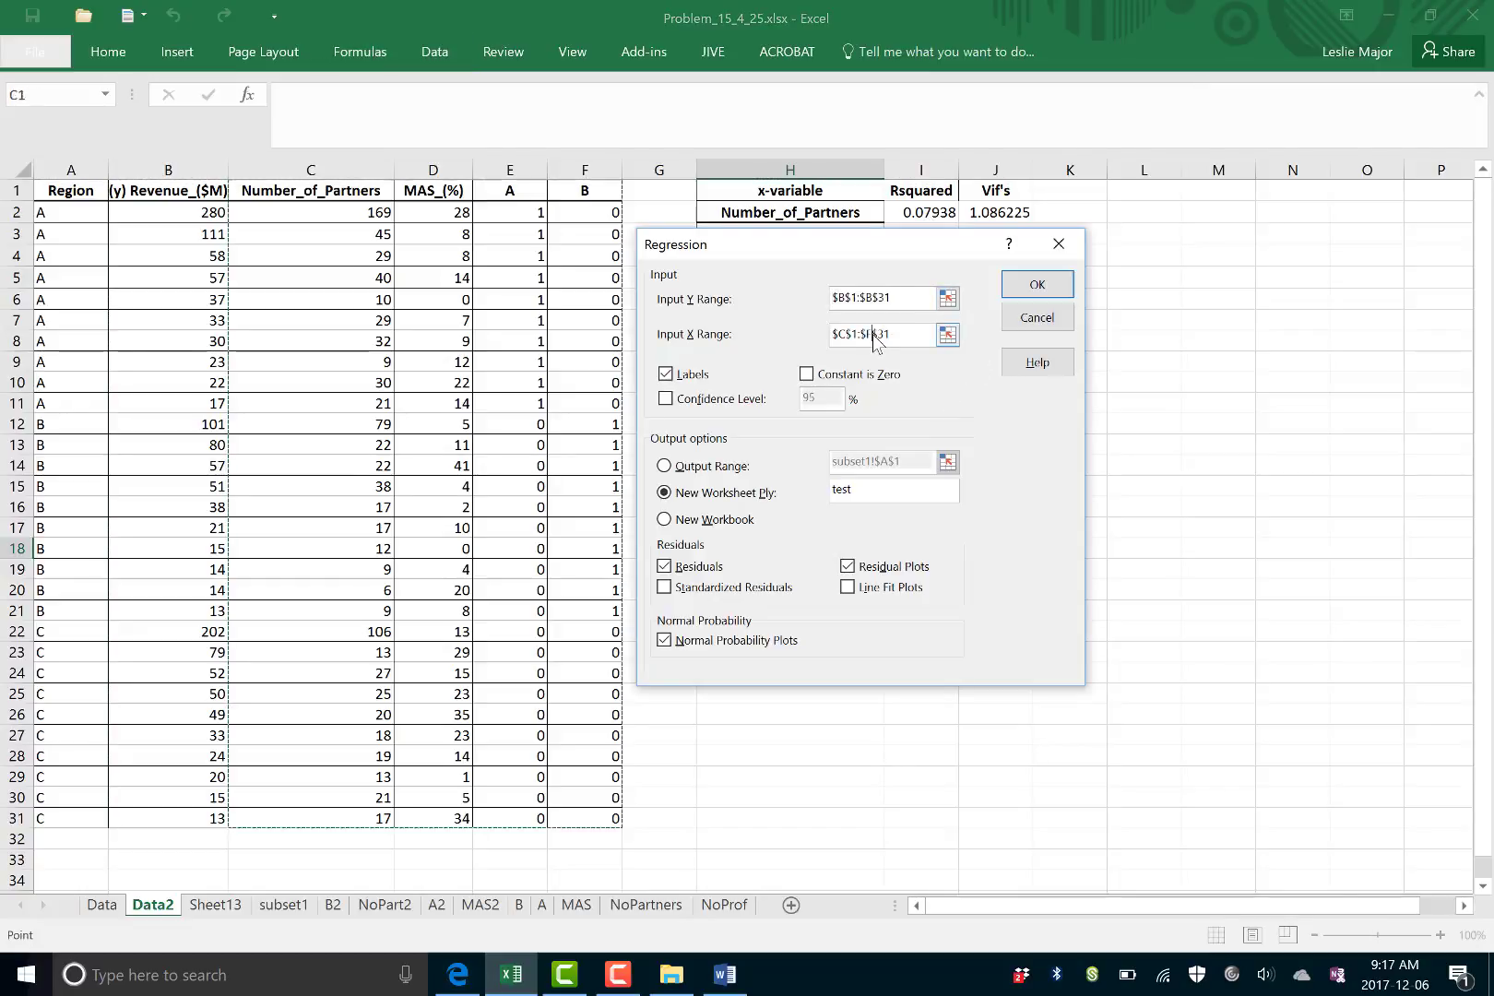
{"action": "key", "text": "BackSpace"}
{"action": "type", "text": "d"}
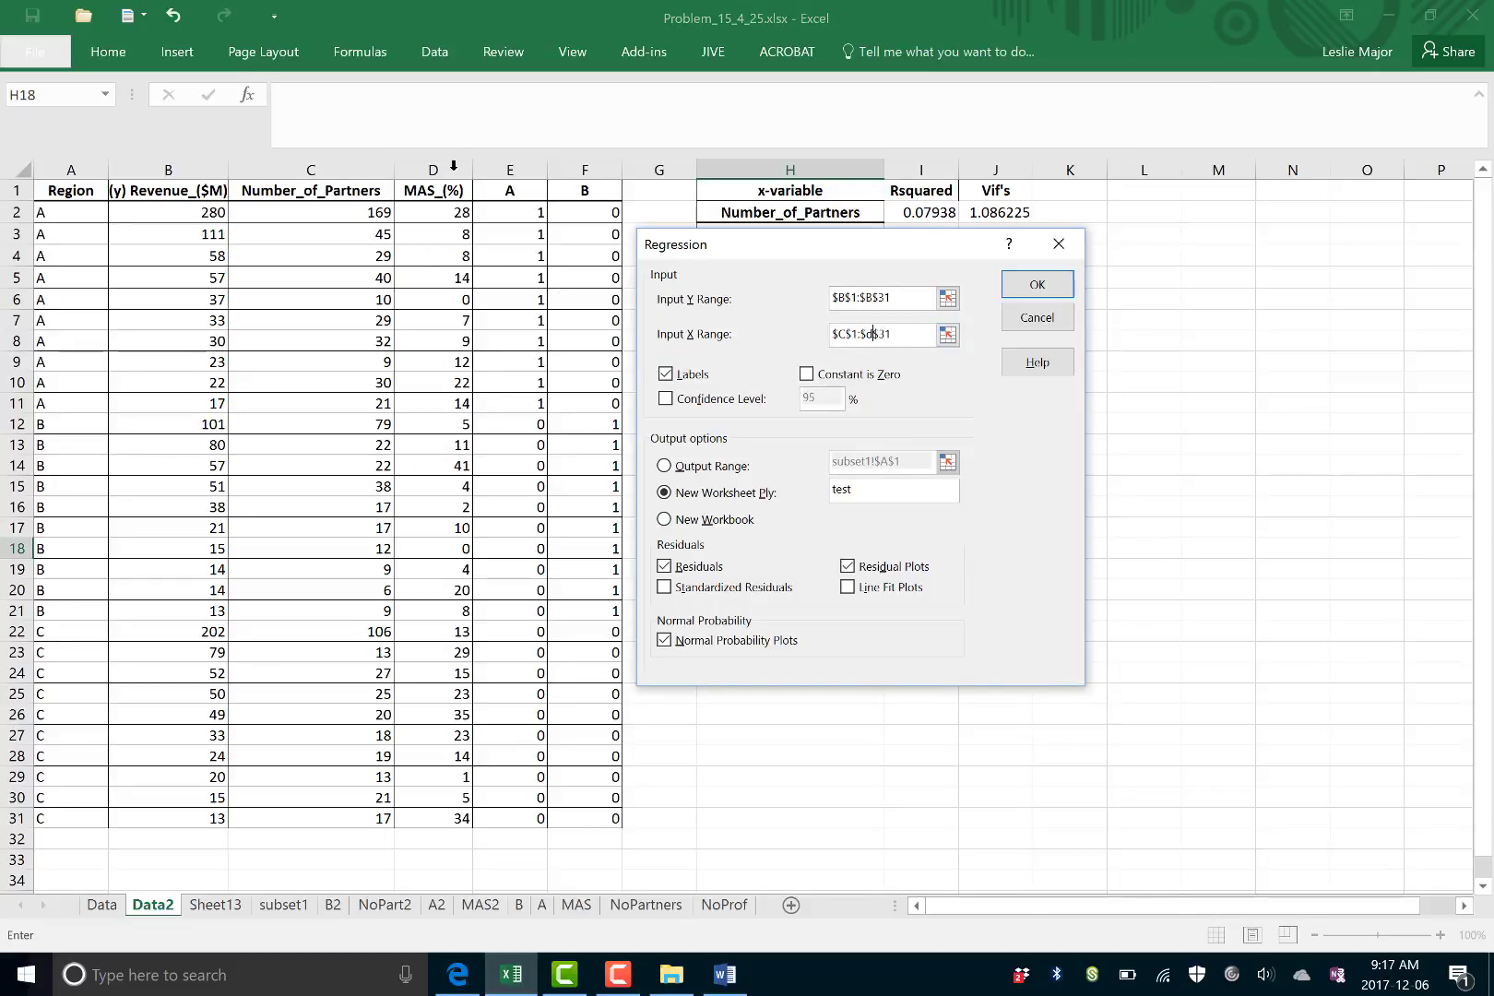
{"action": "left_click", "coordinate": [802, 489]}
{"action": "type", "text": "subset12"}
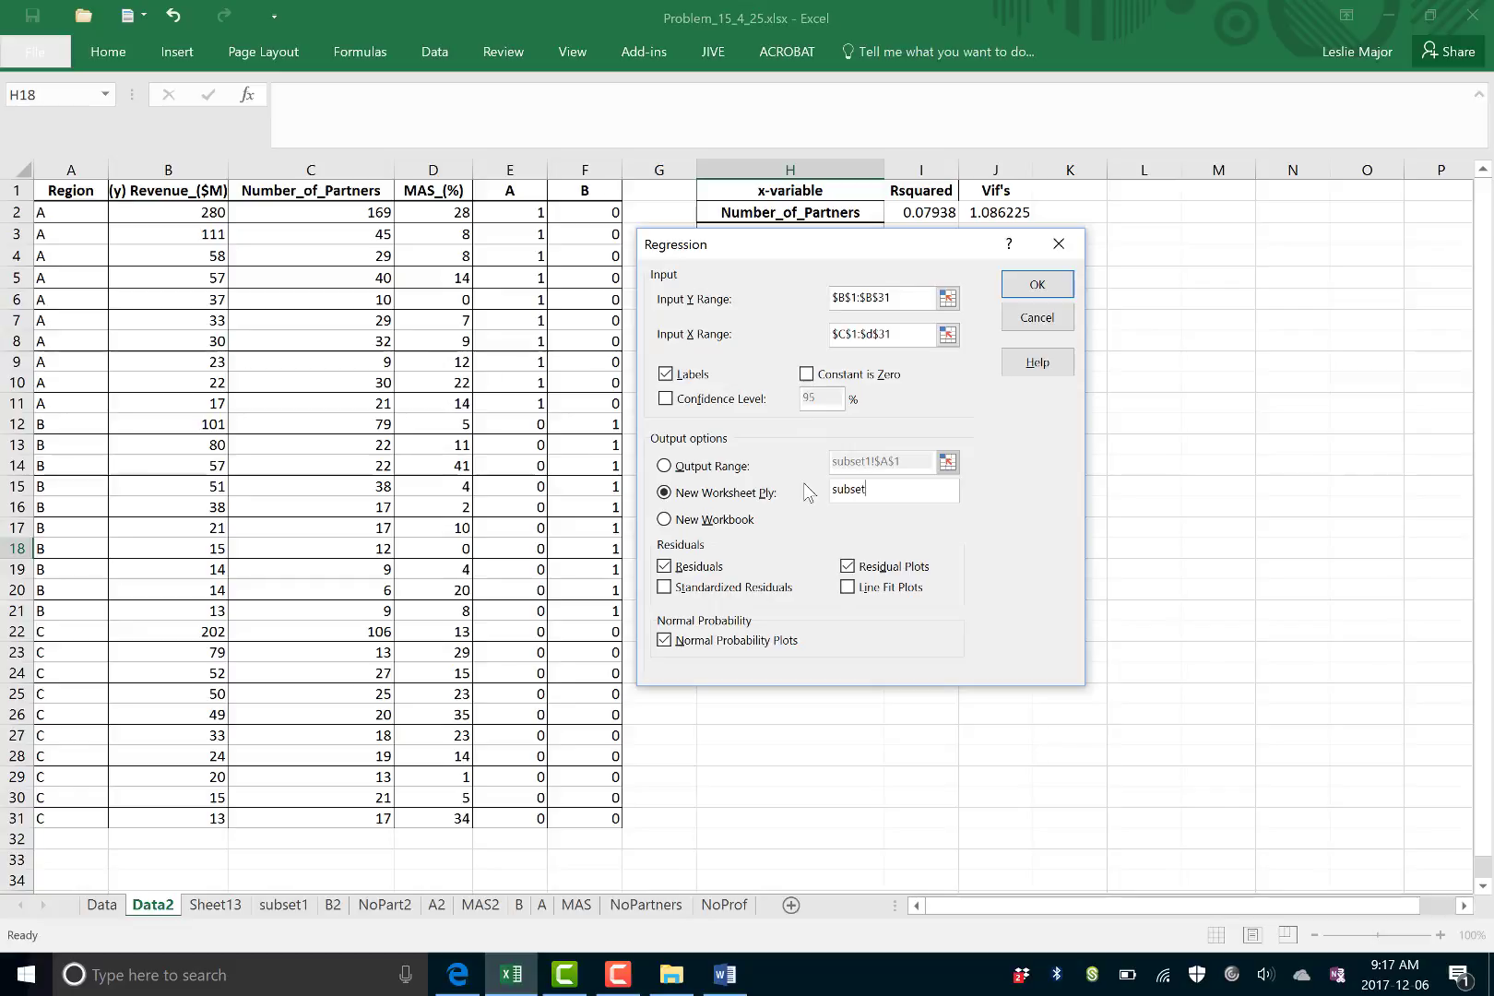
{"action": "left_click", "coordinate": [1037, 284]}
- Fill the MAS_(%) p-value cell (0.237556) yellow
{"action": "left_click", "coordinate": [971, 649]}
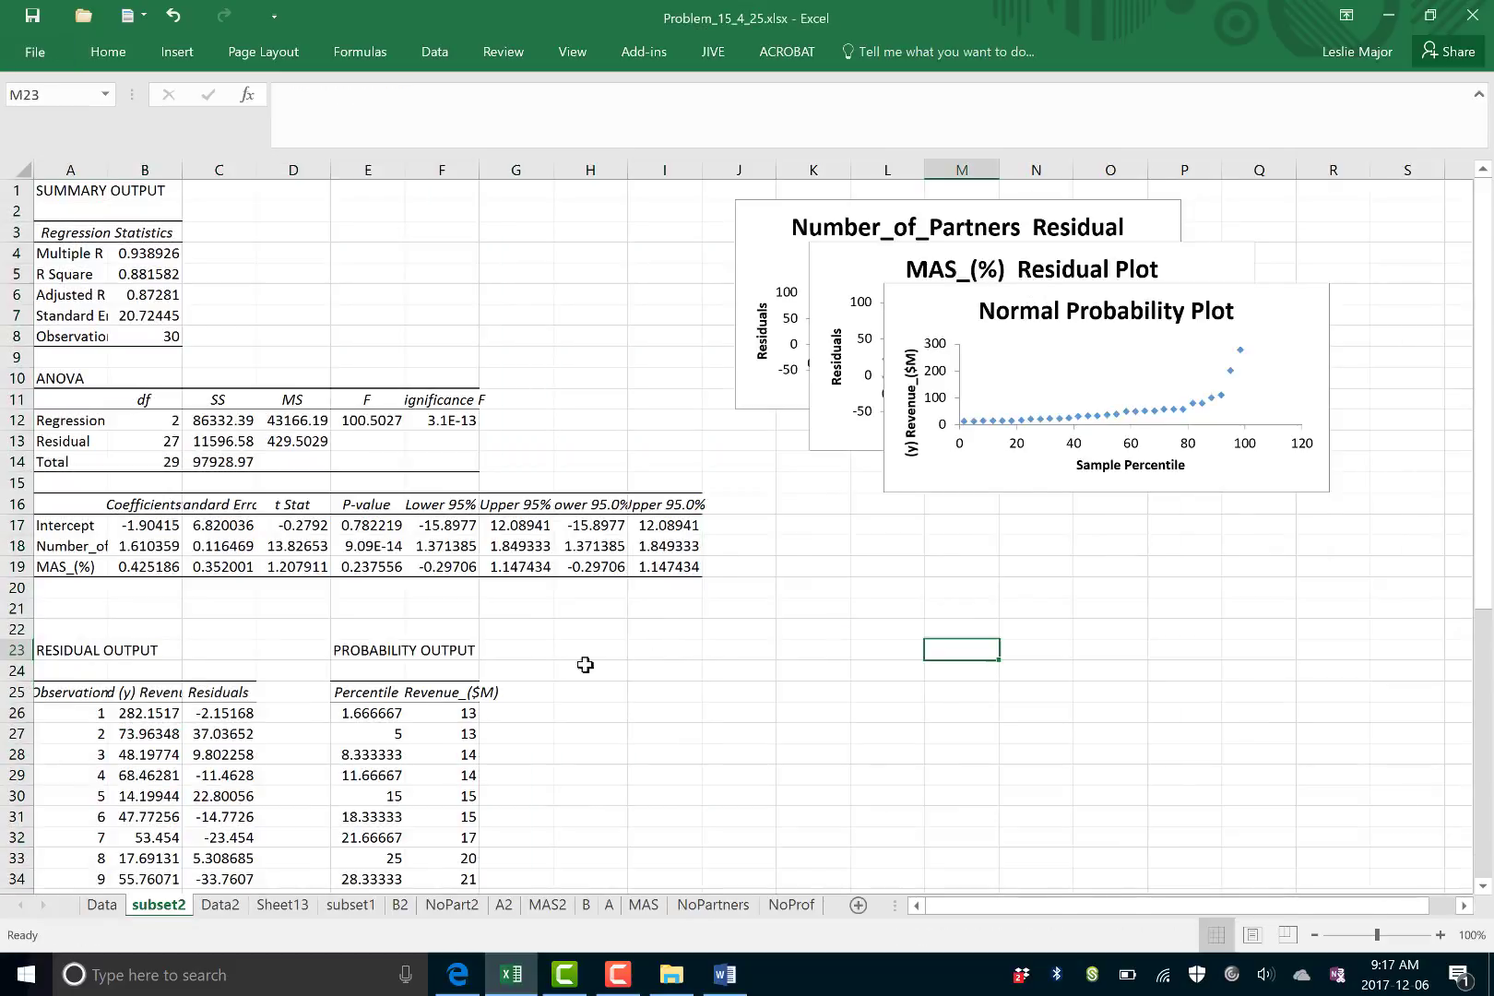
{"action": "left_click", "coordinate": [584, 668]}
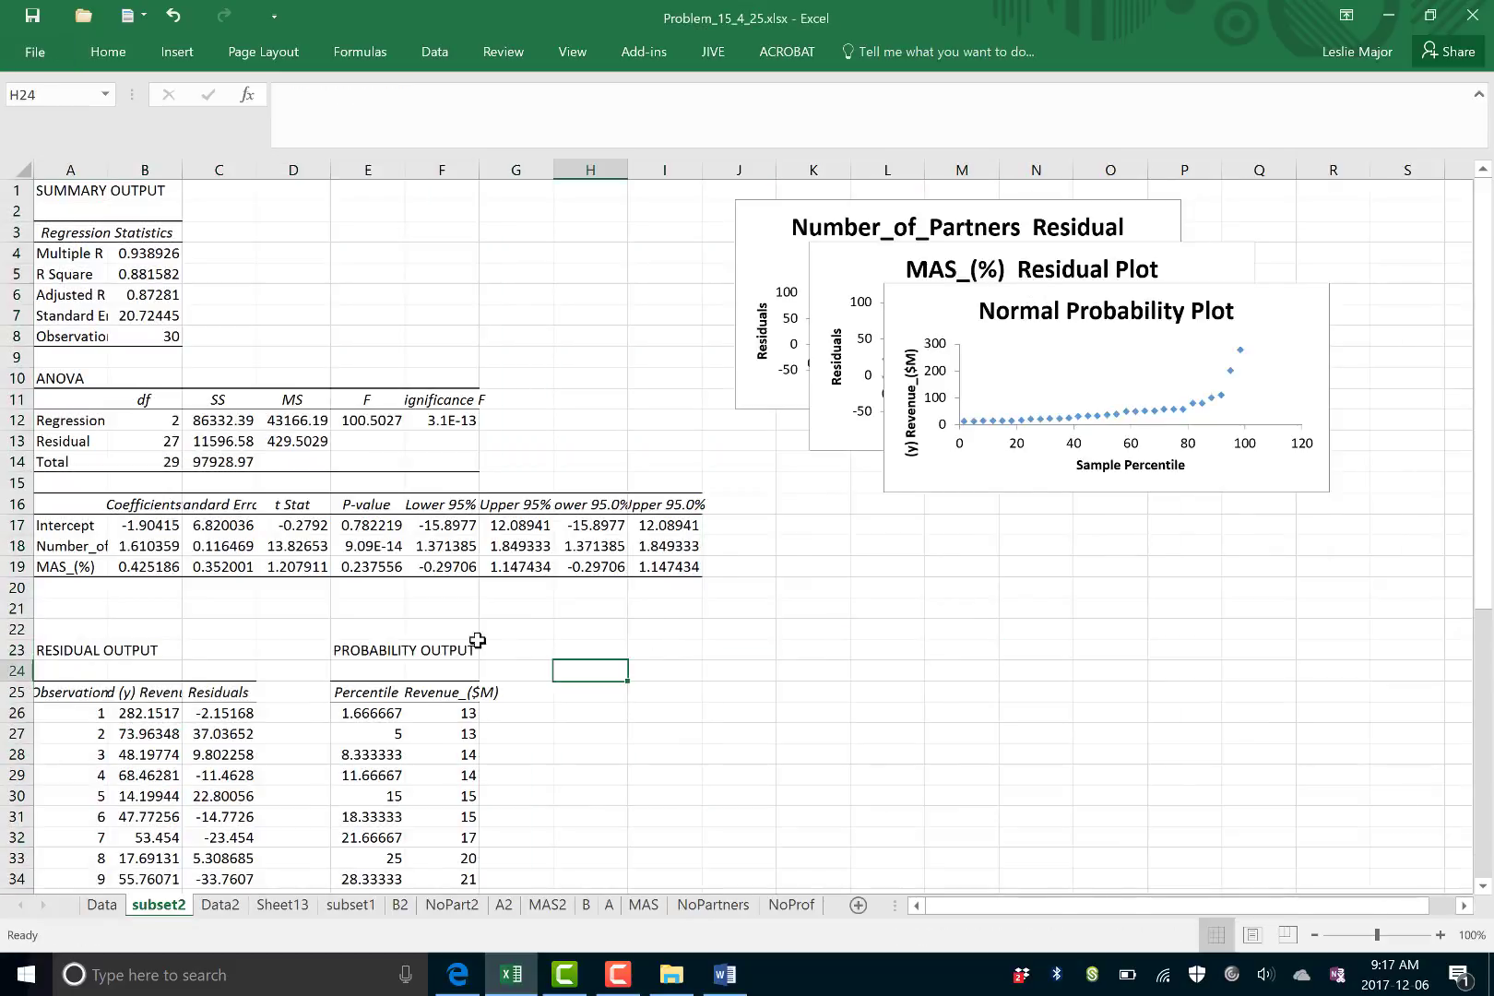
{"action": "left_click", "coordinate": [375, 551]}
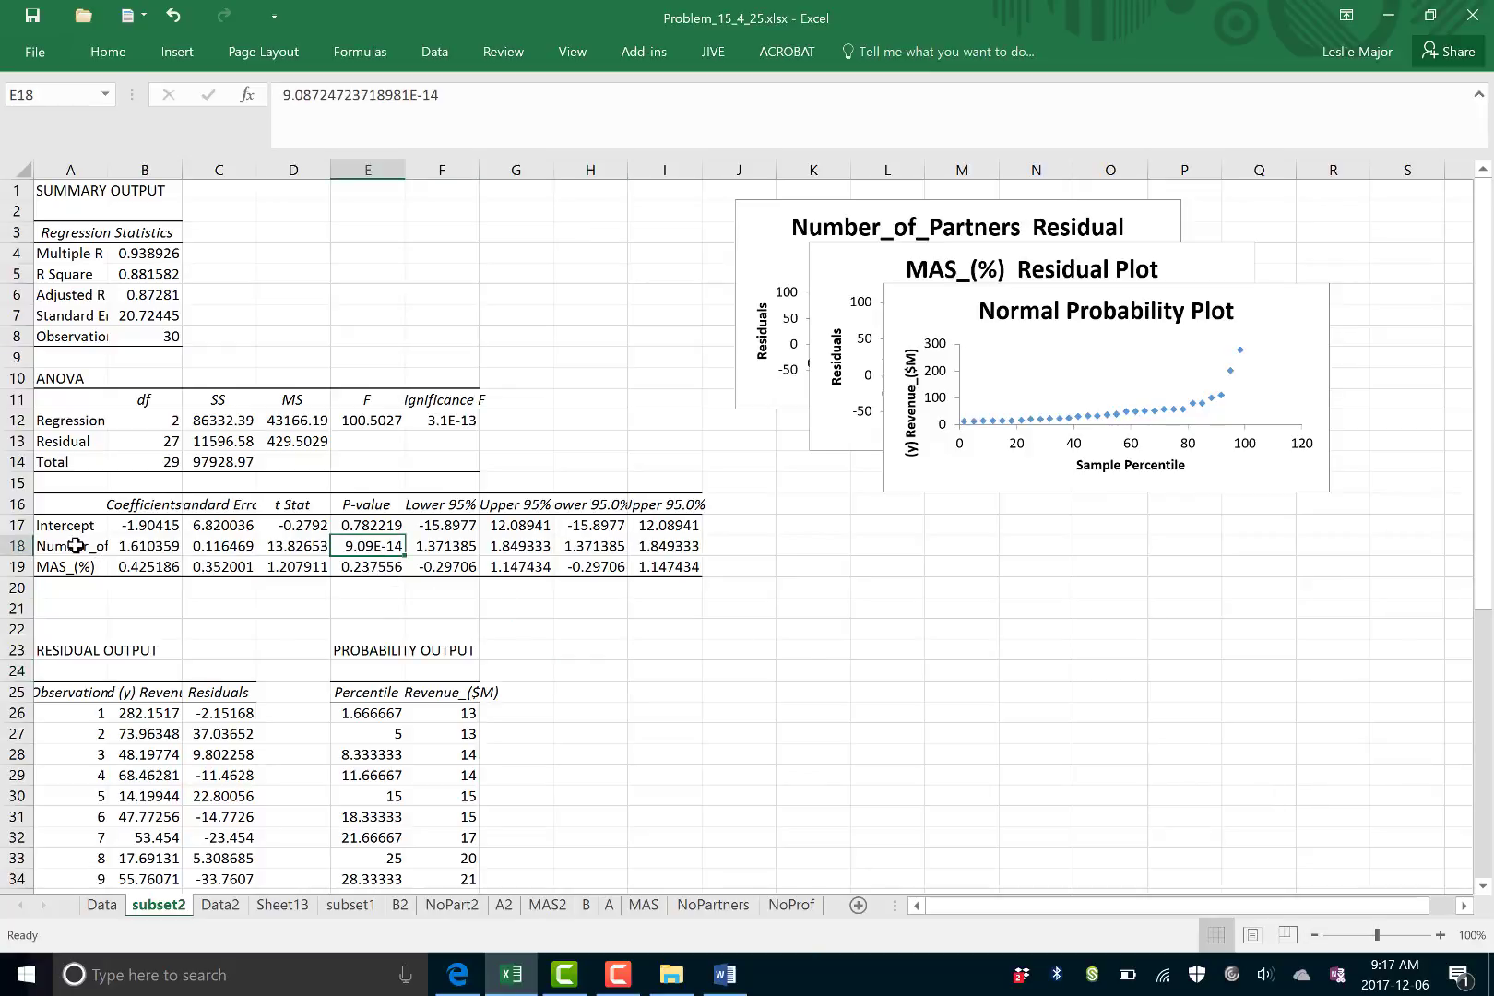
{"action": "left_click_drag", "start_coordinate": [75, 545], "coordinate": [44, 566]}
{"action": "left_click", "coordinate": [348, 569]}
{"action": "left_click", "coordinate": [350, 607]}
{"action": "left_click", "coordinate": [366, 568]}
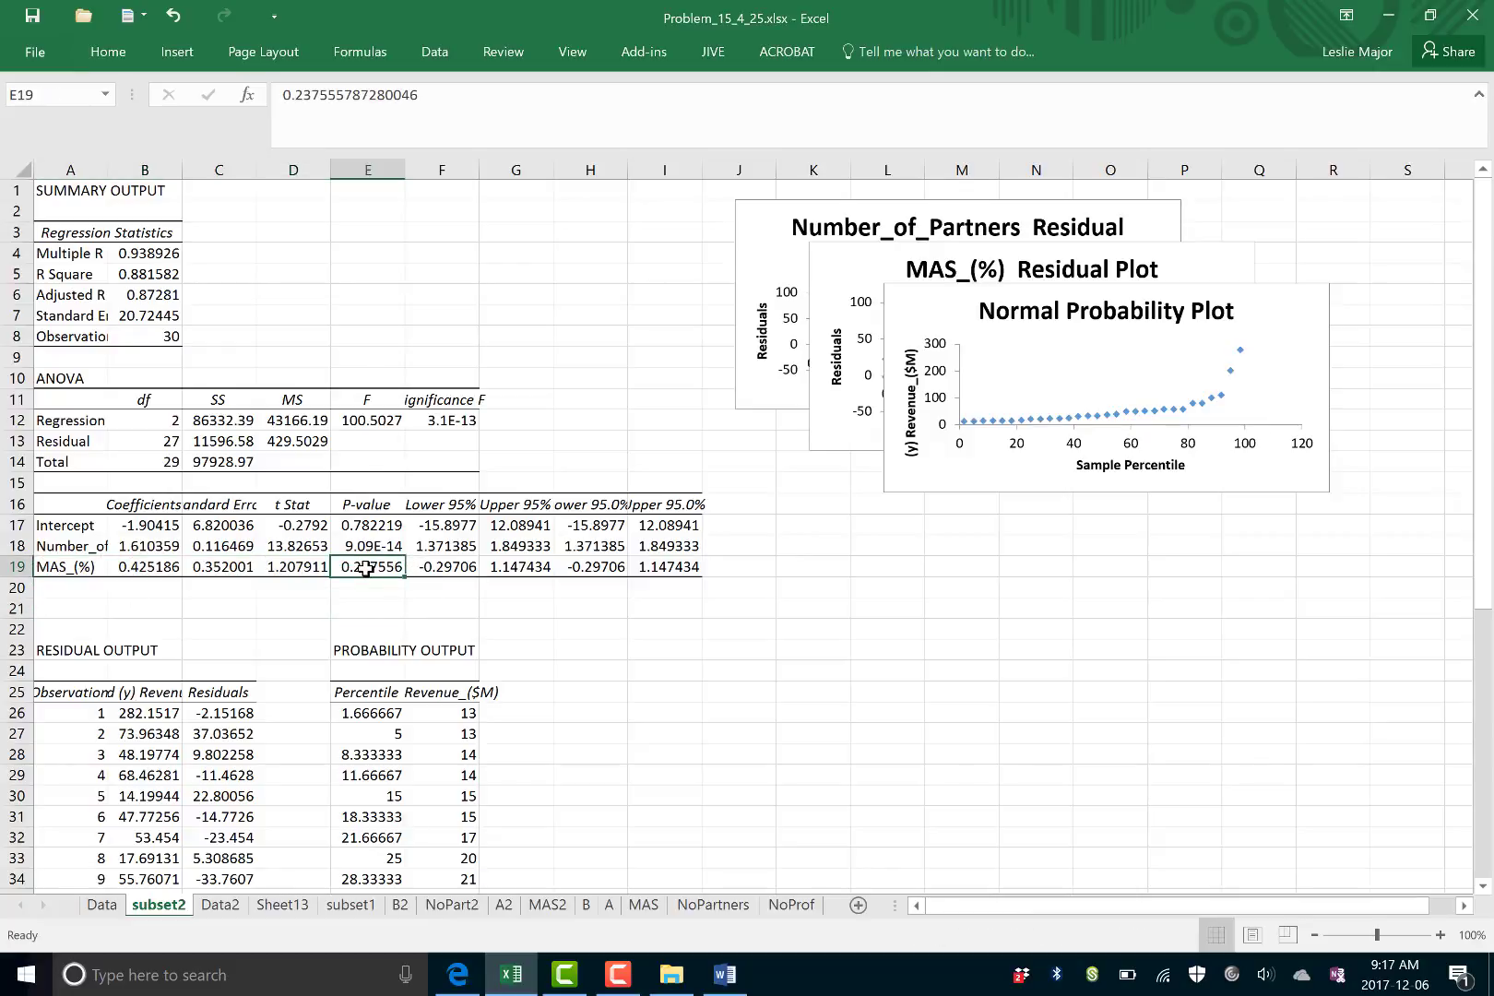
{"action": "right_click", "coordinate": [366, 569]}
{"action": "left_click", "coordinate": [450, 633]}
{"action": "left_click", "coordinate": [680, 645]}
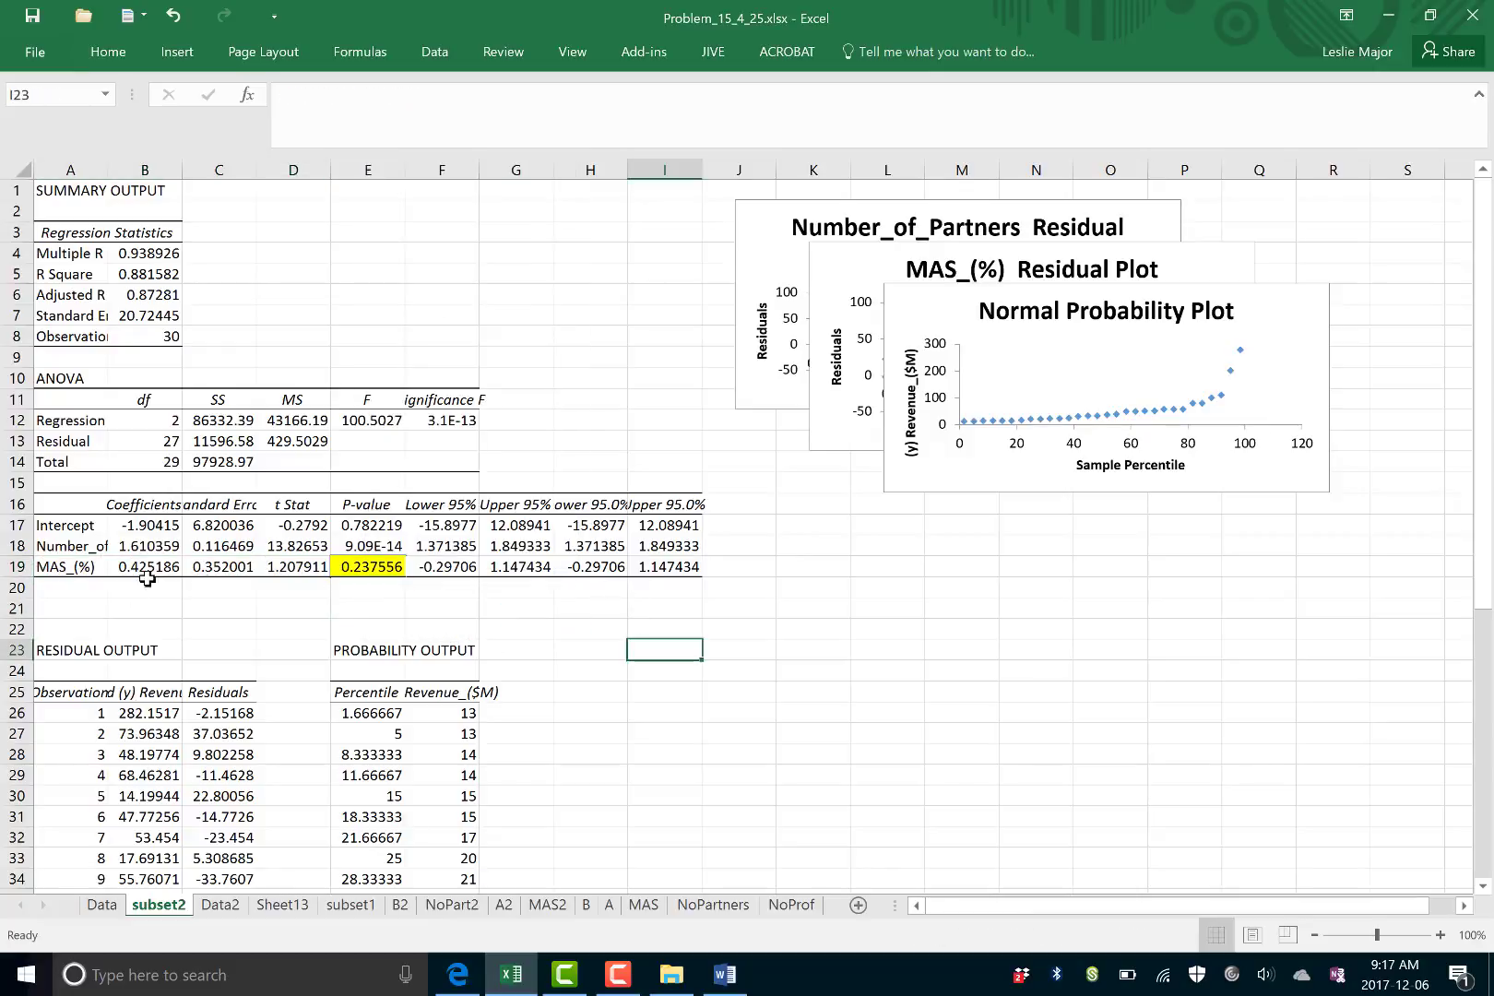
- Turn the MAS_(%) row red and add a 'remove' note in J19
{"action": "left_click_drag", "start_coordinate": [45, 566], "coordinate": [668, 567]}
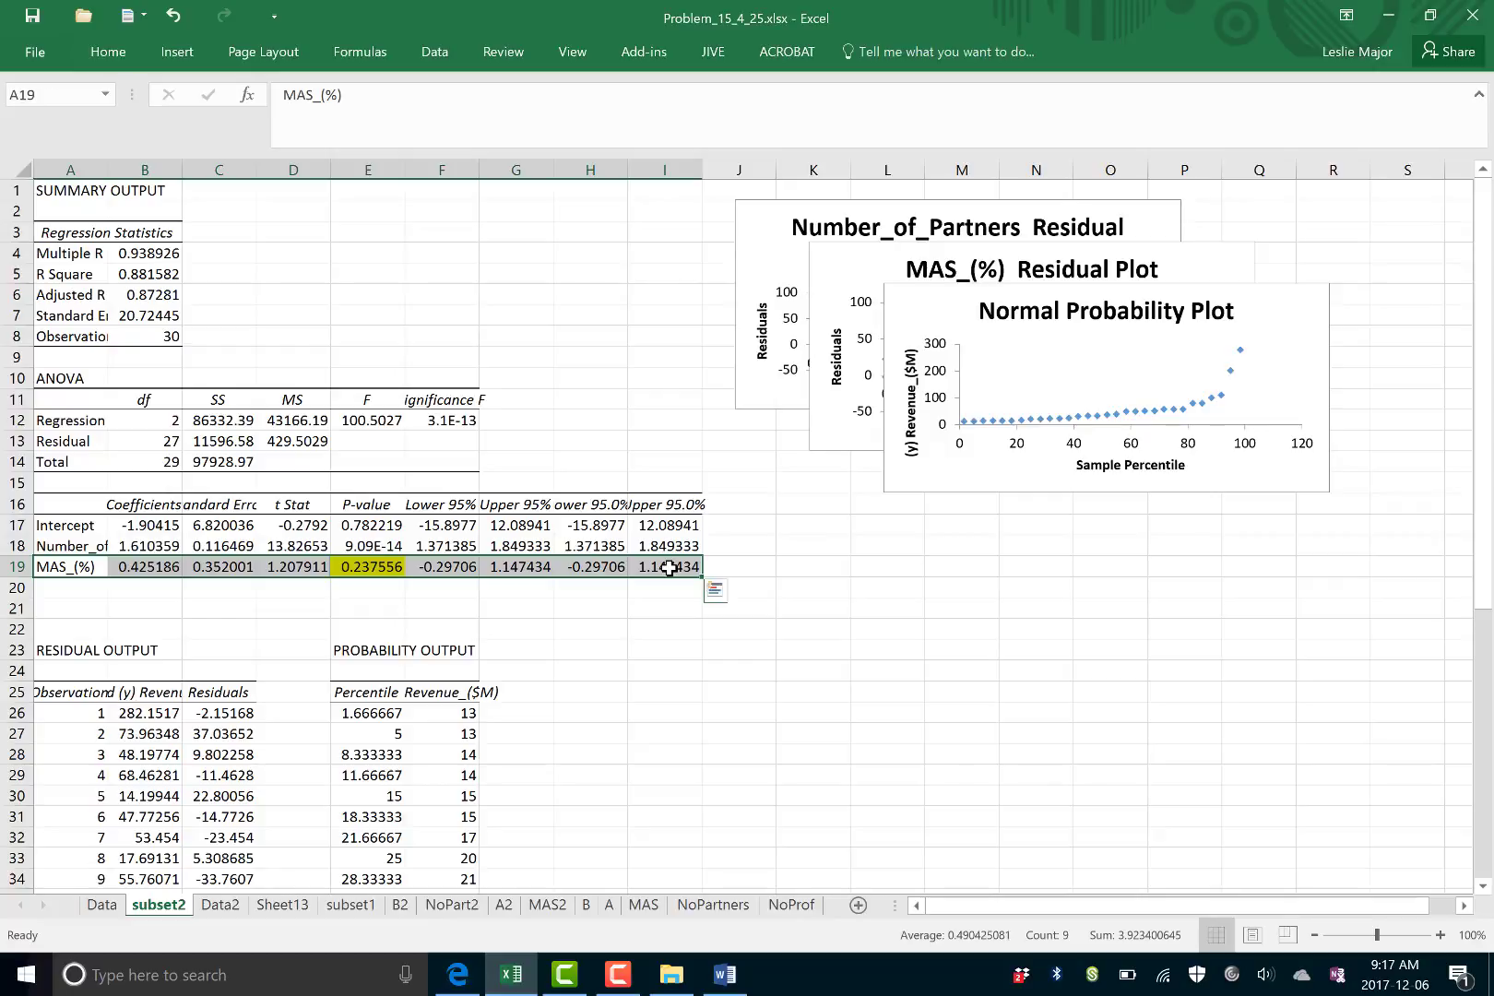
{"action": "right_click", "coordinate": [668, 567]}
{"action": "left_click", "coordinate": [797, 627]}
{"action": "left_click", "coordinate": [771, 565]}
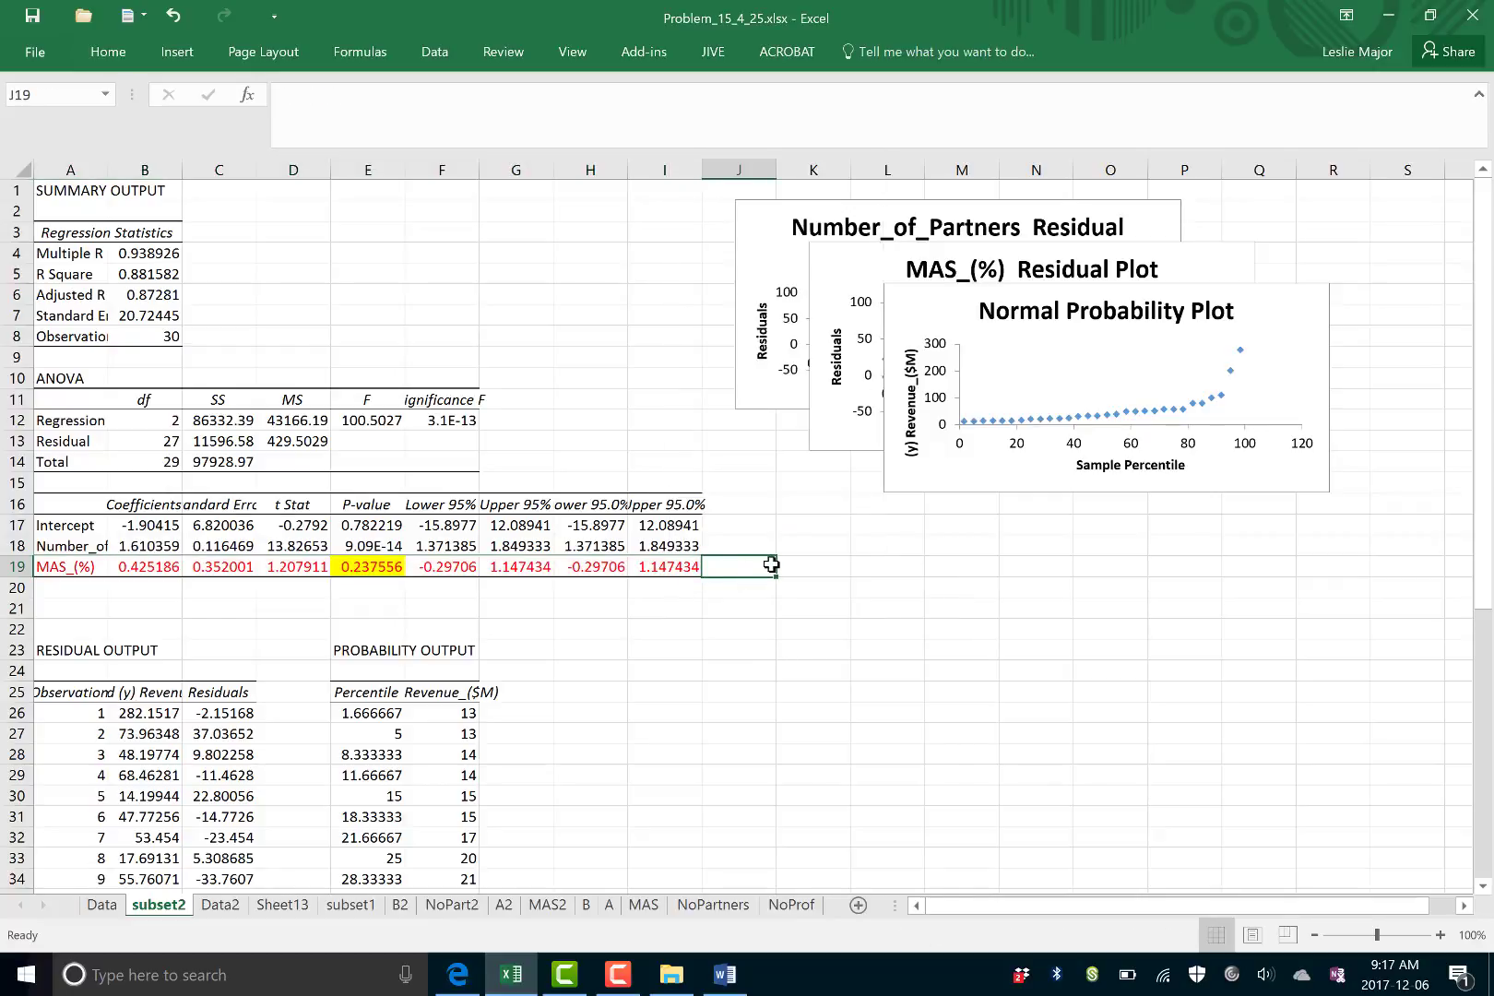
{"action": "type", "text": "rev"}
{"action": "type", "text": "move"}
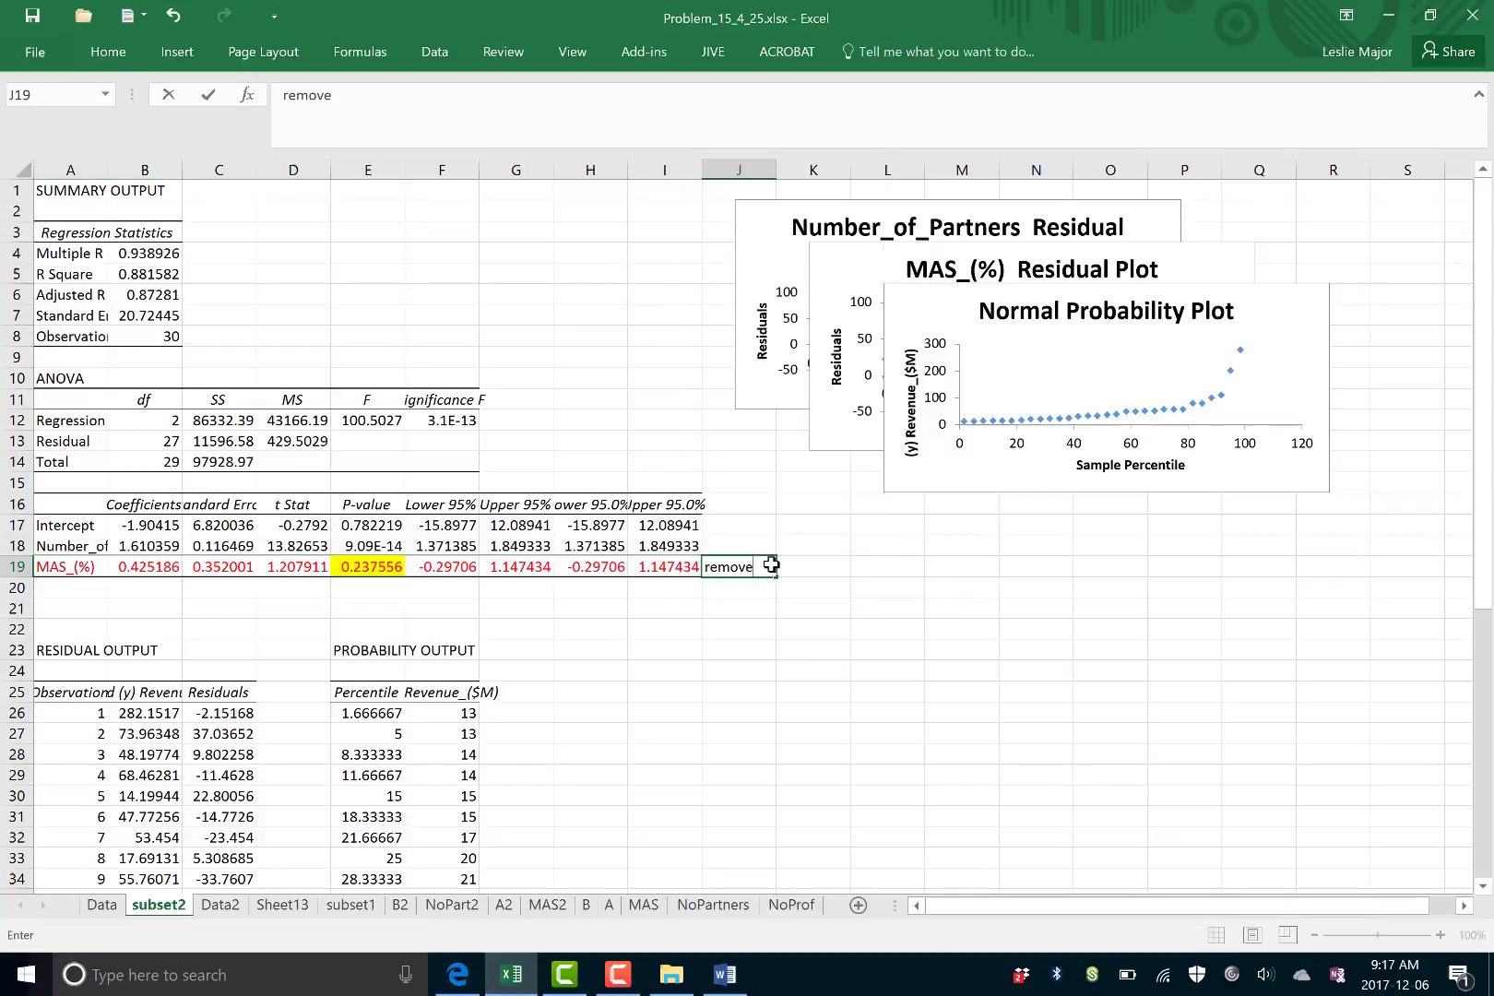
{"action": "left_click", "coordinate": [933, 655]}
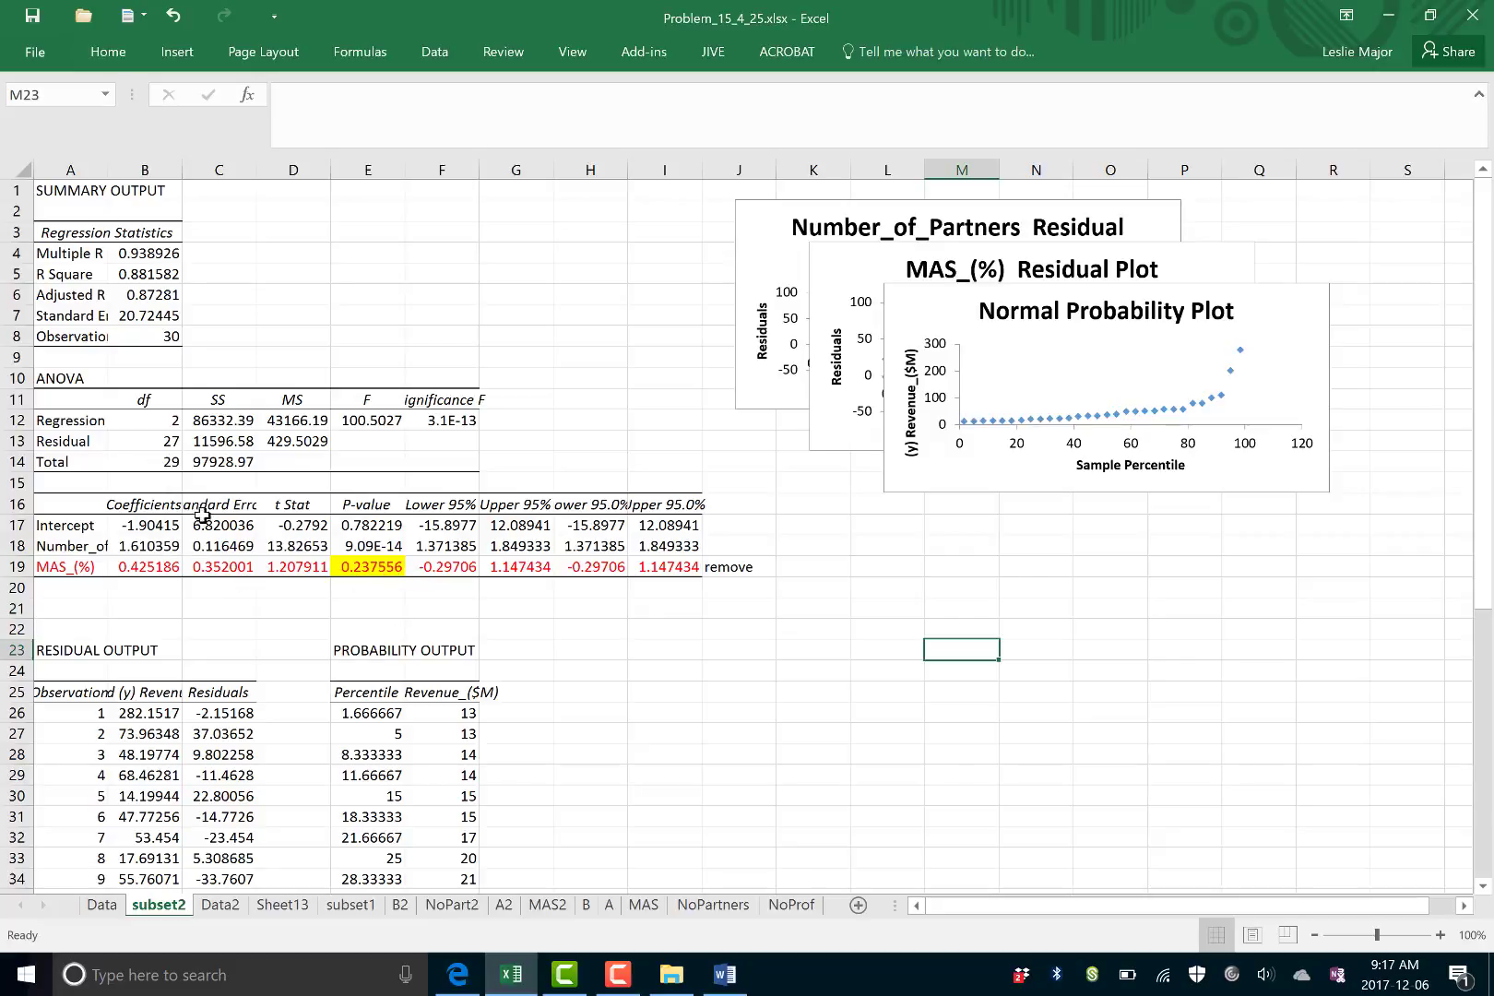
{"action": "left_click", "coordinate": [92, 545]}
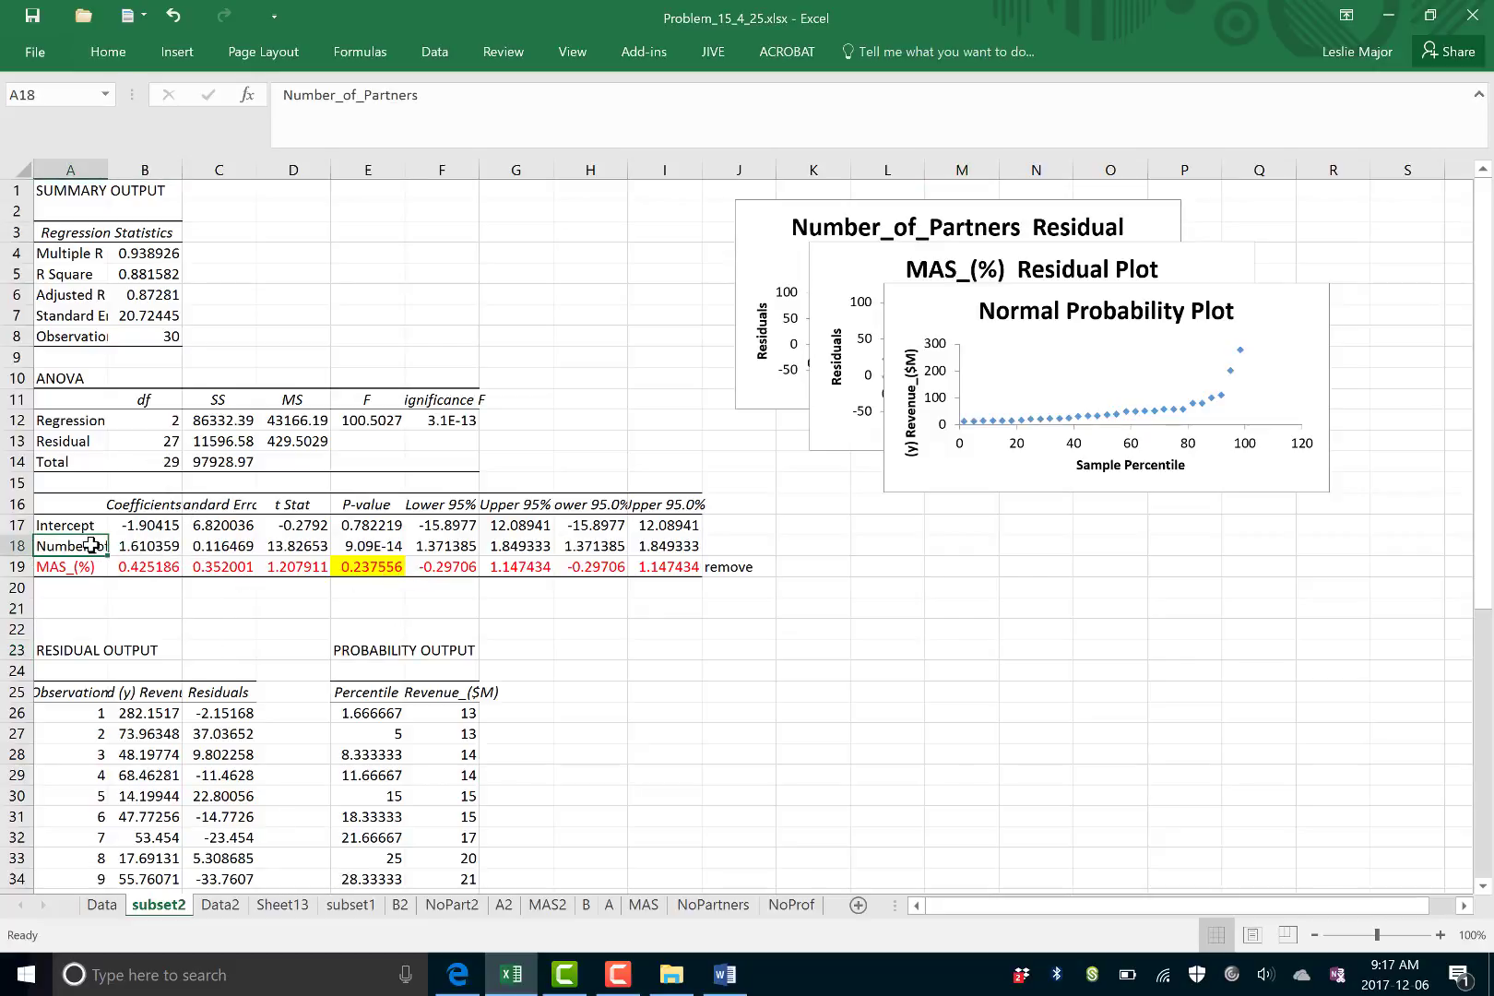
- Regress Revenue on Number_of_Partners only (X $C$1:$C$31), output to new sheet subset3
{"action": "left_click", "coordinate": [219, 904]}
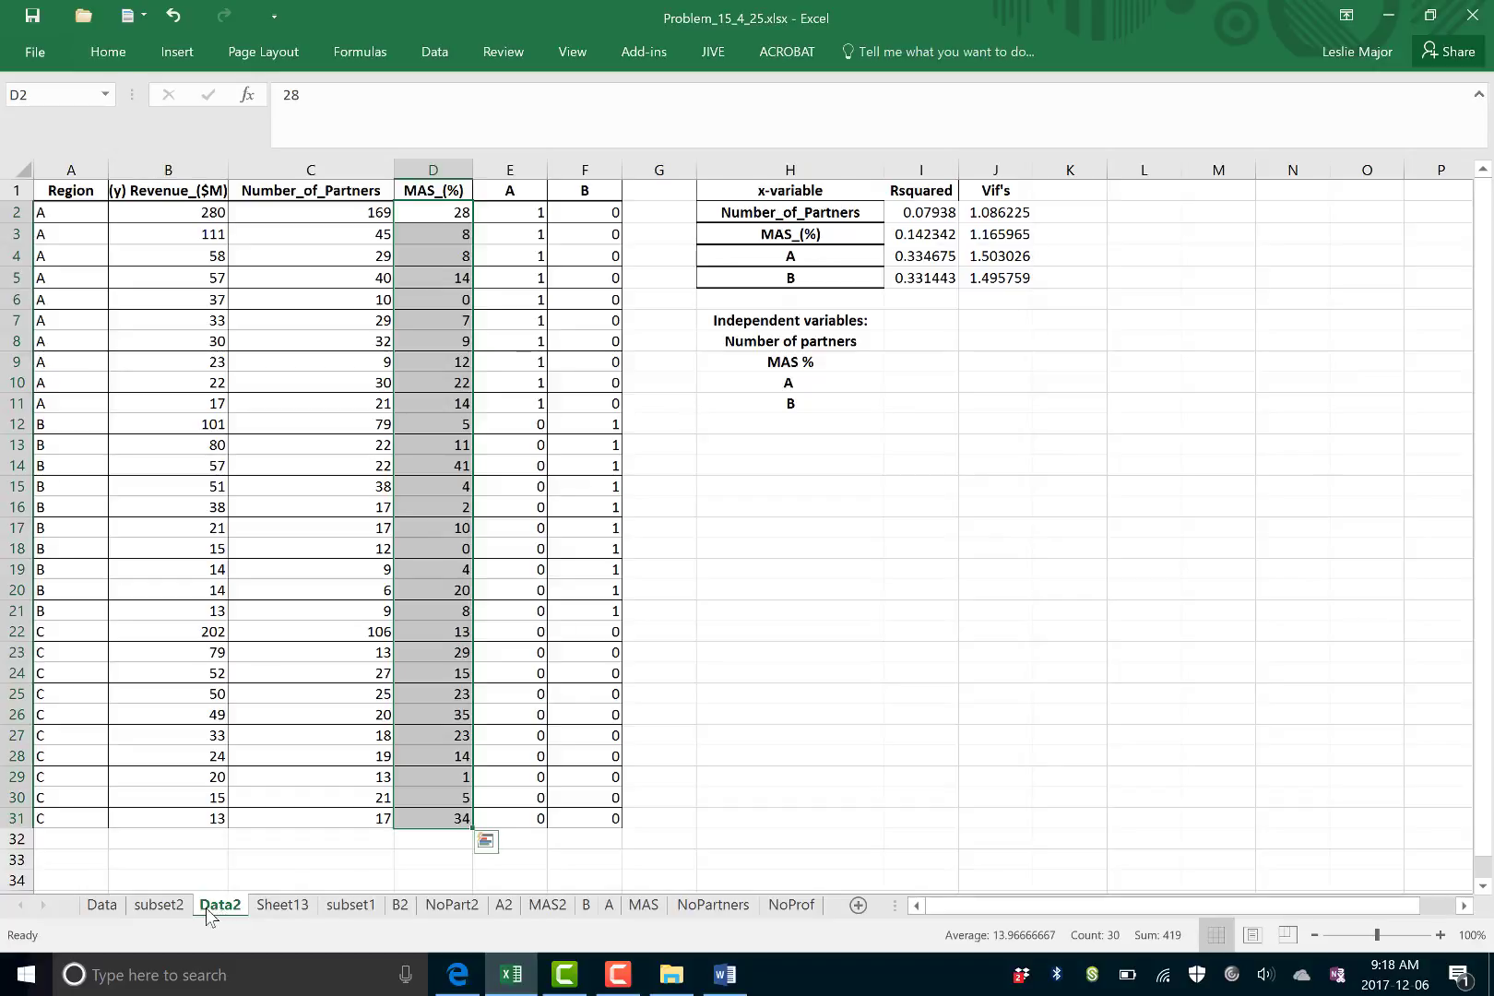
{"action": "left_click", "coordinate": [645, 54]}
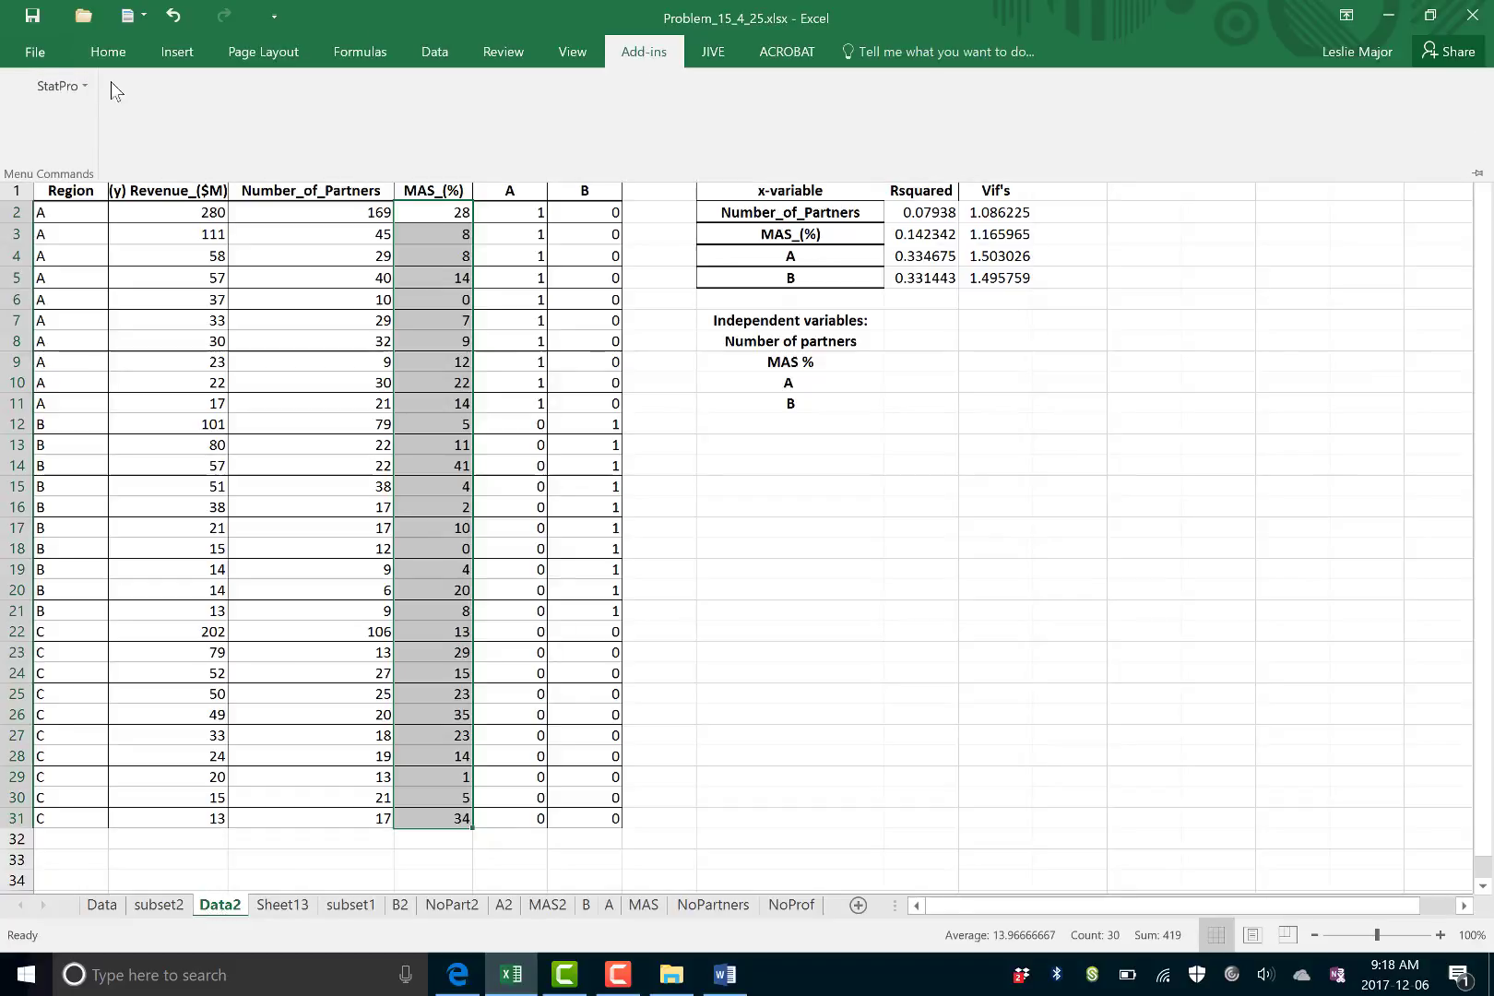
{"action": "left_click", "coordinate": [451, 48]}
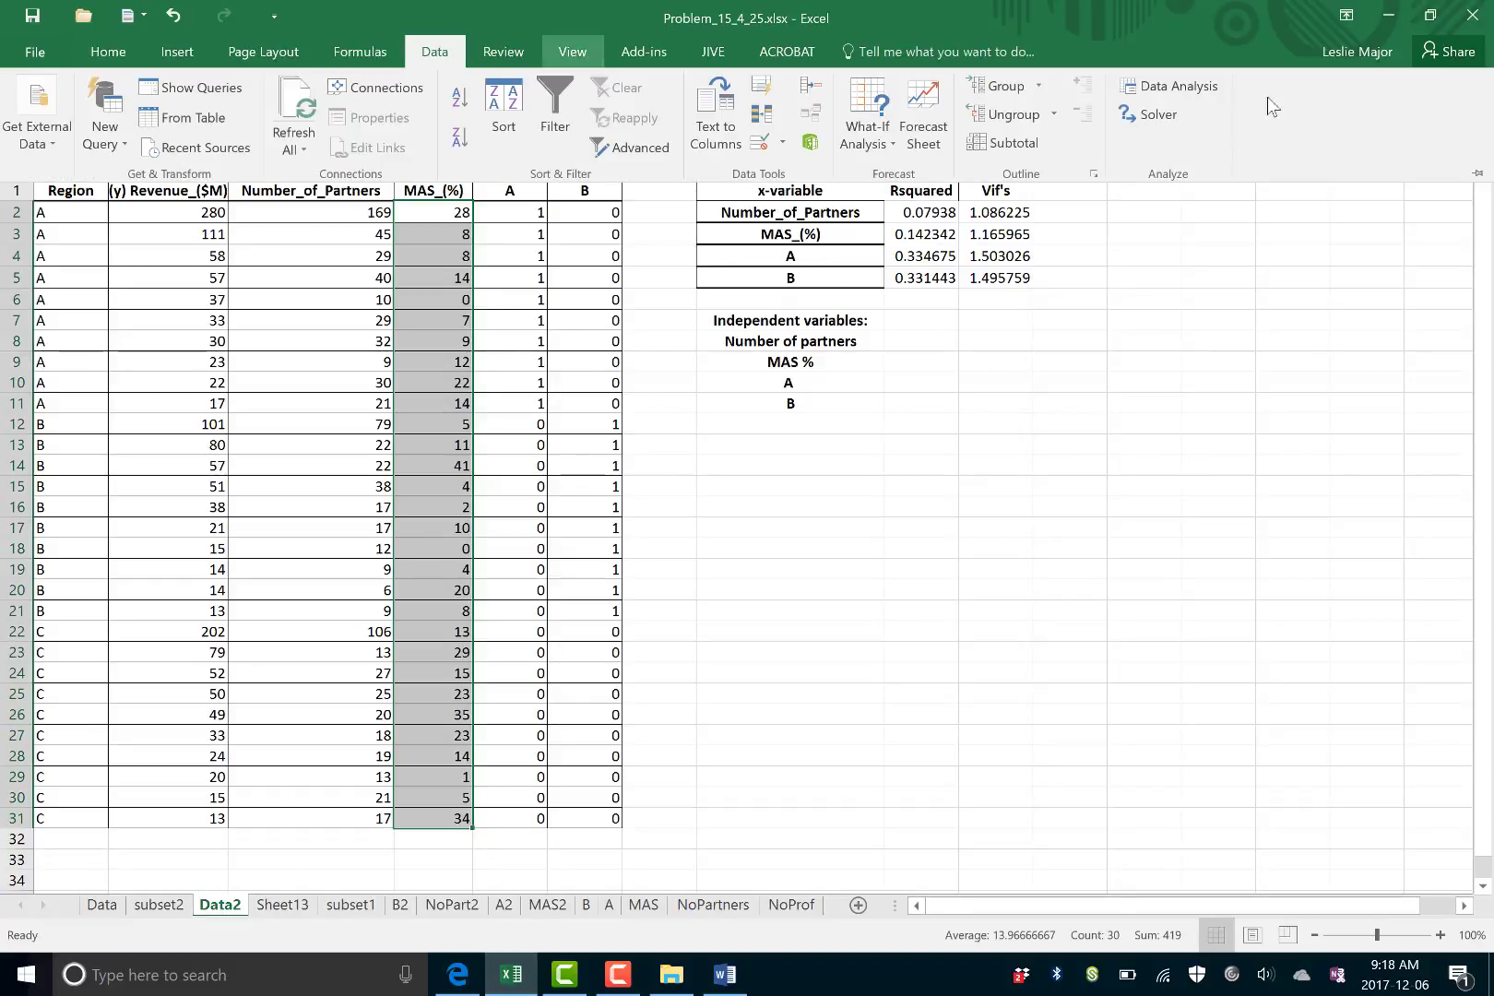
{"action": "left_click", "coordinate": [1177, 86]}
{"action": "left_click", "coordinate": [1024, 393]}
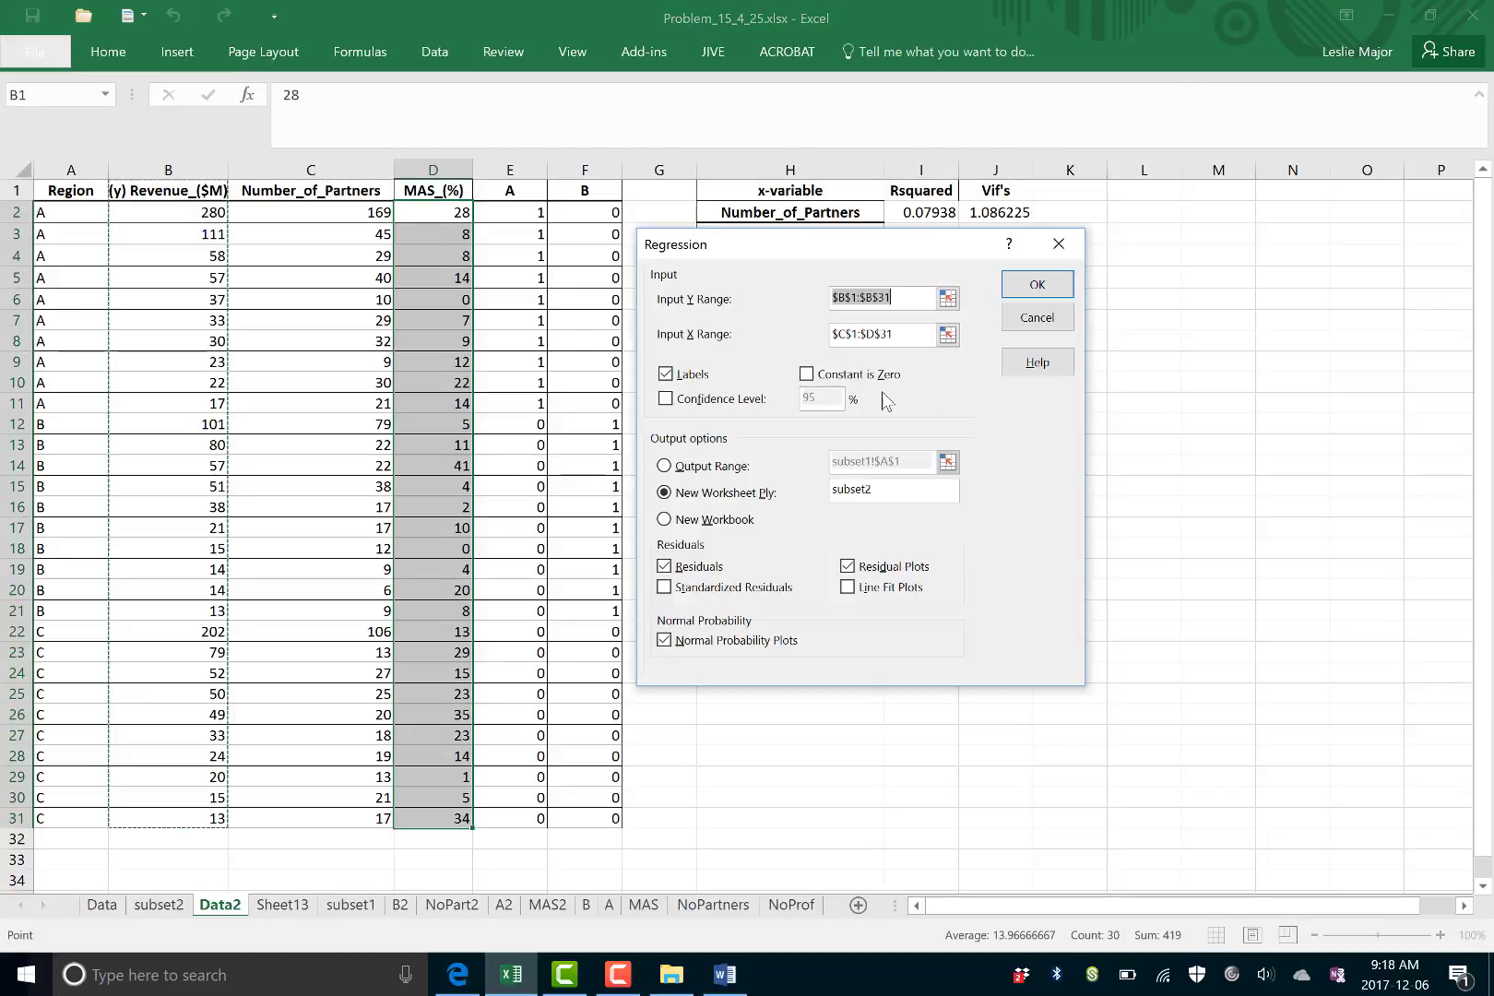
{"action": "left_click", "coordinate": [881, 339]}
{"action": "left_click", "coordinate": [878, 339]}
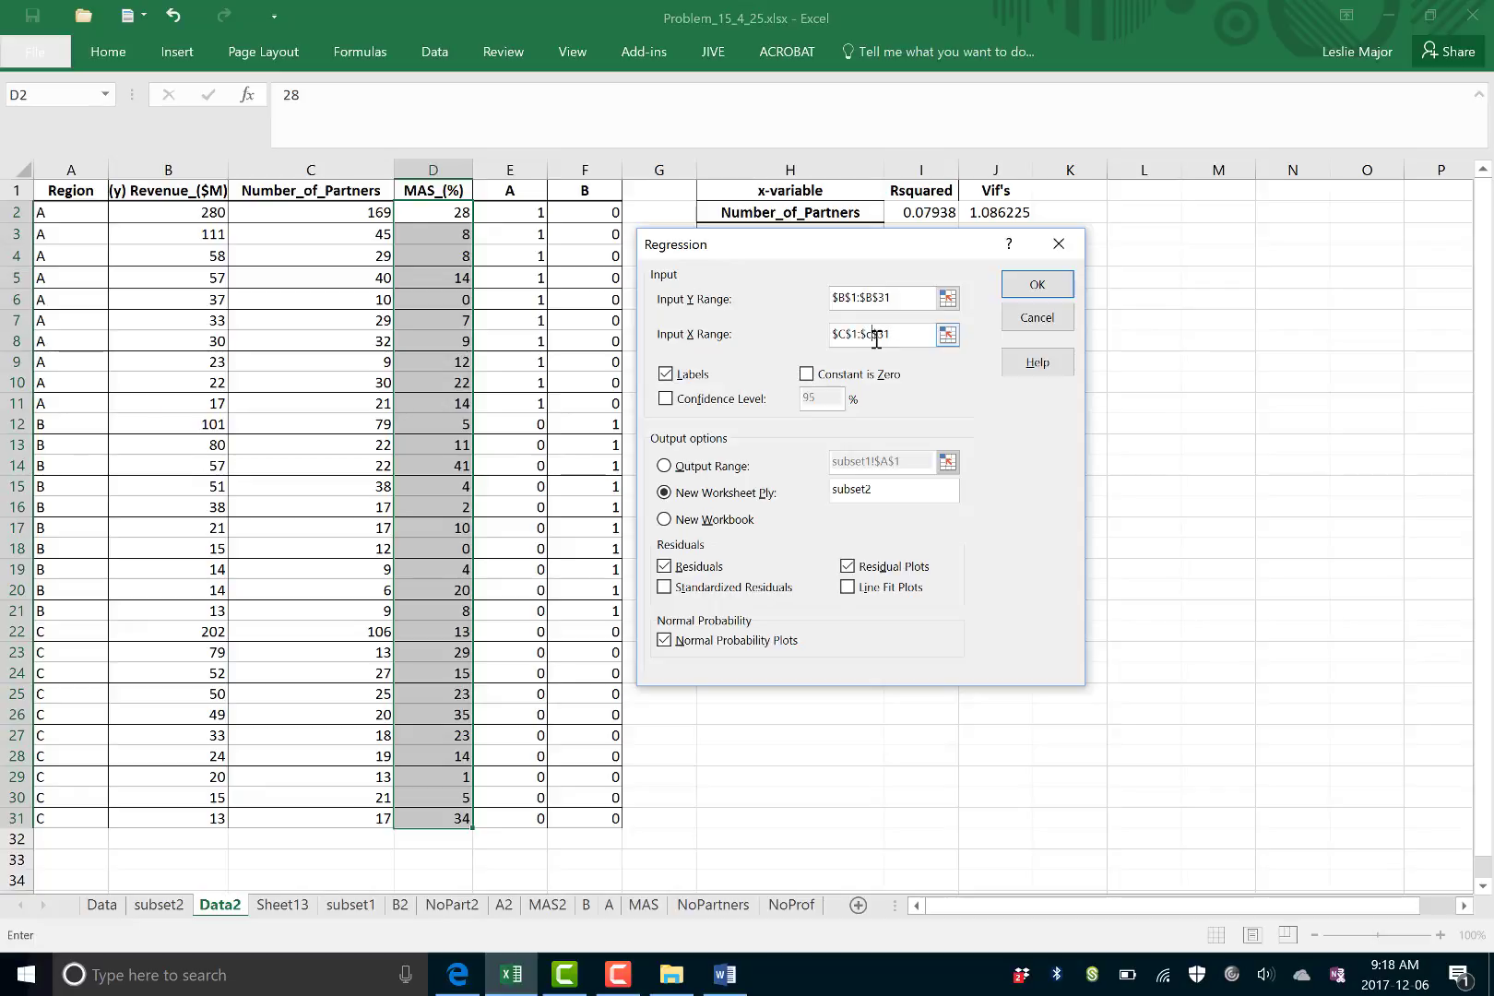
{"action": "left_click", "coordinate": [898, 492]}
{"action": "left_click", "coordinate": [901, 496]}
{"action": "type", "text": "3"}
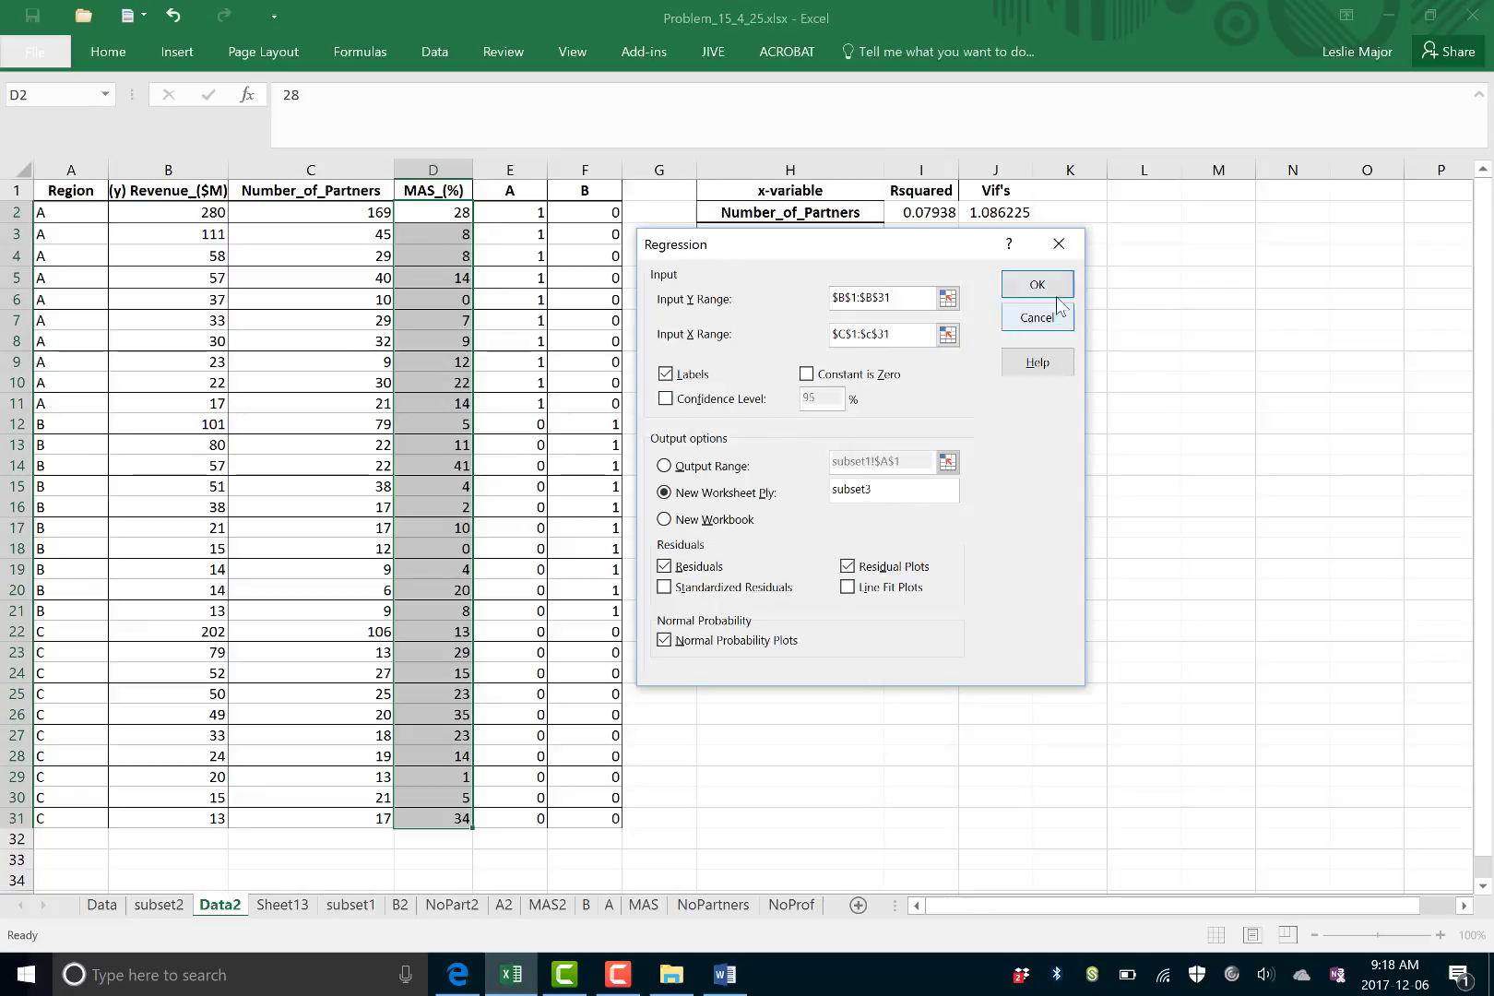
{"action": "left_click", "coordinate": [1049, 286]}
{"action": "left_click", "coordinate": [991, 590]}
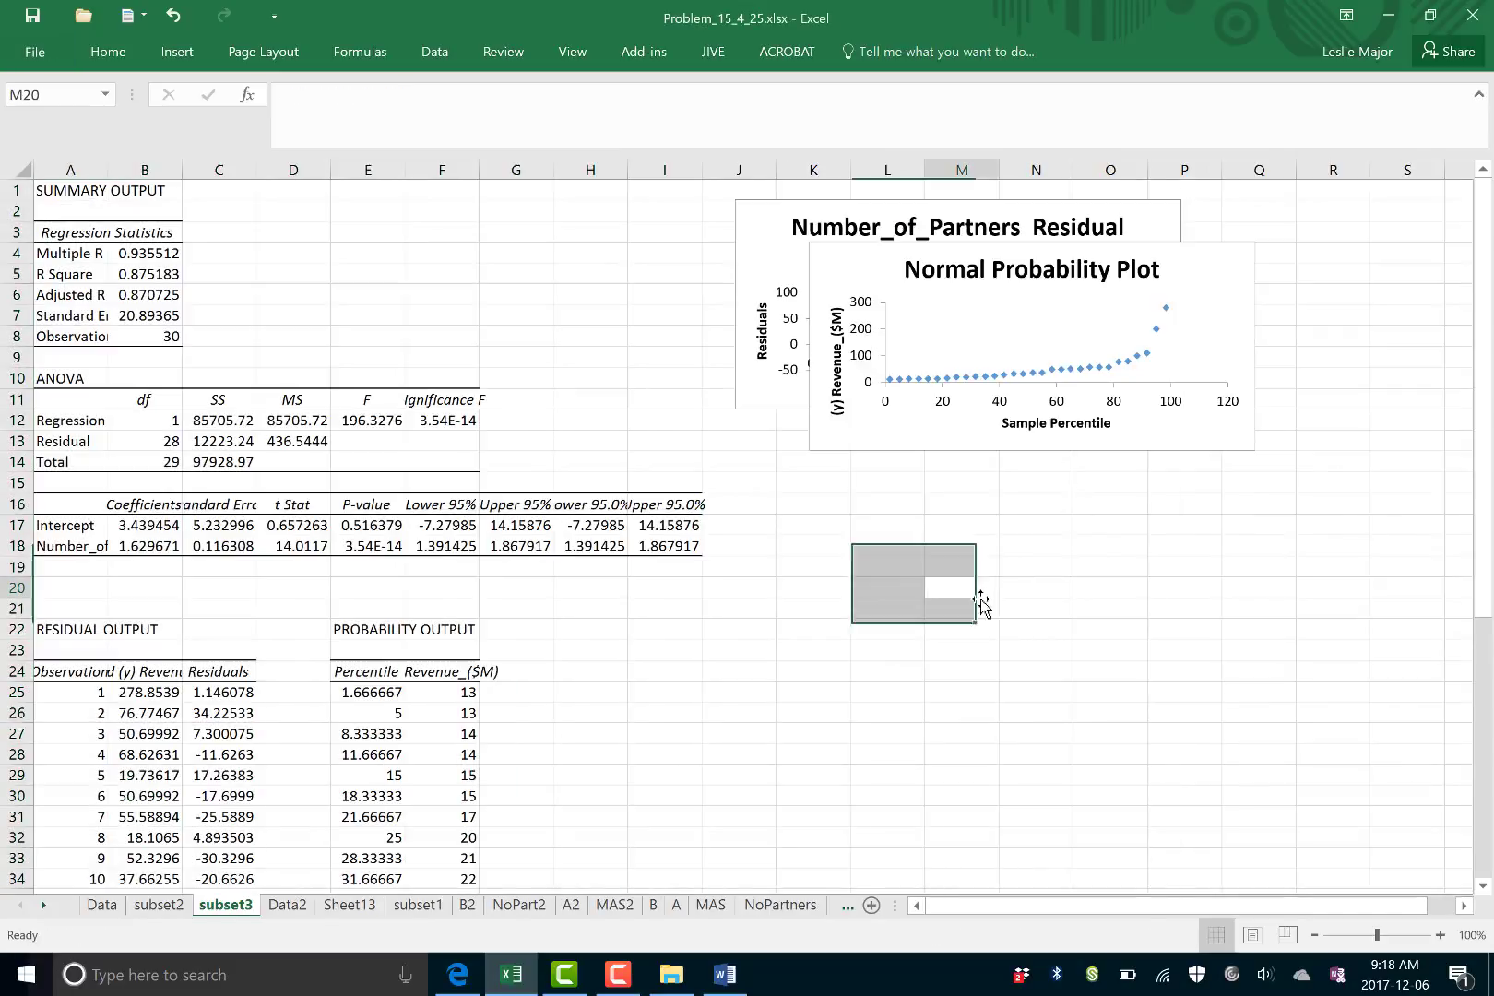
{"action": "left_click", "coordinate": [424, 570]}
{"action": "left_click", "coordinate": [369, 551]}
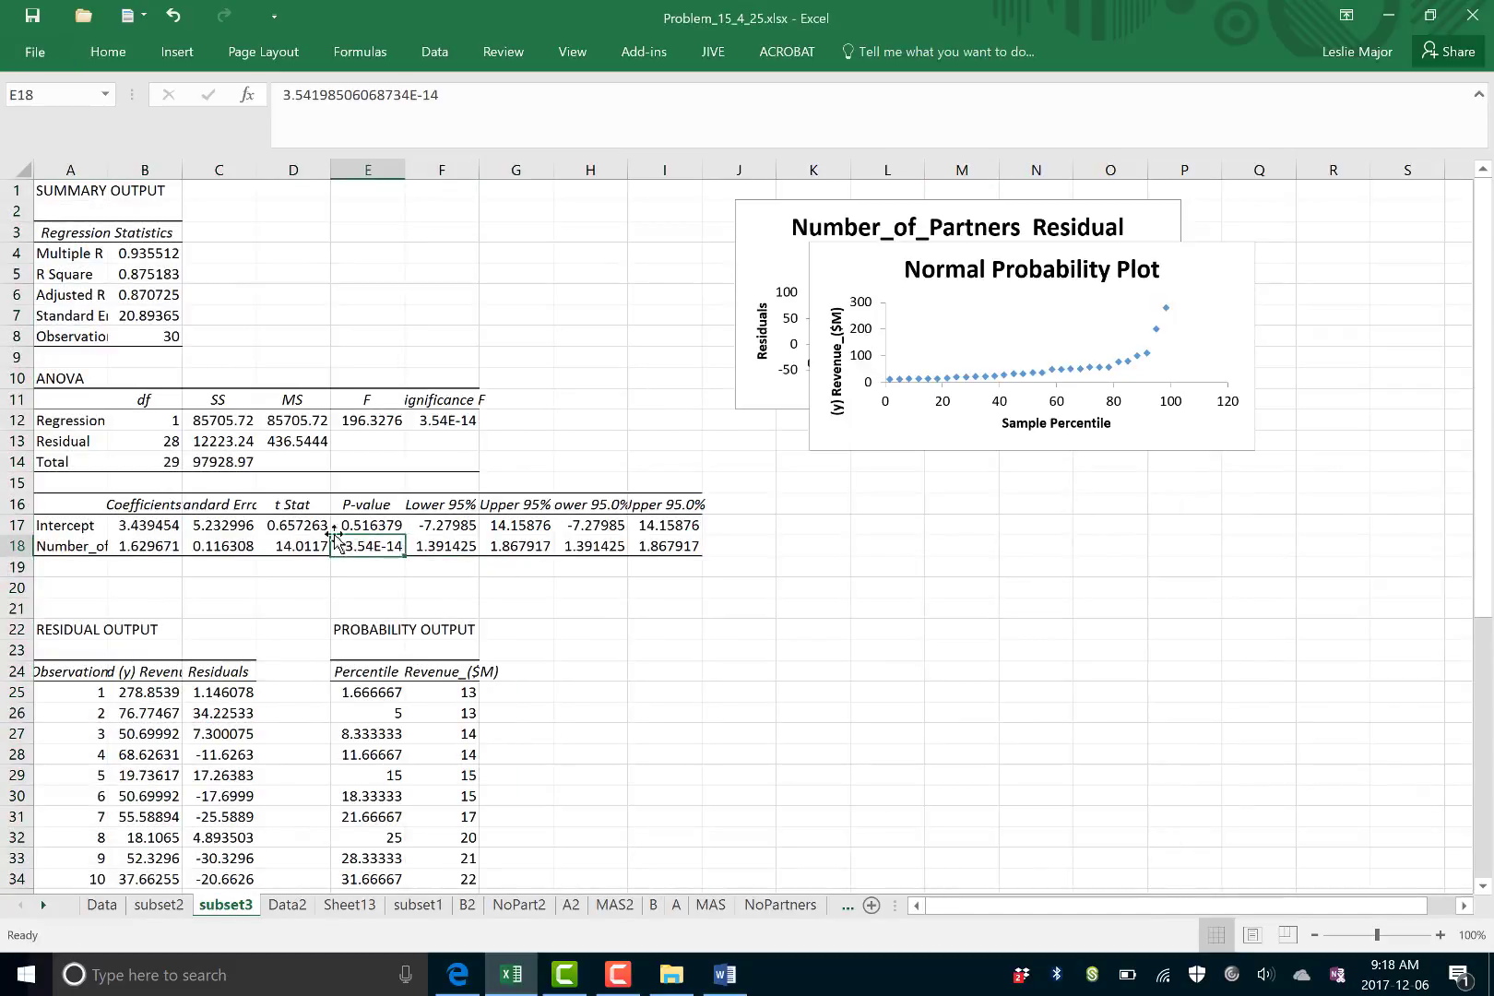
{"action": "left_click", "coordinate": [451, 417]}
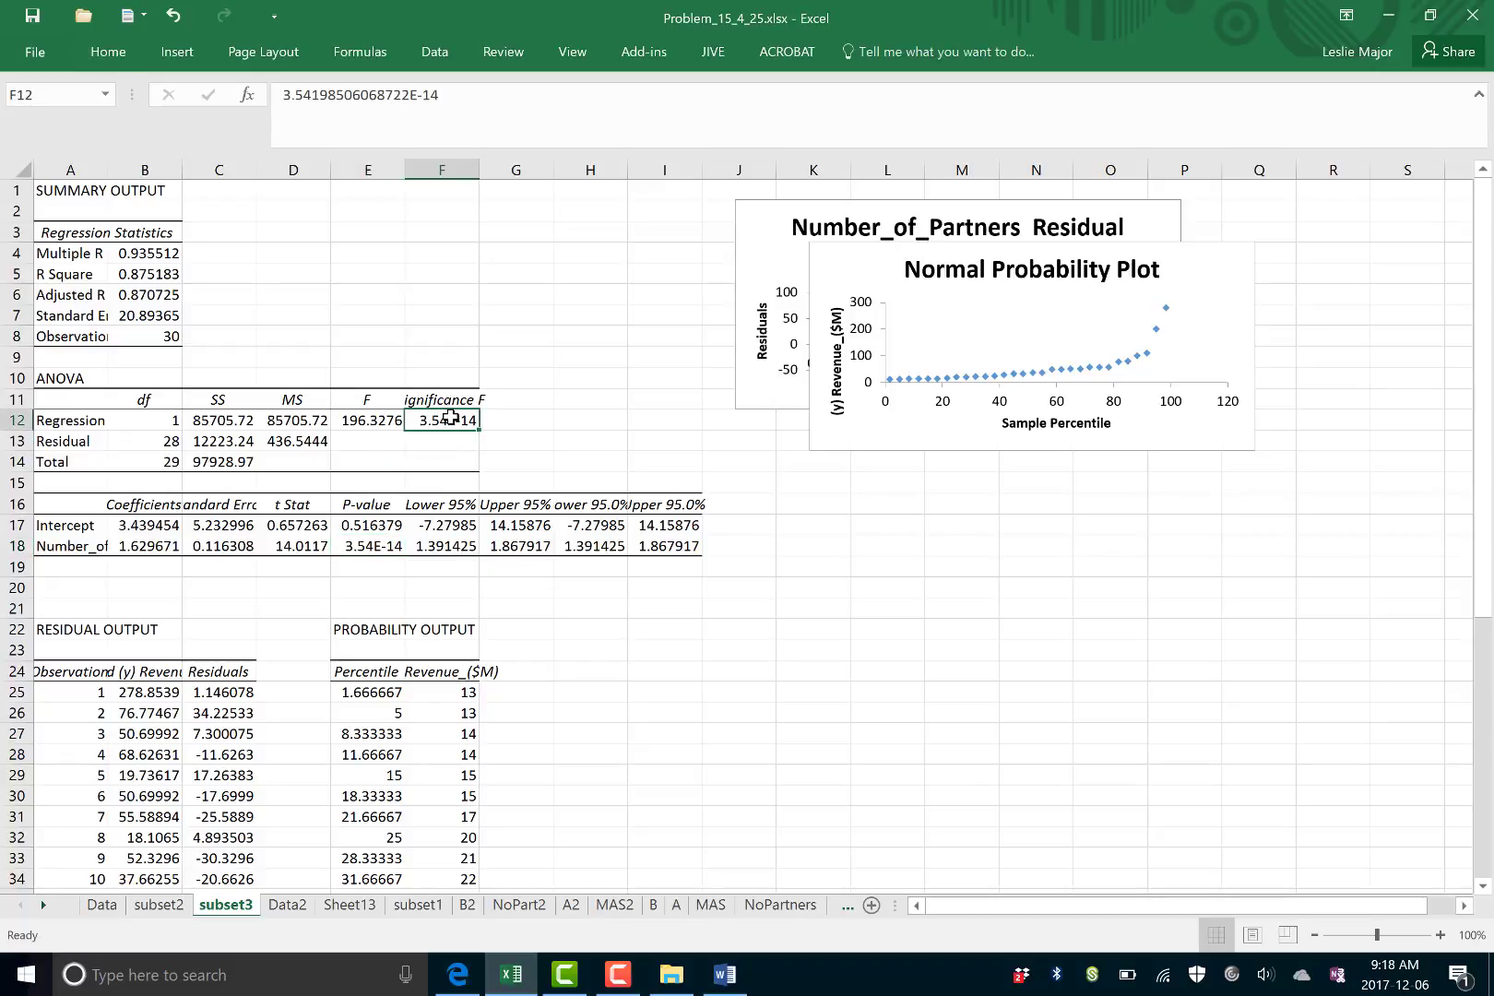
{"action": "left_click", "coordinate": [355, 320]}
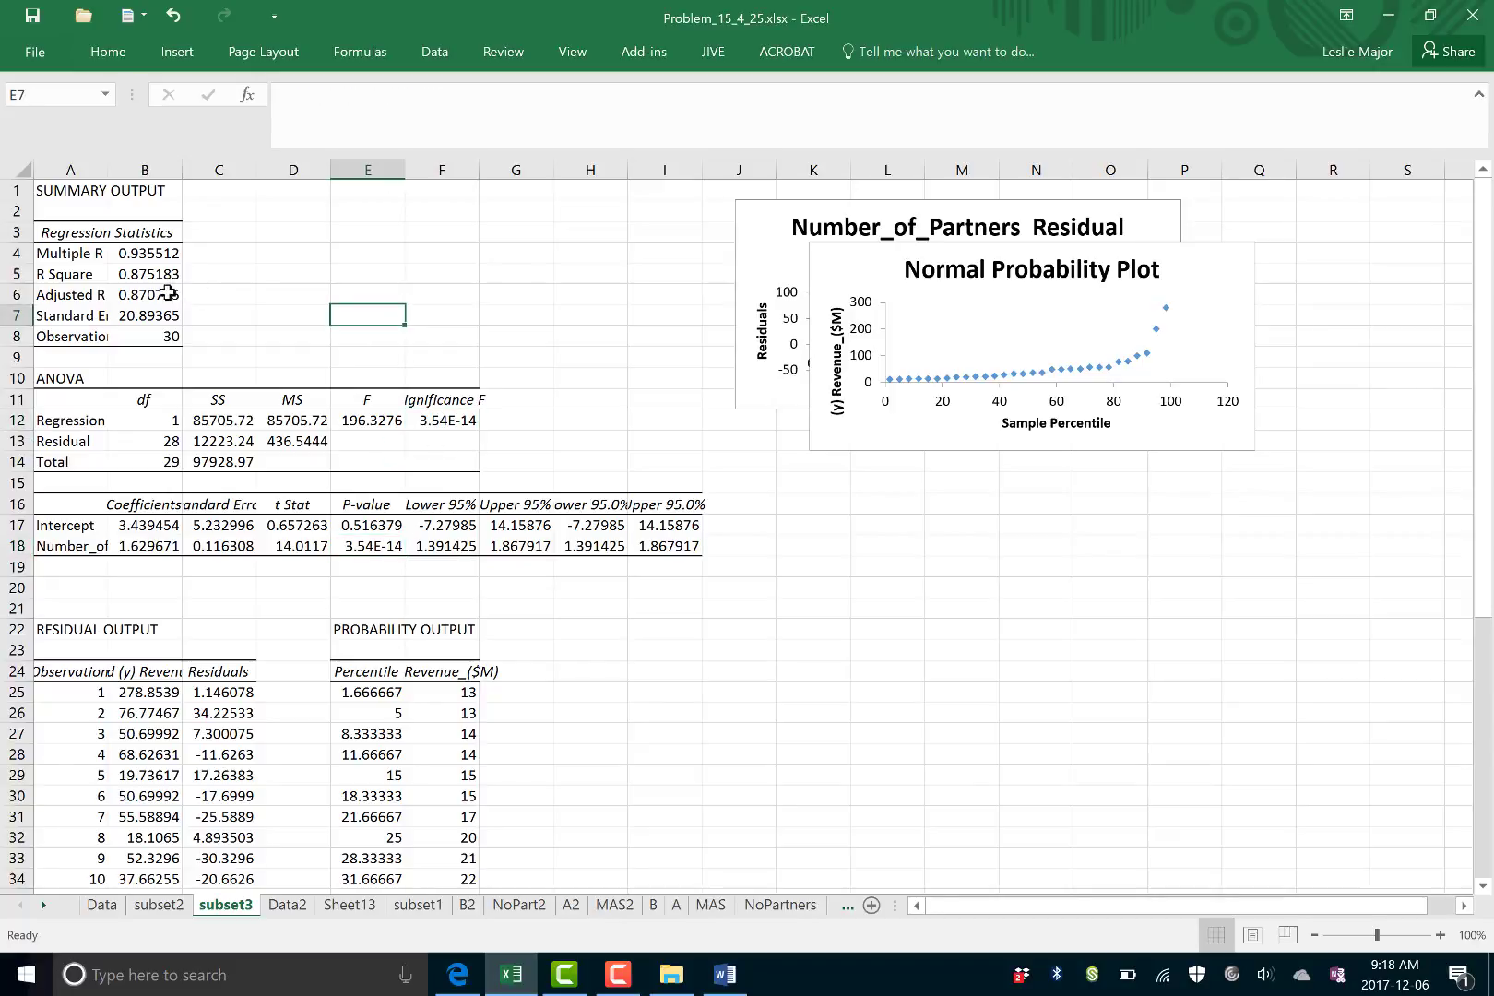
{"action": "left_click", "coordinate": [161, 295]}
{"action": "left_click", "coordinate": [330, 246]}
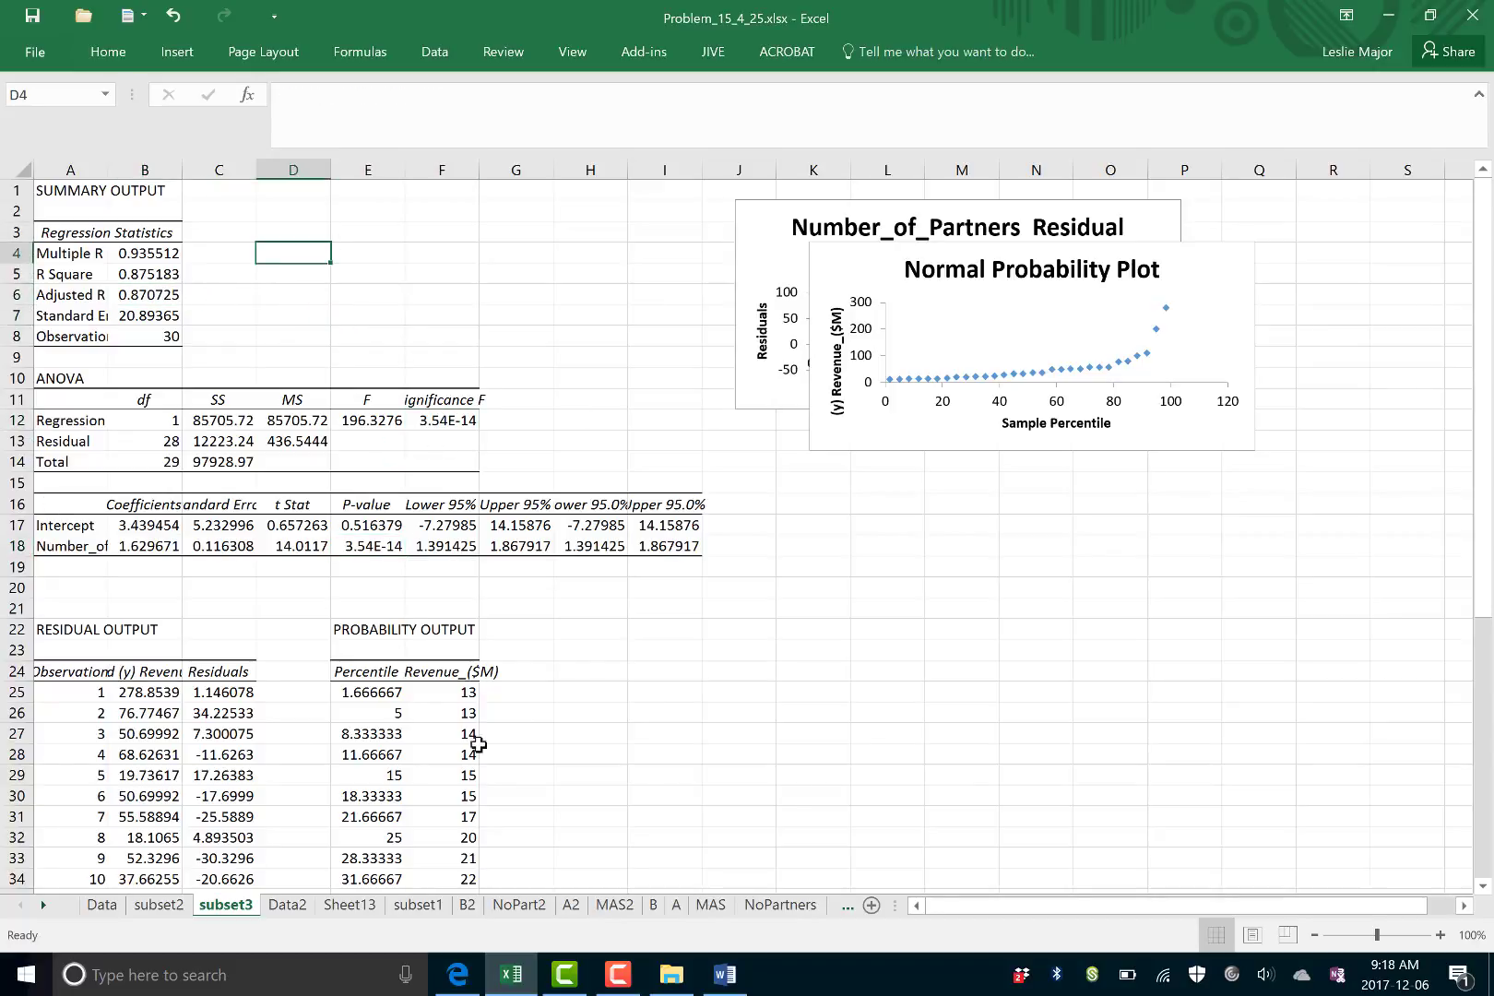